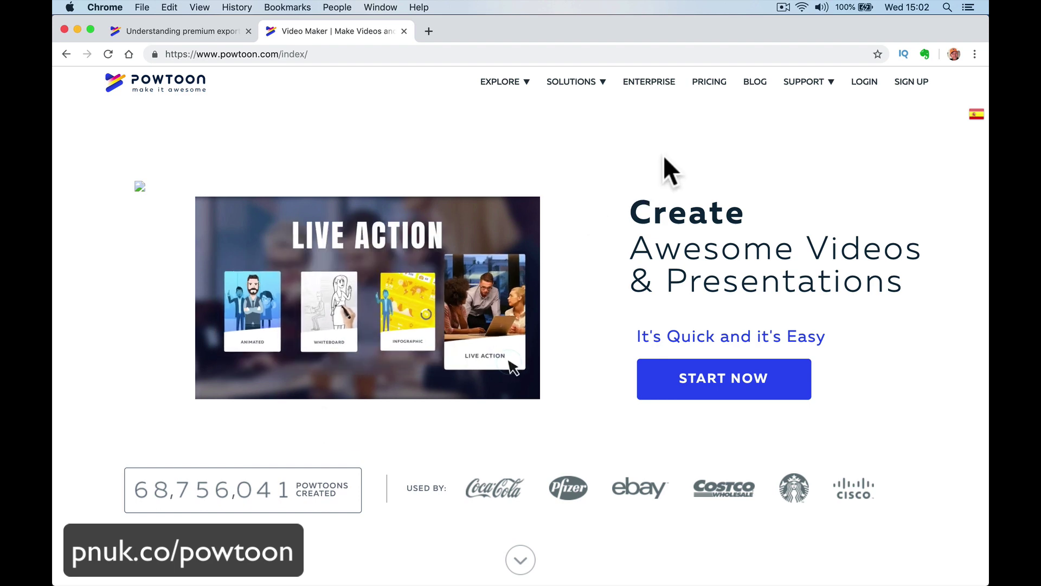
Open Pricing & Plans and toggle monthly versus annual billing twice, ending on annual prices.
left_click(706, 82)
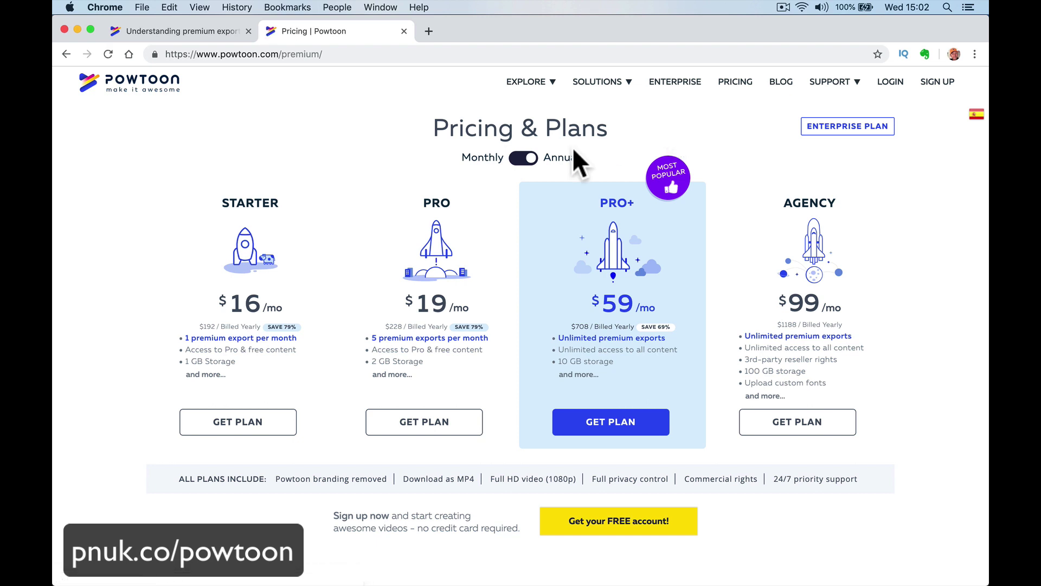
left_click(524, 159)
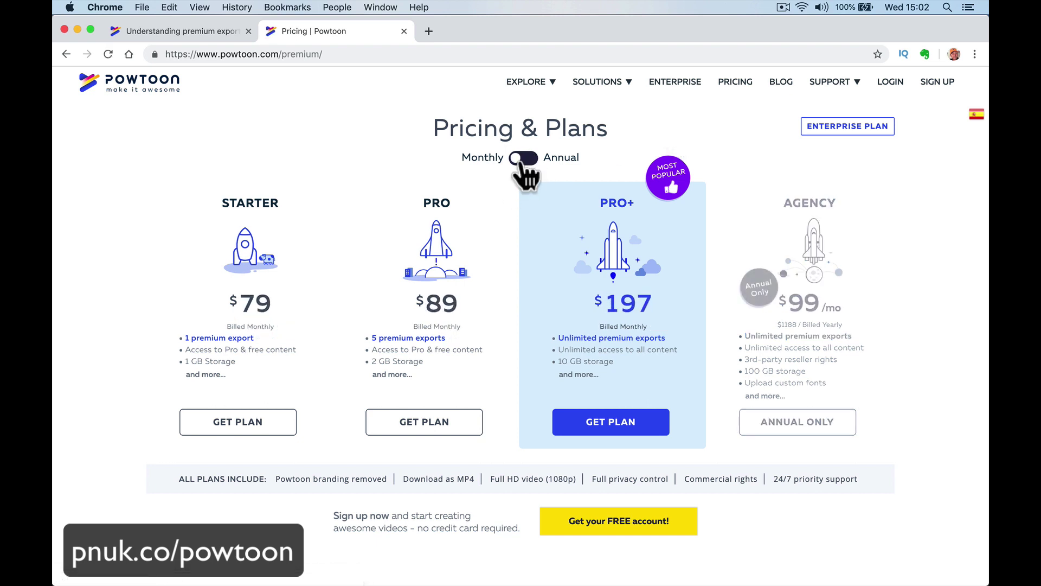
left_click(522, 162)
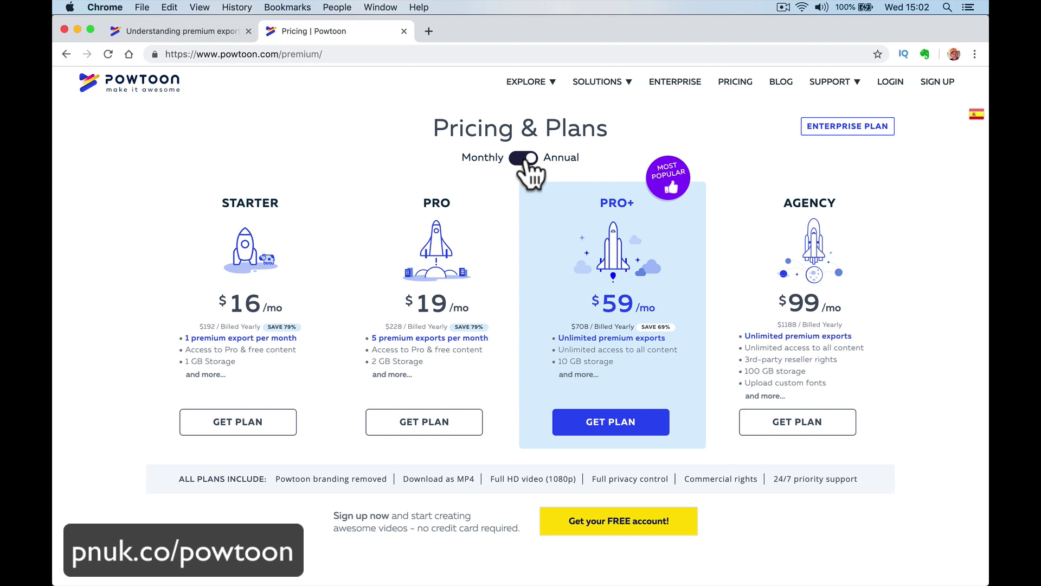
left_click(524, 160)
left_click(529, 163)
Scroll down to the Let's Compare table and read the info tooltips on its feature cells.
scroll(334, 425, "down", 4)
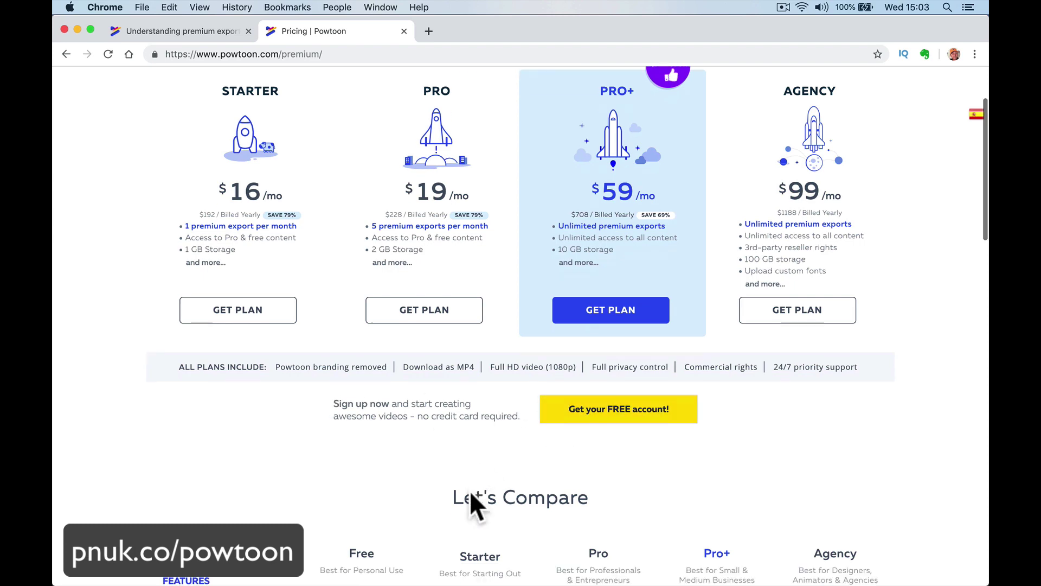
scroll(471, 492, "down", 10)
scroll(470, 493, "up", 4)
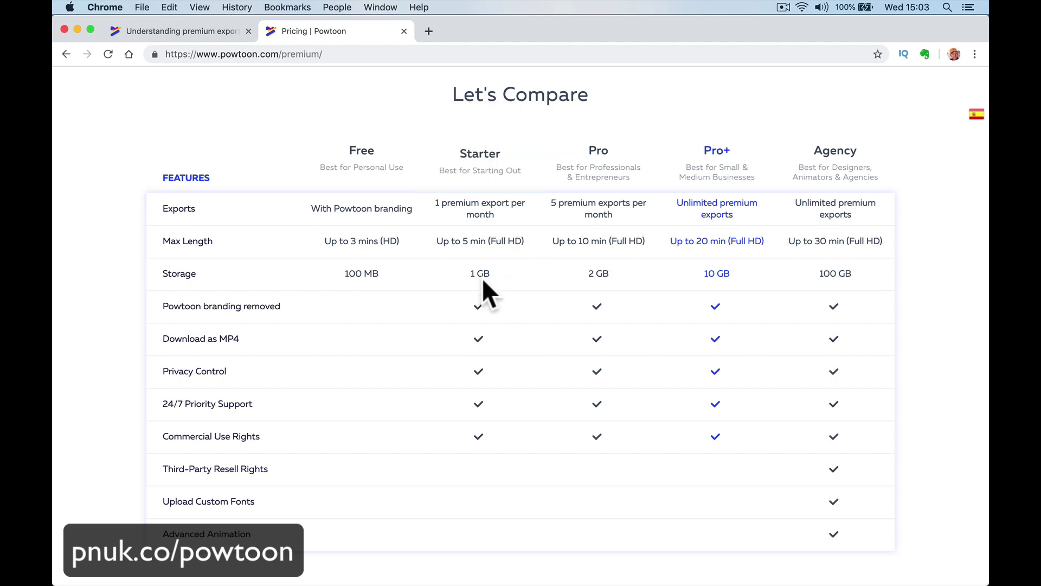
scroll(481, 209, "up", 5)
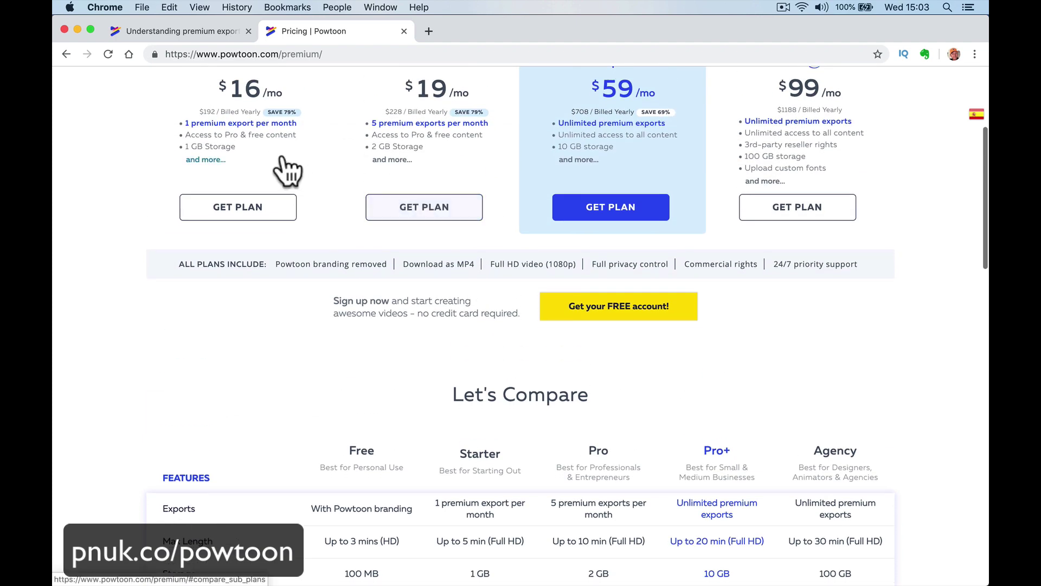
scroll(470, 255, "down", 4)
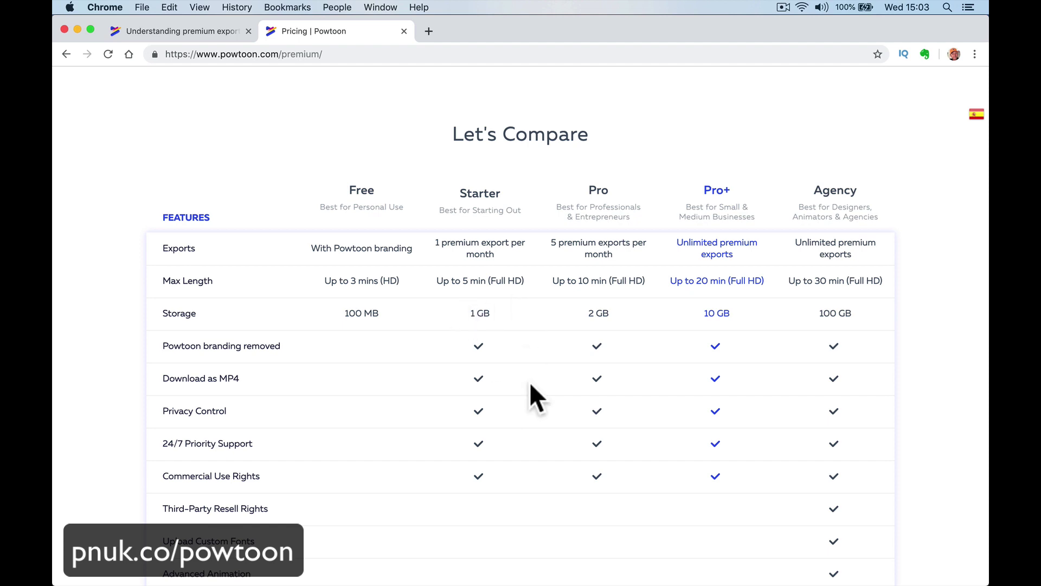
scroll(529, 382, "down", 1)
scroll(529, 381, "down", 1)
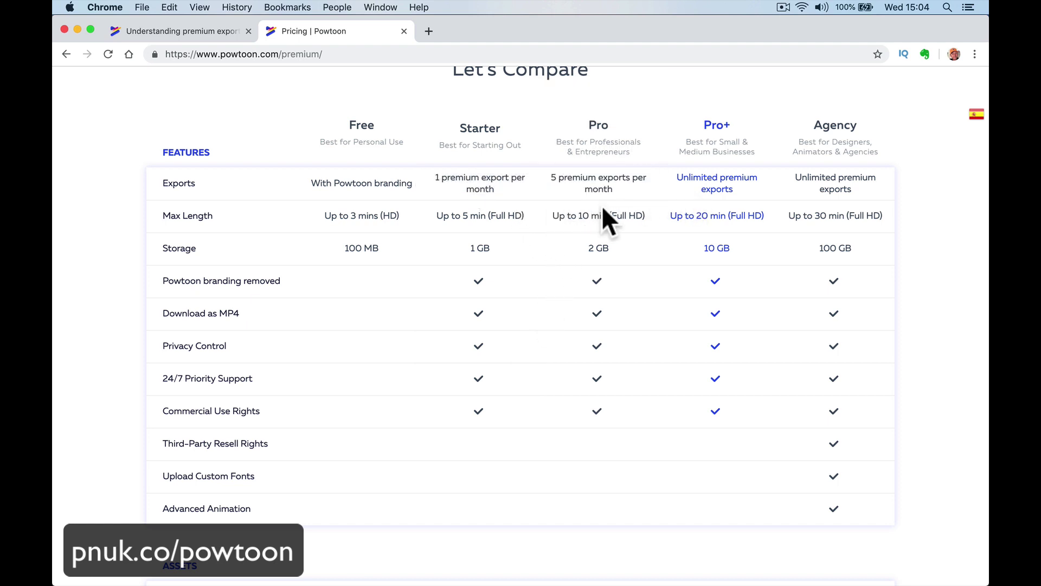
mouse_move(616, 223)
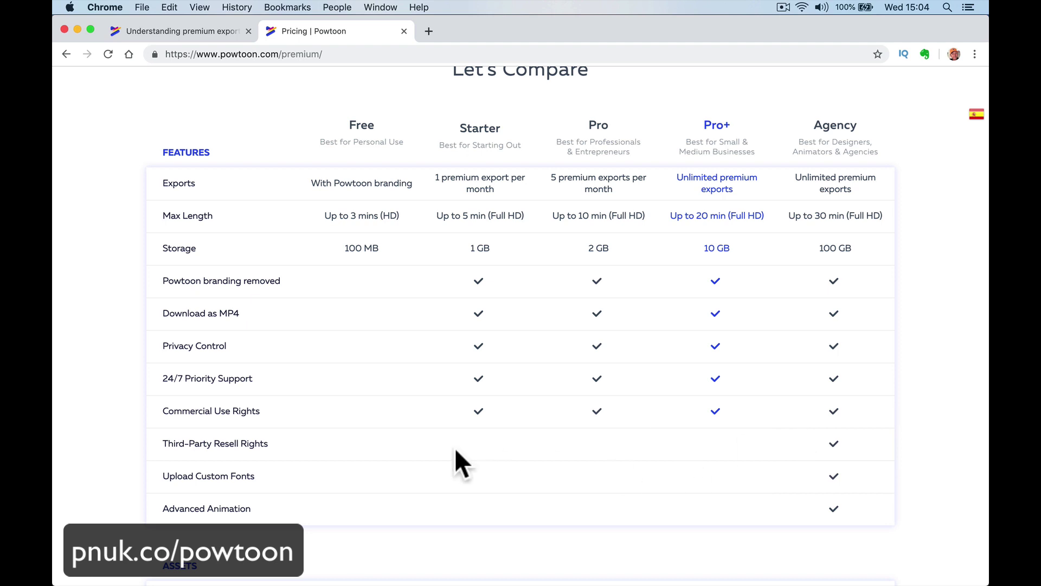
mouse_move(834, 442)
Compare the Understanding premium exports article against the Let's Compare pricing table, switching between them.
left_click(167, 27)
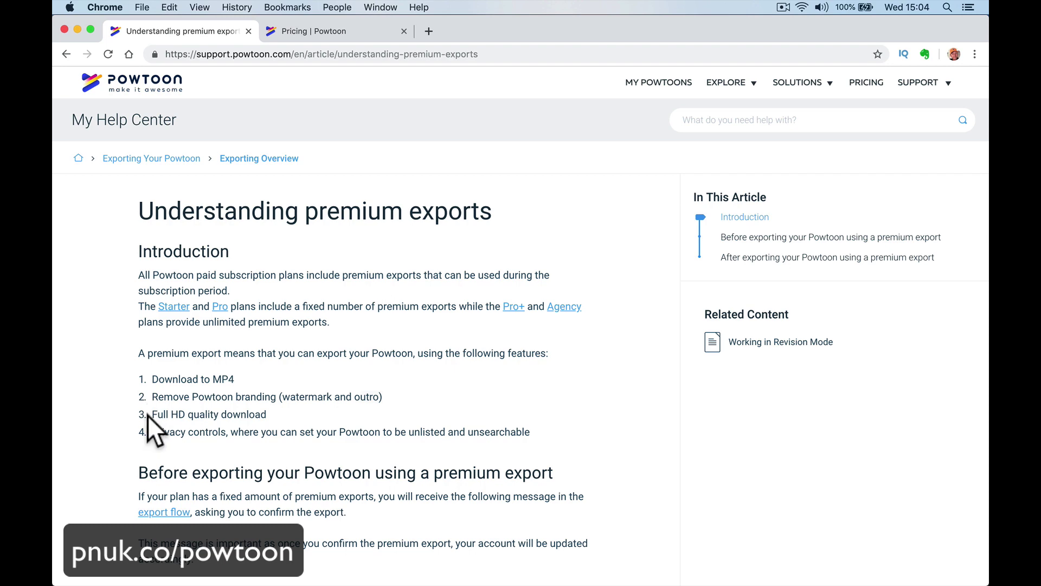
left_click(295, 30)
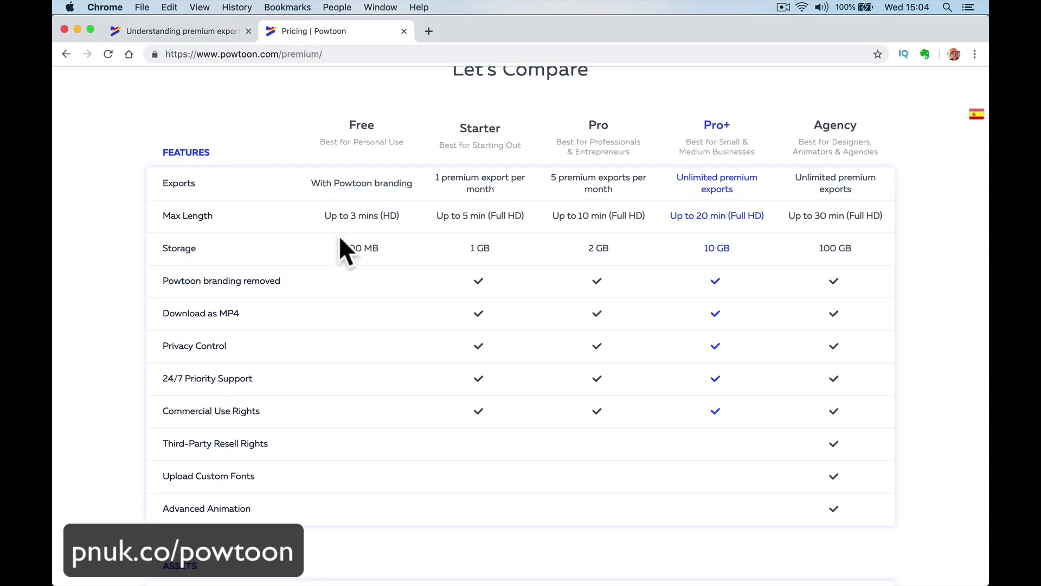
scroll(319, 426, "down", 7)
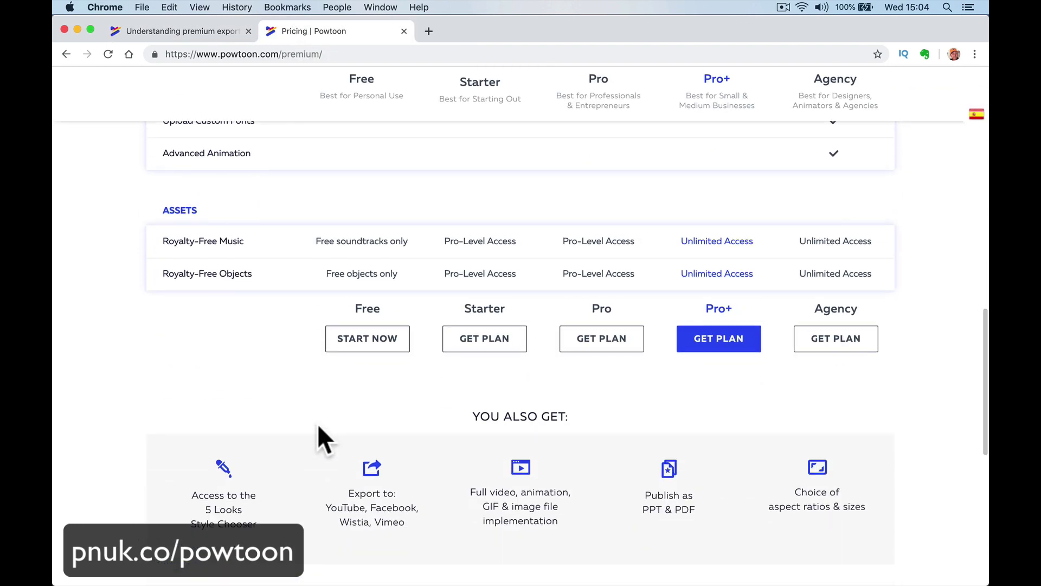
scroll(319, 425, "up", 13)
scroll(358, 386, "down", 6)
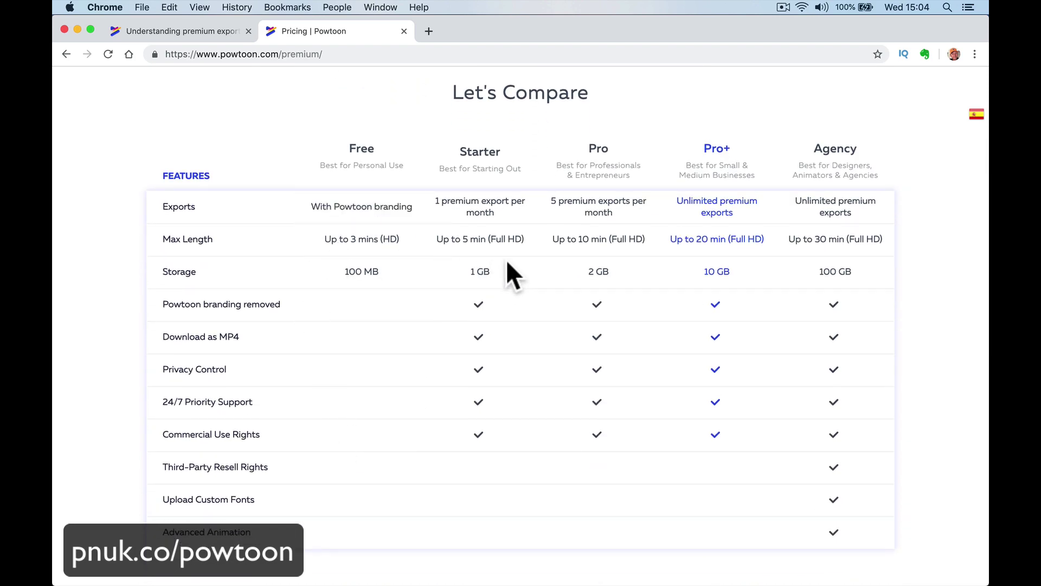
left_click(149, 33)
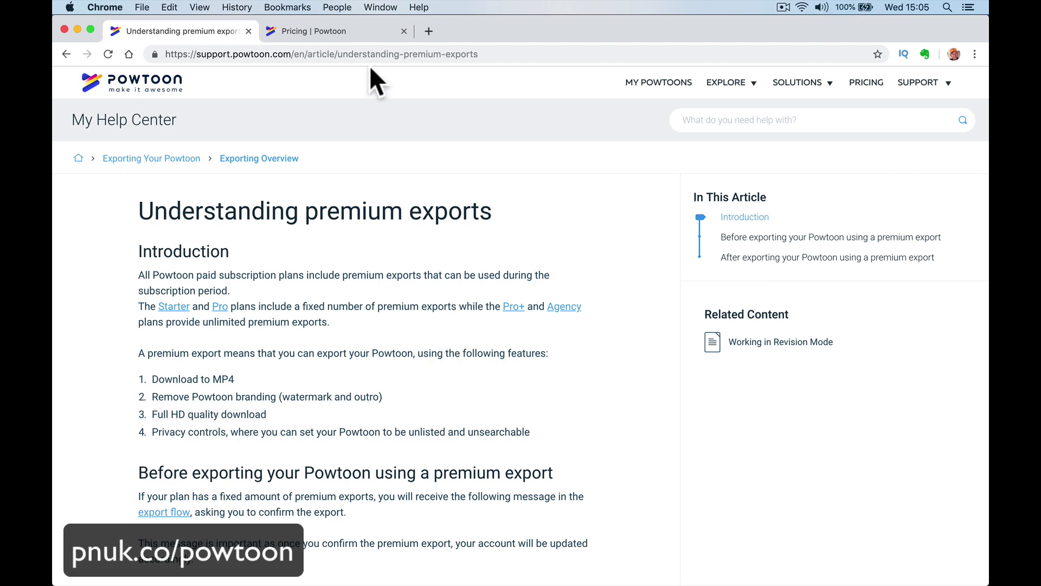
left_click(363, 34)
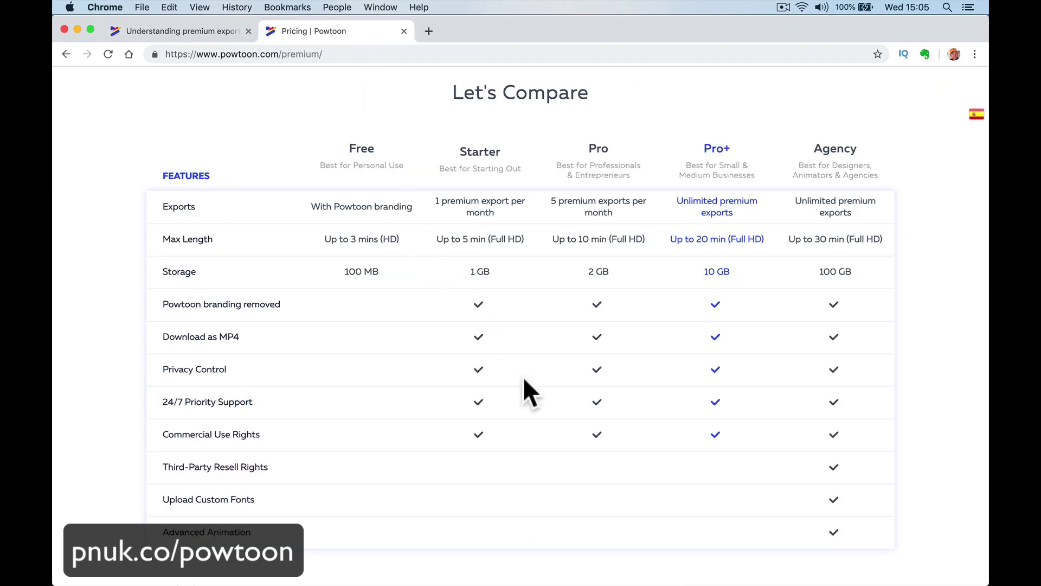
left_click(213, 32)
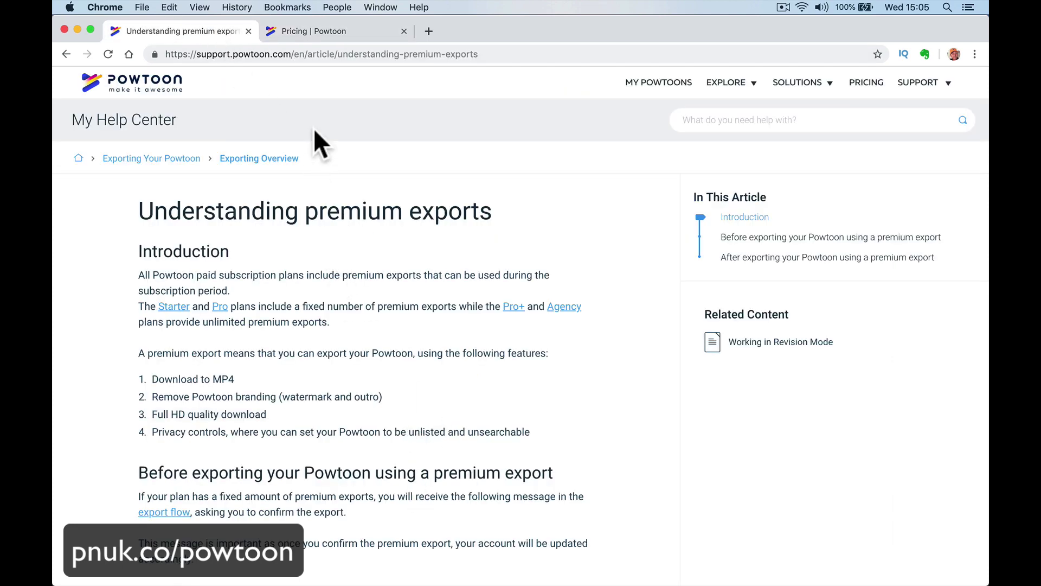
left_click(320, 31)
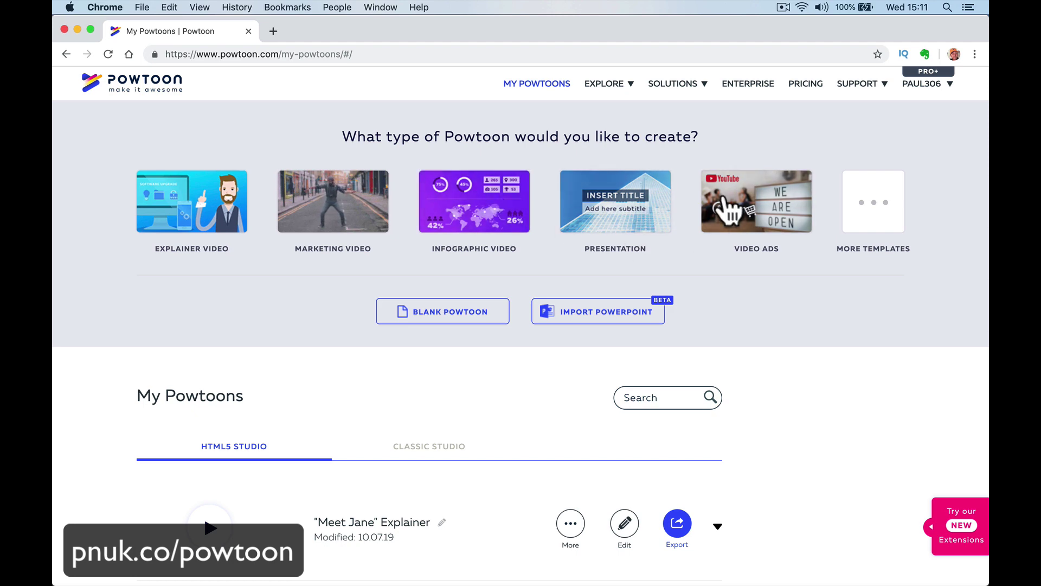
left_click(195, 234)
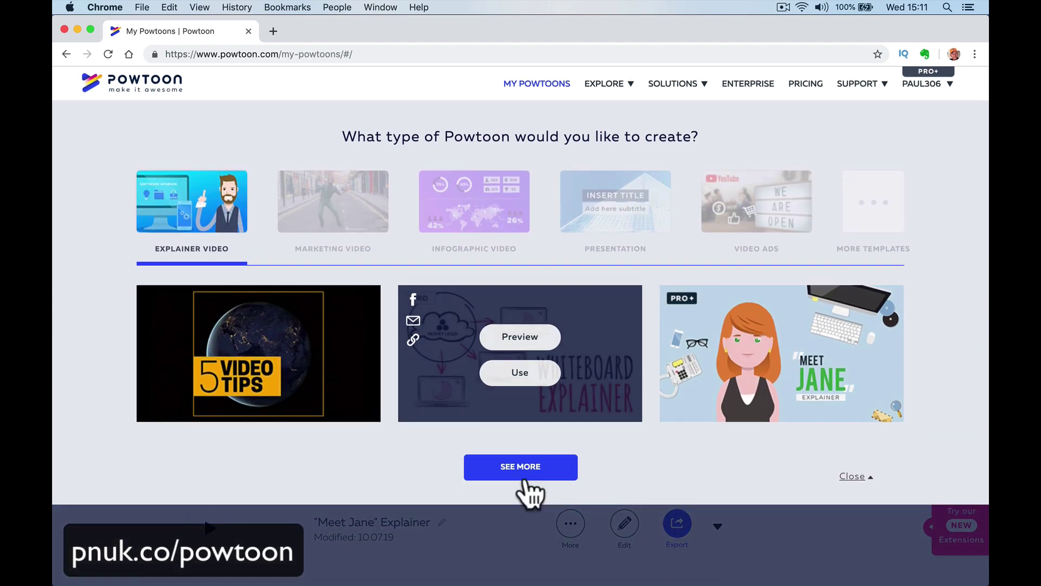
left_click(524, 467)
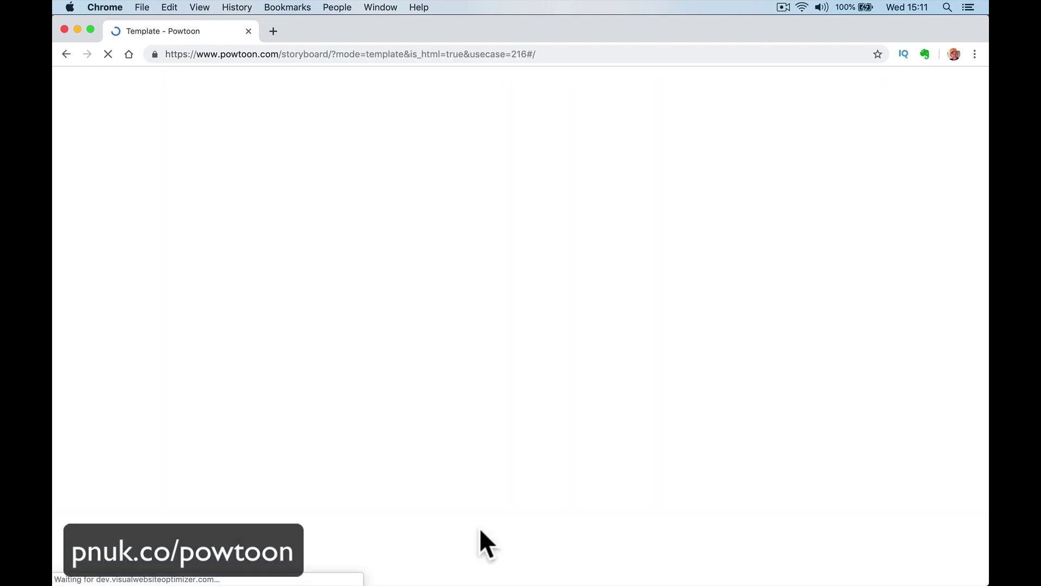
scroll(480, 528, "down", 15)
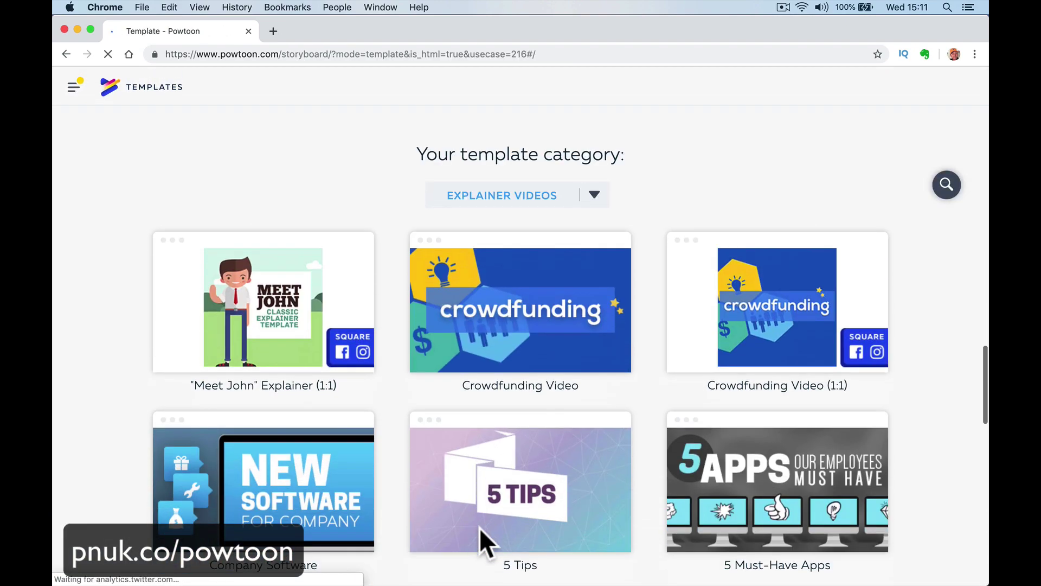
scroll(480, 528, "down", 4)
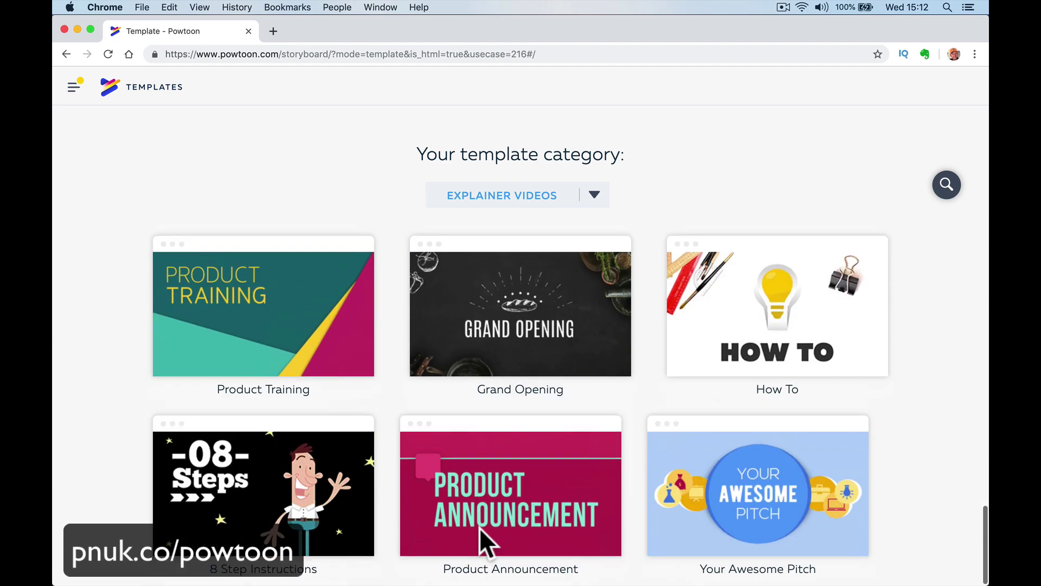
mouse_move(282, 502)
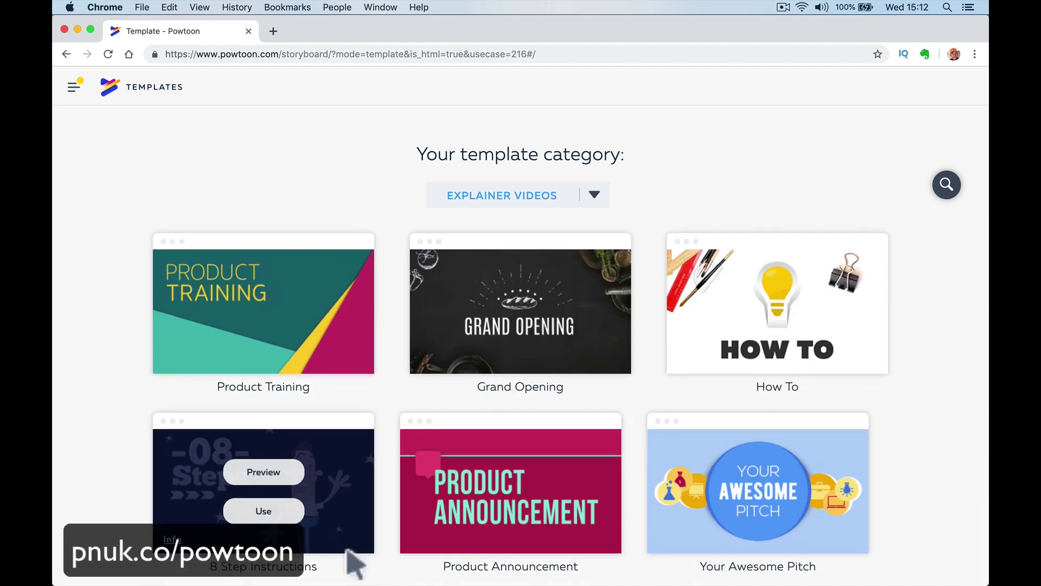
left_click(287, 477)
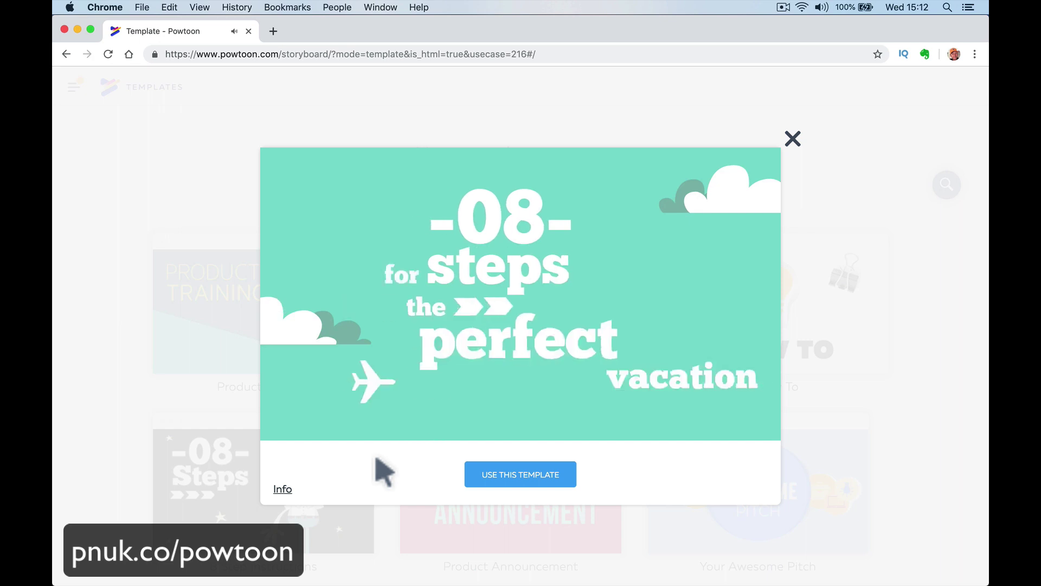
left_click(506, 430)
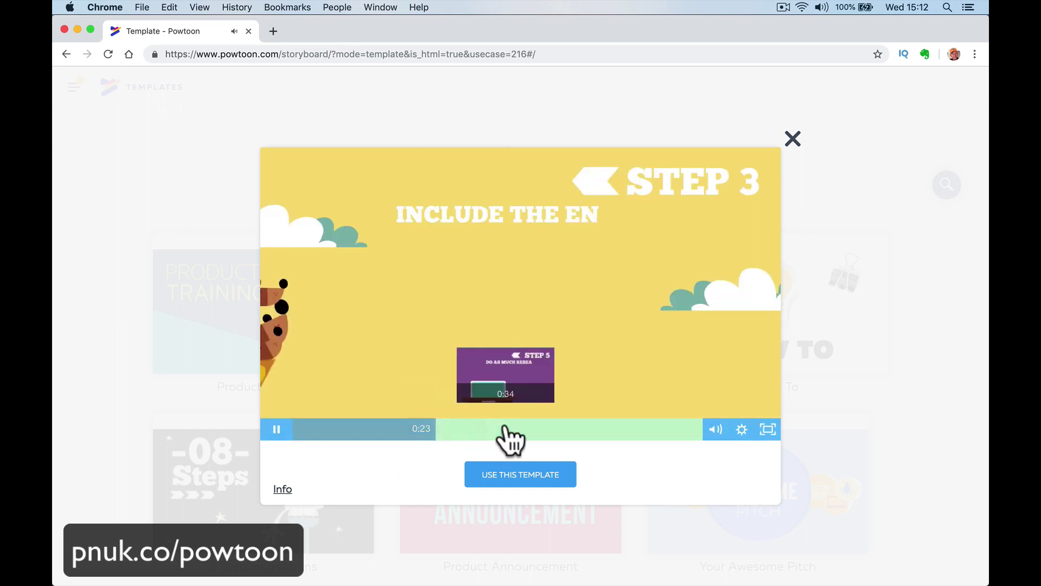
left_click(556, 430)
left_click(622, 432)
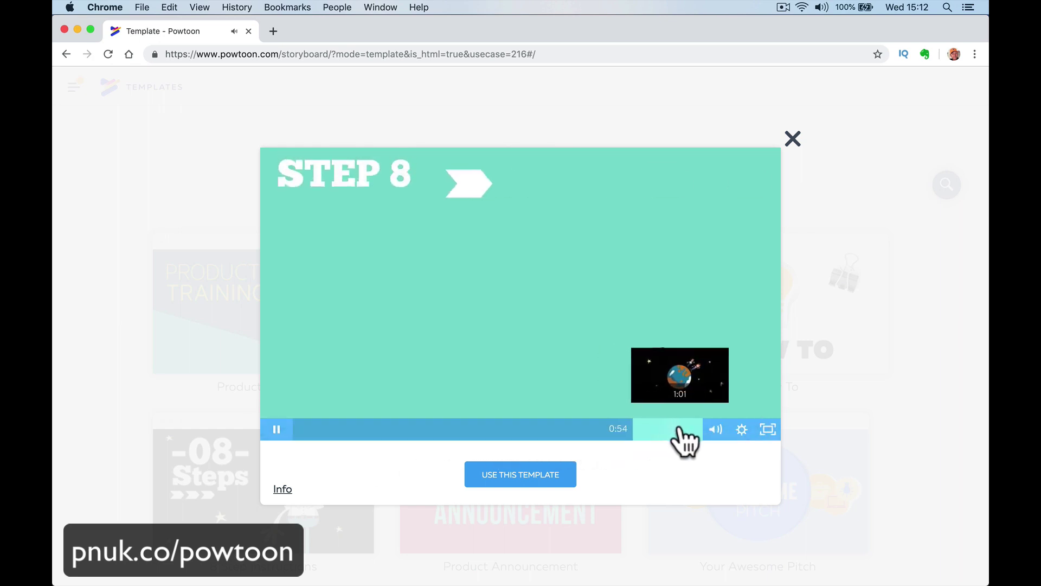
left_click(792, 138)
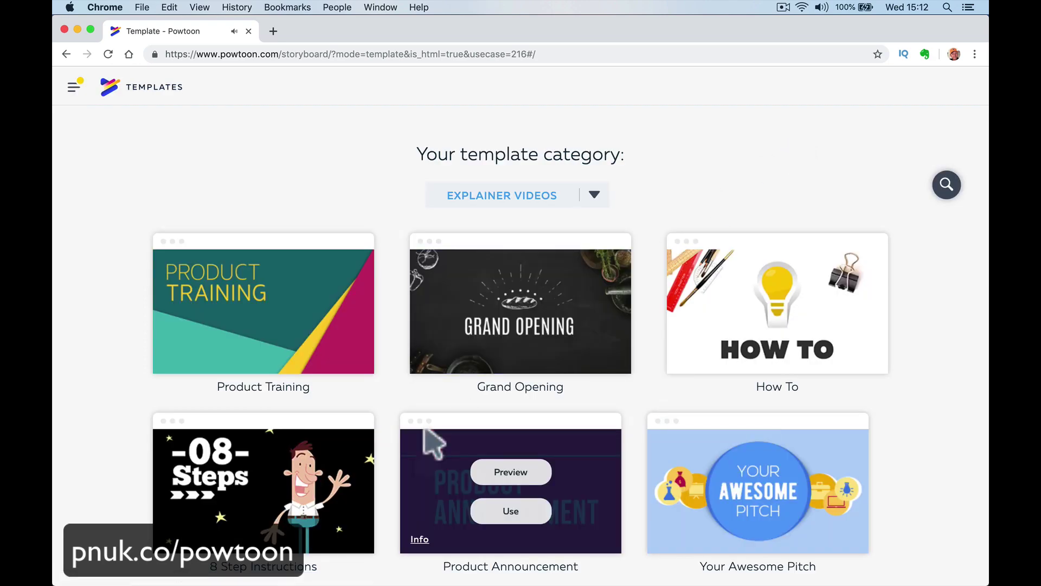
scroll(434, 443, "up", 15)
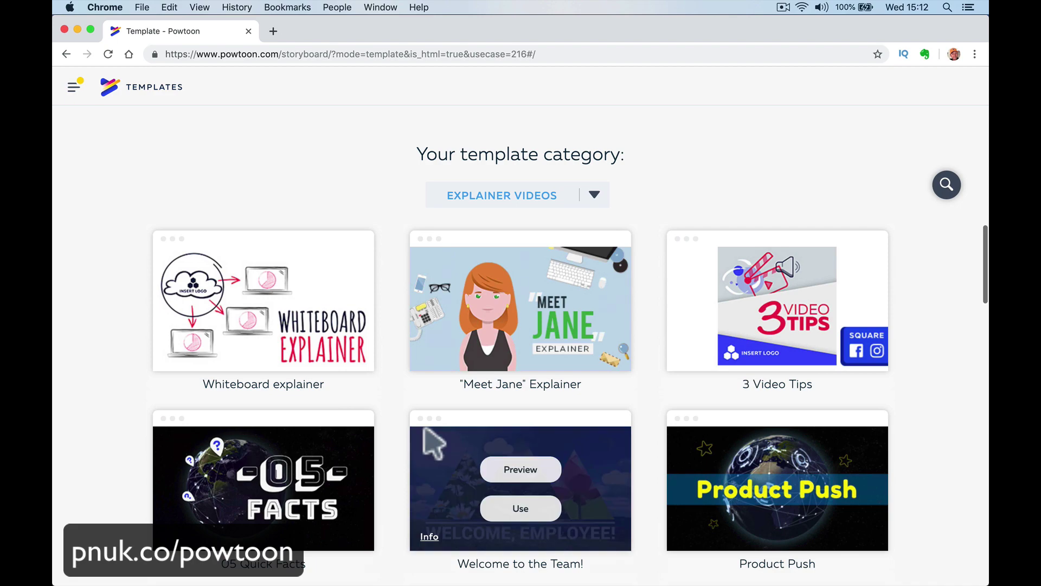
scroll(434, 443, "down", 10)
scroll(434, 443, "up", 10)
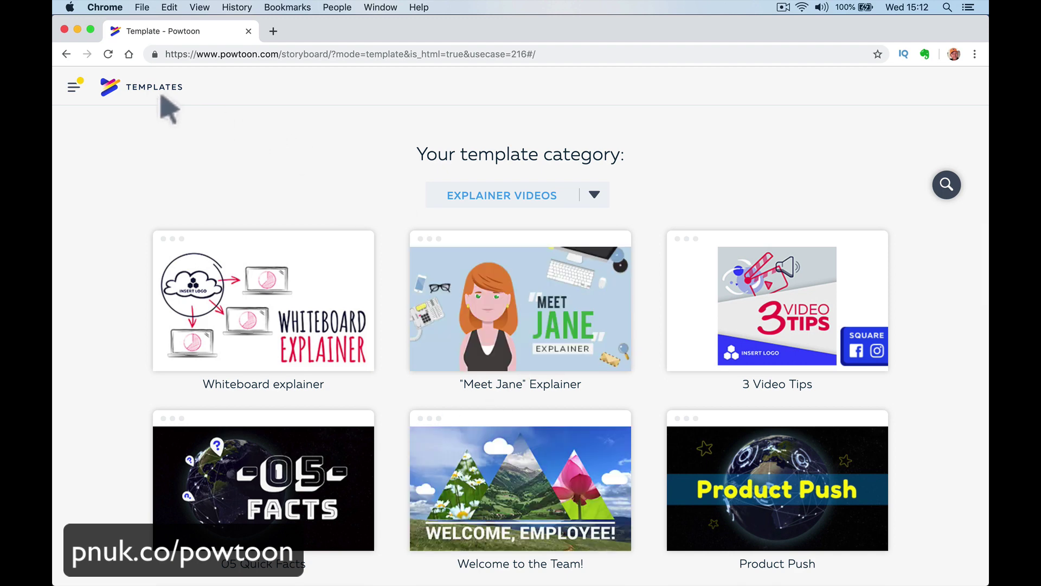
left_click(143, 87)
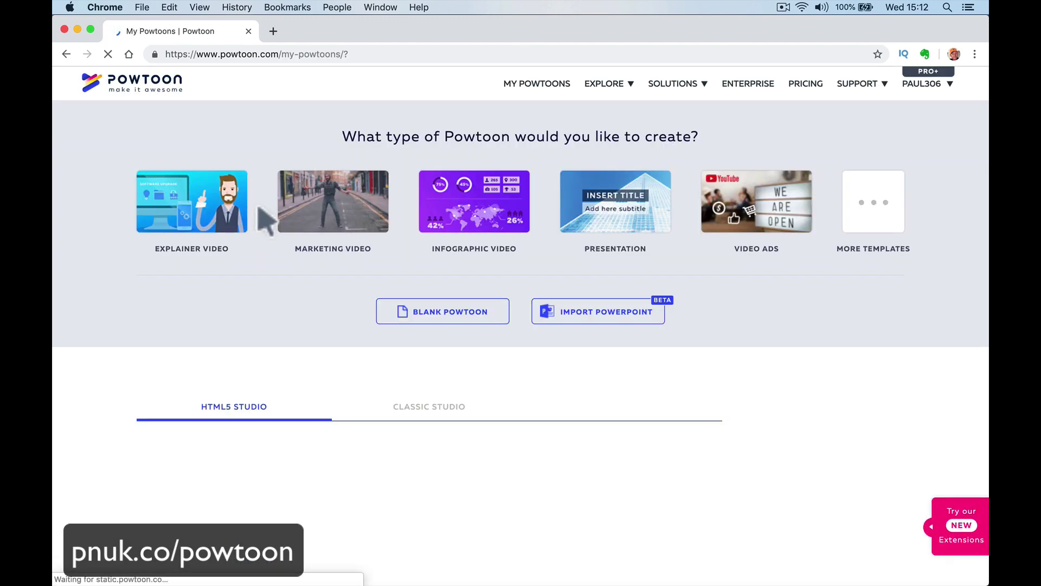
Load two more batches of older saved Powtoons into the My Powtoons list.
scroll(558, 228, "down", 10)
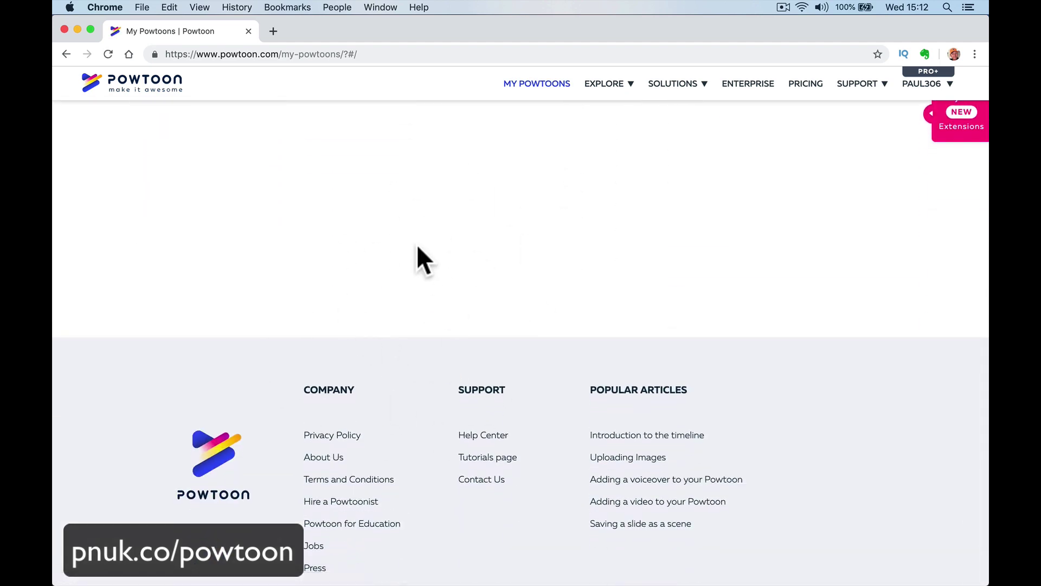
scroll(412, 234, "up", 2)
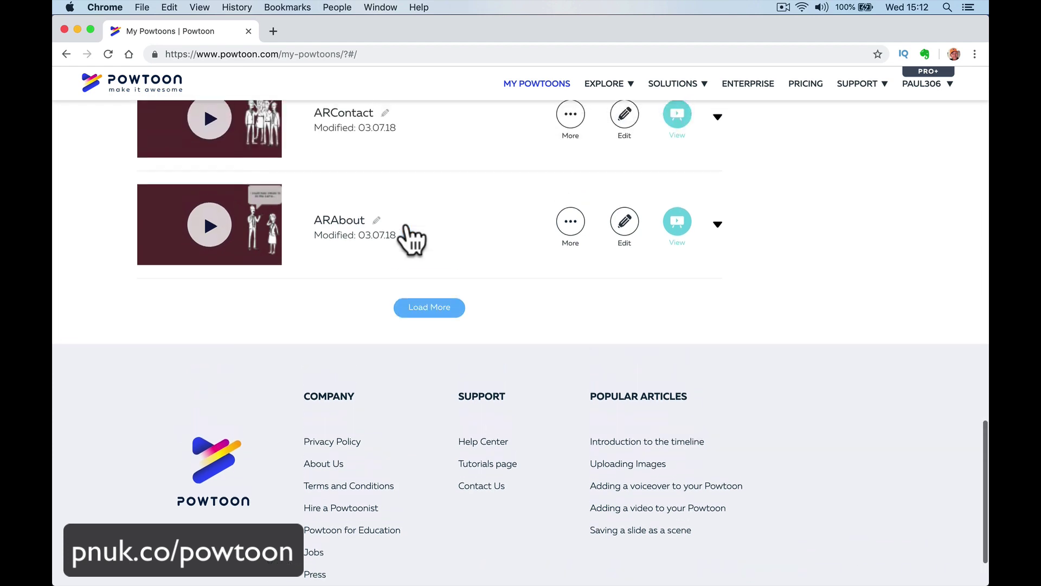
scroll(412, 236, "down", 2)
left_click(426, 242)
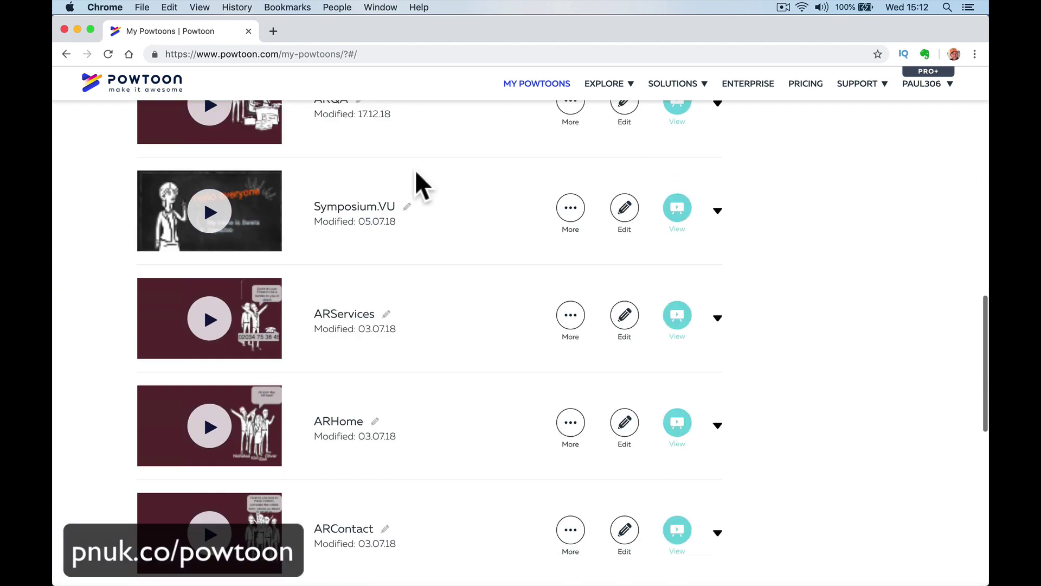
scroll(415, 171, "up", 15)
scroll(412, 171, "down", 6)
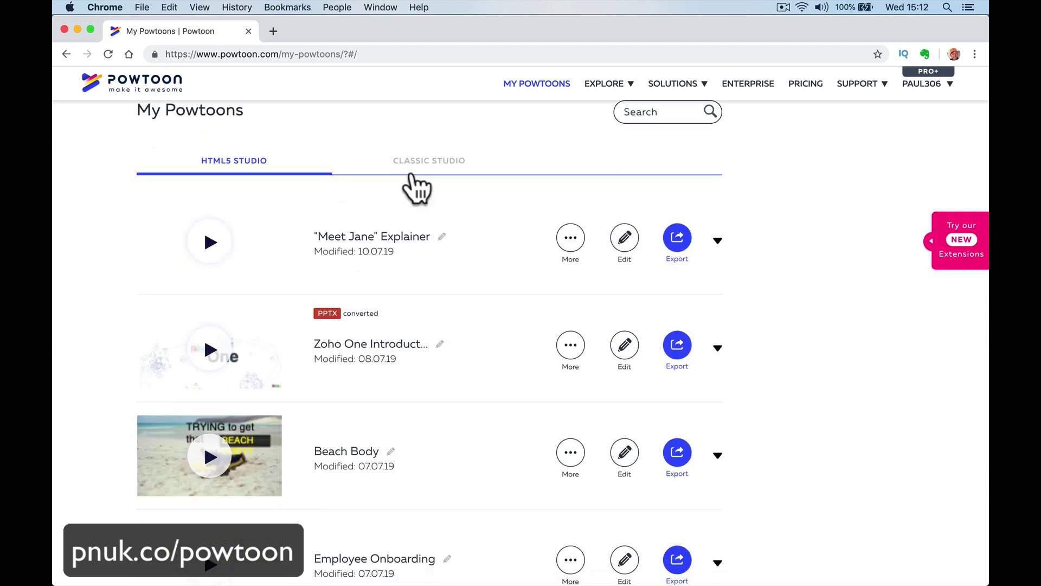
scroll(412, 179, "down", 20)
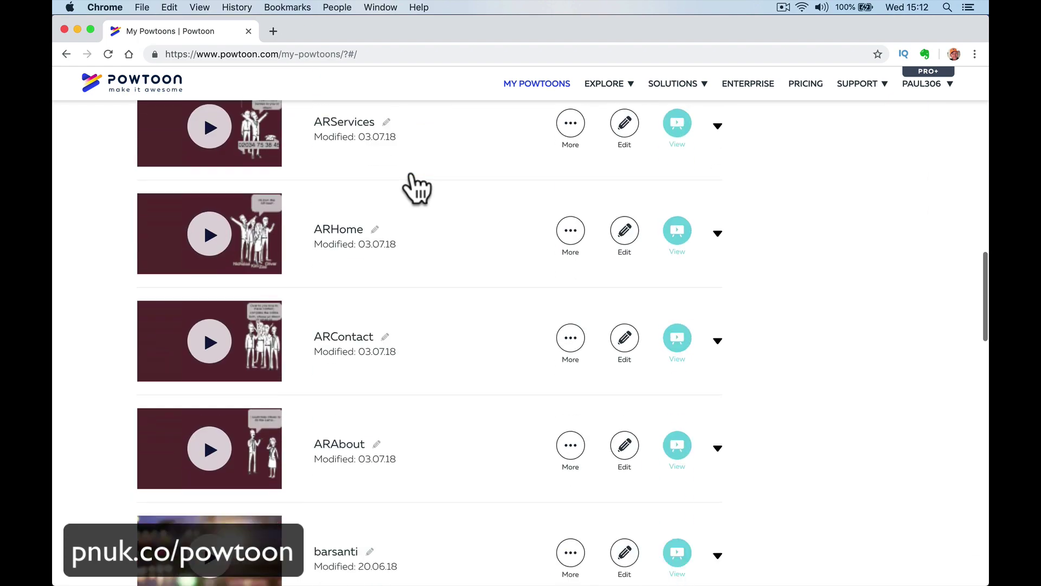
scroll(412, 179, "up", 3)
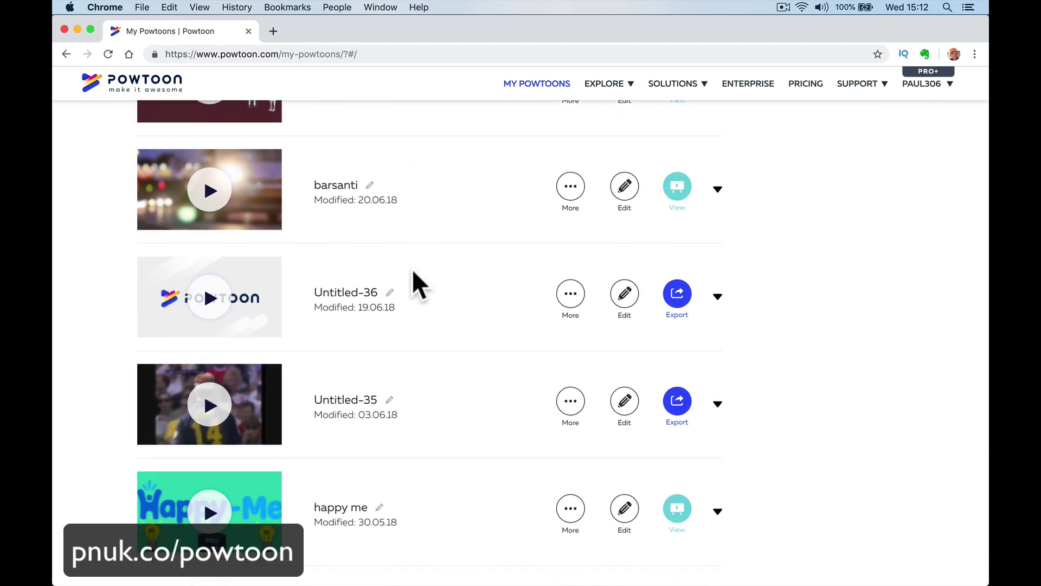
scroll(490, 347, "down", 5)
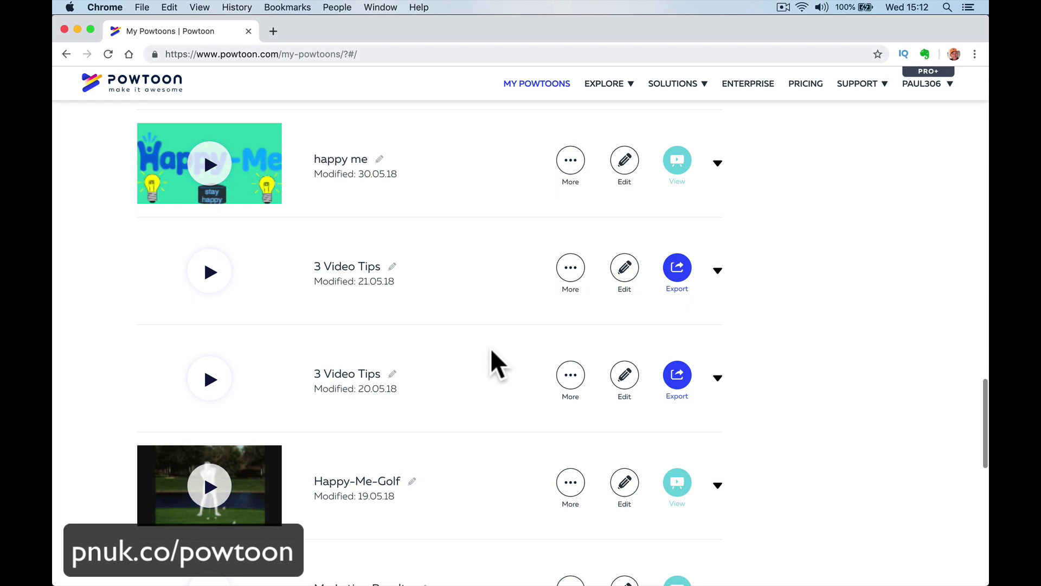
scroll(491, 351, "down", 8)
scroll(492, 351, "up", 2)
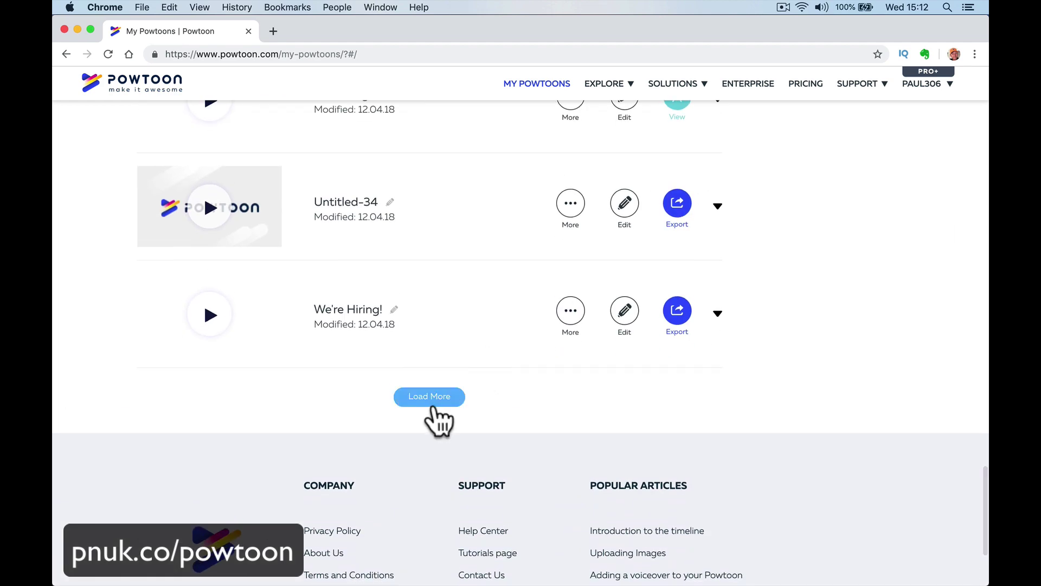
left_click(431, 398)
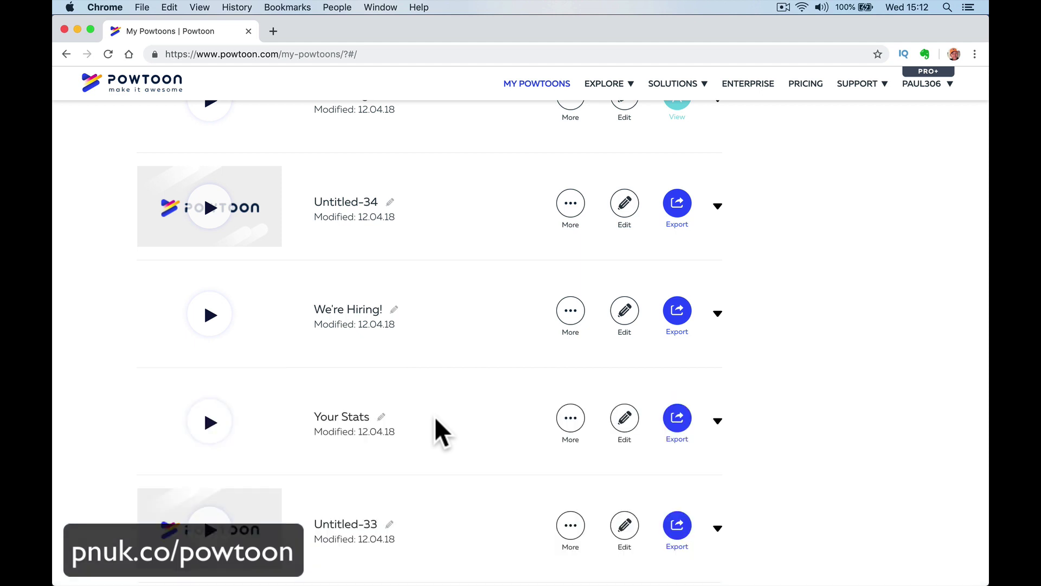
Open the We're Hiring powtoon's options, then browse back up to the top of the list.
left_click(568, 319)
scroll(693, 448, "down", 8)
scroll(692, 438, "down", 10)
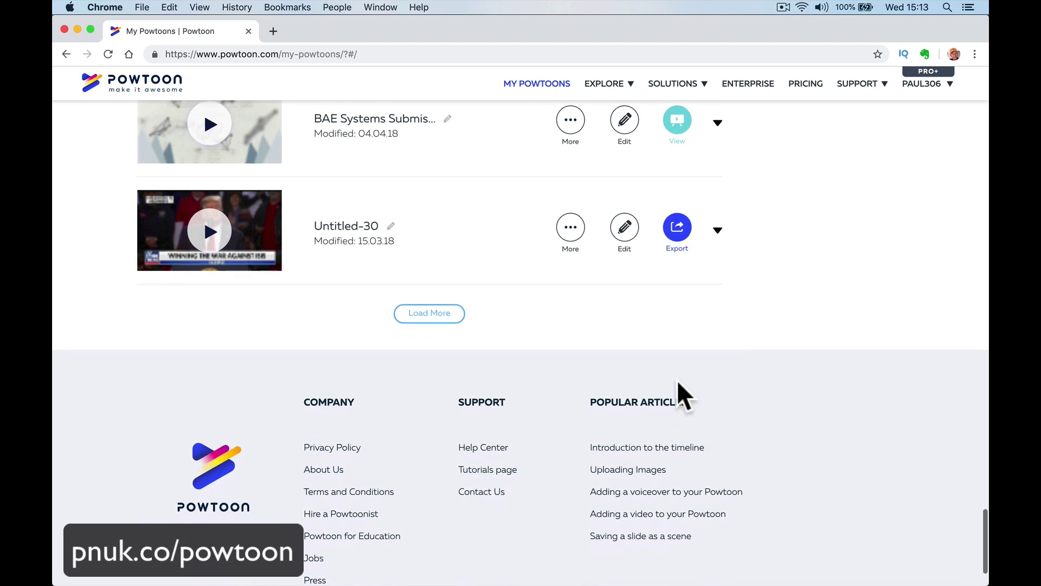
scroll(671, 319, "up", 3)
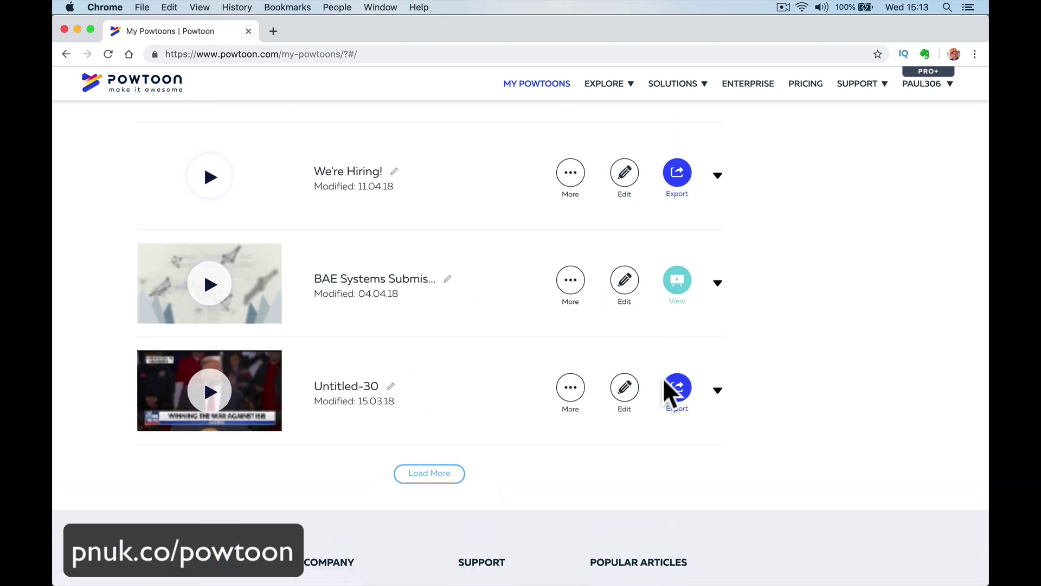
scroll(663, 380, "up", 15)
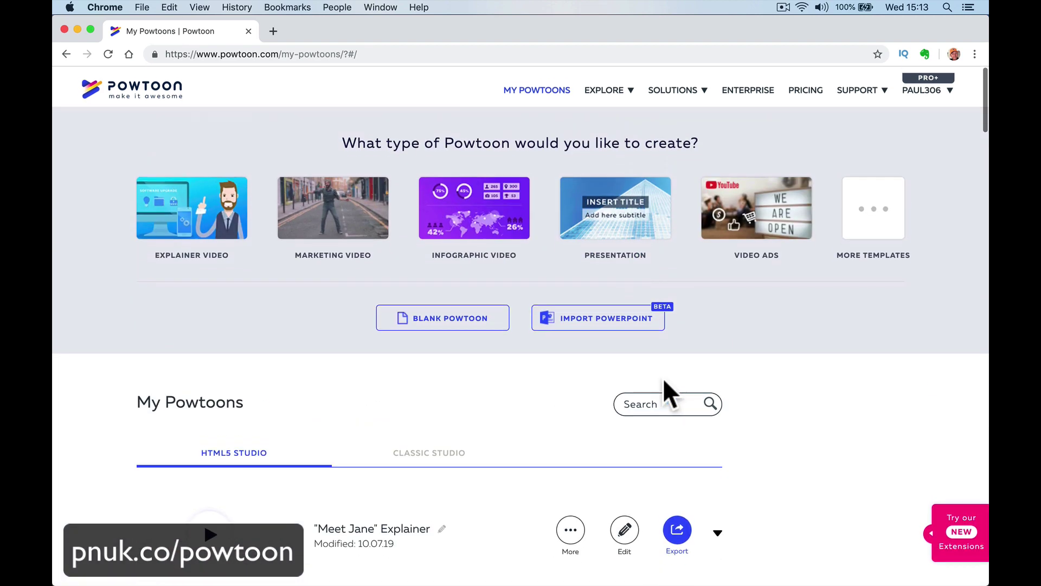
mouse_move(610, 90)
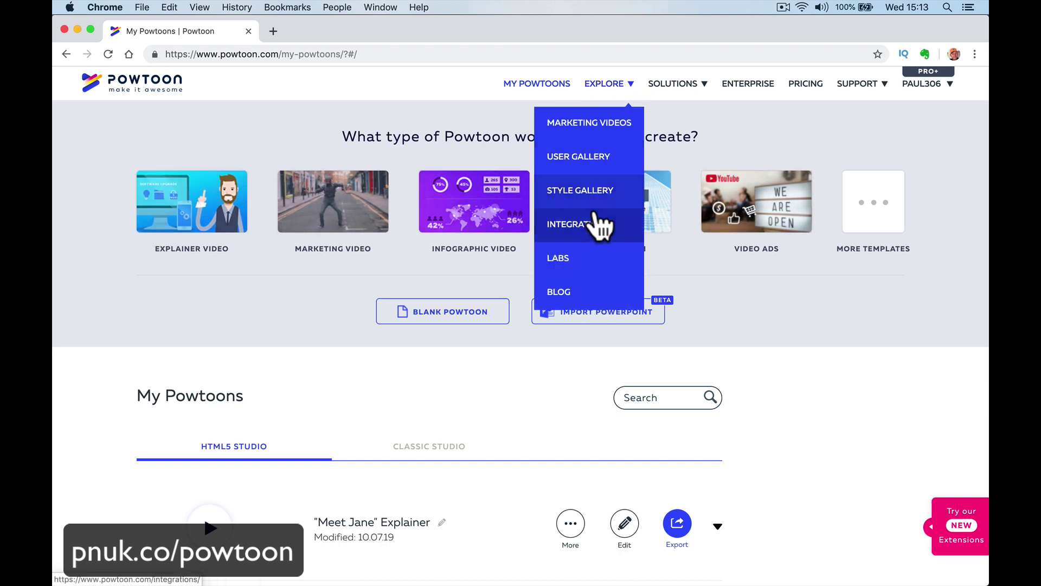
Open the Style Gallery from Explore and pick the Heroes At Work look.
left_click(599, 196)
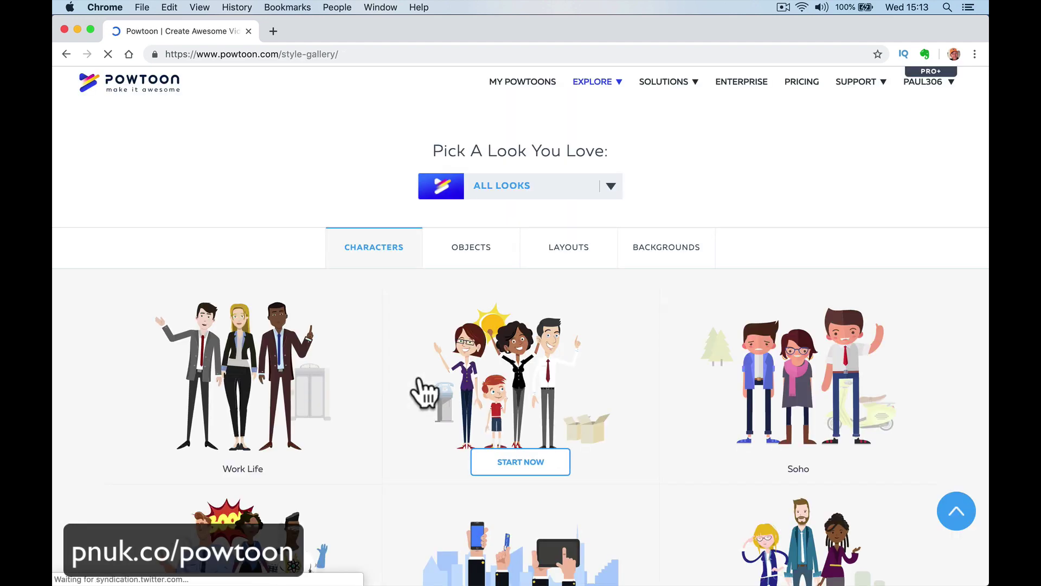
scroll(340, 373, "down", 5)
scroll(337, 372, "down", 9)
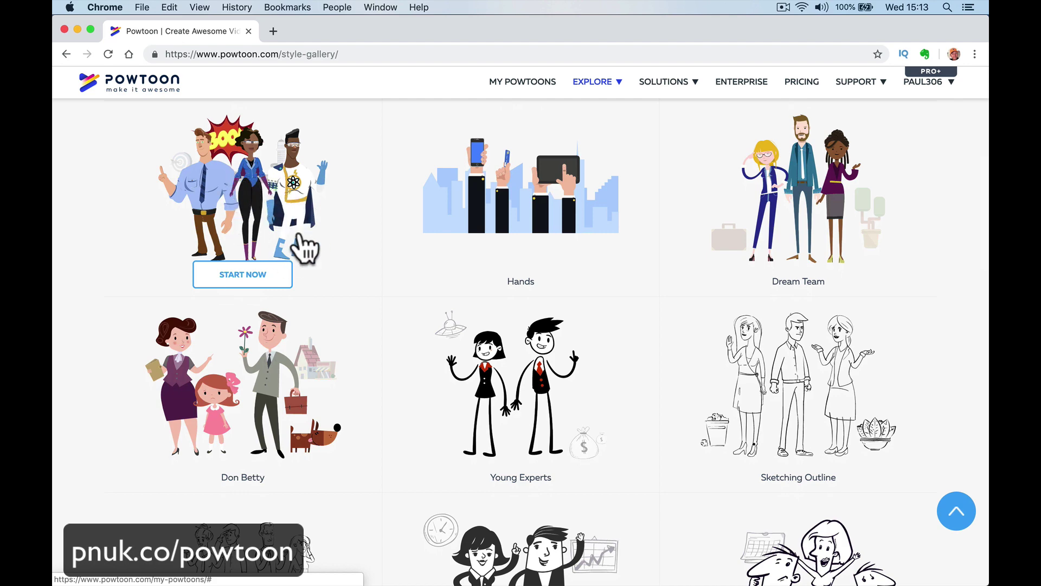
left_click(249, 272)
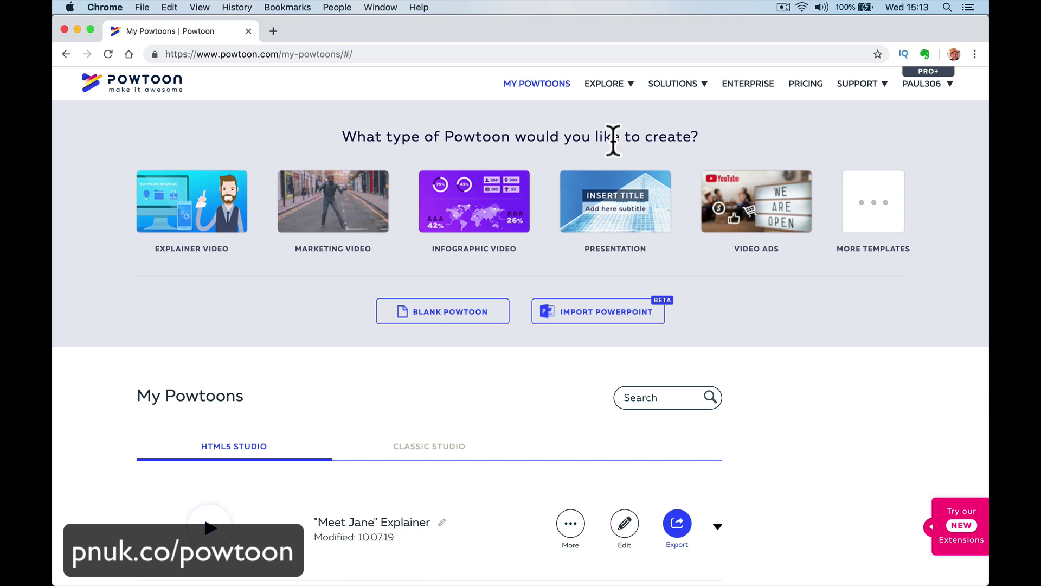
Return to the Style Gallery and browse looks such as Work Life, The Office and Soho.
mouse_move(624, 92)
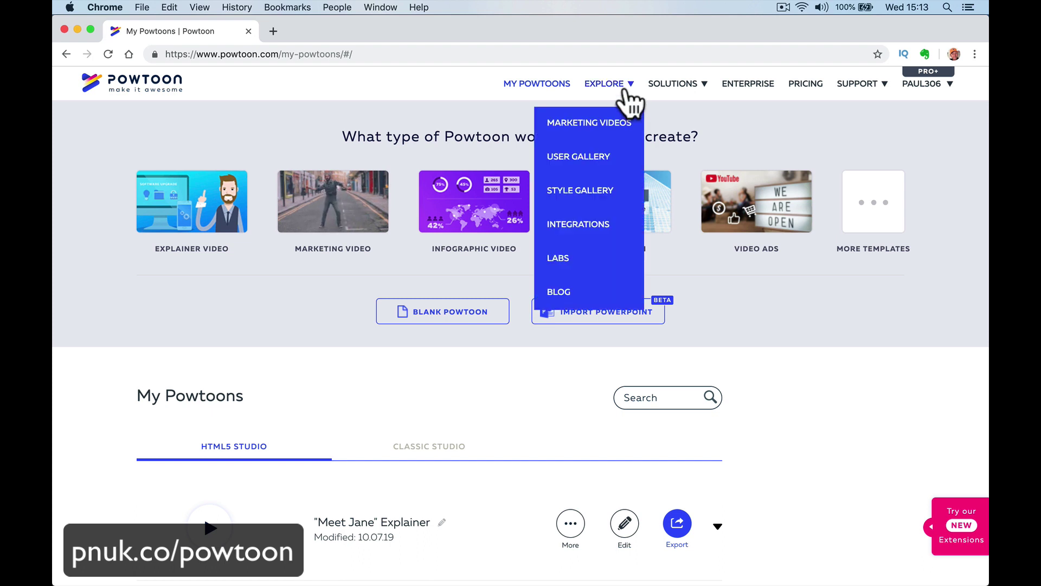
left_click(601, 196)
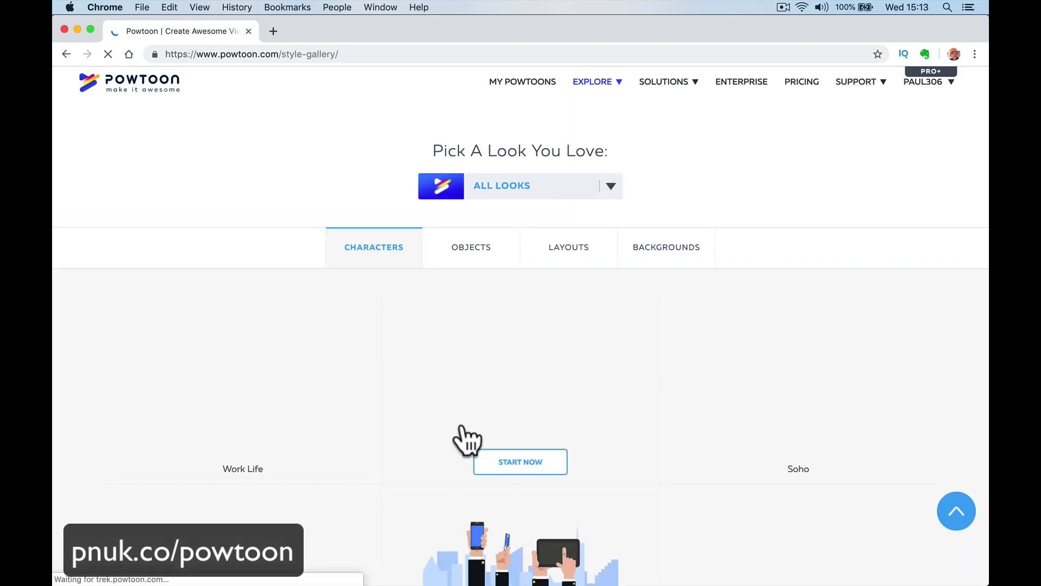
scroll(468, 478, "down", 4)
scroll(380, 482, "up", 1)
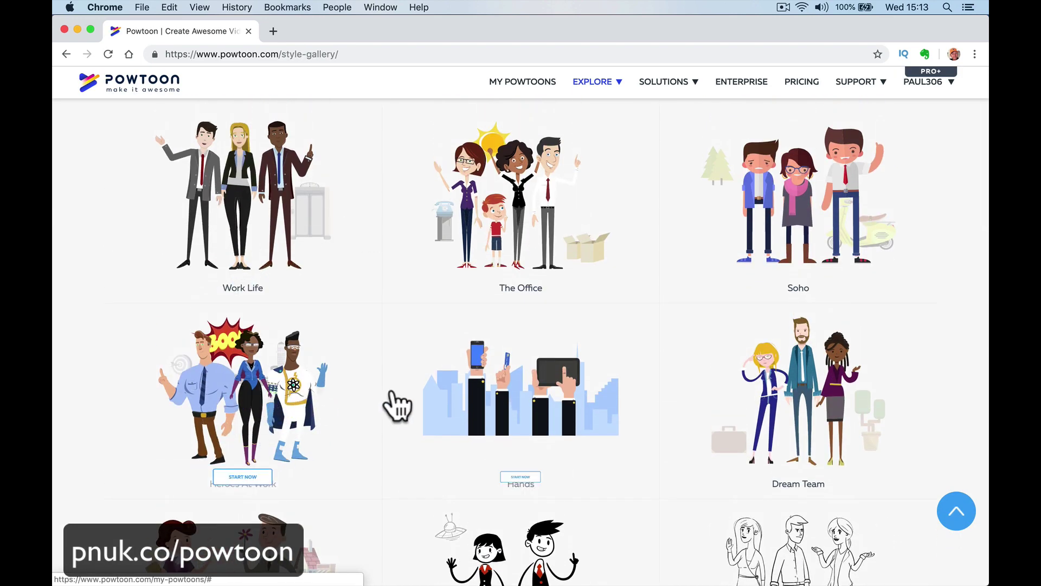
scroll(449, 309, "down", 1)
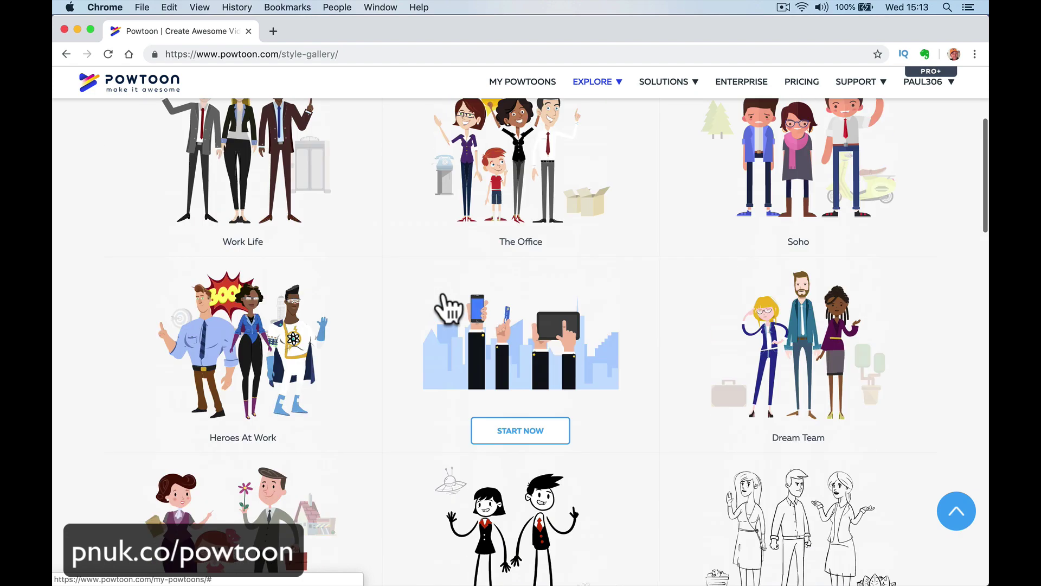
scroll(523, 220, "up", 2)
scroll(575, 323, "down", 5)
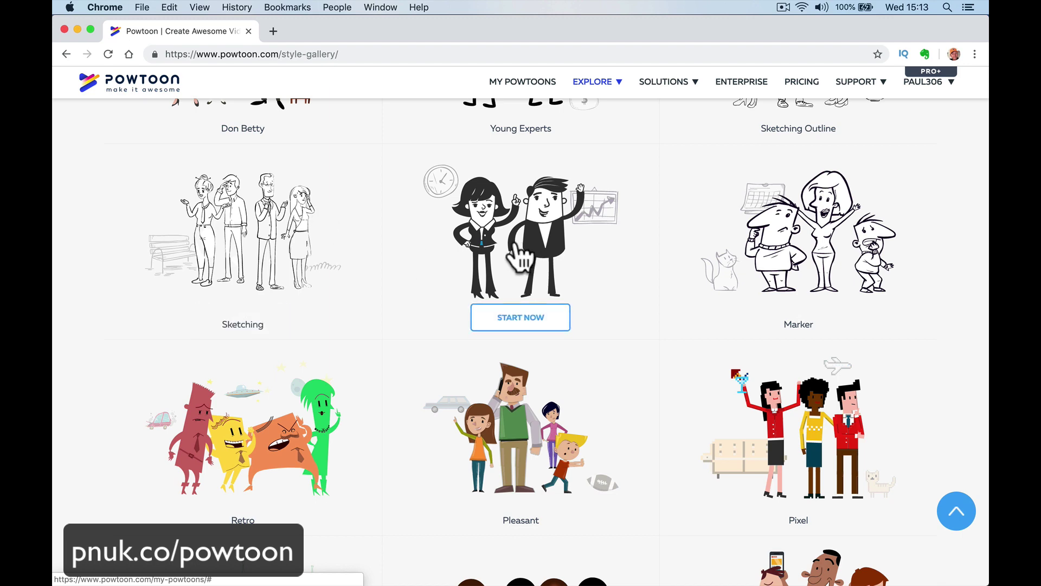
scroll(624, 250, "up", 5)
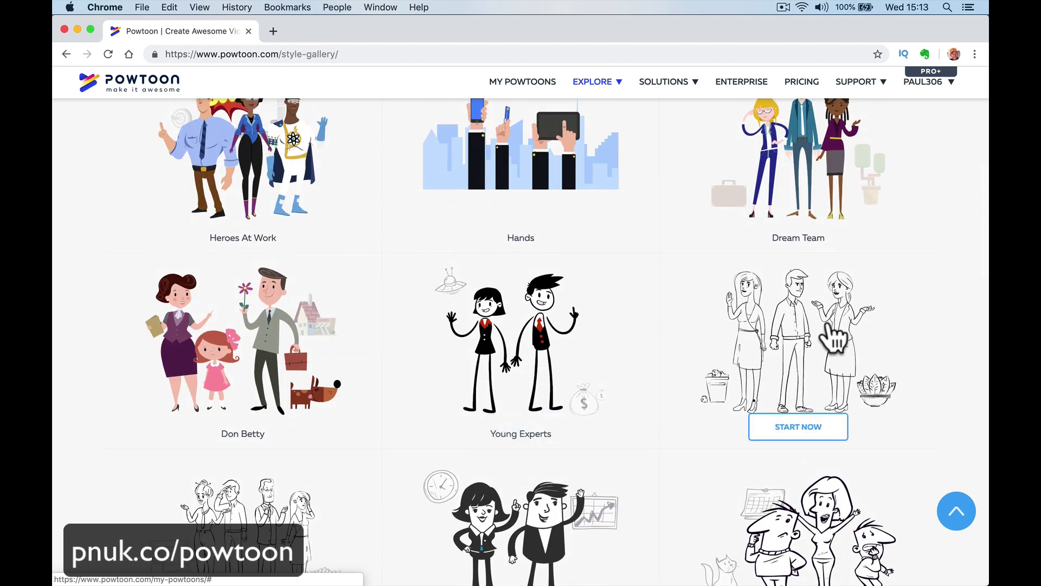
scroll(635, 274, "up", 8)
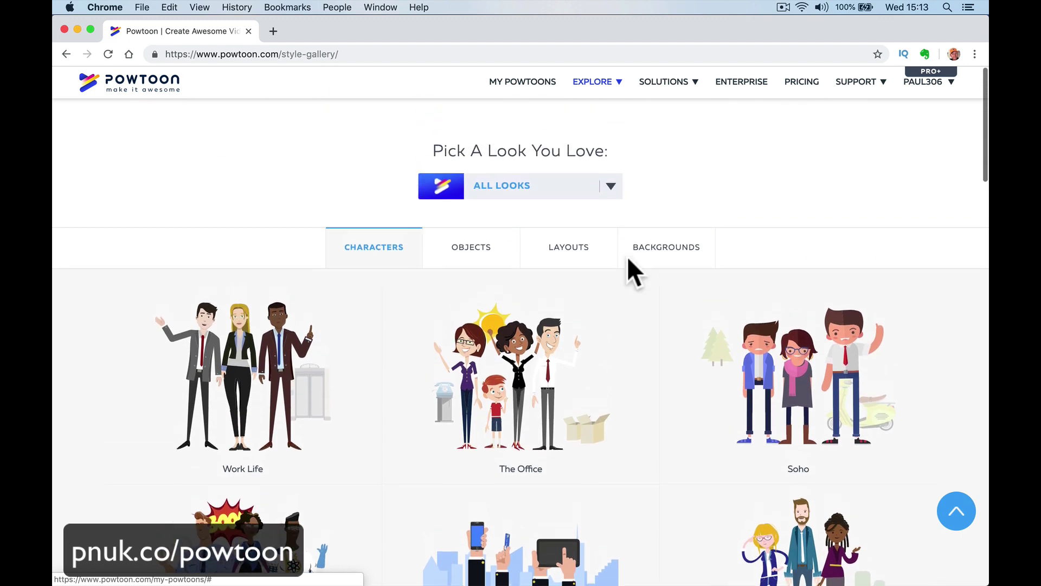
mouse_move(597, 82)
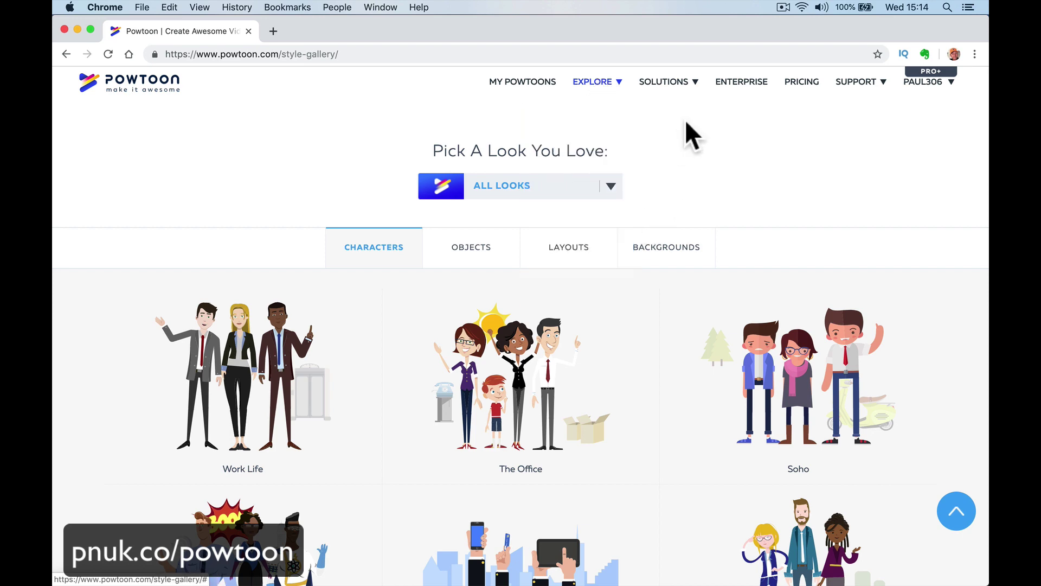
mouse_move(671, 94)
mouse_move(857, 84)
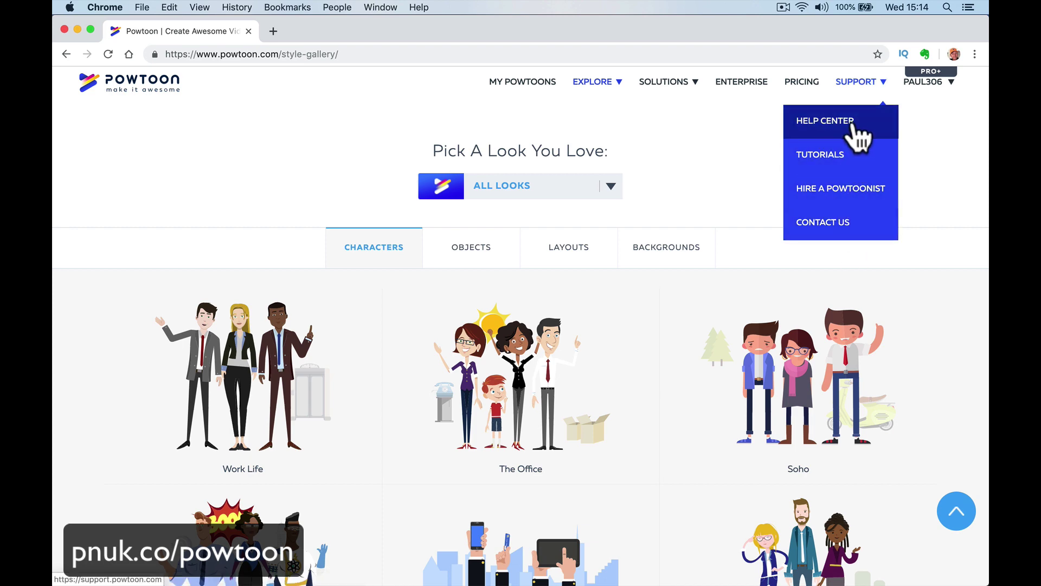
Open the Support Tutorials page and scroll through the tutorial cards.
left_click(858, 163)
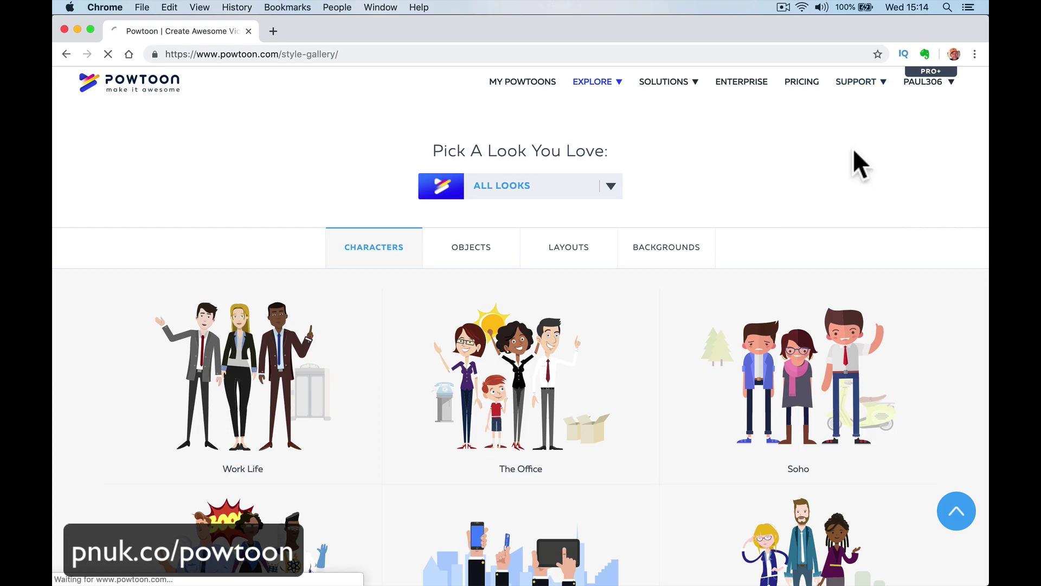
scroll(663, 301, "down", 15)
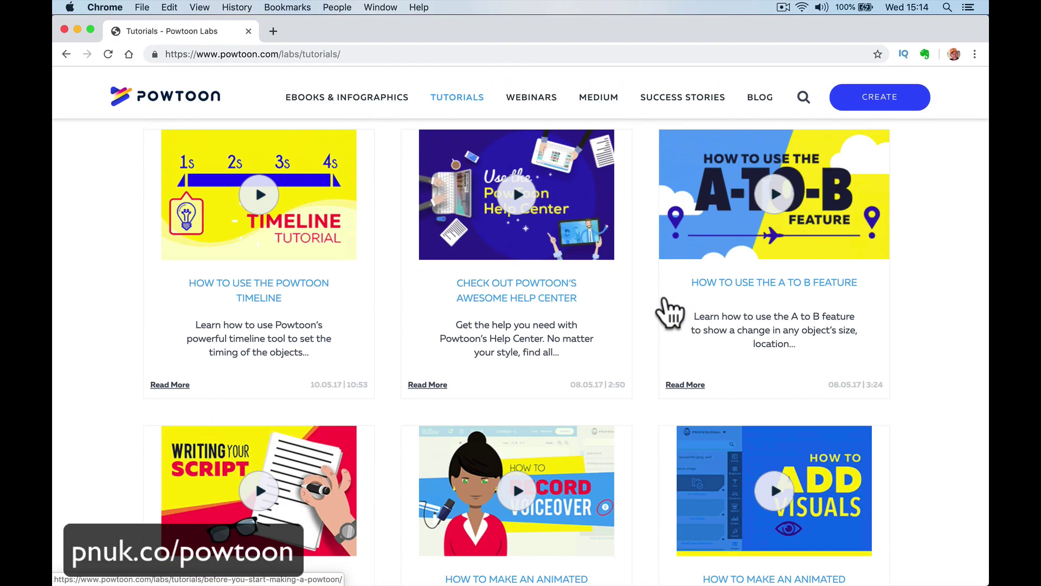
scroll(666, 298, "up", 15)
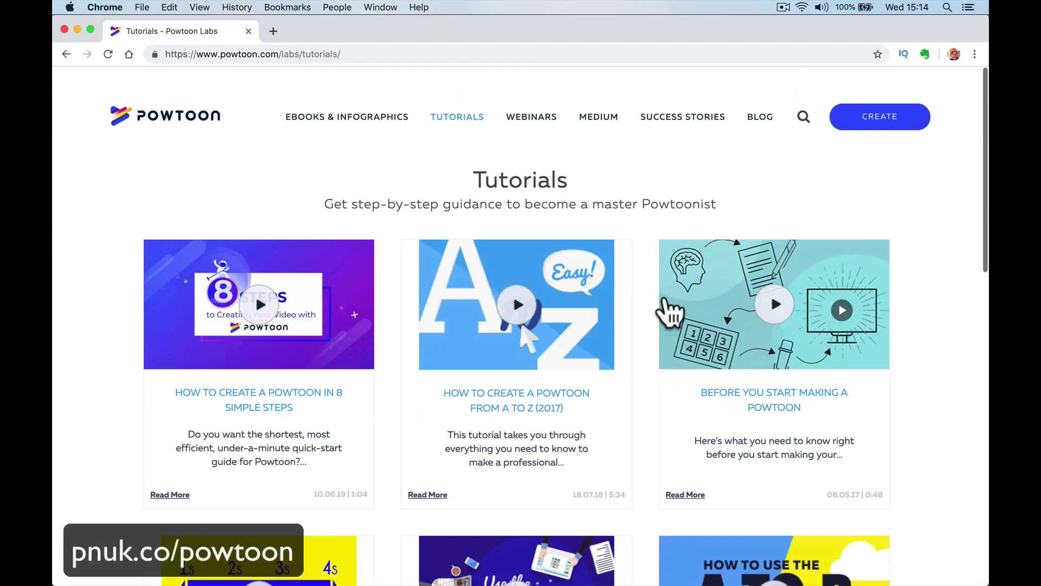
scroll(667, 304, "down", 6)
scroll(669, 309, "up", 6)
scroll(670, 309, "left", 5)
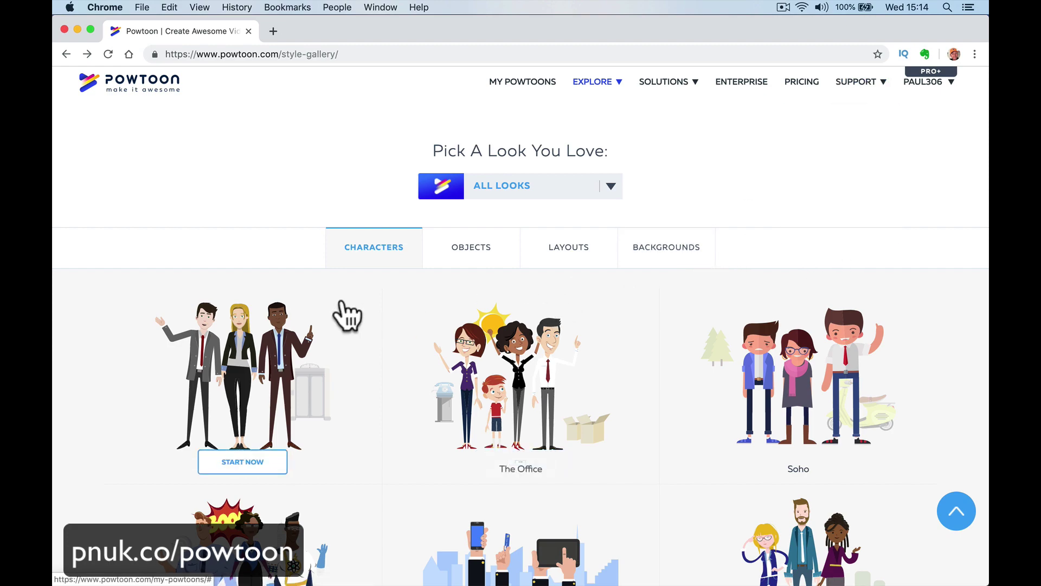
scroll(226, 291, "down", 8)
scroll(219, 275, "up", 9)
scroll(220, 275, "down", 1)
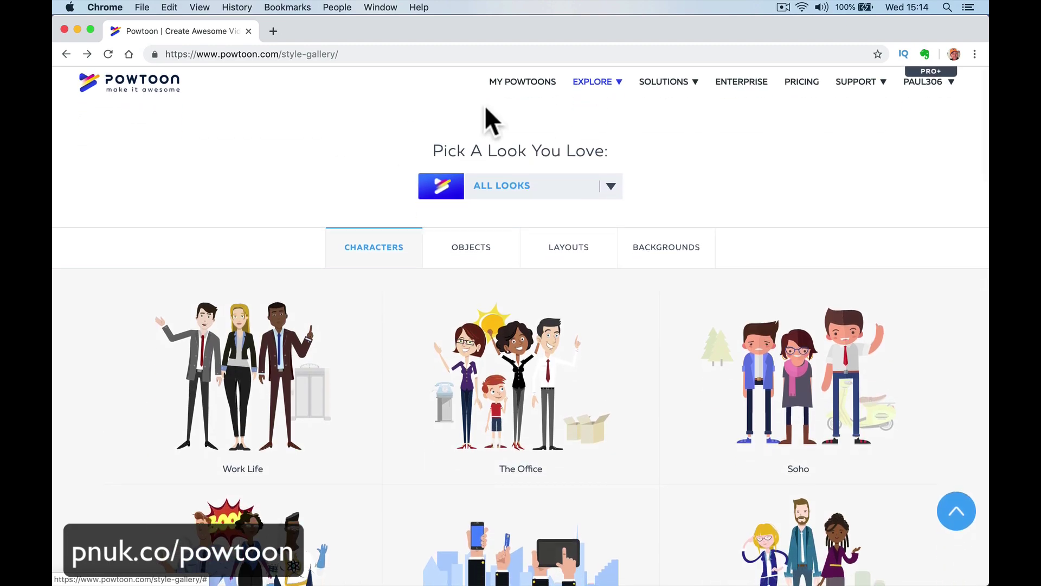
Go back to My Powtoons and scroll the create-a-Powtoon options and saved list.
left_click(498, 91)
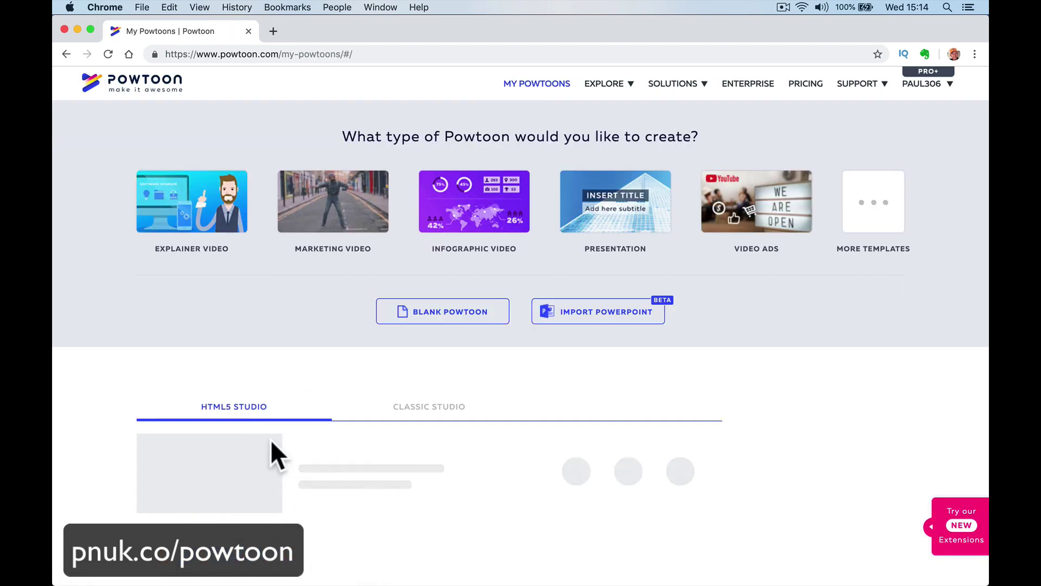
scroll(261, 478, "down", 5)
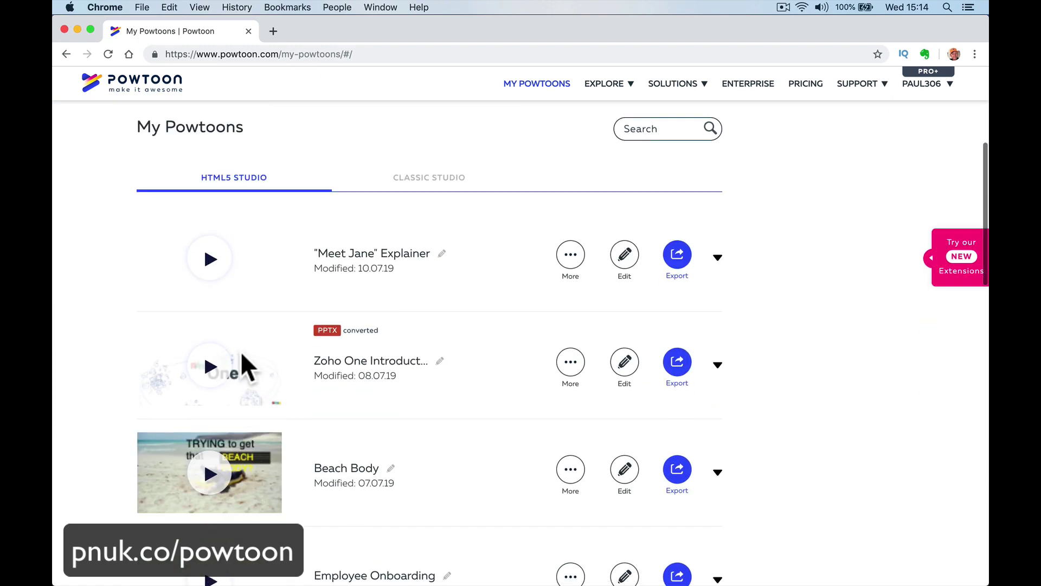
scroll(240, 358, "down", 8)
scroll(512, 348, "up", 13)
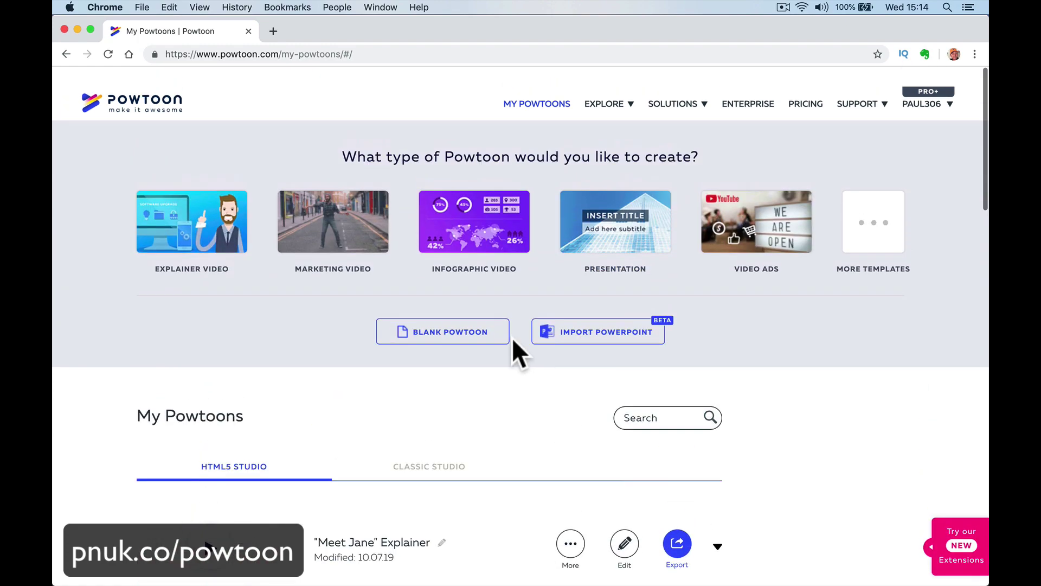
scroll(514, 342, "down", 1)
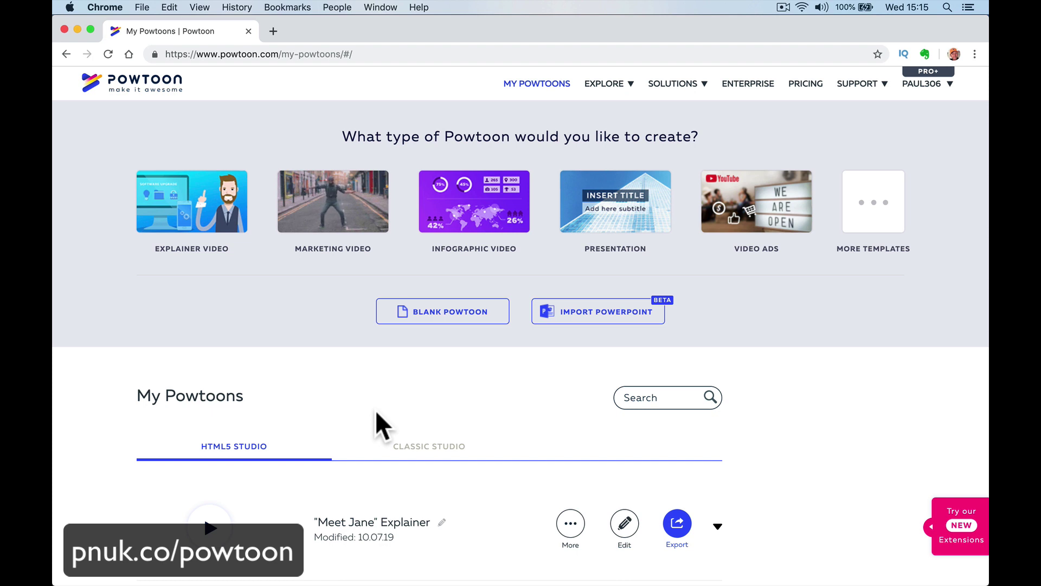
Choose Explainer Video, open its full template gallery, and scroll to Meet The Employee.
left_click(217, 203)
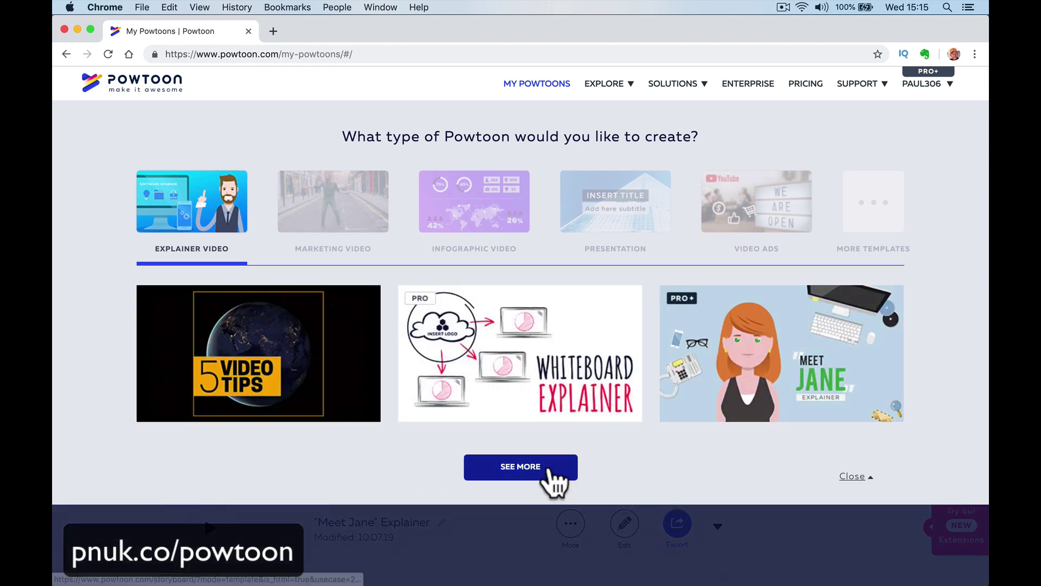
left_click(547, 470)
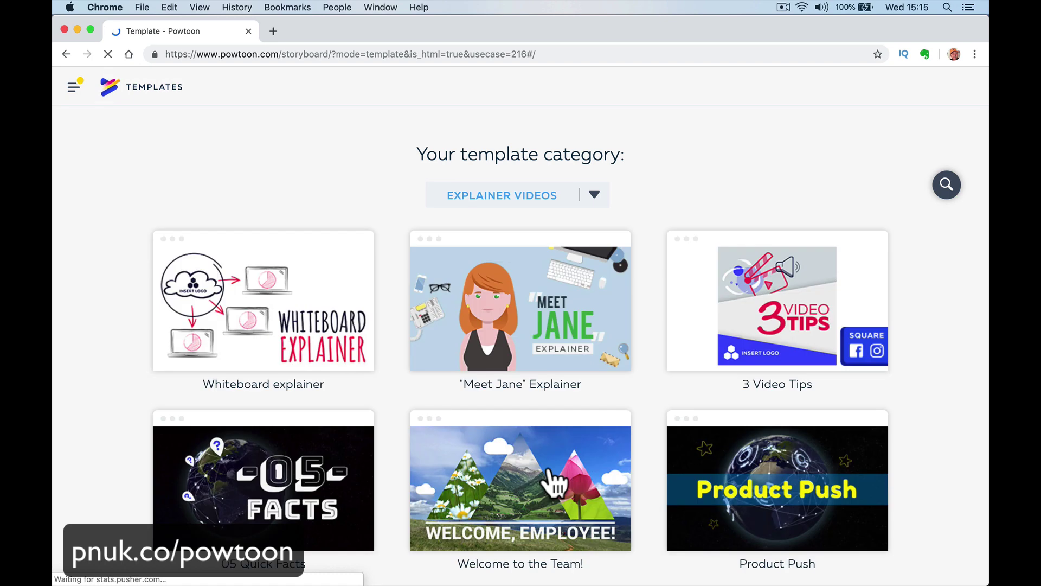
scroll(417, 479, "down", 10)
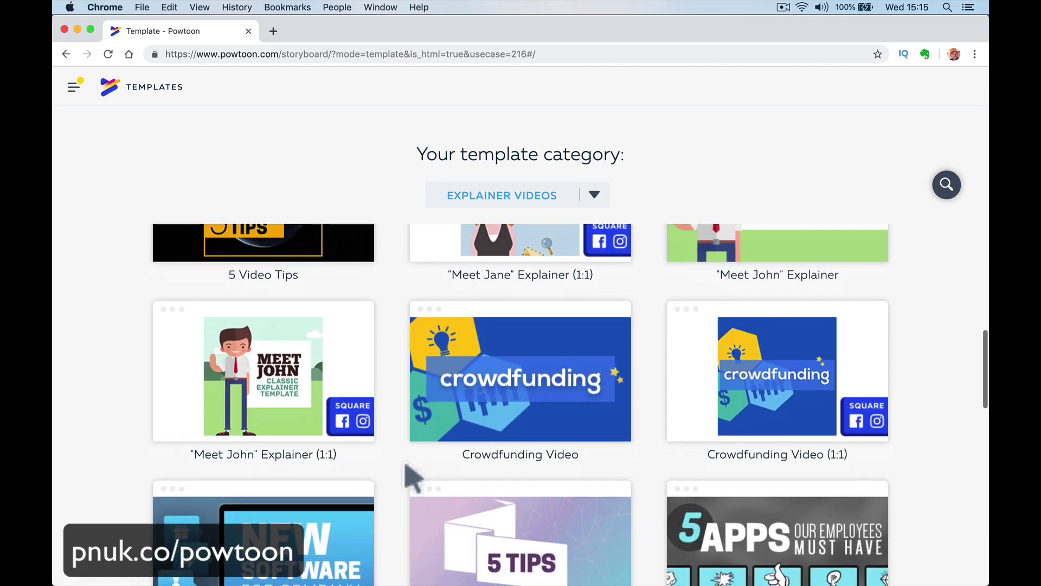
scroll(413, 477, "up", 2)
scroll(414, 478, "down", 10)
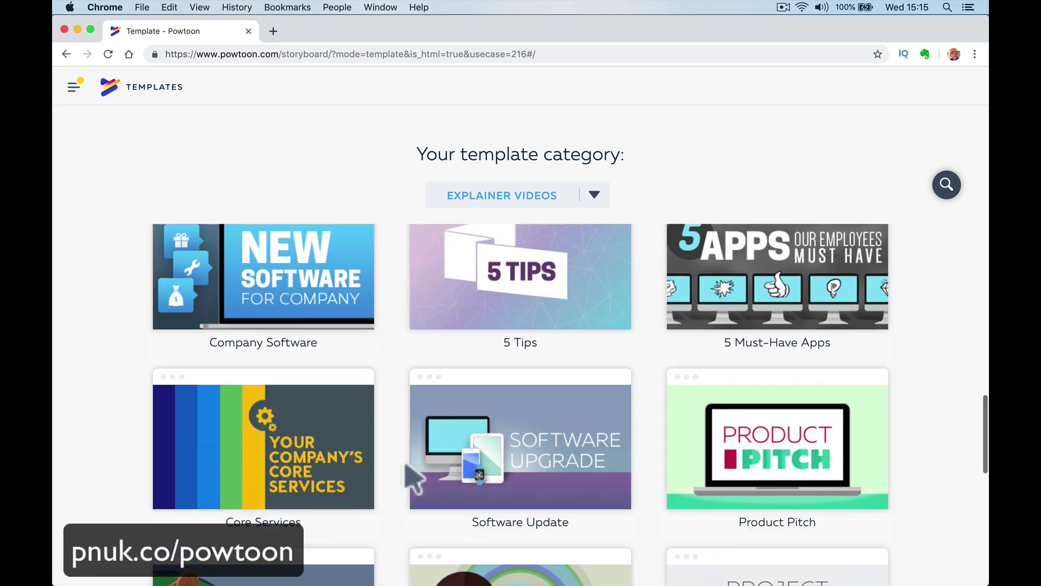
scroll(411, 477, "down", 2)
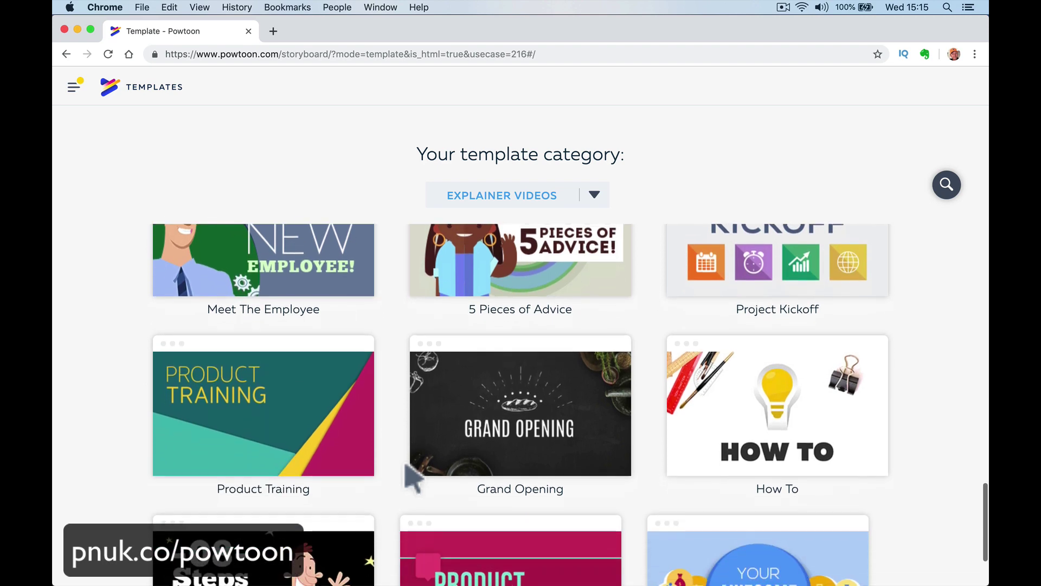
left_click(592, 195)
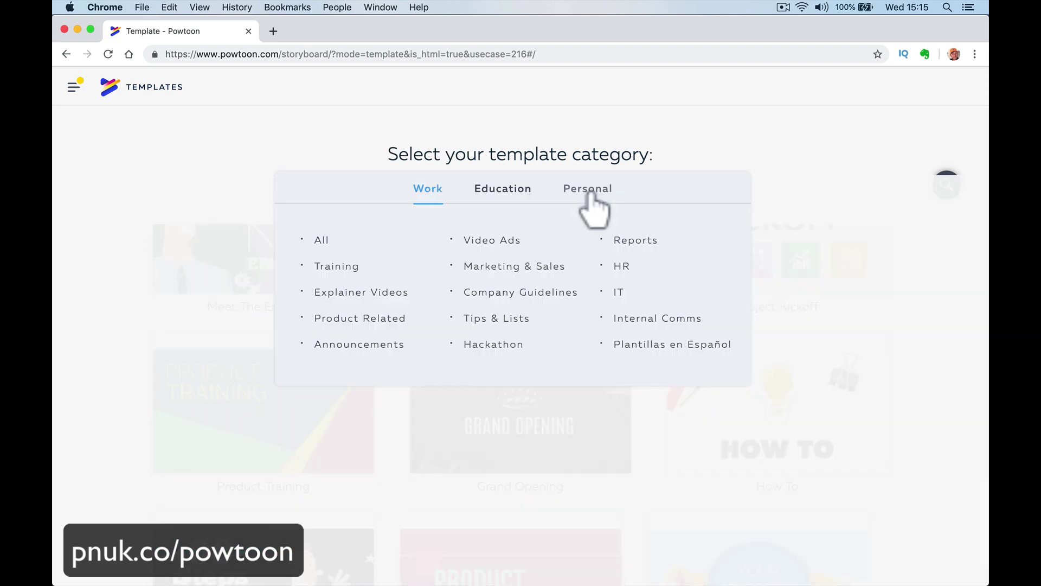
left_click(110, 390)
scroll(261, 430, "down", 15)
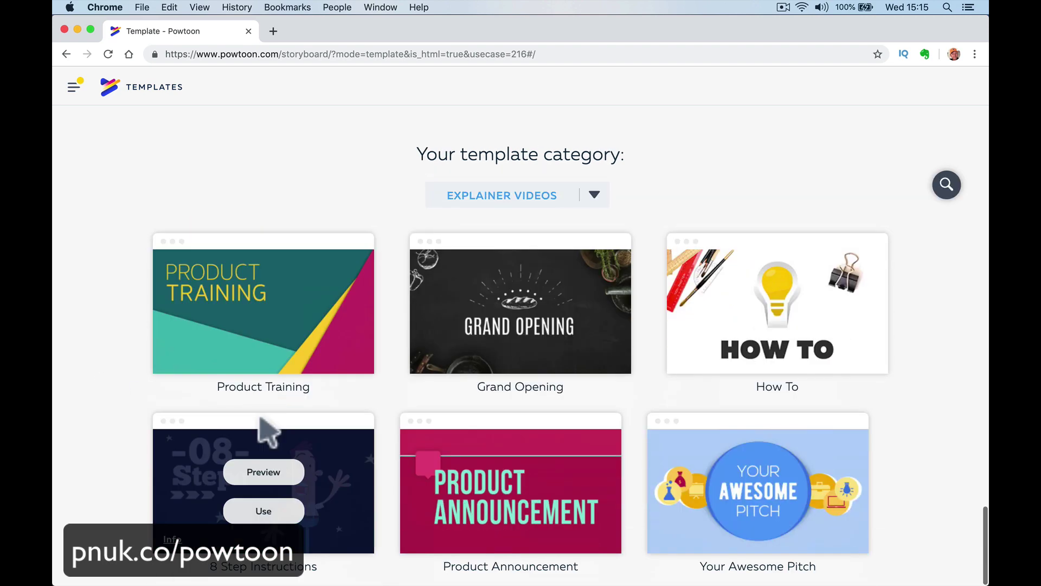
scroll(268, 432, "down", 15)
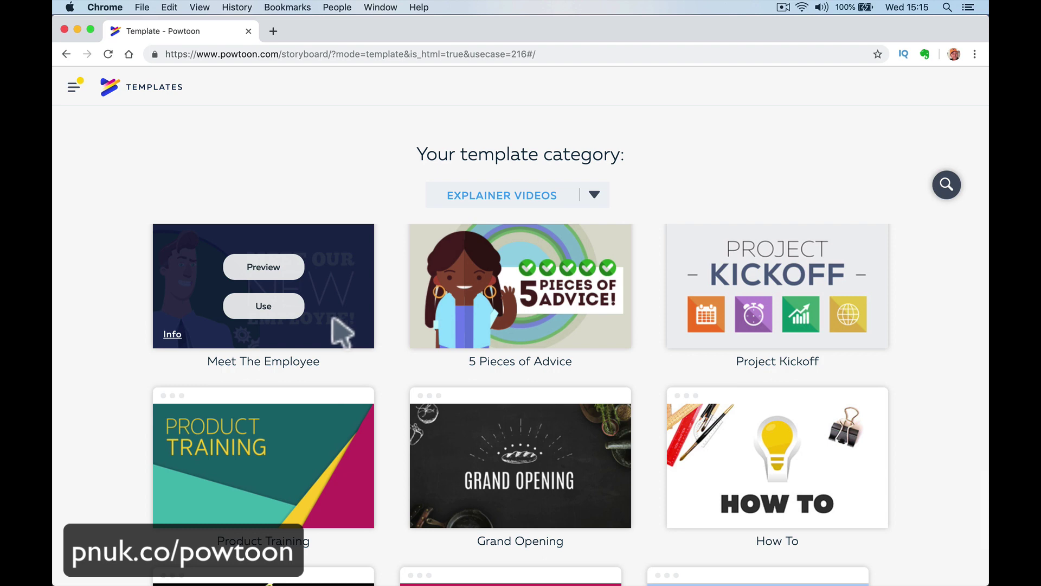
Preview the Meet The Employee template and use it to start a new project.
left_click(262, 285)
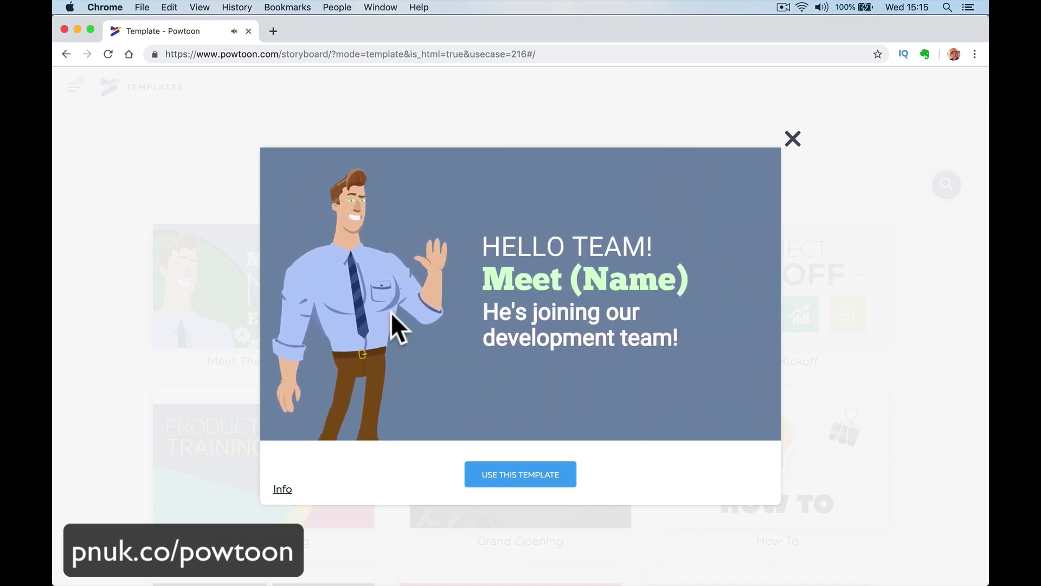
mouse_move(465, 251)
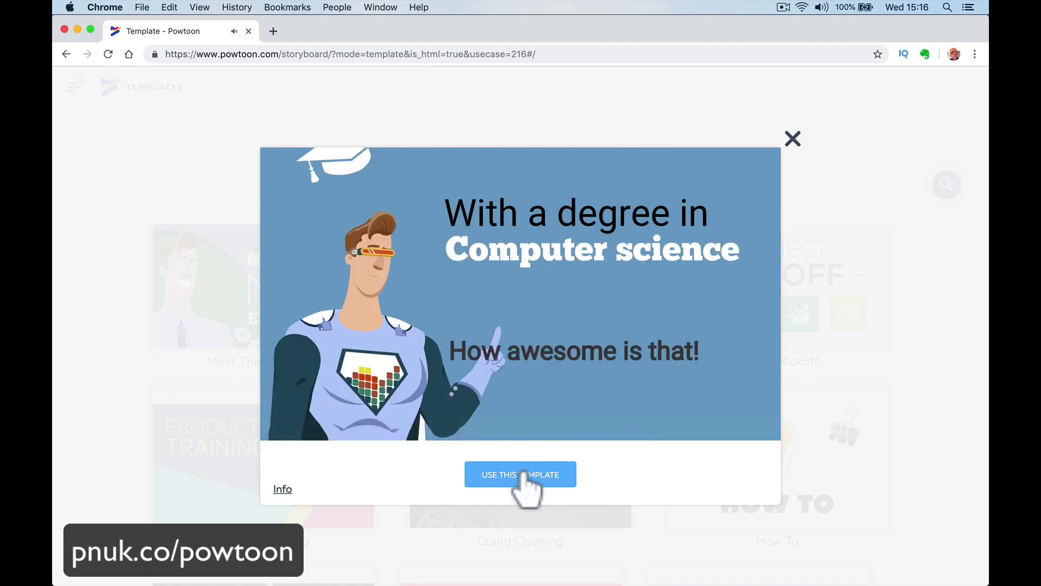
left_click(522, 473)
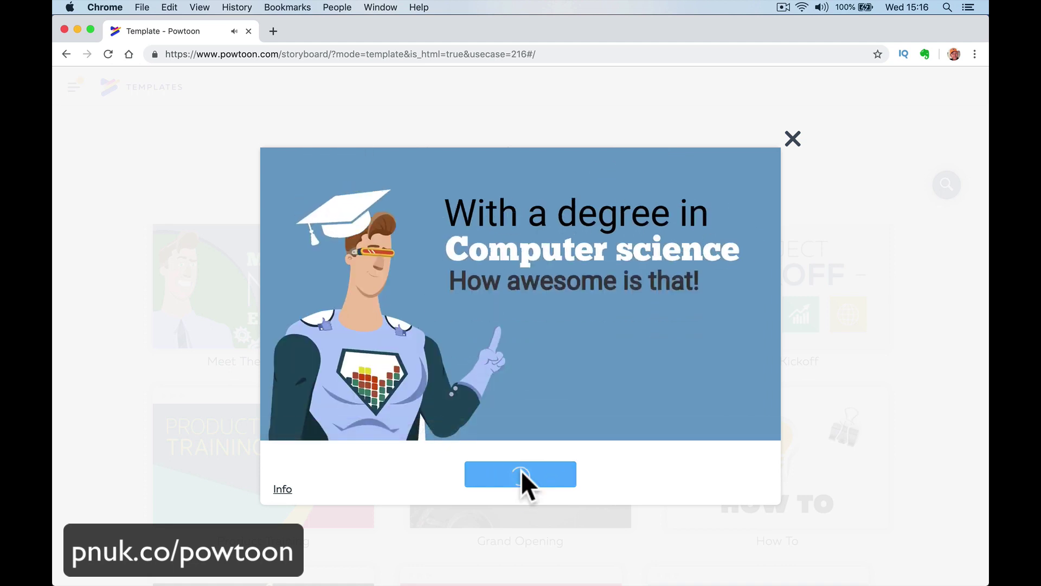
key("XF86AudioLowerVolume")
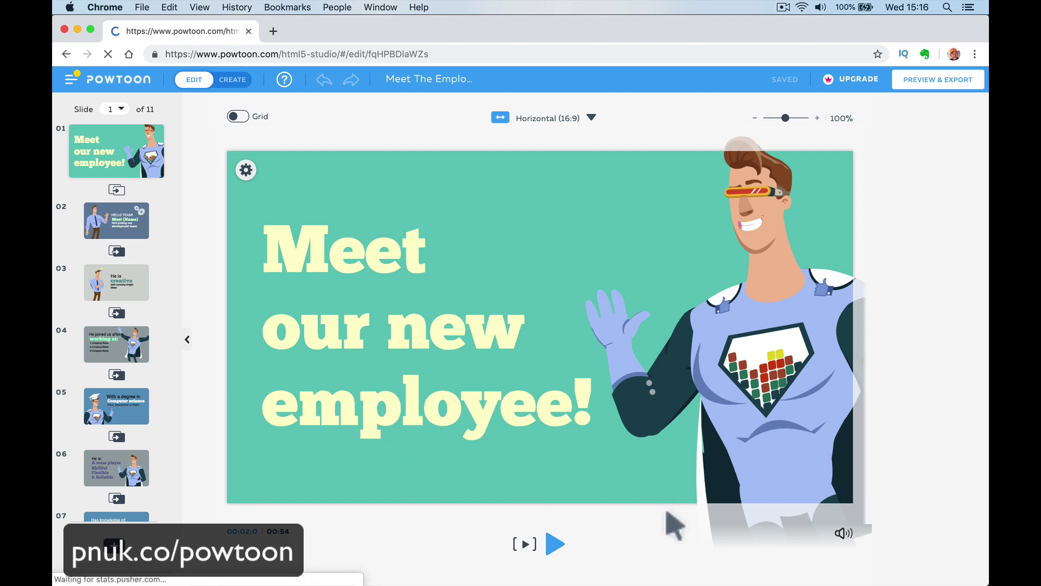
Inspect text and character elements on slides 1–3, then switch the editor to Create mode.
left_click(462, 387)
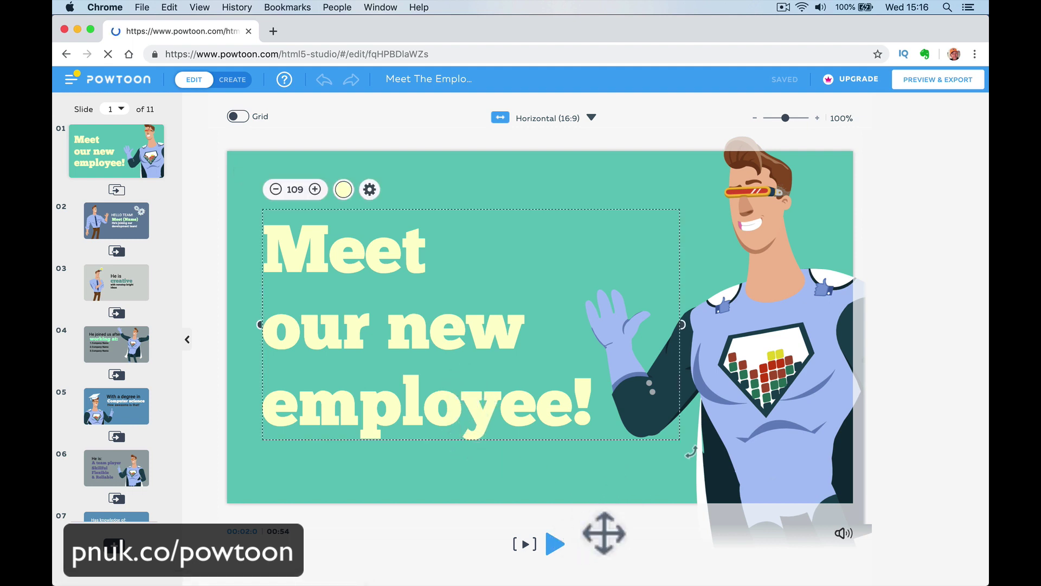
left_click(604, 533)
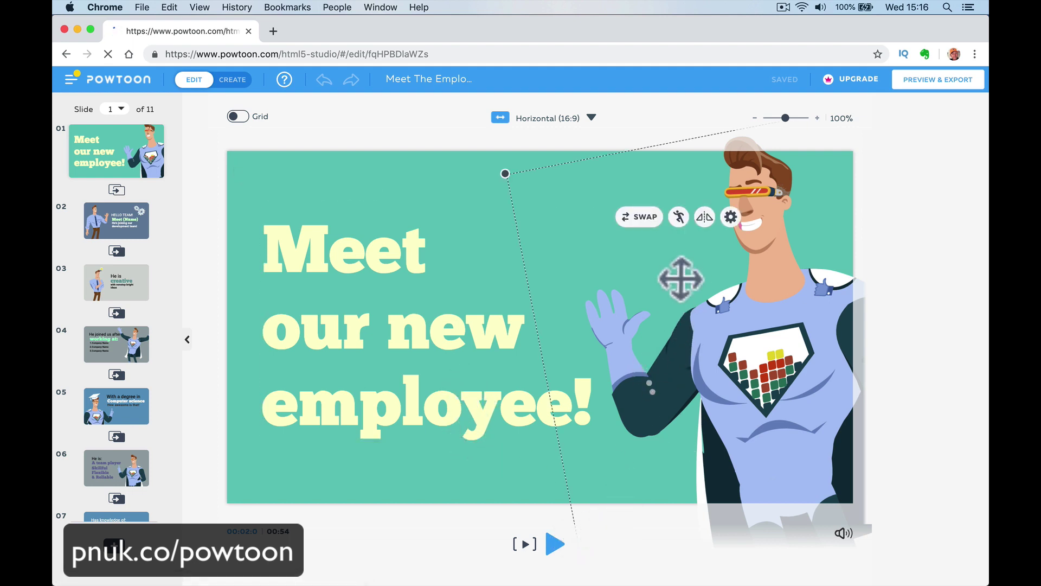
left_click(122, 231)
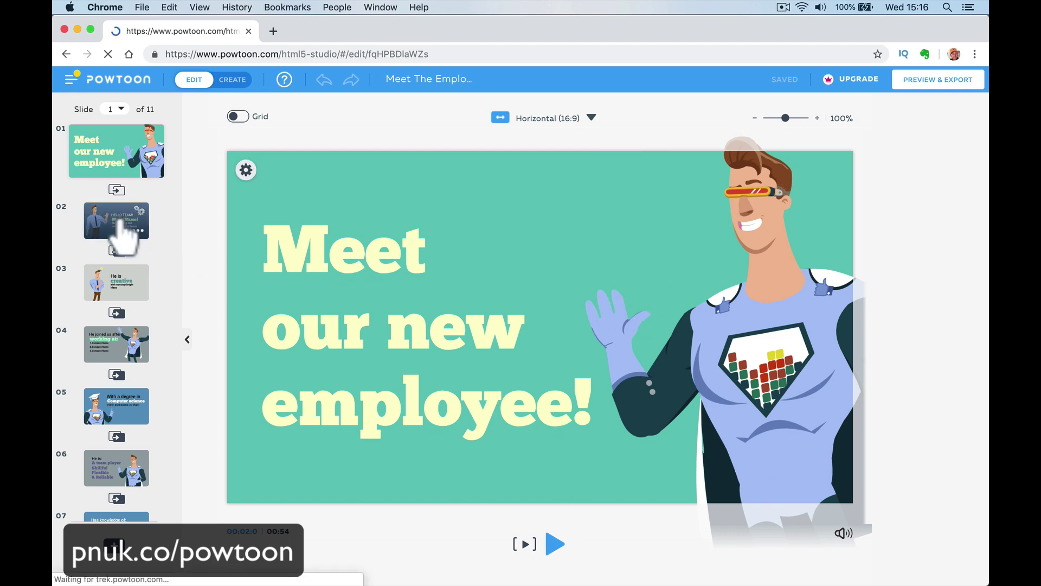
left_click(128, 289)
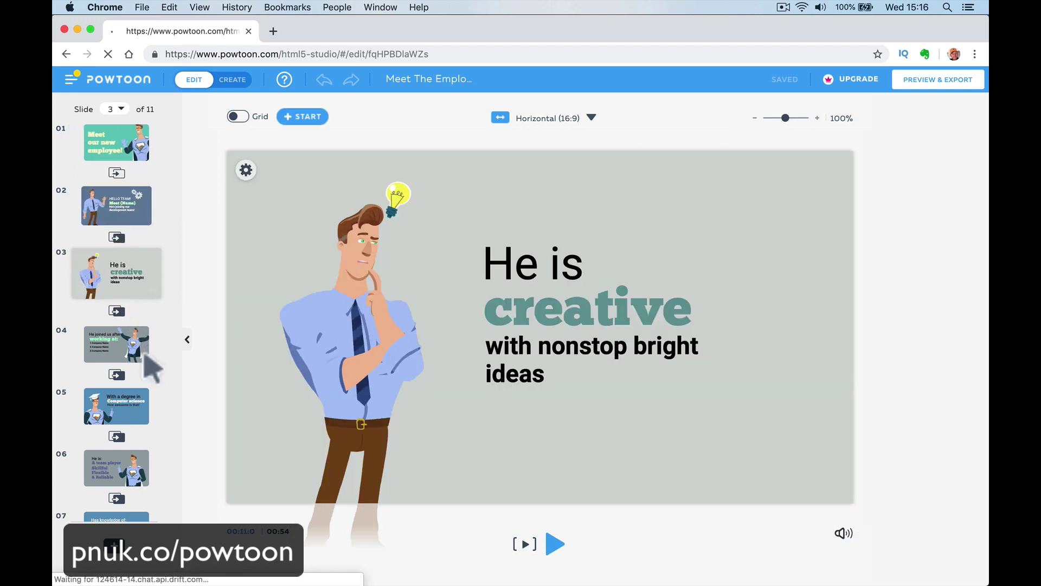
left_click(510, 305)
left_click(517, 358)
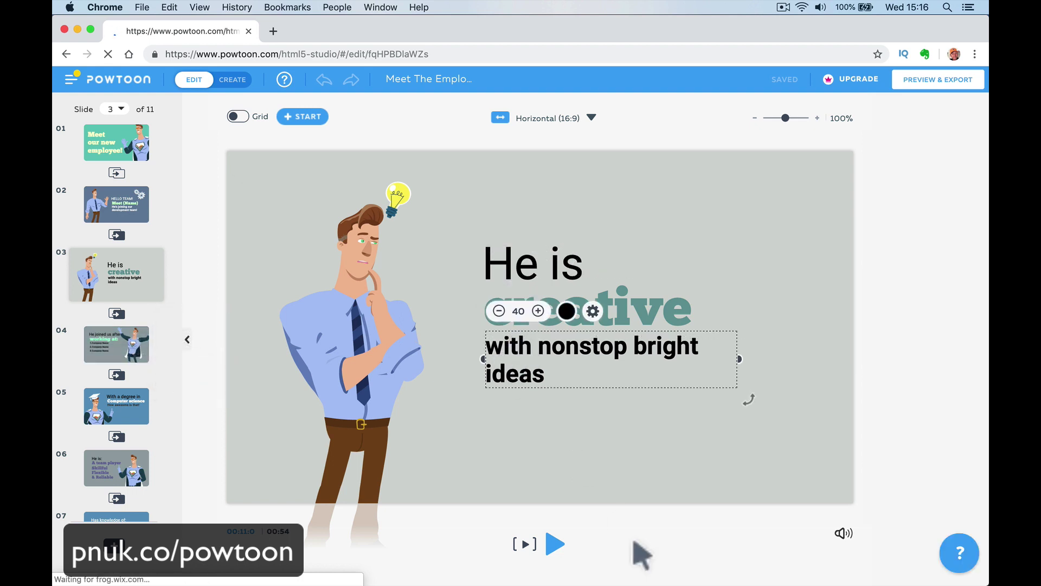
left_click(552, 255)
left_click(157, 138)
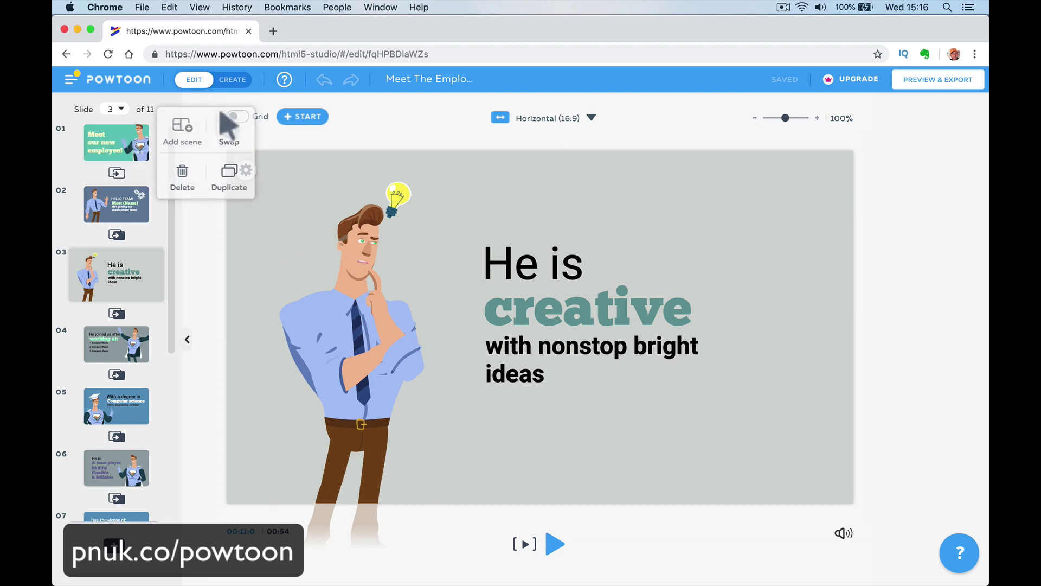
left_click(234, 81)
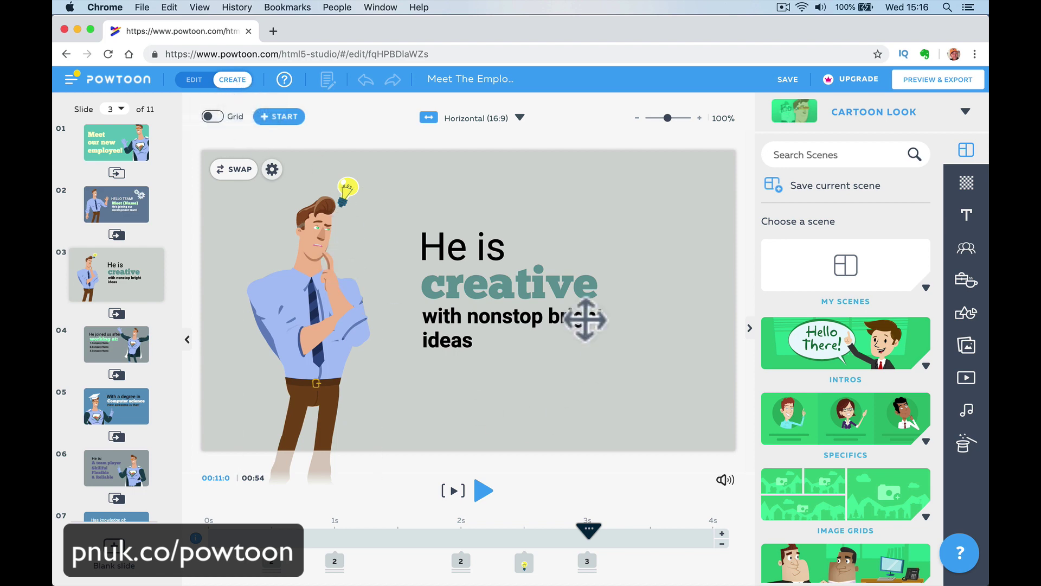
Play slide 3's "He is creative" animation, pausing and resuming it once.
left_click(453, 245)
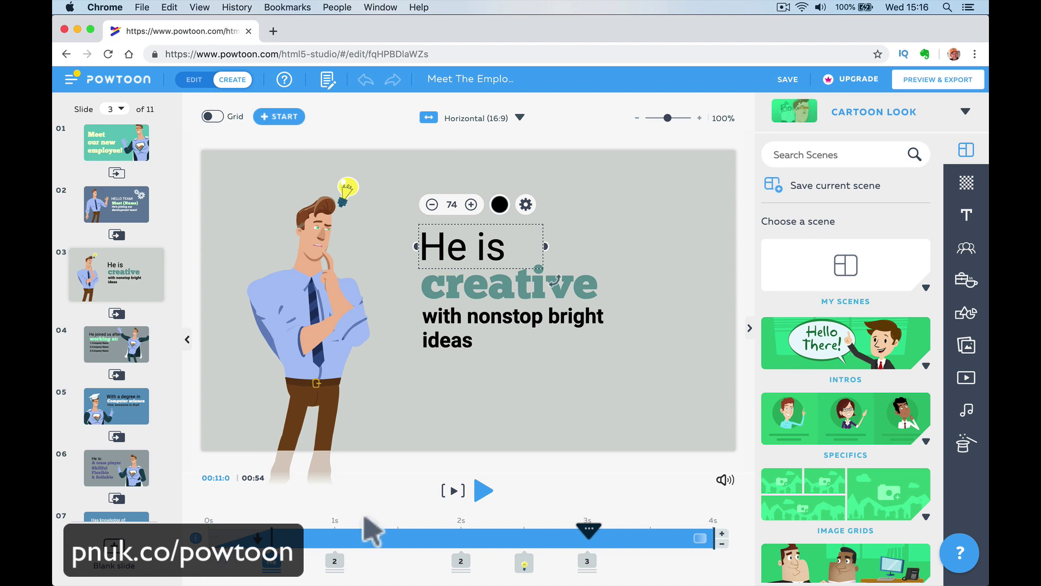
left_click(454, 490)
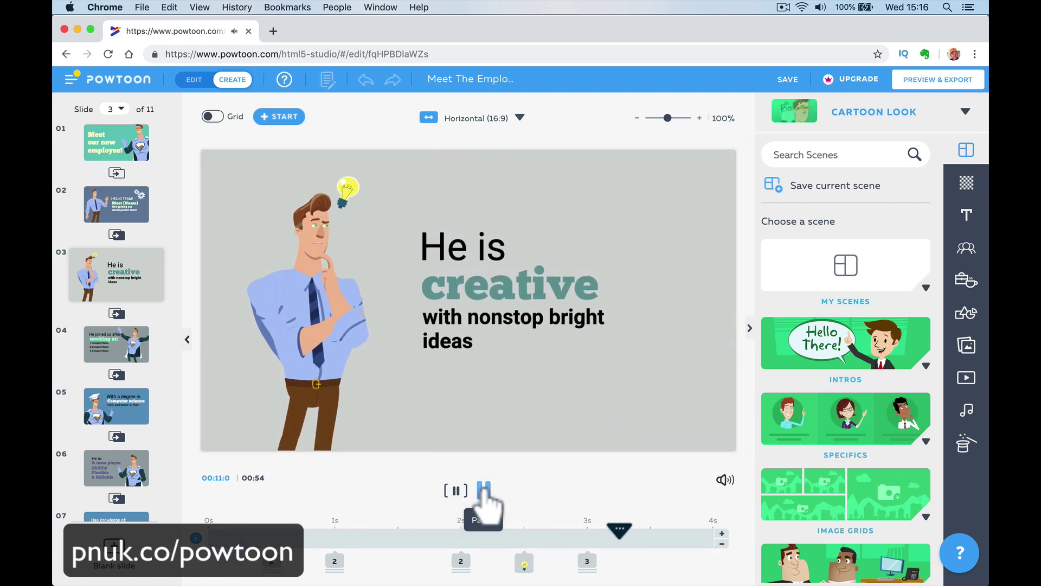
left_click(483, 491)
left_click(483, 492)
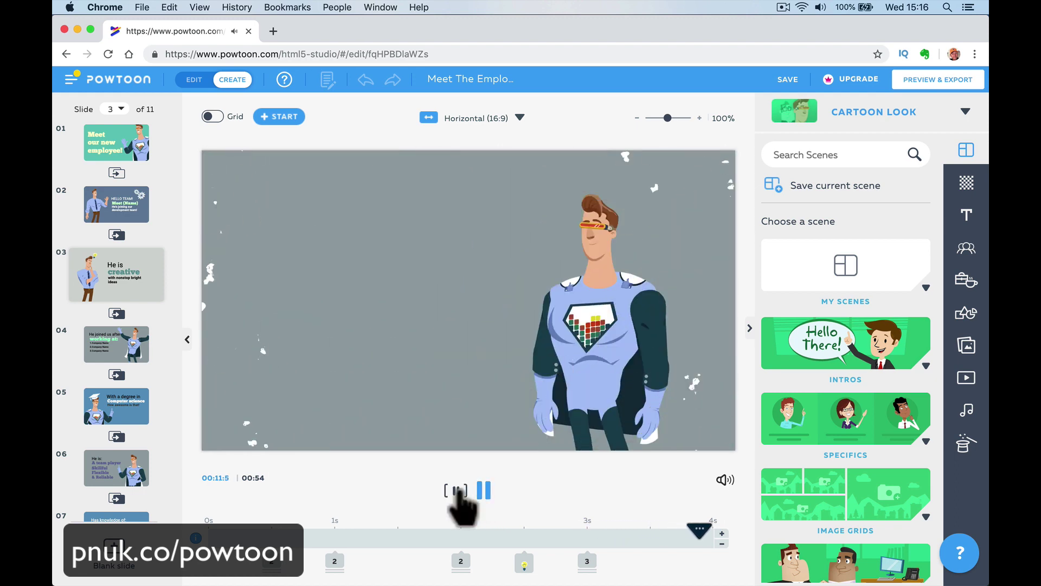
Play from slide 1, pause on slide 2, and rewind slide 2's playhead to 0s.
left_click(116, 151)
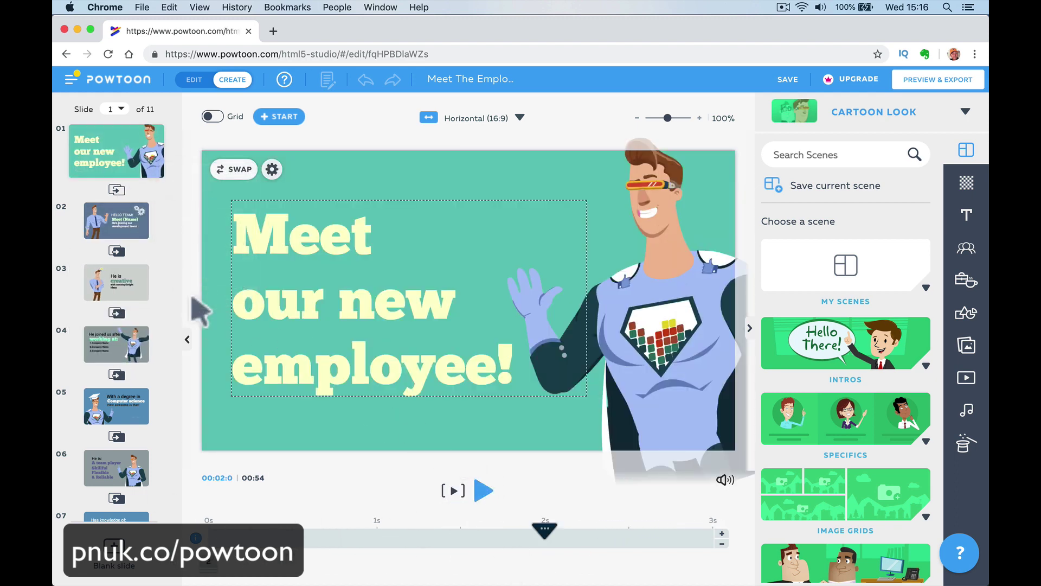
left_click(482, 490)
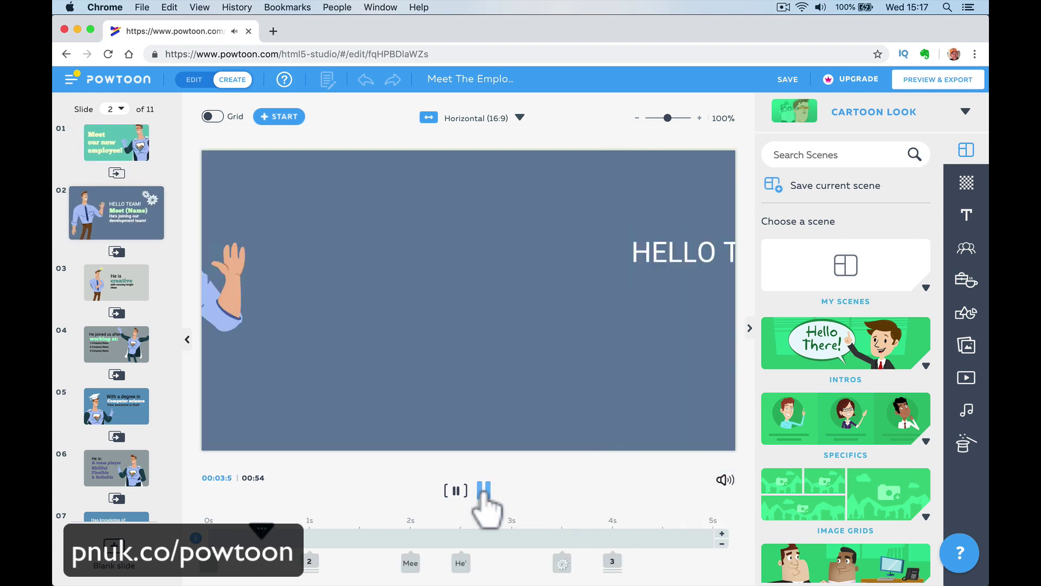
left_click(454, 491)
left_click(448, 491)
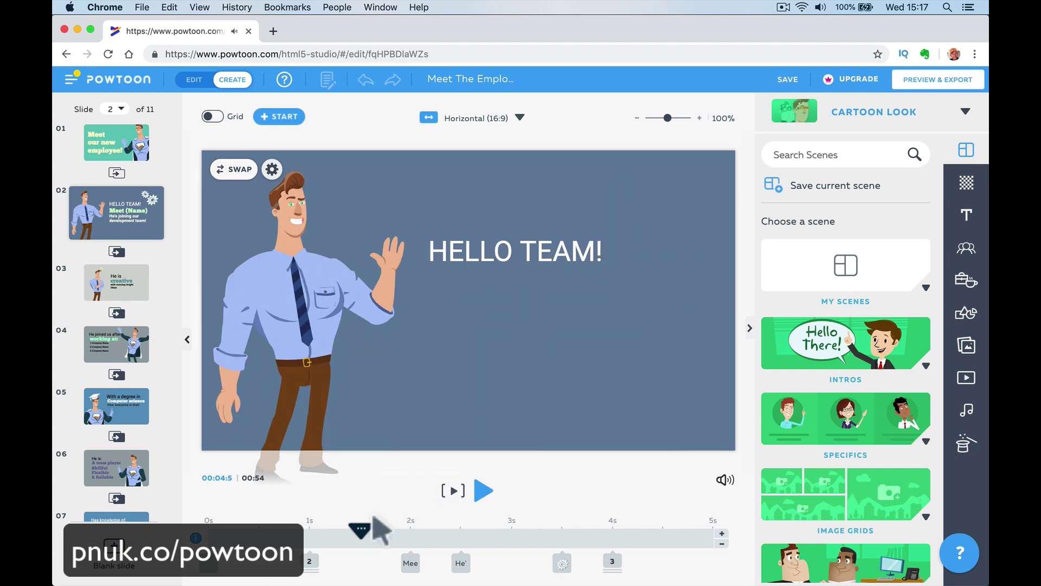
left_click_drag(361, 532, 209, 534)
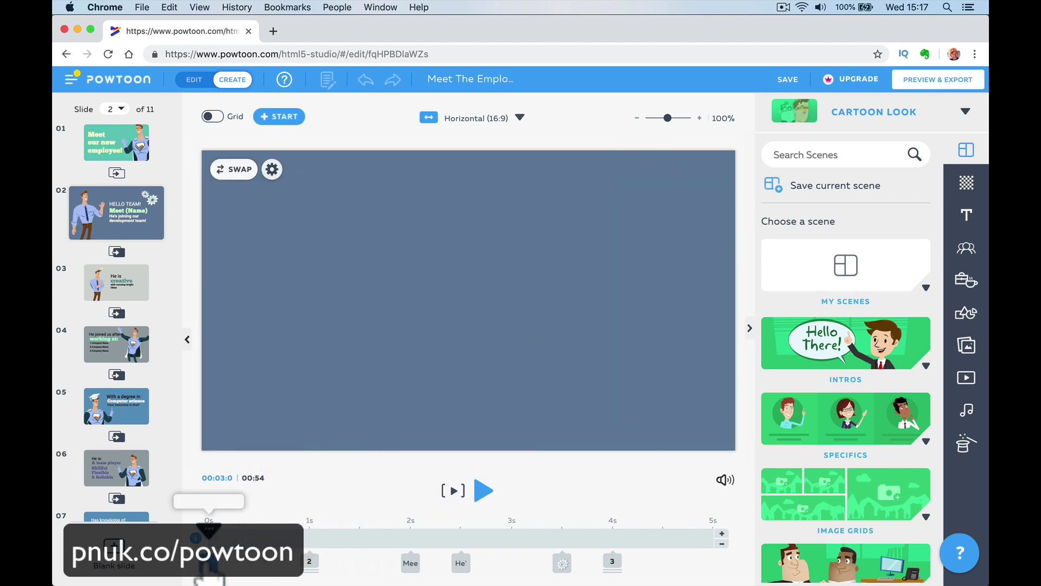
left_click(209, 567)
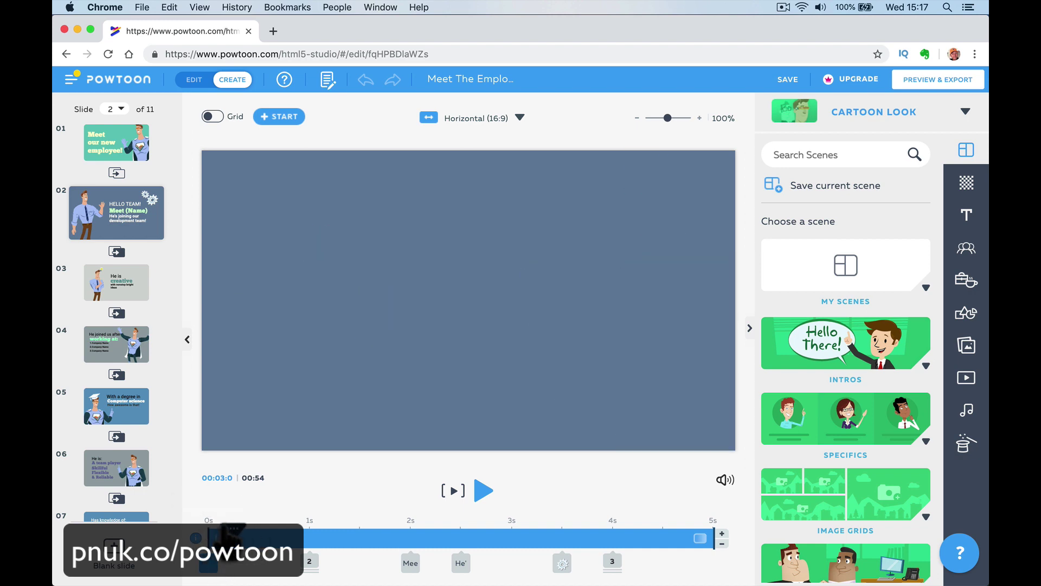
Scrub slide 2 to about 2 s so HELLO TEAM!, Meet (Name) and the development-team line show.
mouse_move(219, 534)
left_mouse_down()
mouse_move(325, 538)
mouse_move(309, 538)
left_mouse_up()
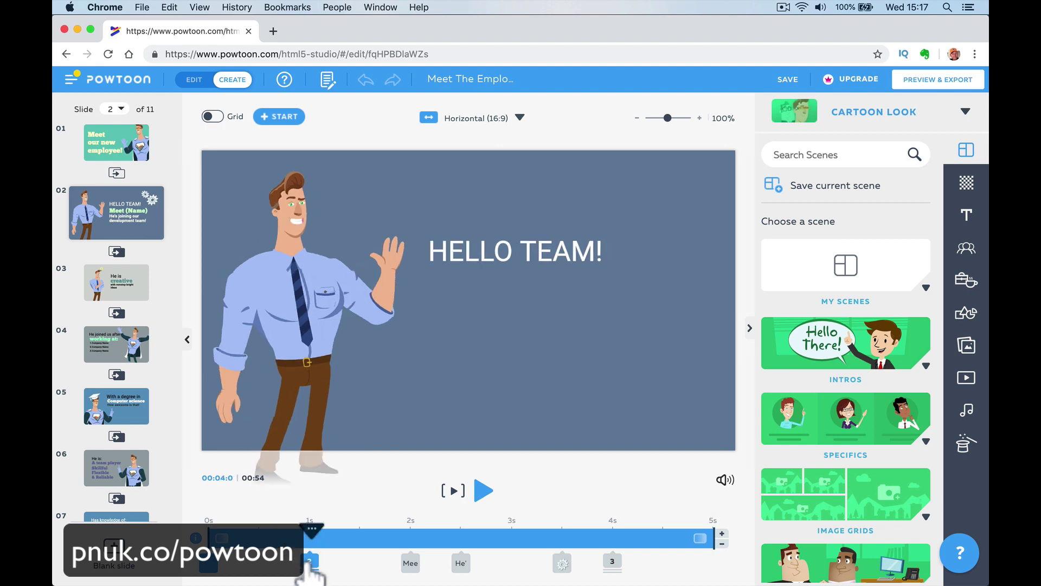
left_click(311, 561)
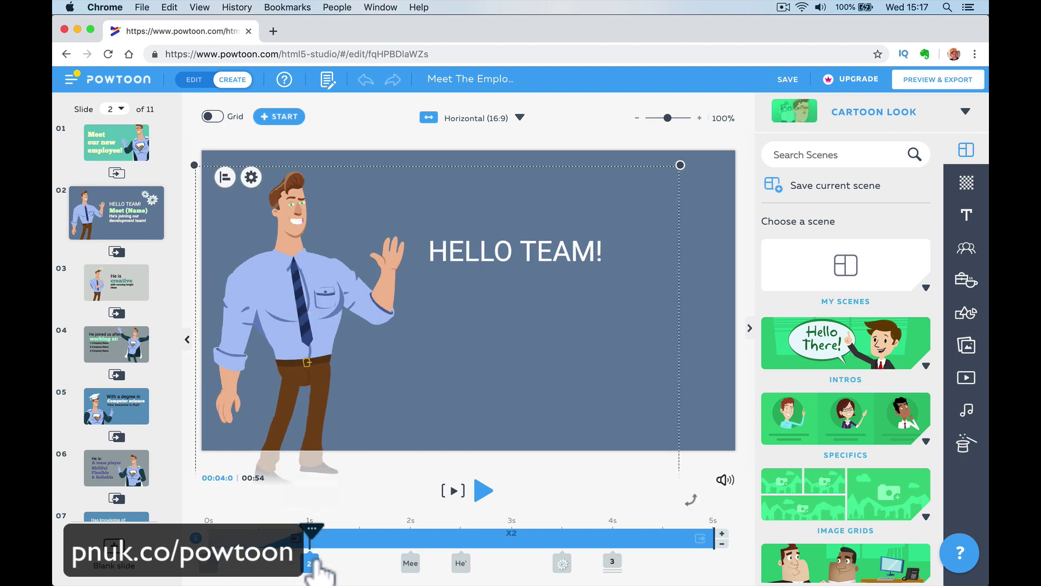
left_click(322, 495)
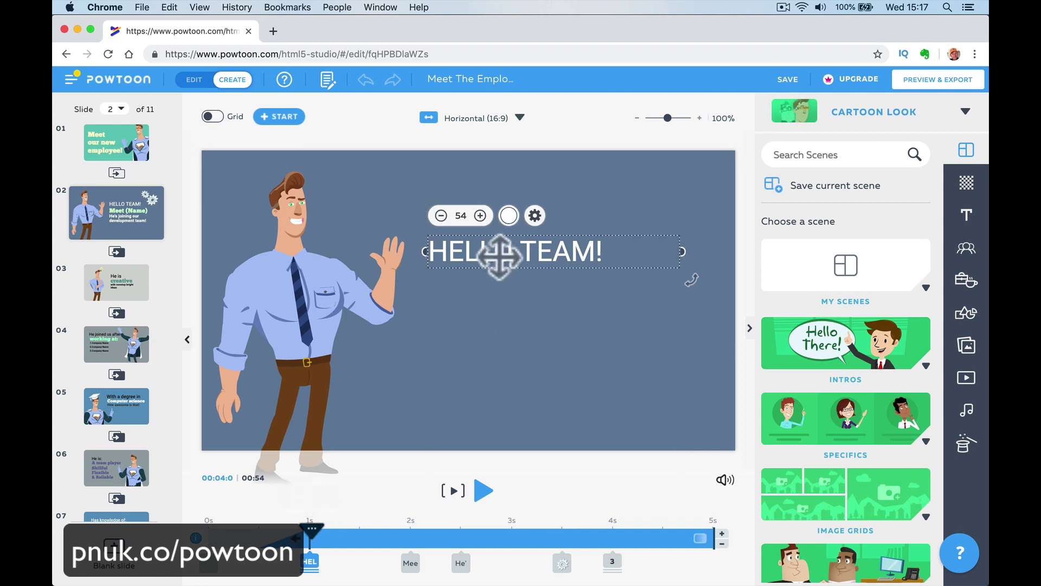
left_click_drag(255, 534, 414, 539)
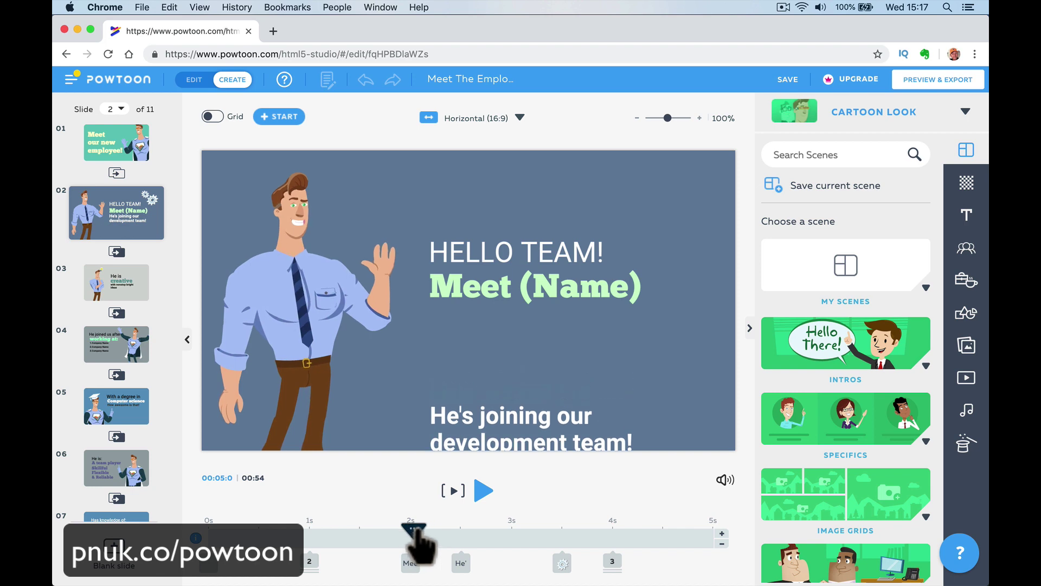
Replace the (Name) placeholder in the Meet heading with the employee's name.
left_click(476, 289)
double_click(518, 285)
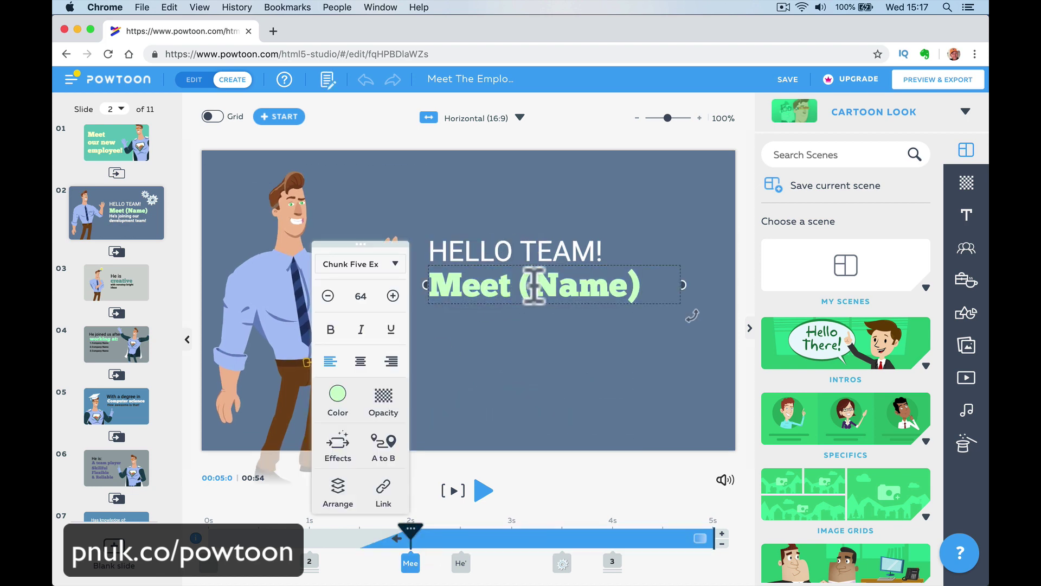
left_click_drag(519, 286, 634, 288)
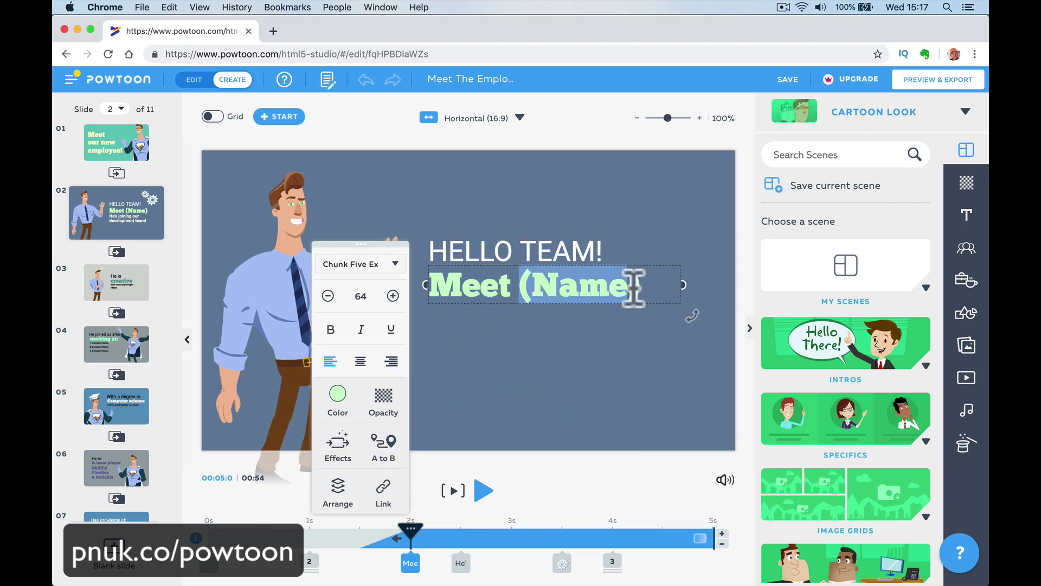
key("BackSpace")
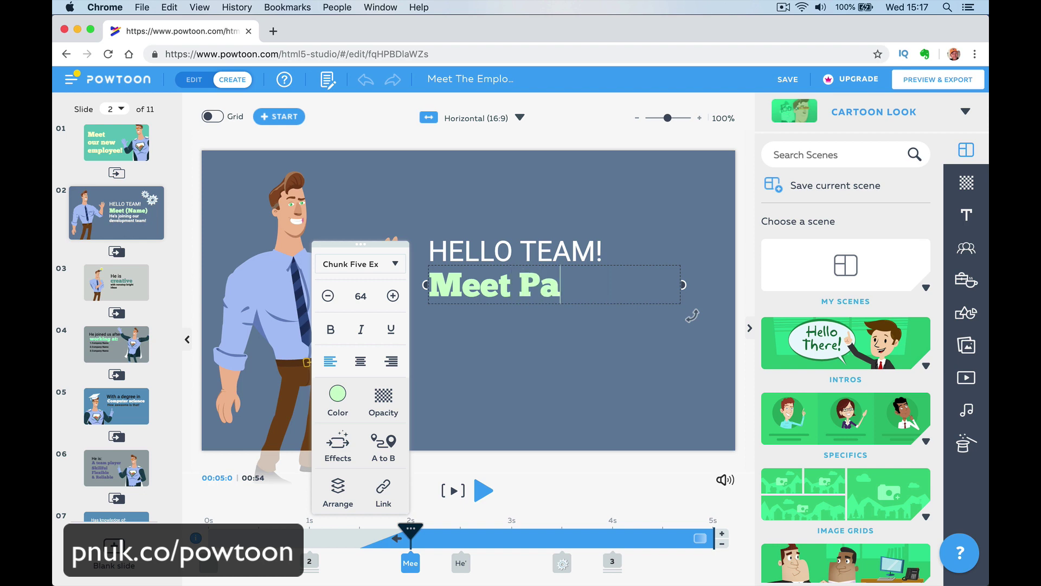
left_click(600, 354)
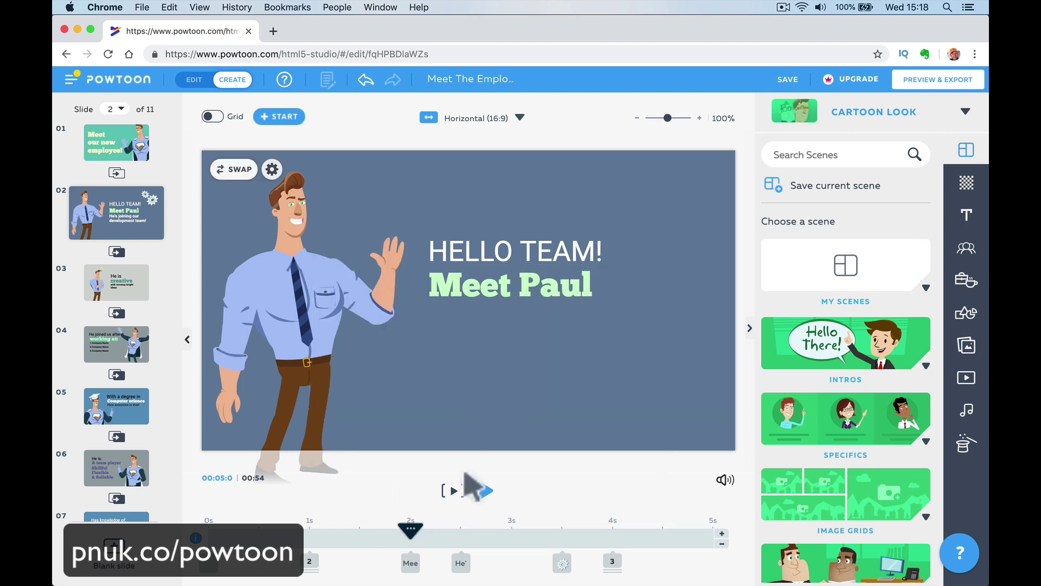
Change the caption's 'development' to 'training' so it reads He's joining our training team!
left_click_drag(411, 531, 461, 538)
left_click(507, 349)
left_click(558, 345)
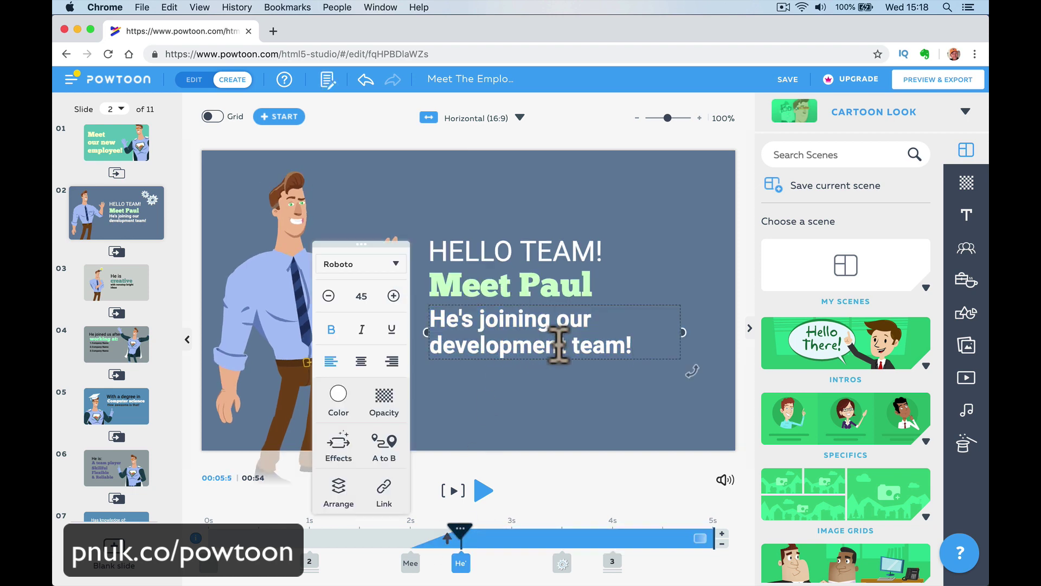
left_click_drag(559, 345, 432, 345)
type("d")
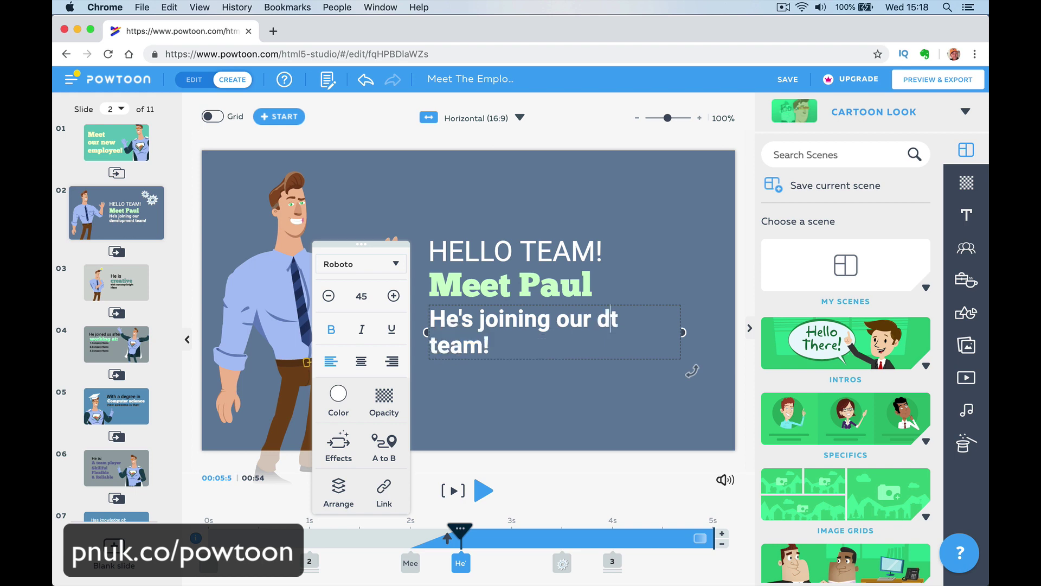
key("BackSpace")
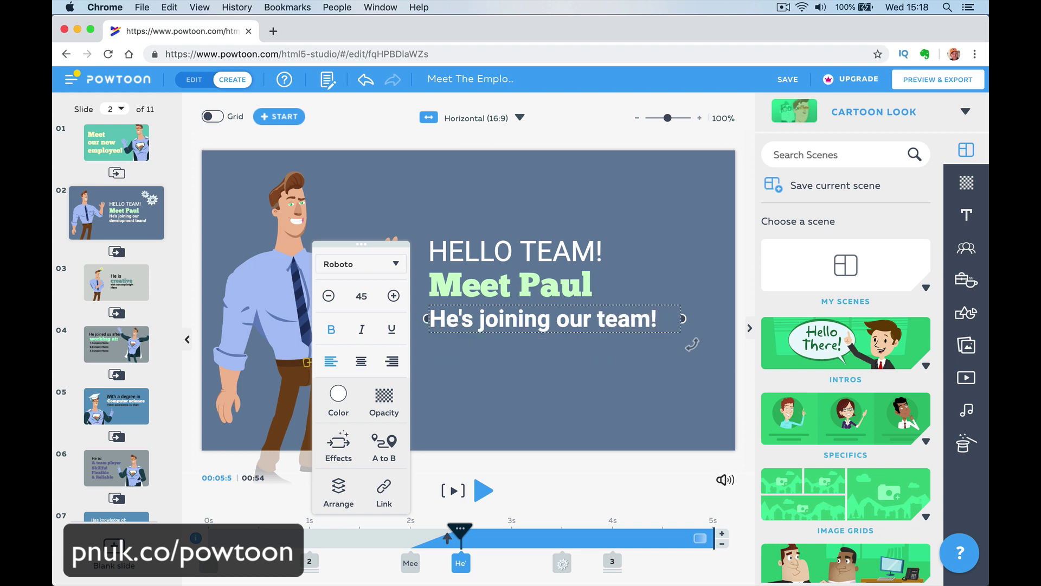
type("training t")
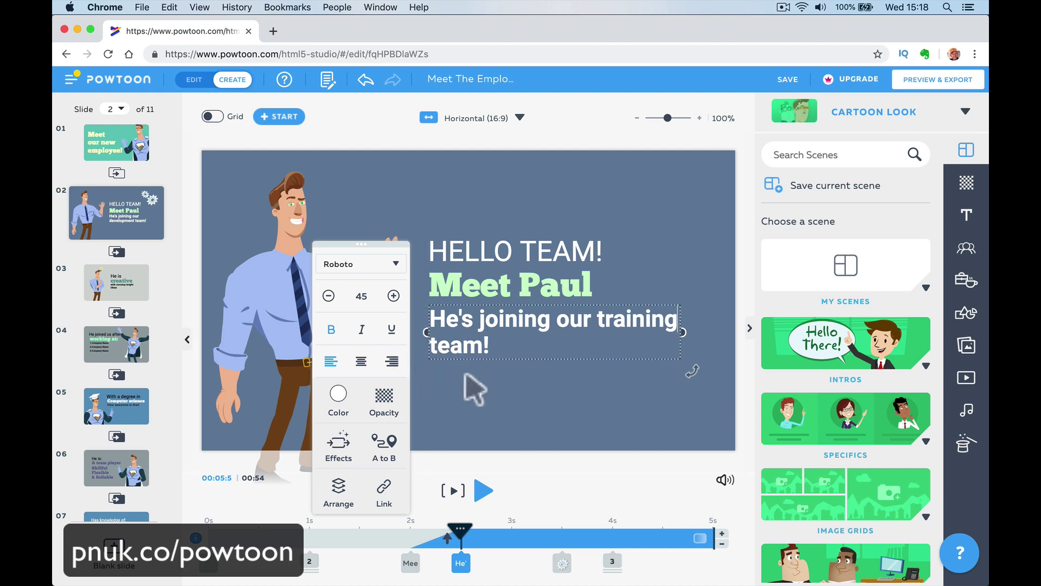
Enlarge the caption's font size to 50.
left_click(394, 296)
left_click(394, 296)
left_click(393, 296)
left_click(393, 296)
left_click(394, 296)
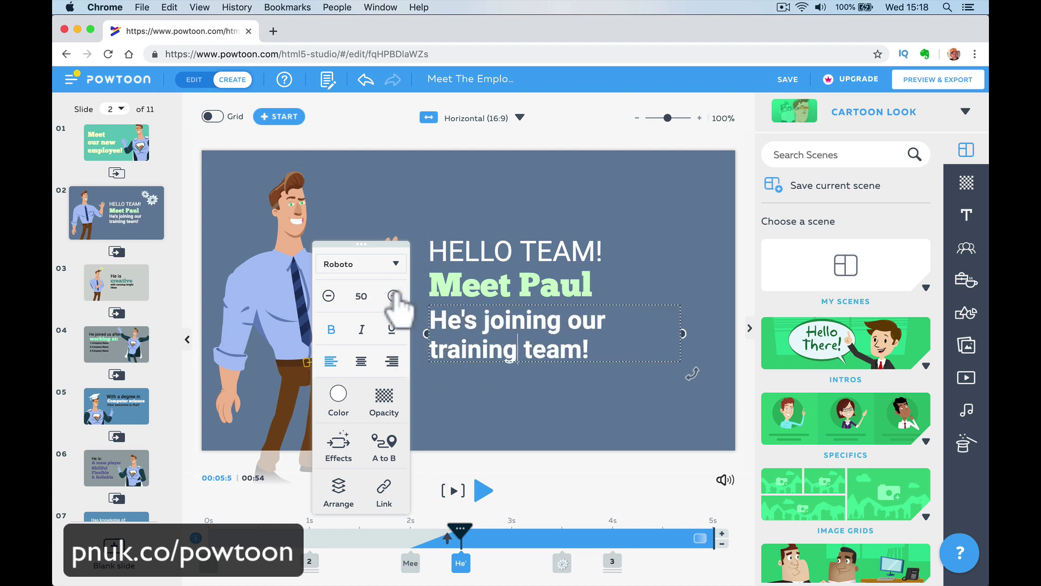
left_click(394, 295)
left_click(394, 296)
left_click(493, 423)
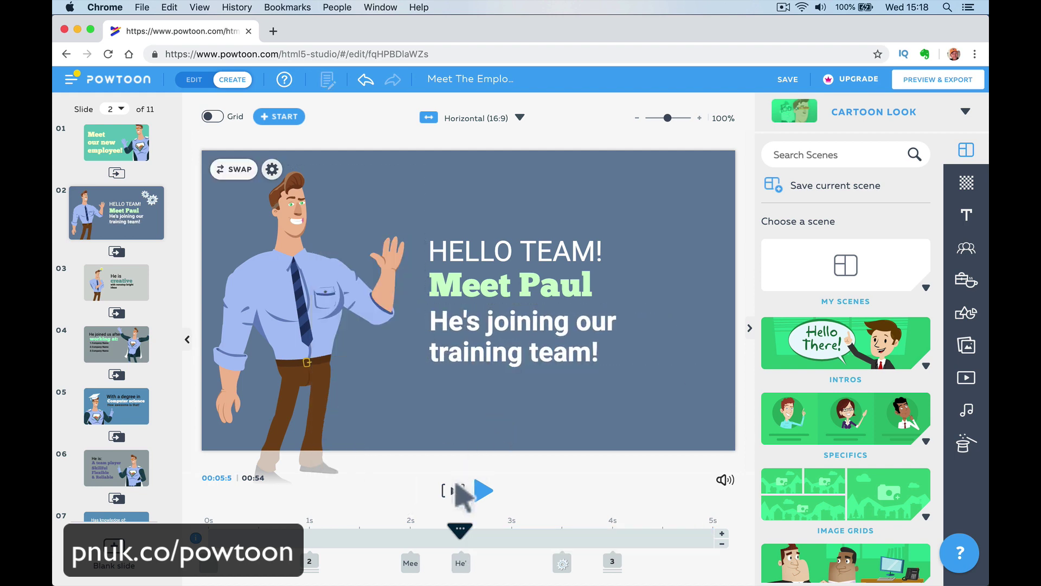
left_click(308, 326)
Browse the character swap styles, open Heroes at Work, then delete an added superhero.
left_click(242, 183)
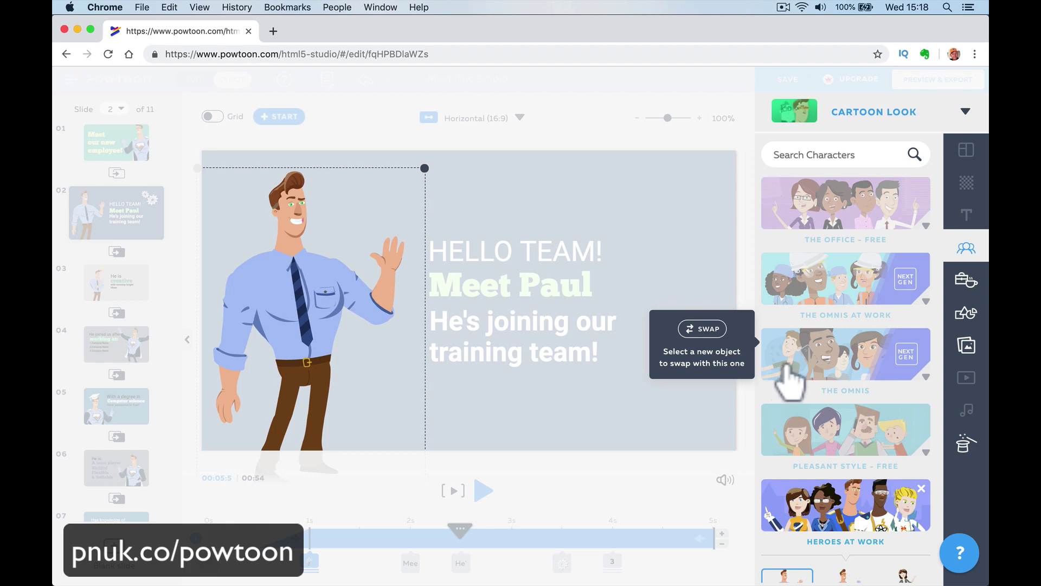
left_click(802, 349)
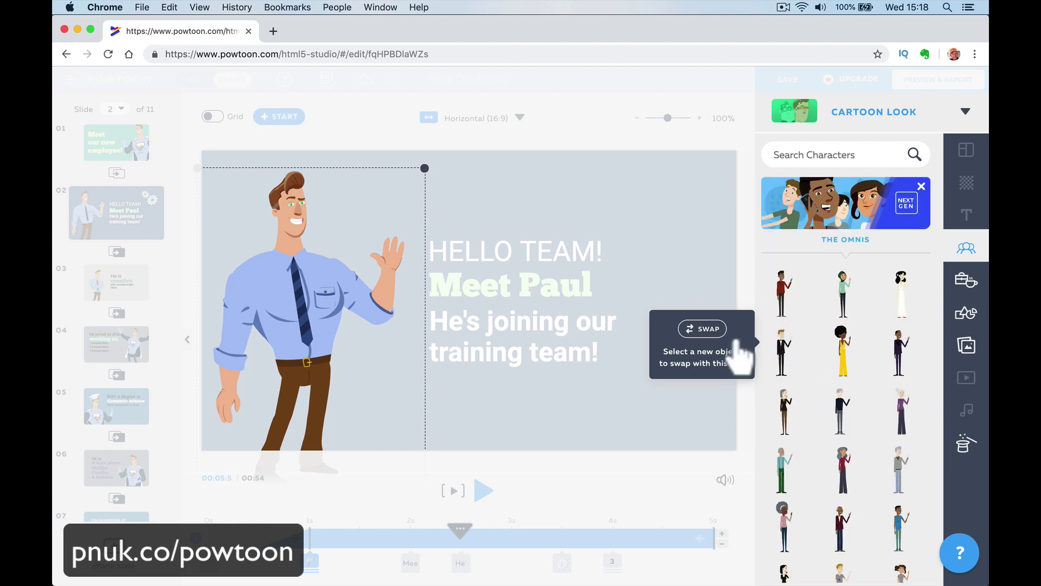
left_click(719, 342)
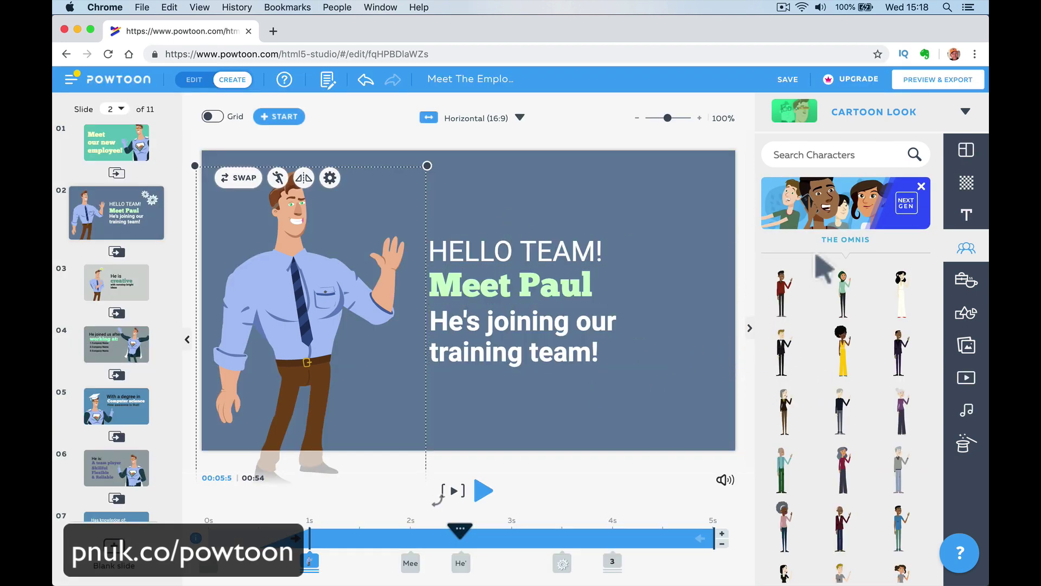
left_click(921, 186)
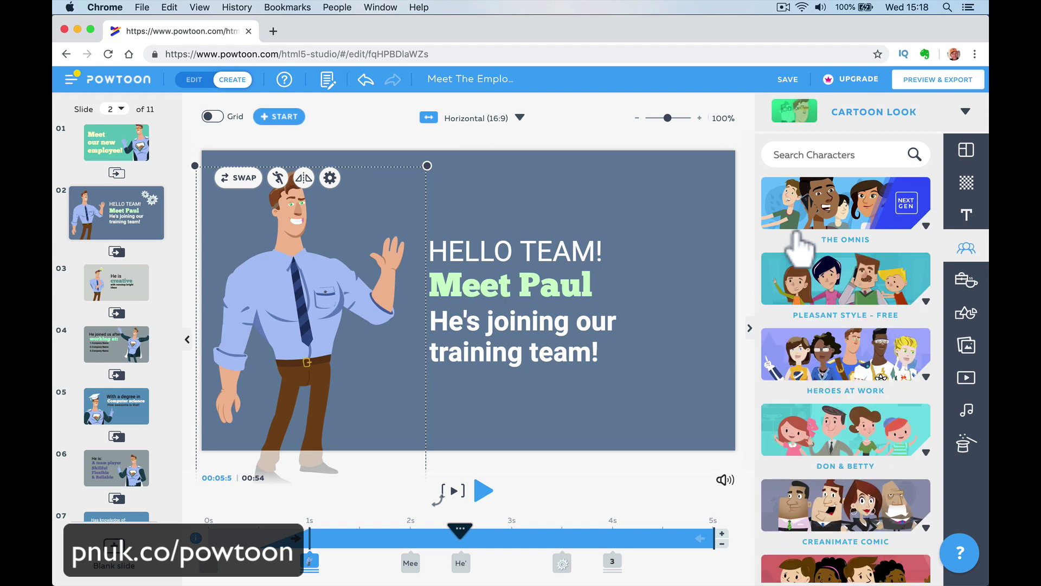
scroll(836, 328, "up", 3)
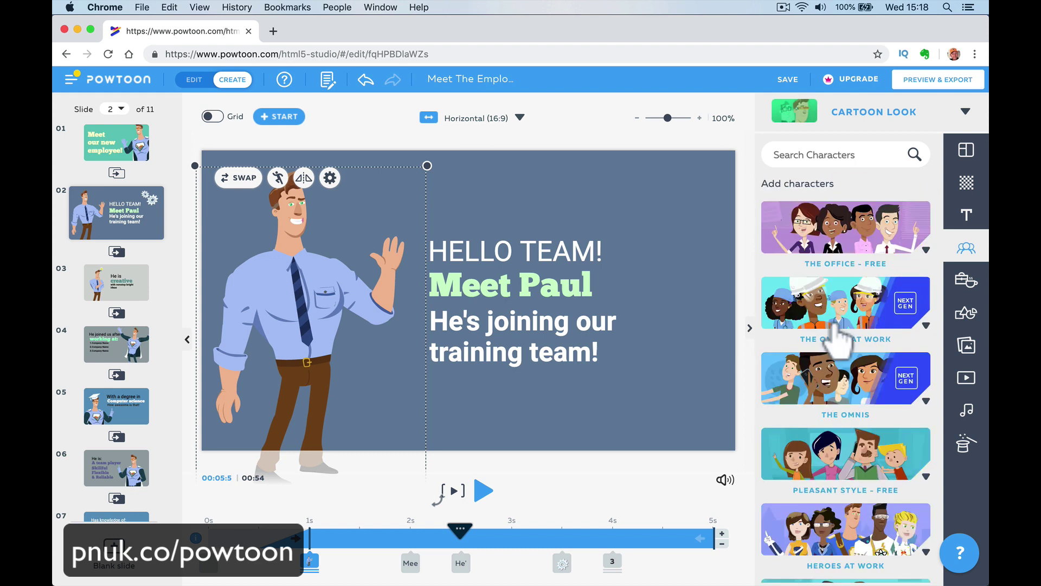
scroll(837, 334, "down", 5)
left_click(819, 262)
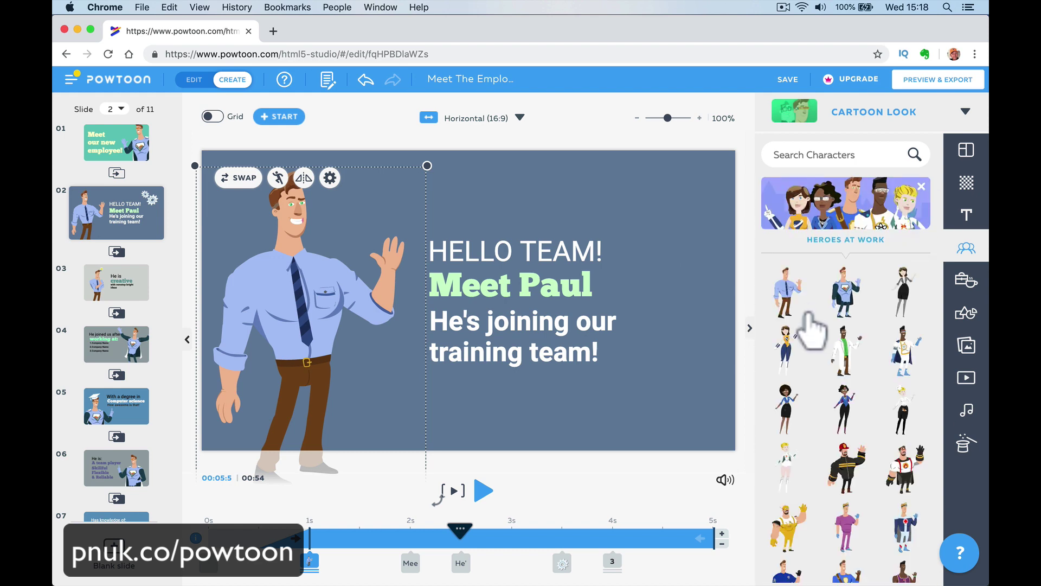
left_click(841, 294)
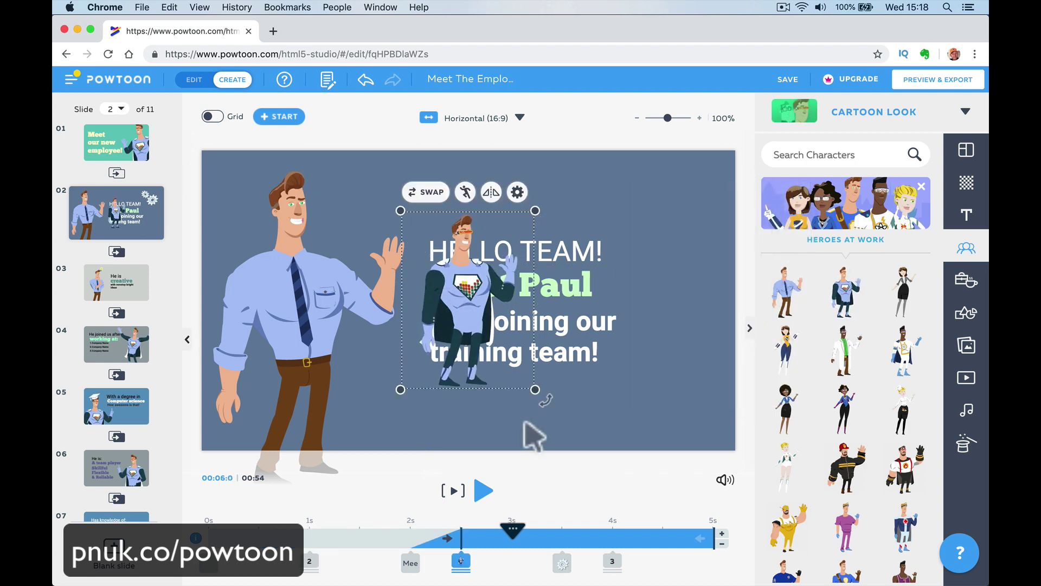
key("Delete")
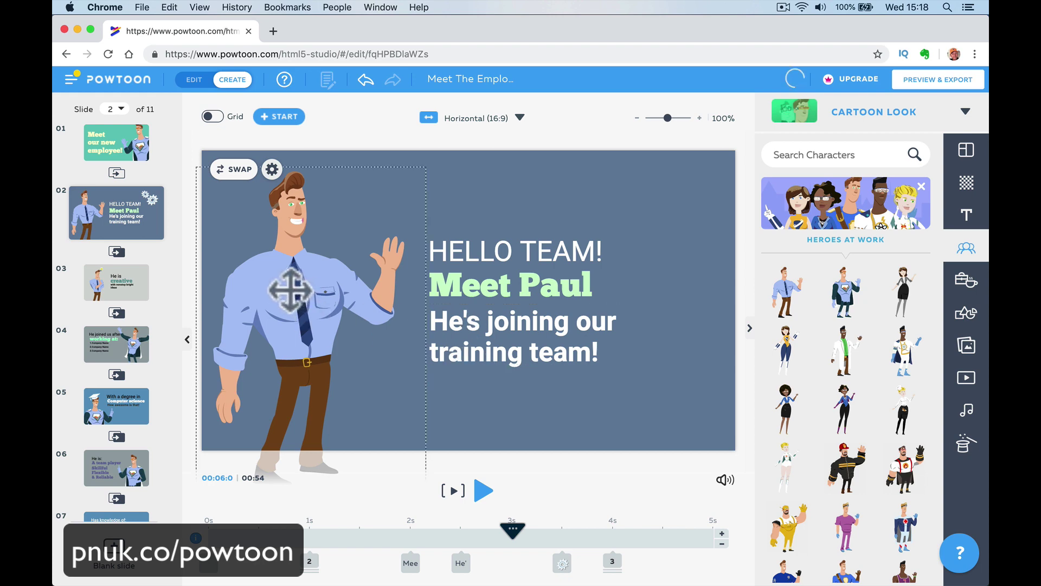
Swap the employee to the superhero and back, then delete an extra employee copy.
left_click(291, 288)
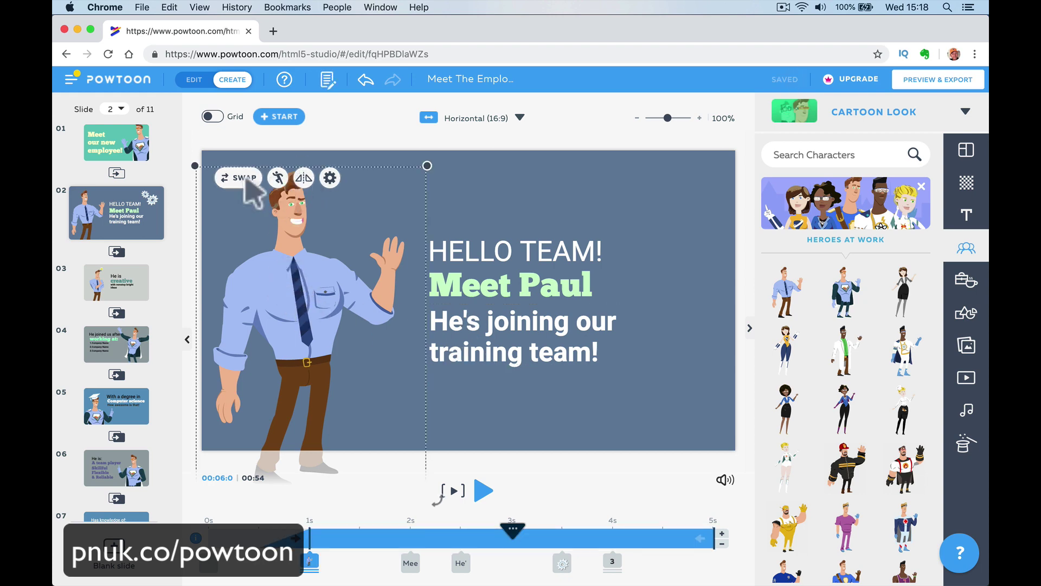
left_click(238, 178)
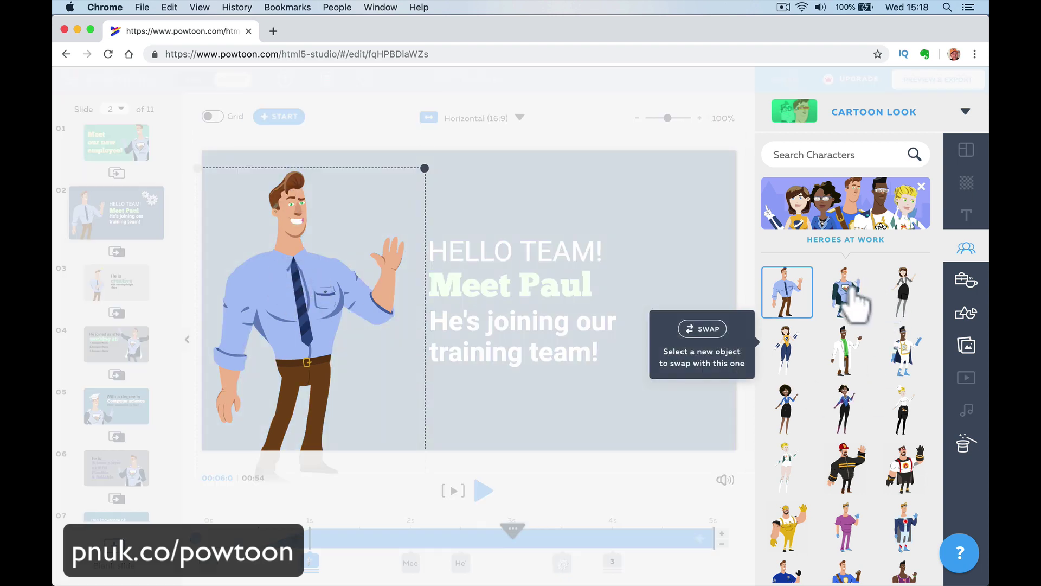
left_click(847, 292)
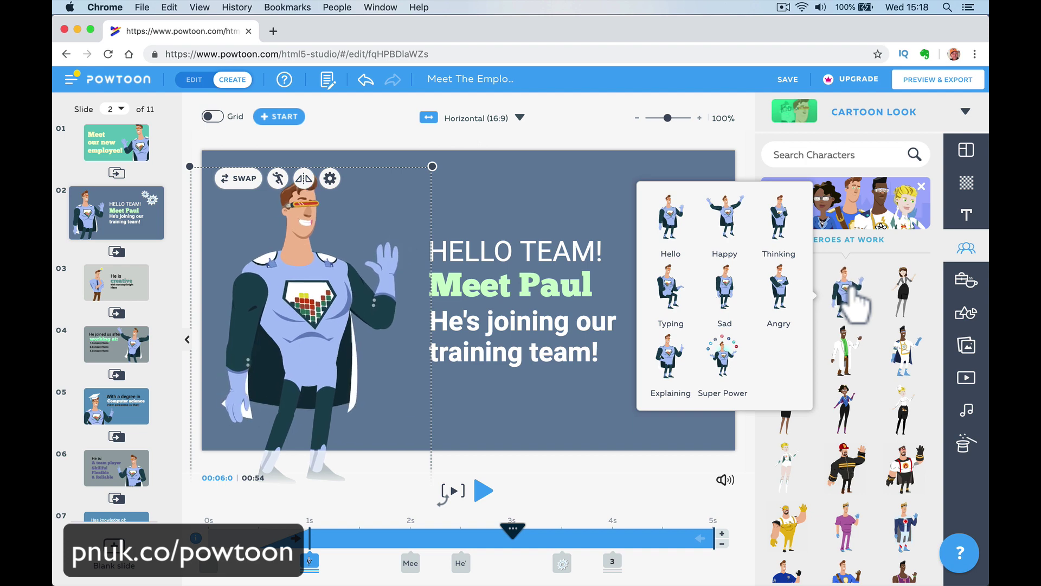
left_click(238, 178)
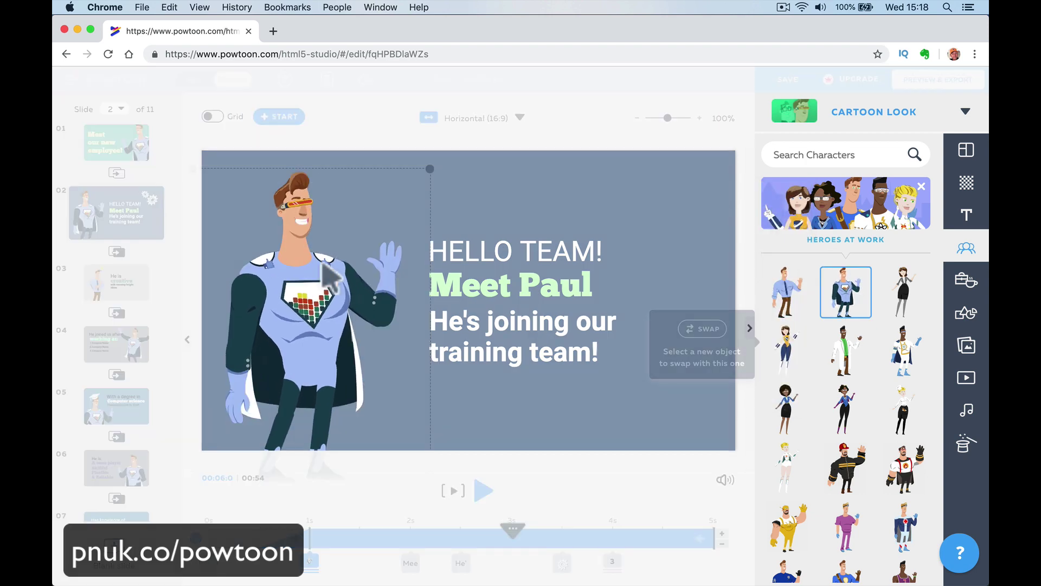
left_click(787, 287)
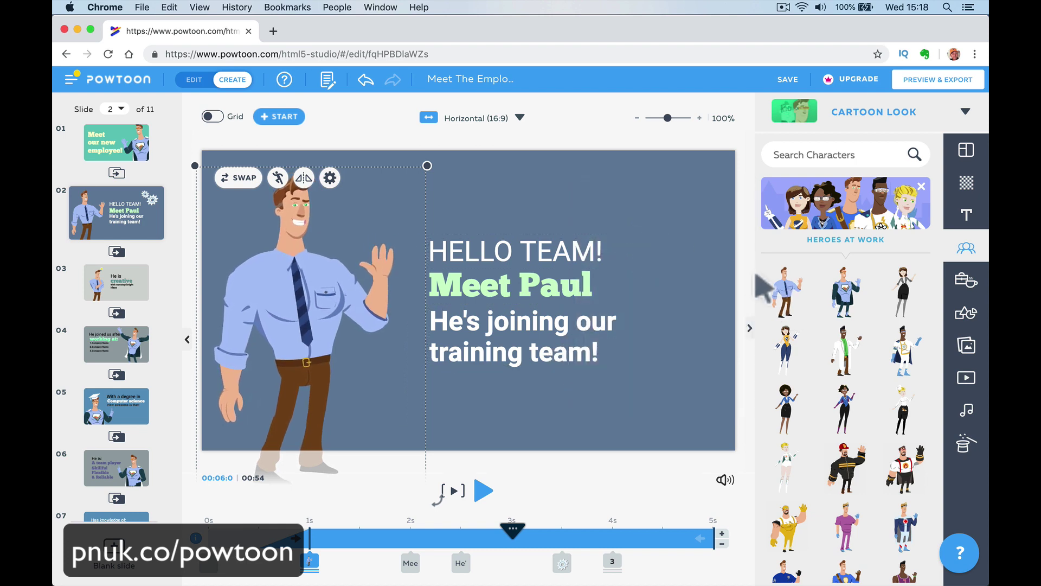
left_click(789, 304)
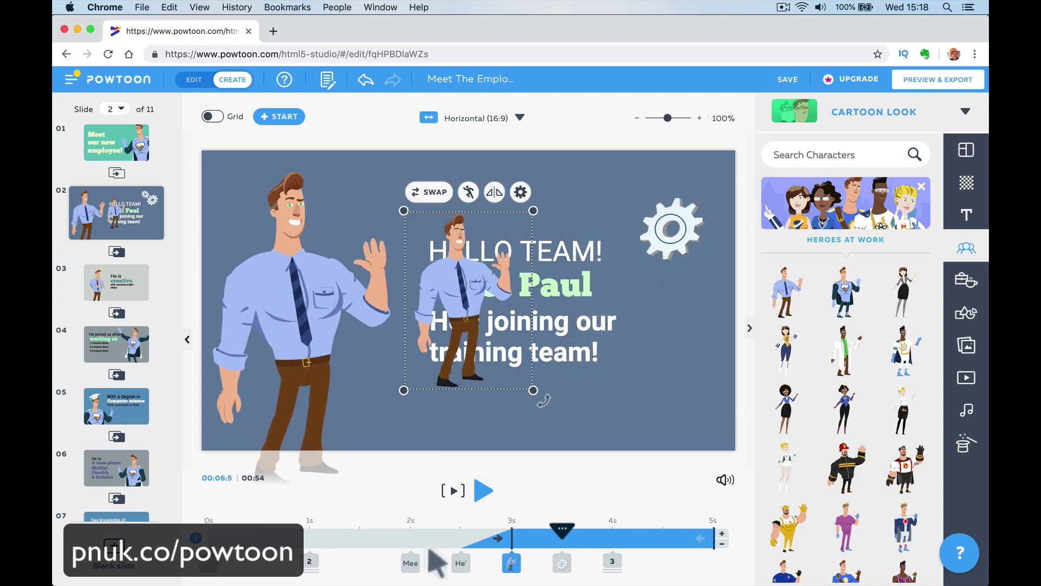
left_click(450, 444)
left_click(465, 320)
key("Delete")
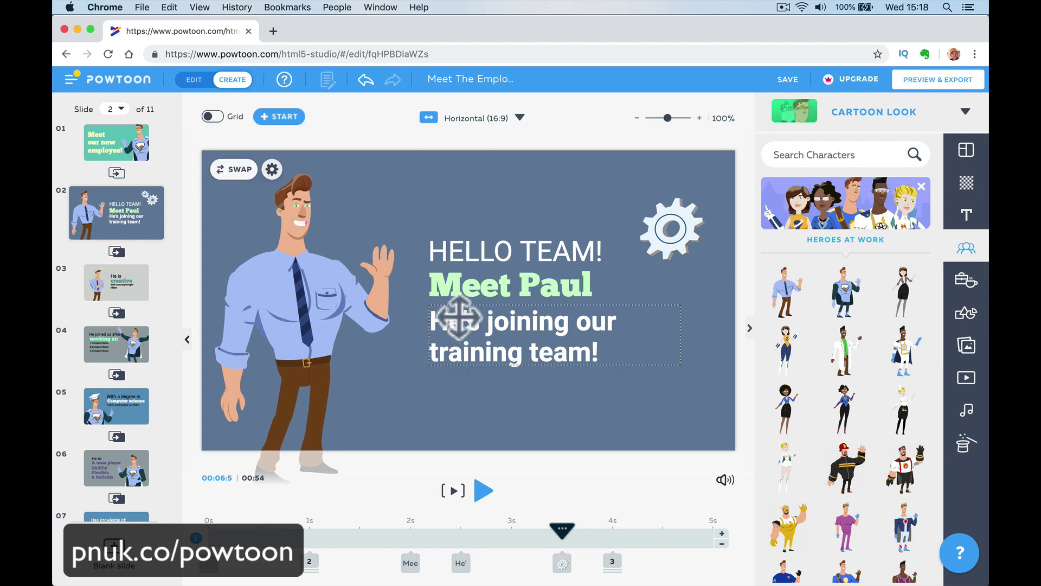
Give the employee the Sad pose and remove the extra Angry-pose character.
left_click(306, 293)
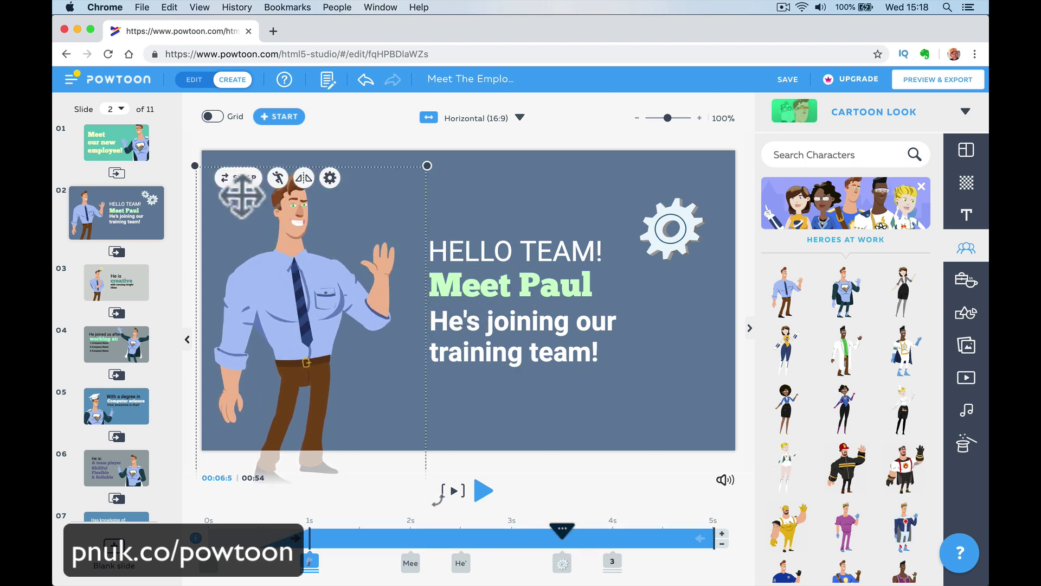
left_click(241, 178)
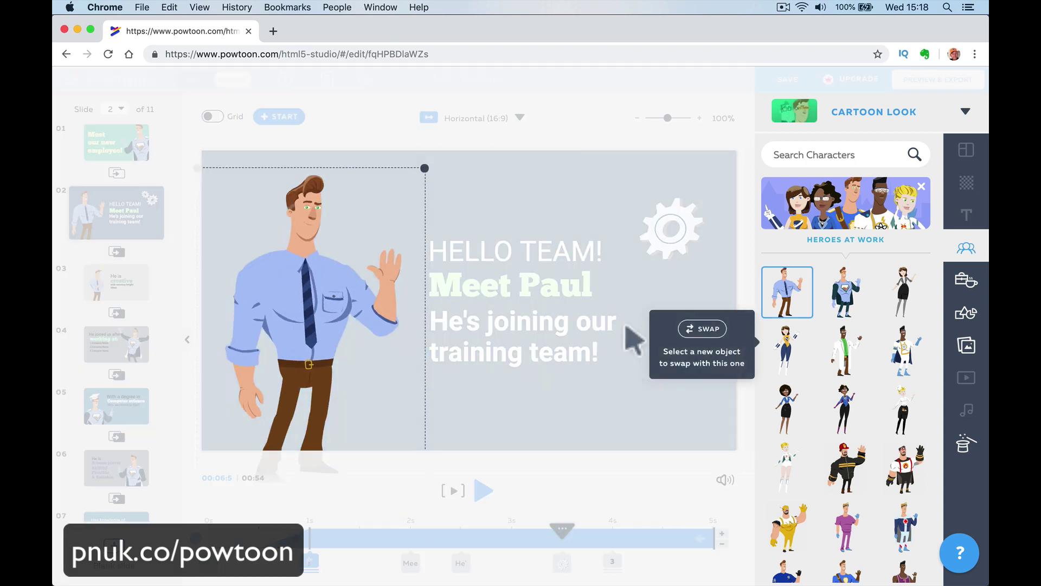
left_click(794, 288)
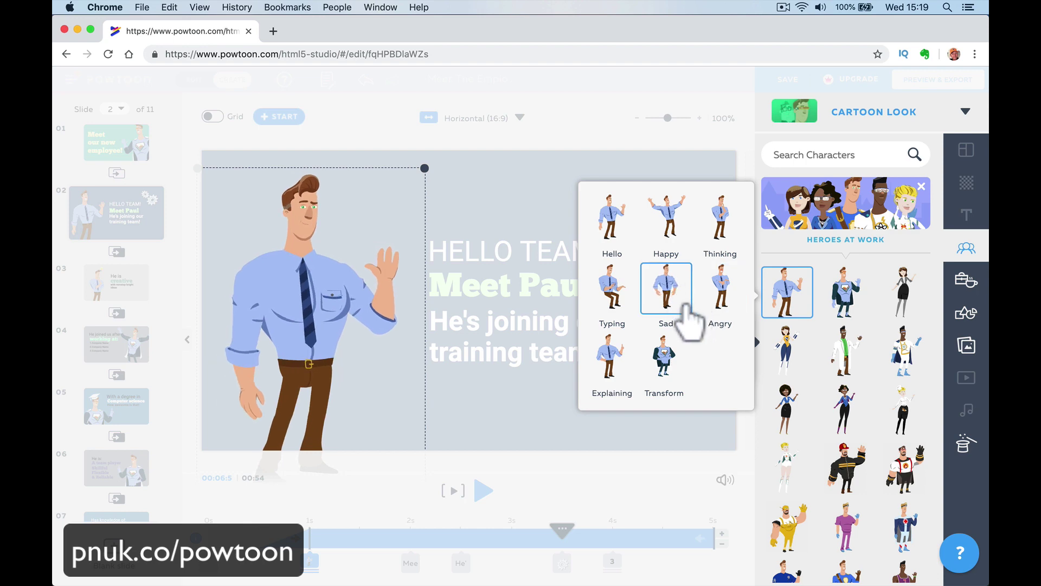
left_click(687, 306)
left_click(726, 305)
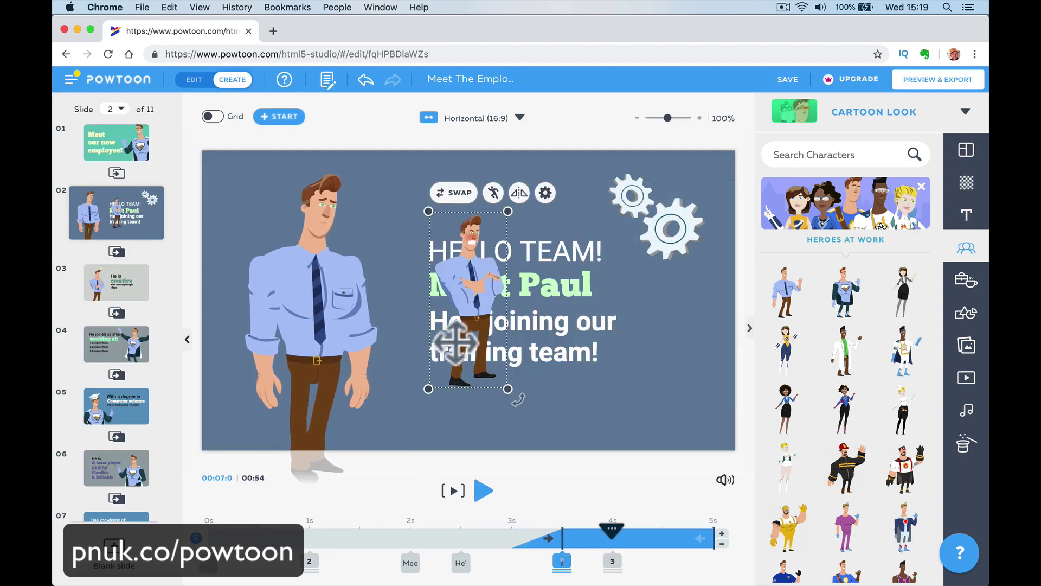
key("Delete")
left_click(308, 346)
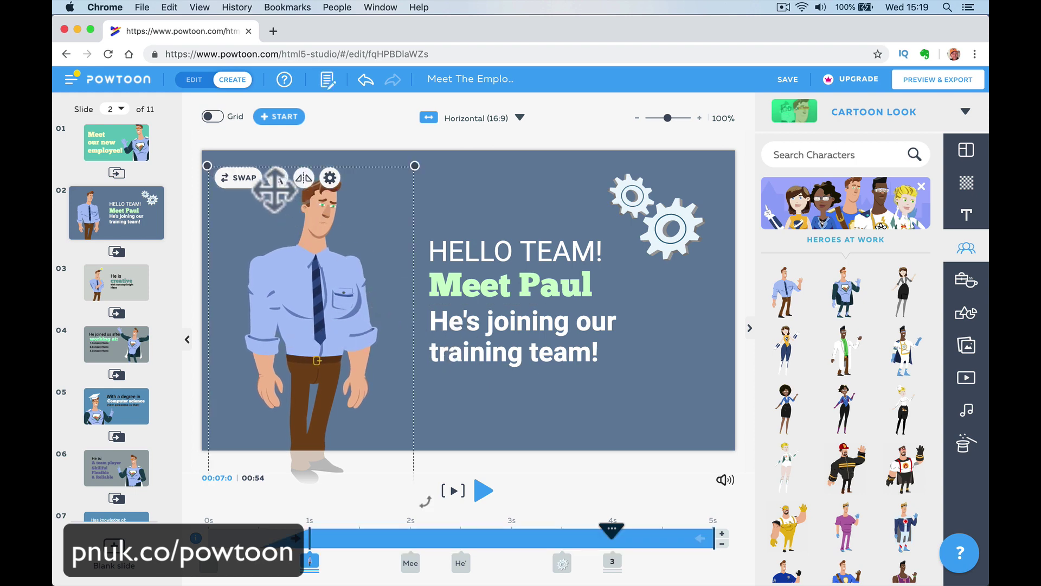
left_click(331, 179)
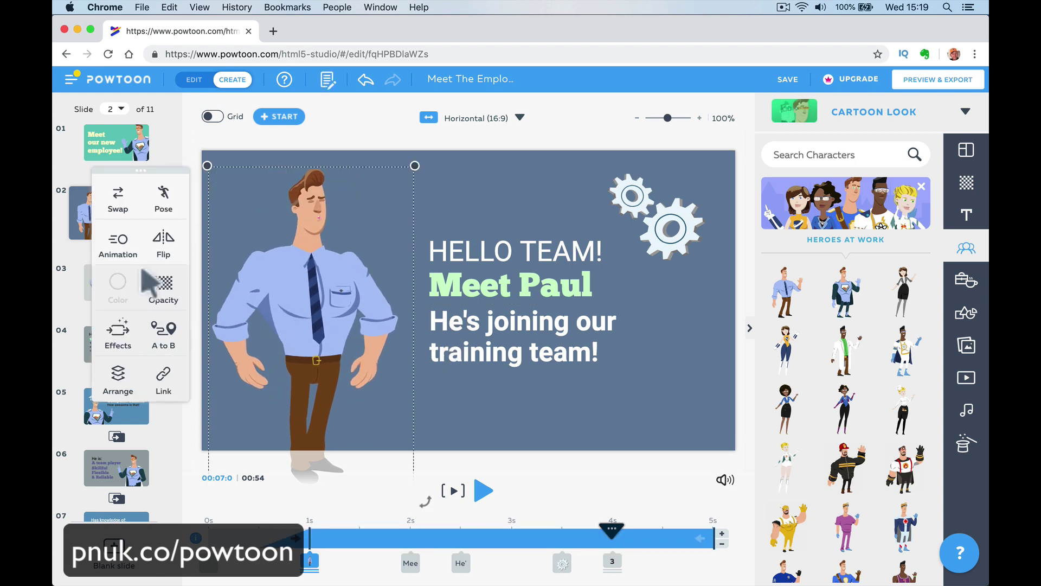
Set the slide 2 employee to his superhero pose, then reload the editor page.
left_click(163, 198)
left_click(187, 353)
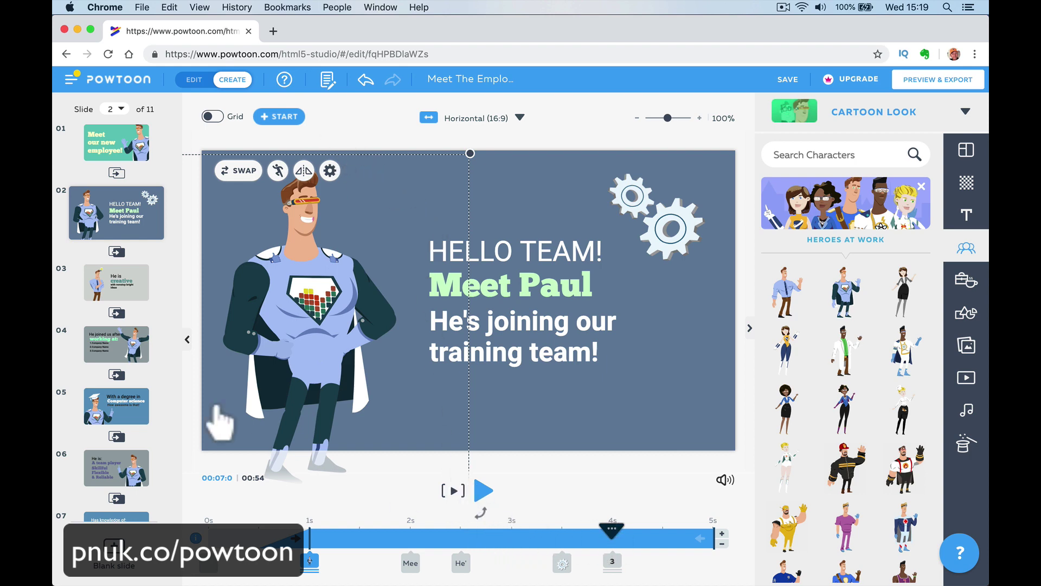
left_click(109, 53)
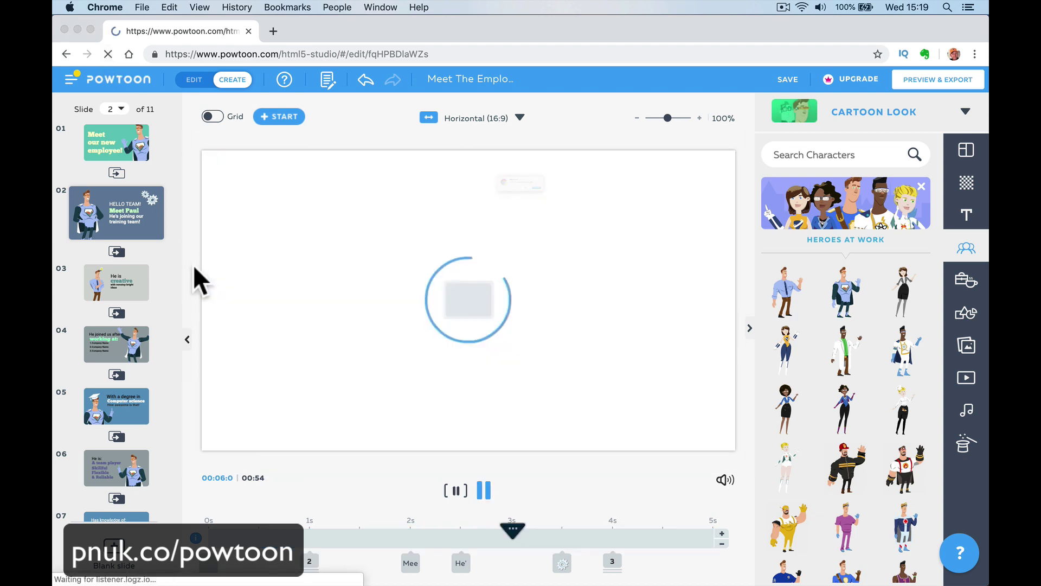
left_click(616, 215)
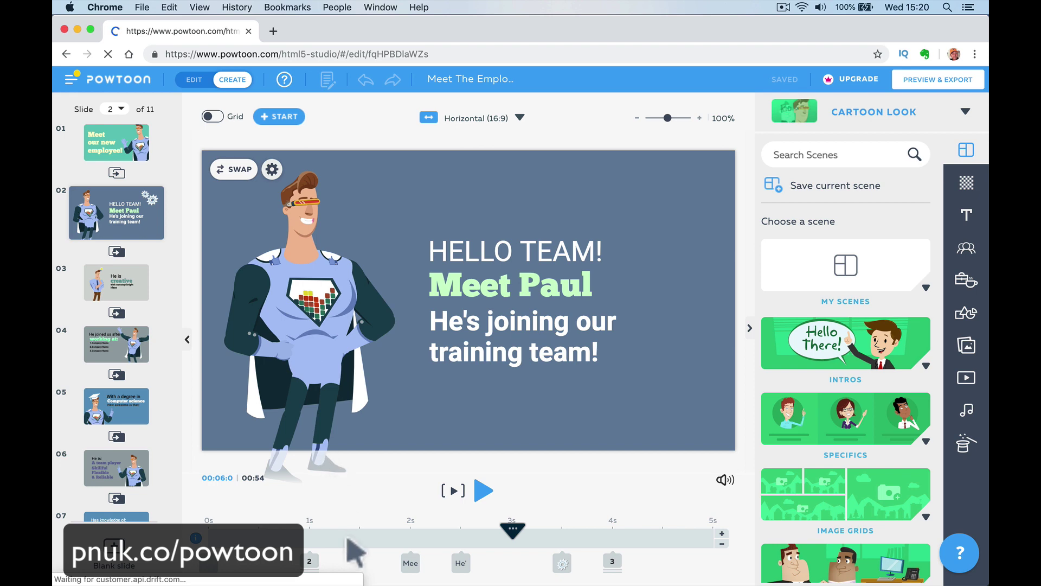
mouse_move(485, 545)
left_mouse_down()
mouse_move(454, 537)
mouse_move(493, 537)
left_mouse_up()
left_click_drag(391, 545, 624, 540)
mouse_move(237, 176)
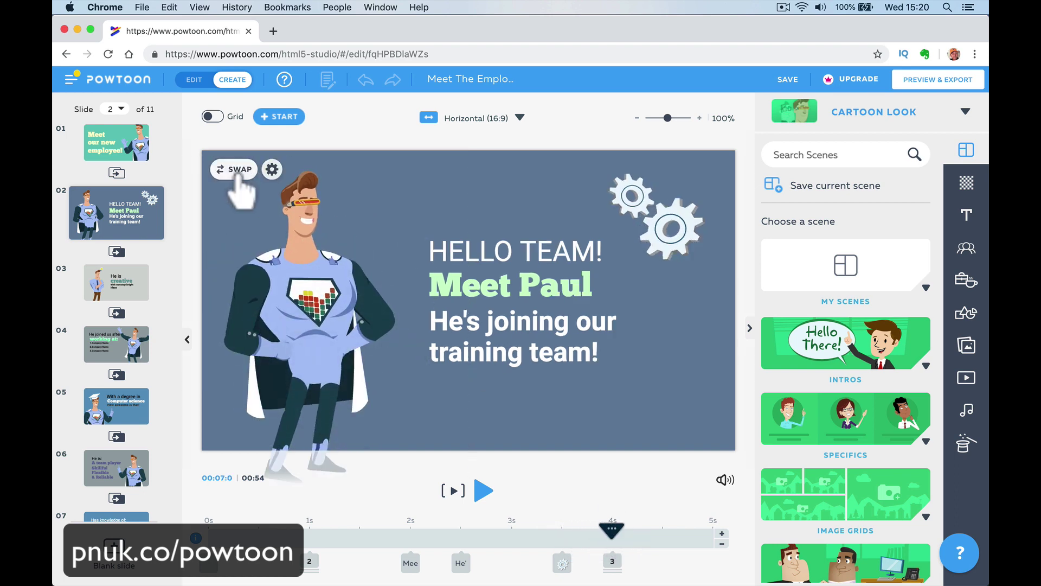
Switch the slide 2 character to the waving Hello pose and preview the scene from the start.
left_click(272, 169)
left_click(233, 209)
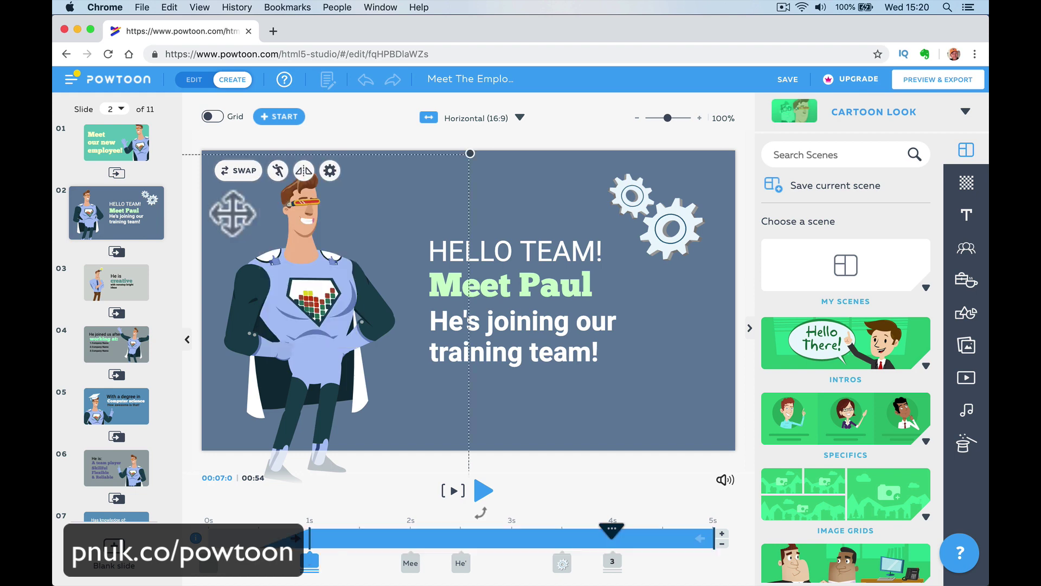
left_click(329, 170)
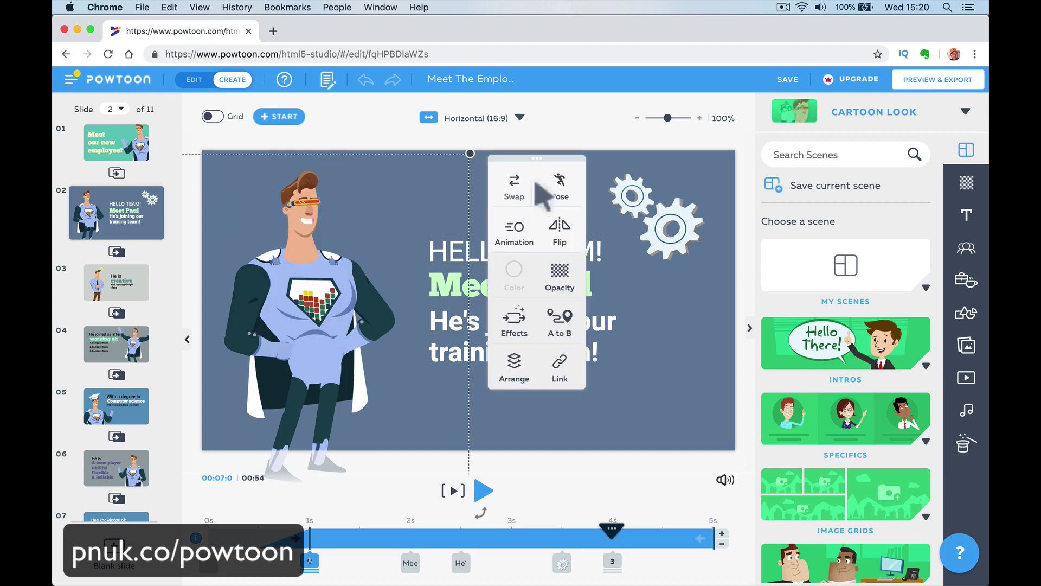
left_click(559, 190)
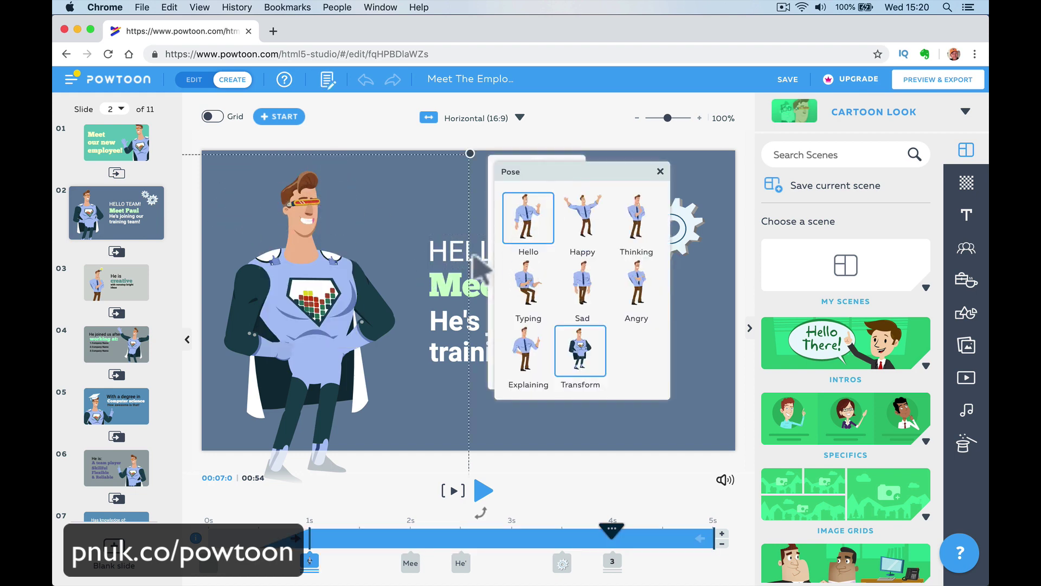
left_click(374, 507)
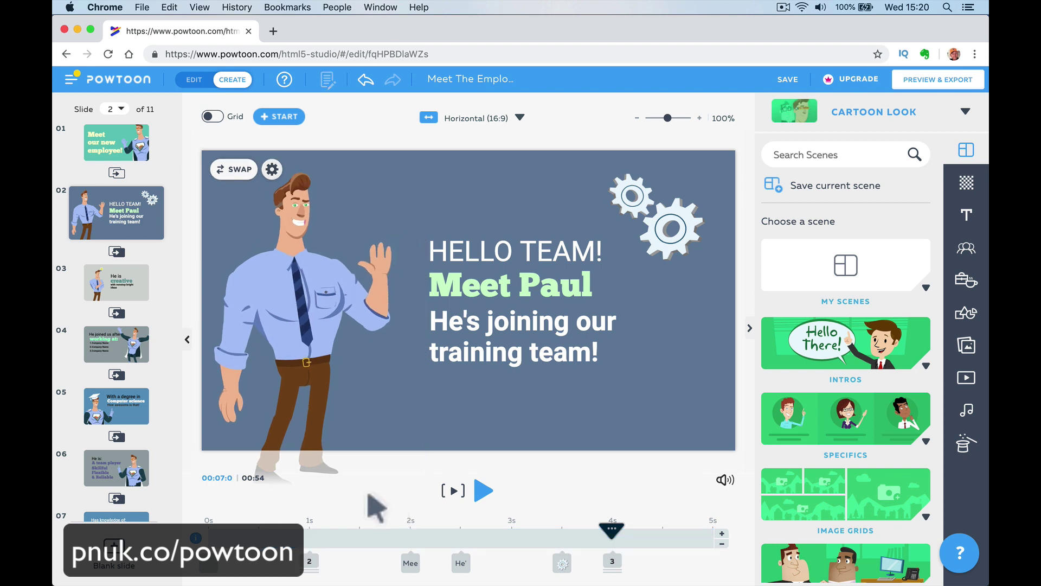
left_click(230, 537)
left_click(483, 491)
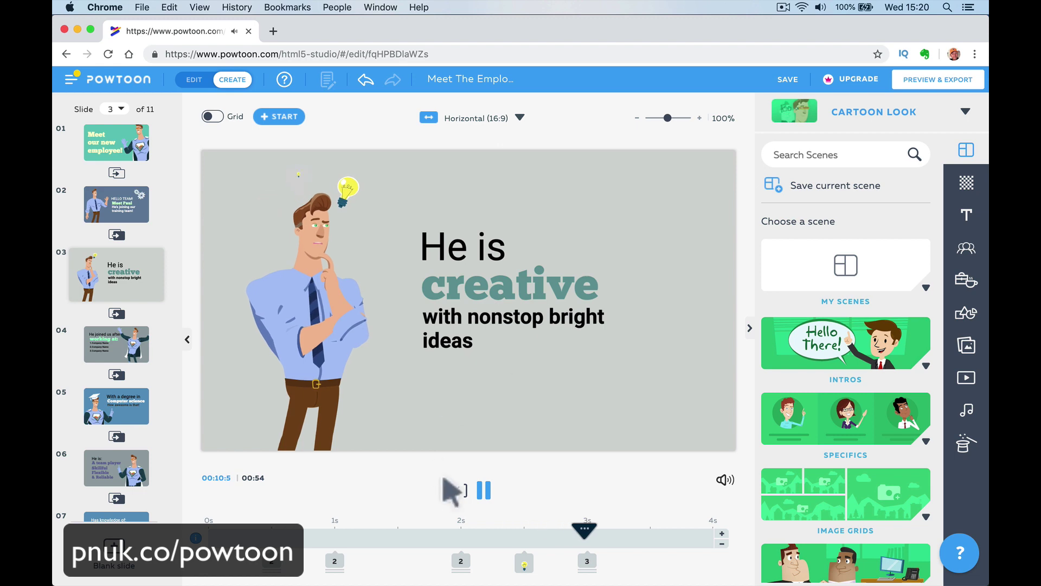
left_click(482, 492)
Replace the first Company Name placeholder on slide 4 with Advance Alarms.
left_click(482, 491)
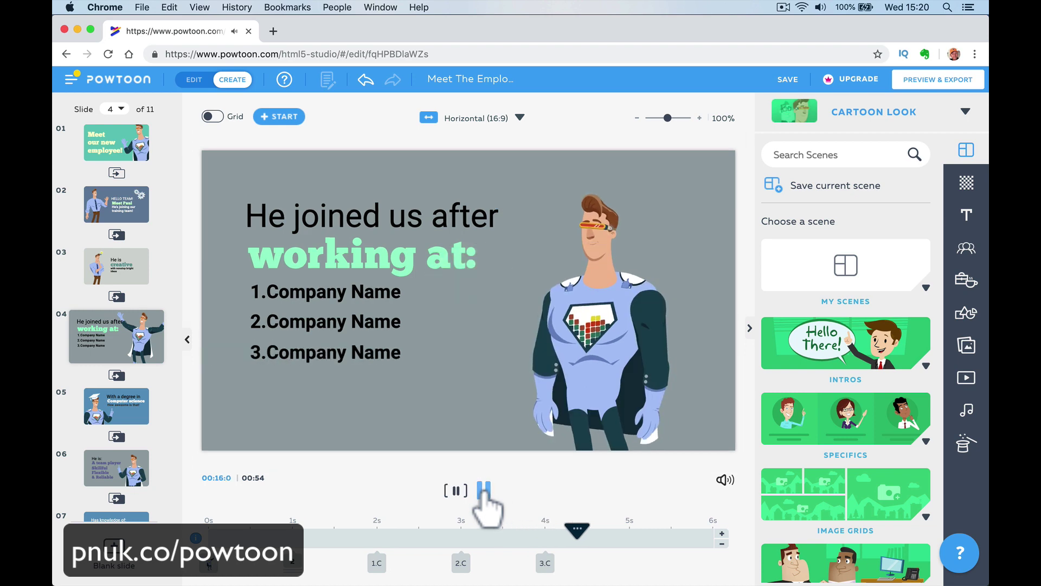
left_click(478, 491)
left_click(353, 292)
double_click(353, 292)
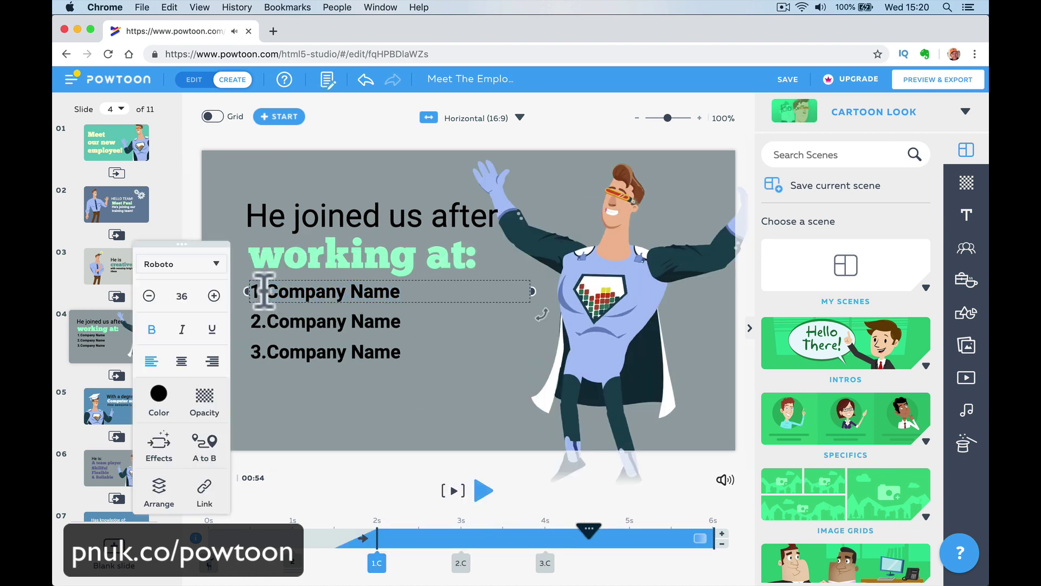
left_click_drag(266, 292, 427, 290)
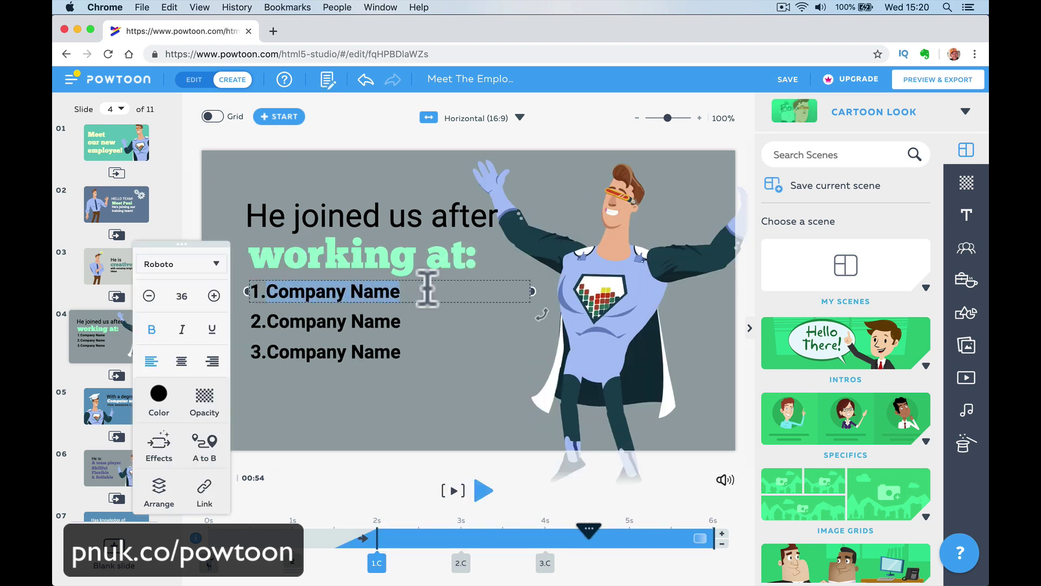
type("Advance")
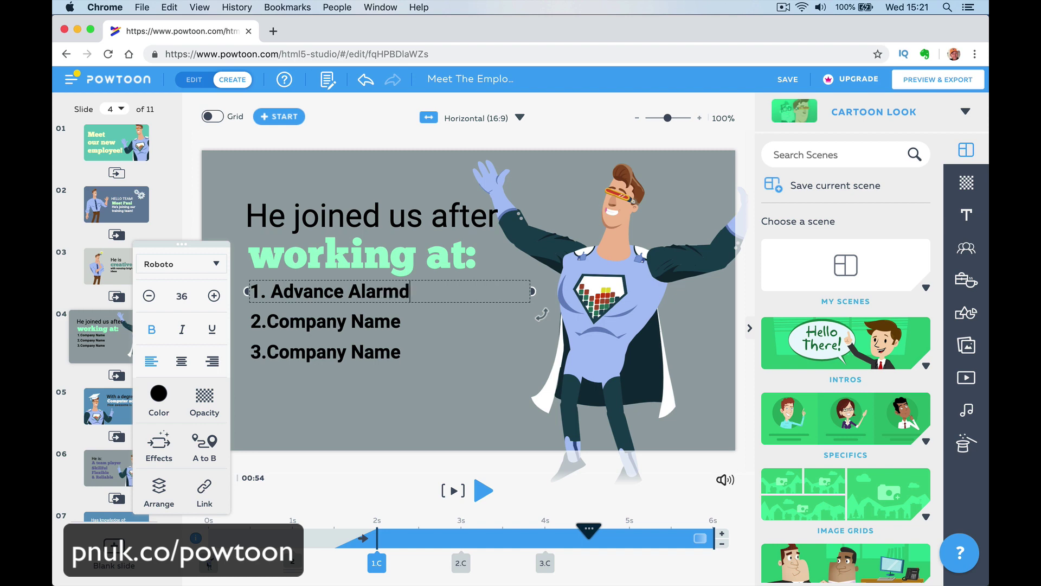
Replace the second and third placeholders with Bermuda Security Group and Happy-Me Ltd.
double_click(412, 325)
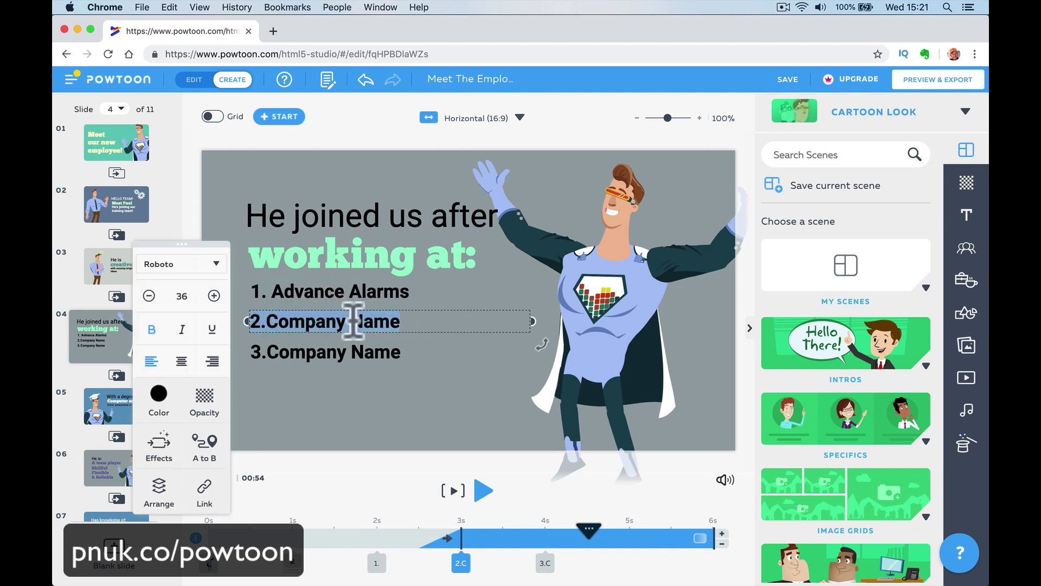
left_click(286, 321)
left_click(449, 325, "shift")
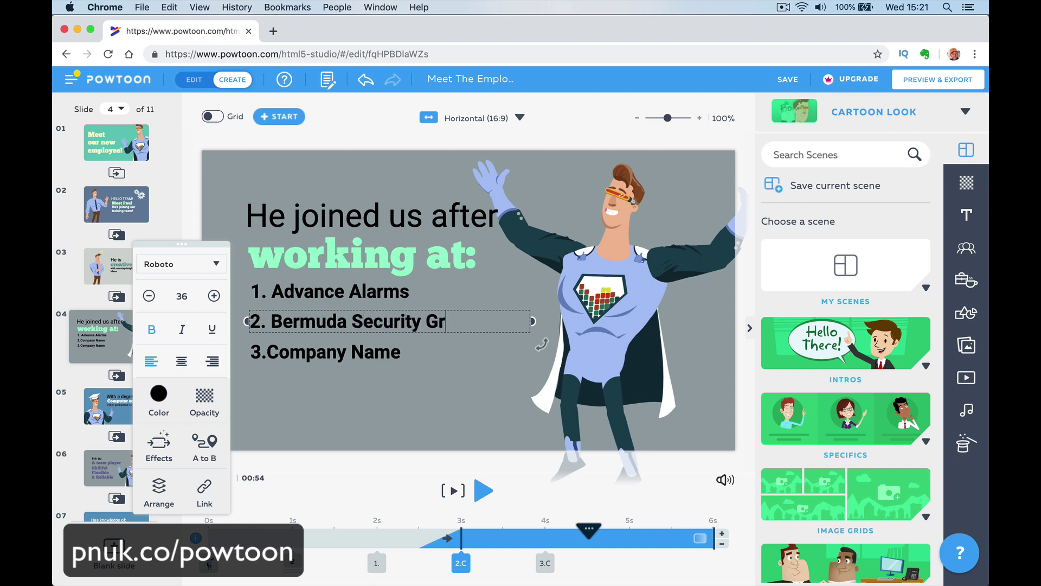
left_click(380, 353)
left_click(298, 358)
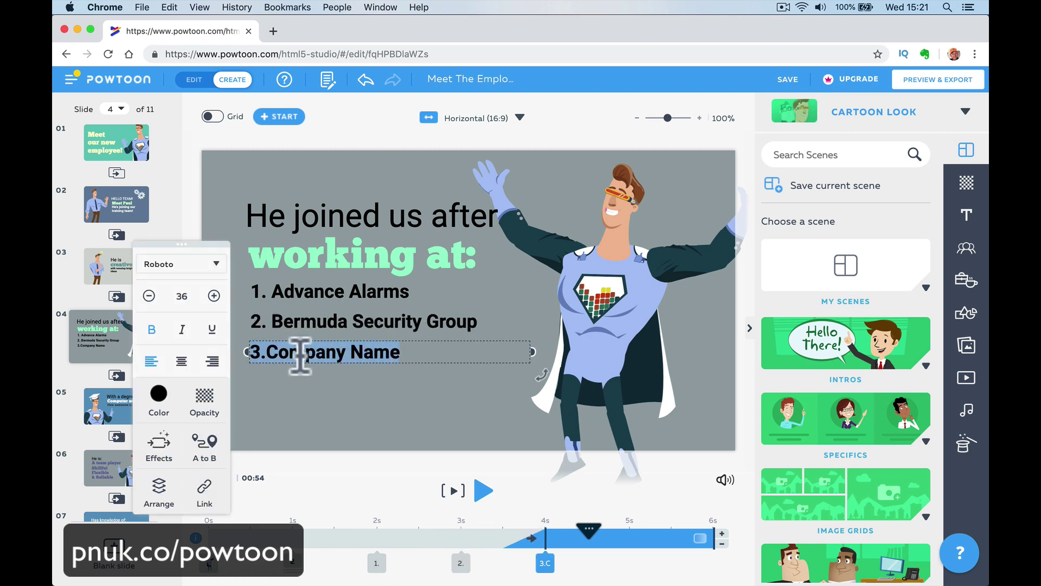
left_click_drag(274, 355, 408, 353)
key("BackSpace")
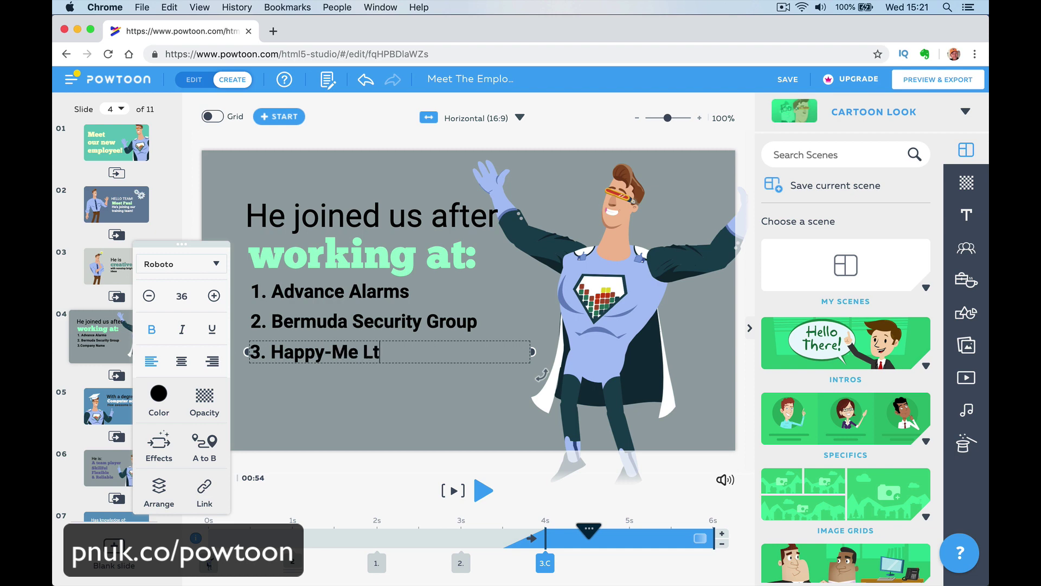
left_click(350, 521)
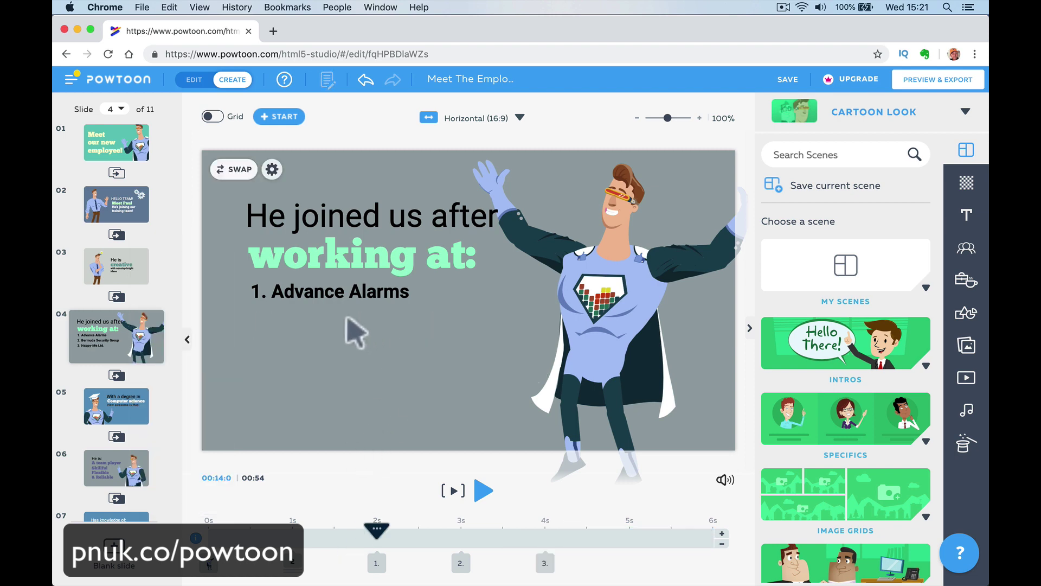
Give the He joined us after text a Pop enter effect and preview it.
mouse_move(312, 542)
left_mouse_down()
mouse_move(296, 538)
mouse_move(342, 539)
mouse_move(249, 539)
mouse_move(537, 542)
mouse_move(233, 545)
mouse_move(293, 540)
left_mouse_up()
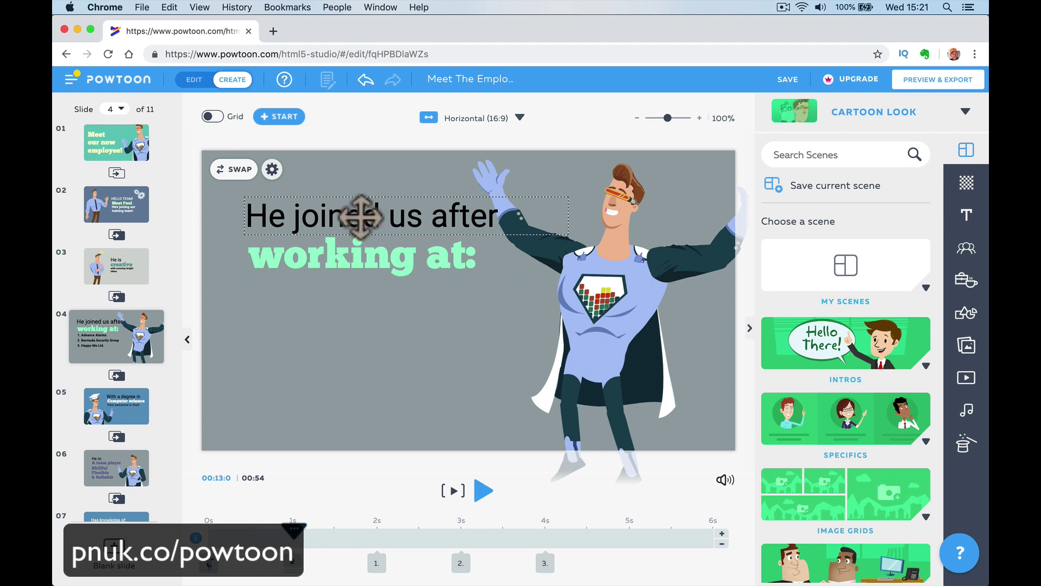
left_click(361, 217)
left_click(352, 177)
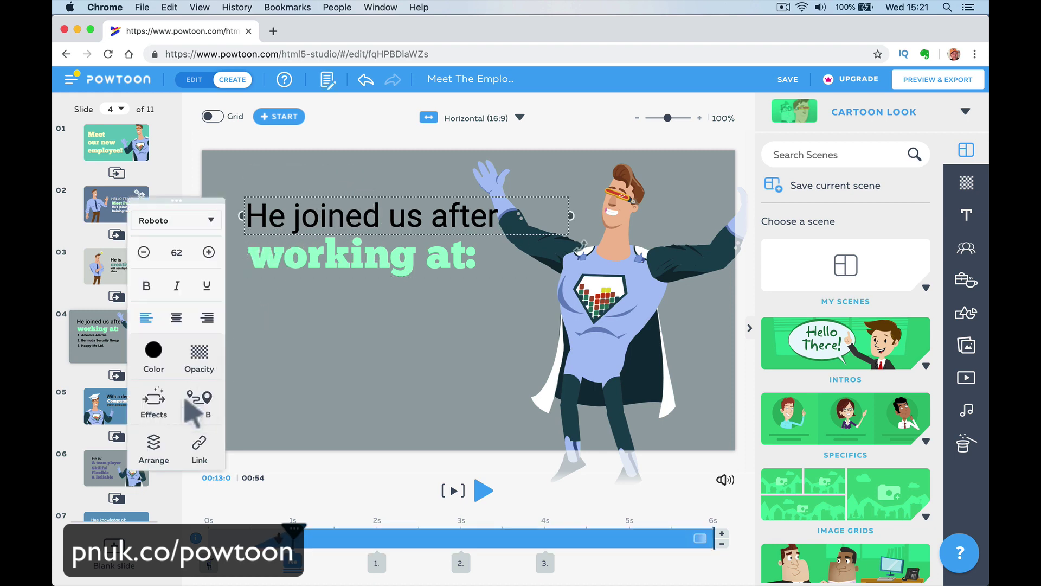
left_click(157, 407)
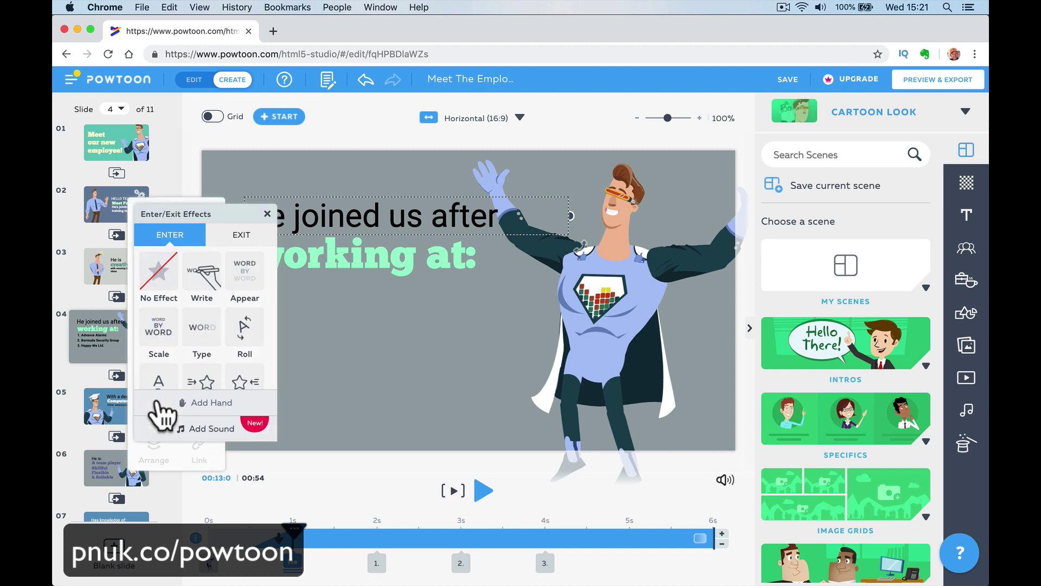
scroll(212, 282, "down", 3)
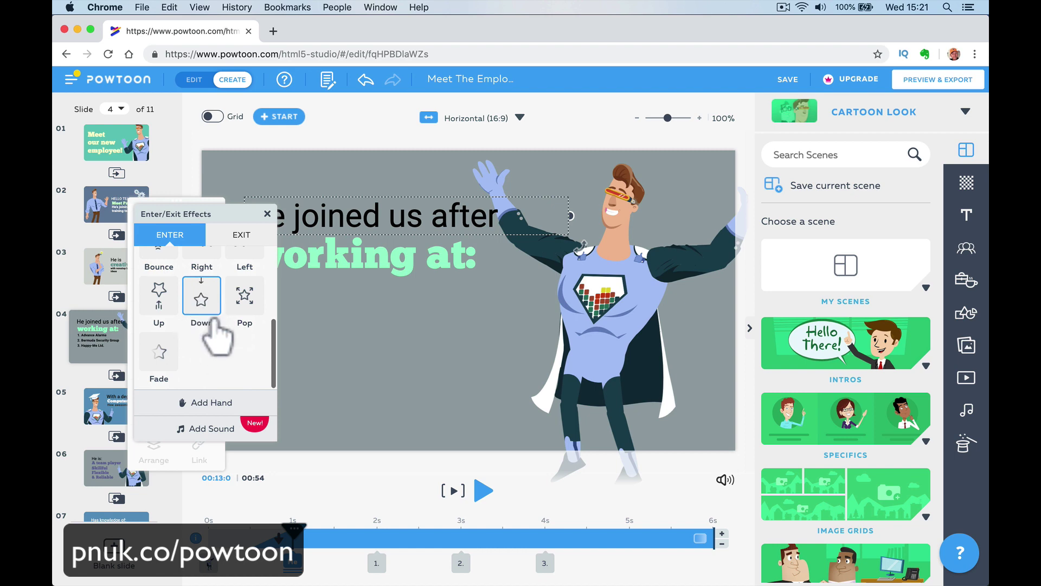
left_click(244, 299)
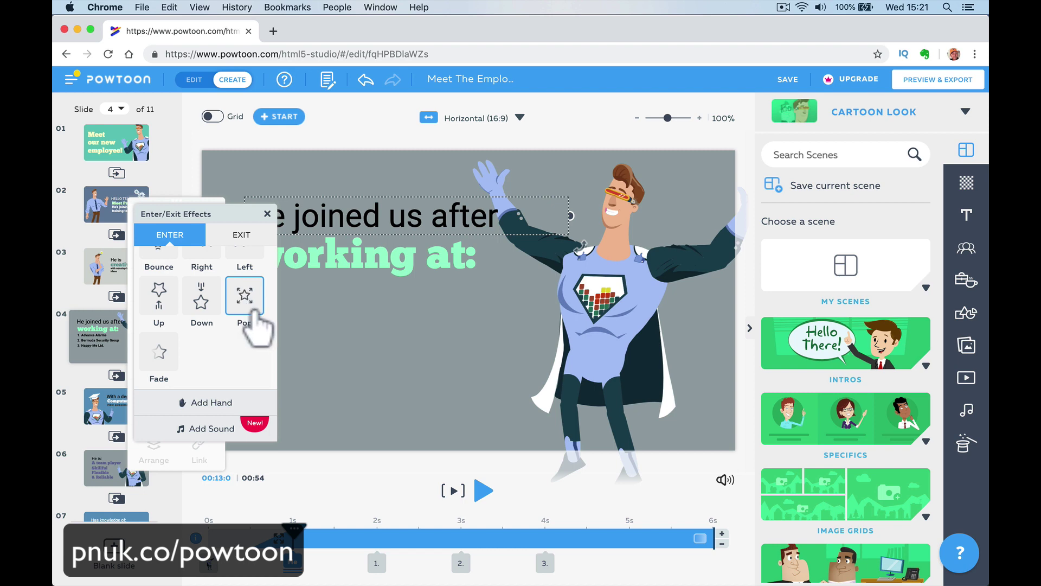
left_click(320, 473)
left_click_drag(296, 529, 250, 529)
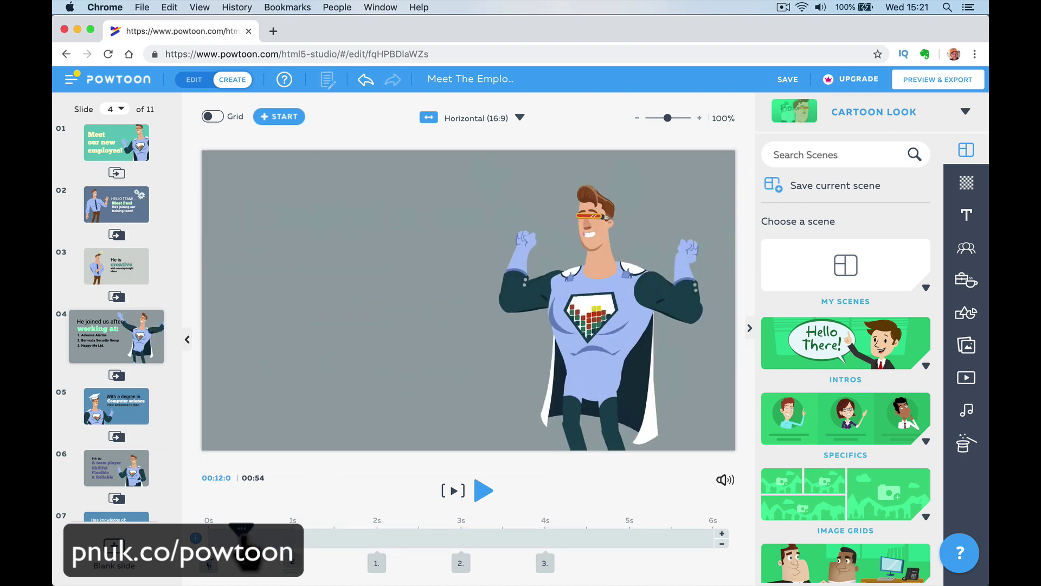
left_click(455, 491)
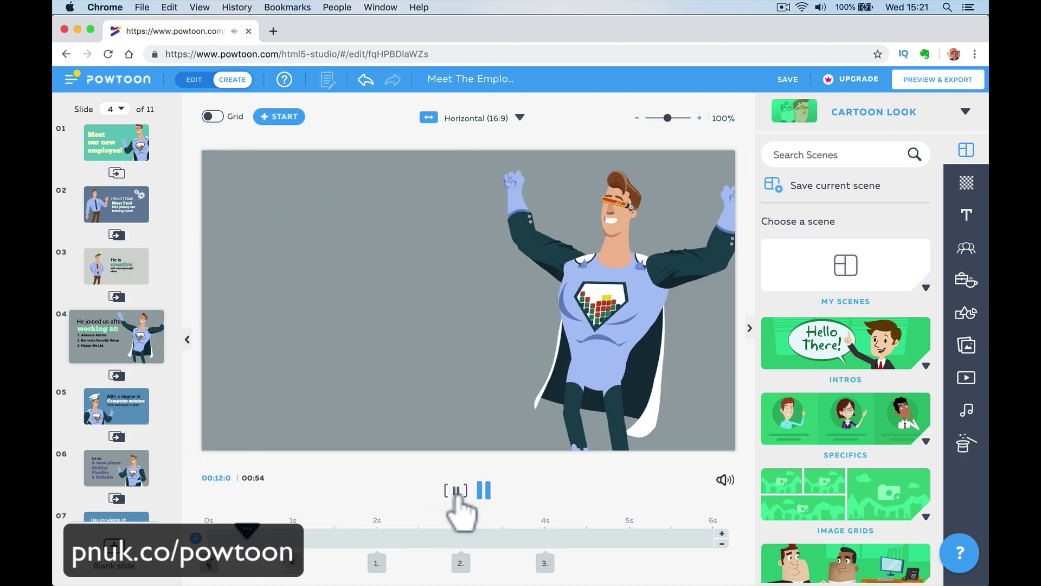
left_click(456, 492)
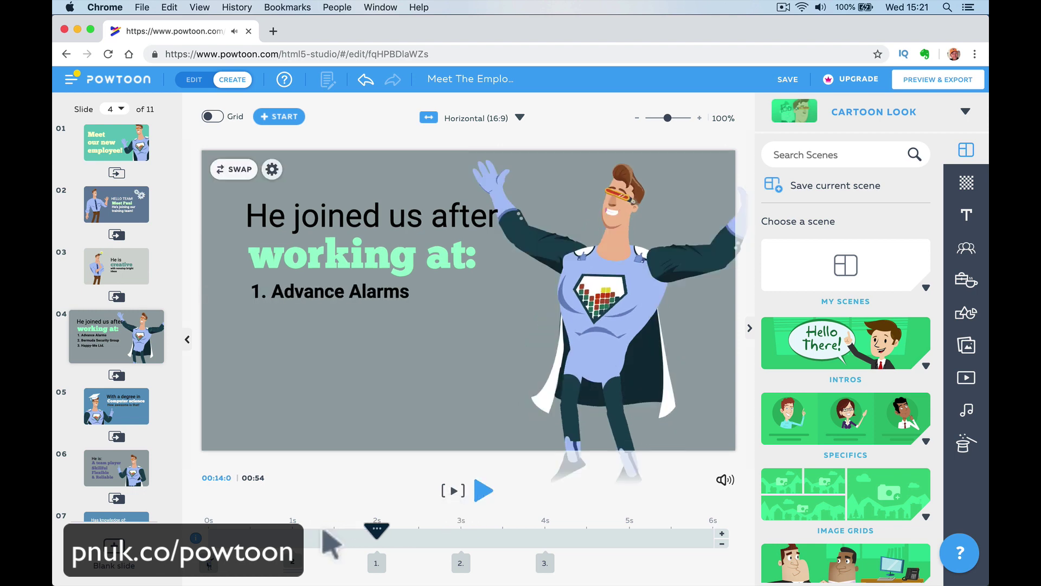
Change that line's enter effect to Right and preview the scene from the start.
left_click(313, 207)
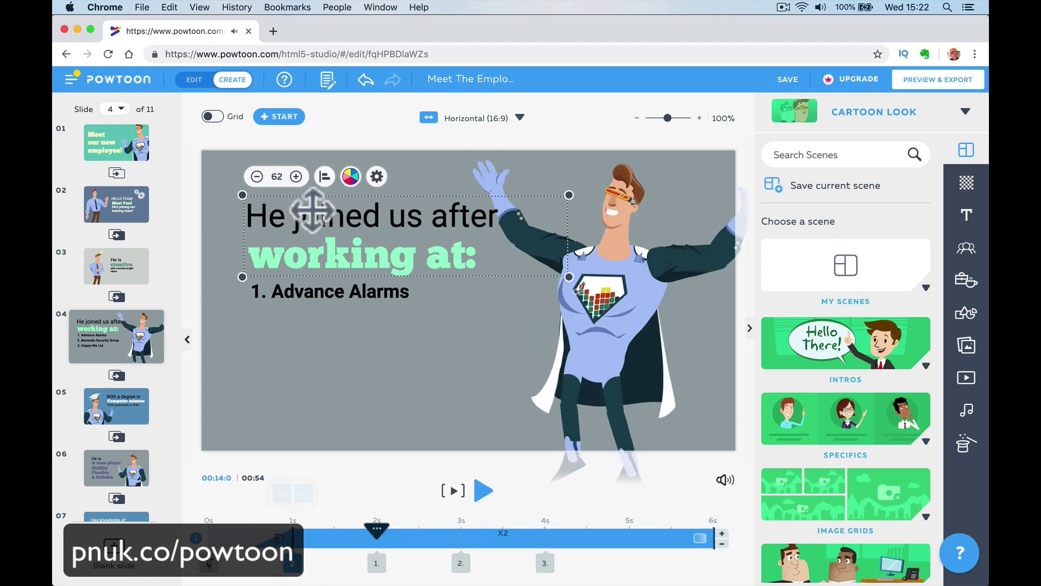
left_click(274, 333)
left_click(304, 218)
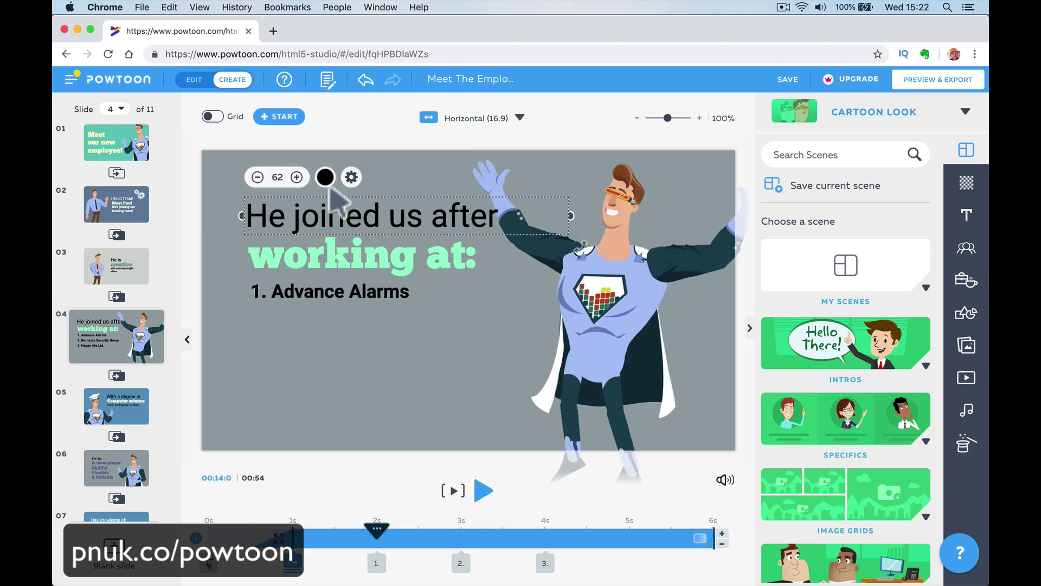
left_click(351, 178)
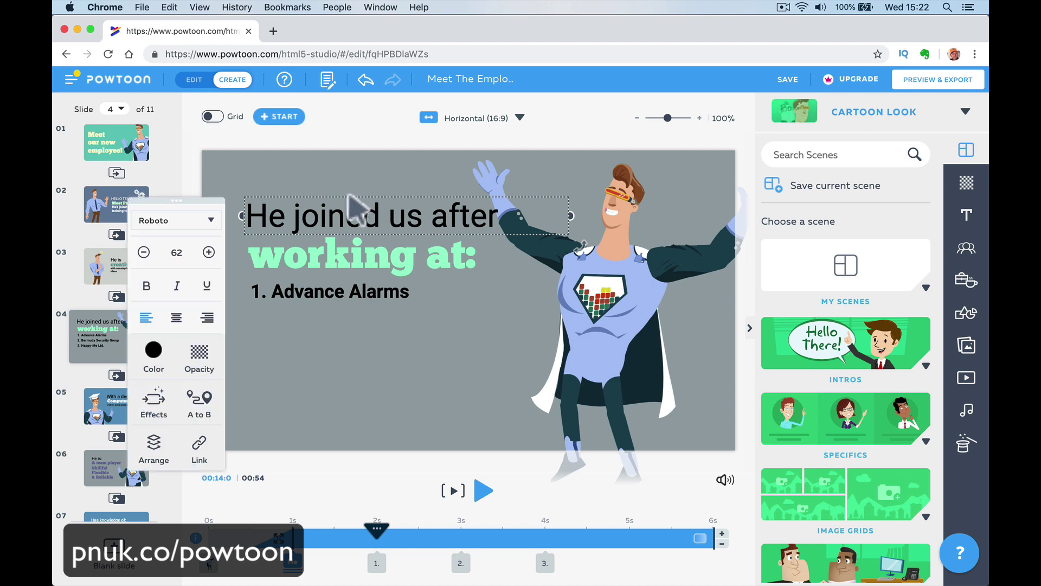
left_click(154, 405)
scroll(204, 344, "down", 3)
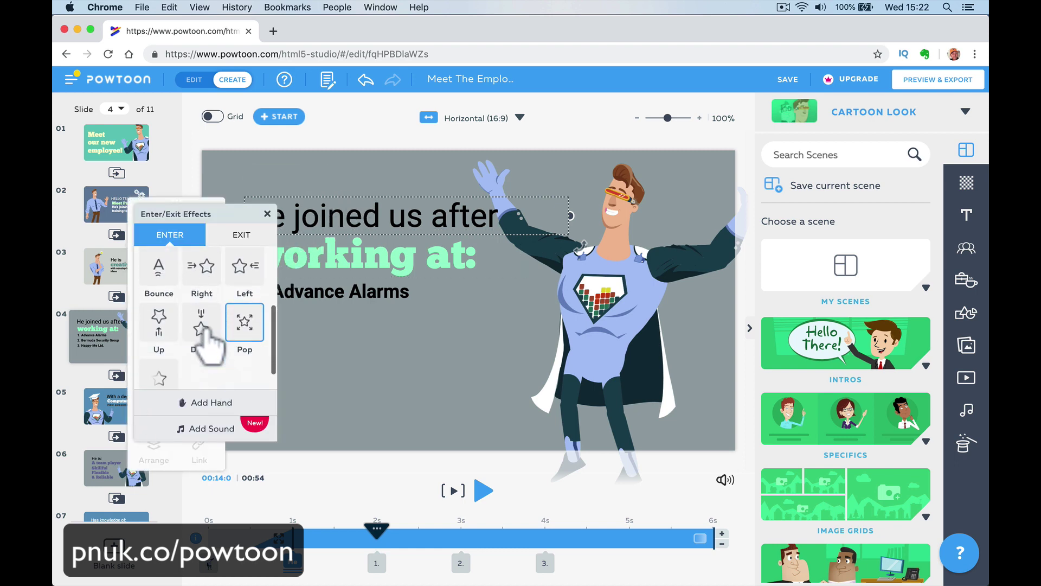
left_click(200, 299)
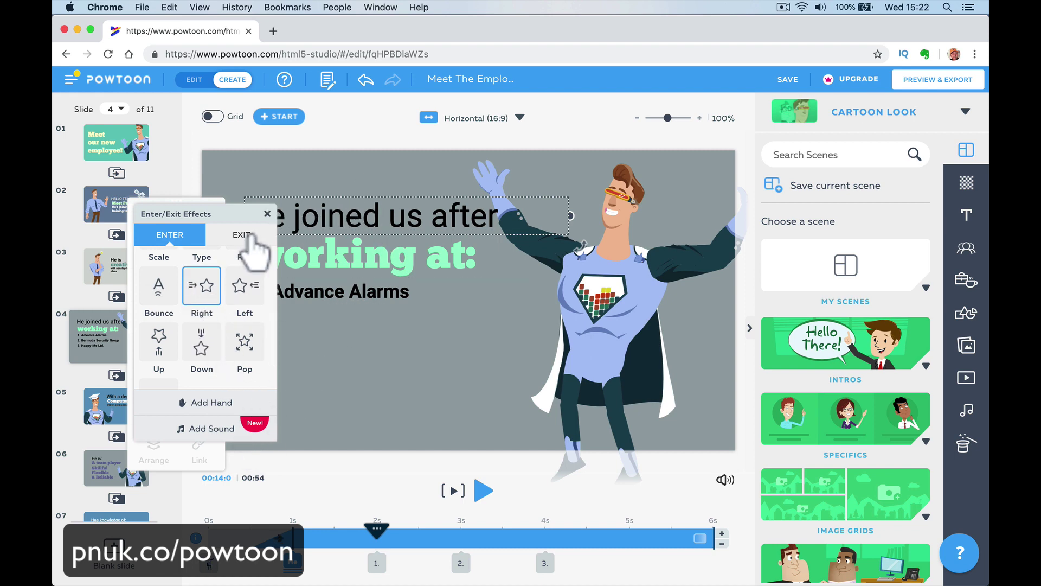
left_click(293, 507)
left_click(223, 542)
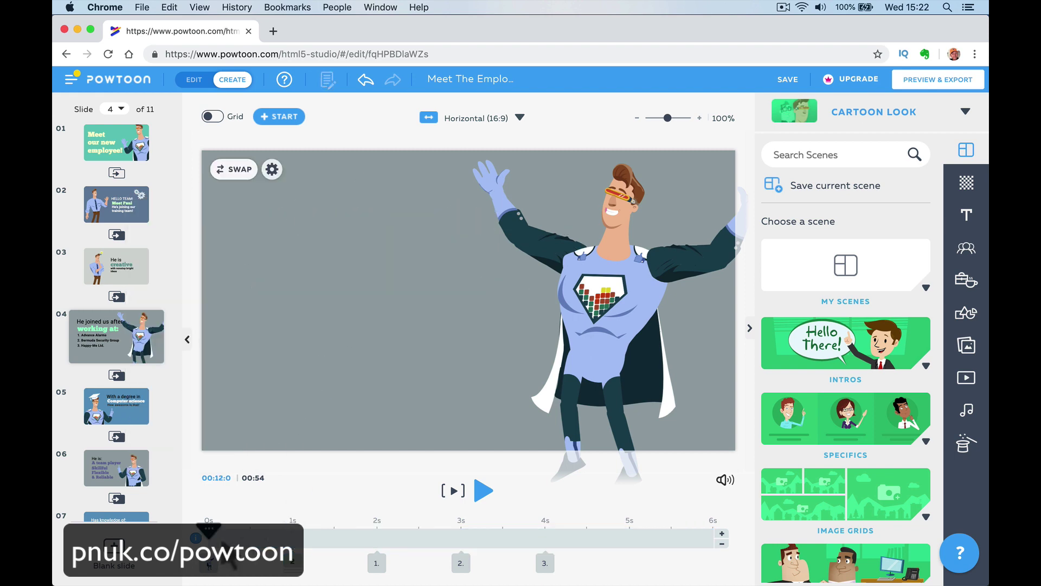
left_click(453, 491)
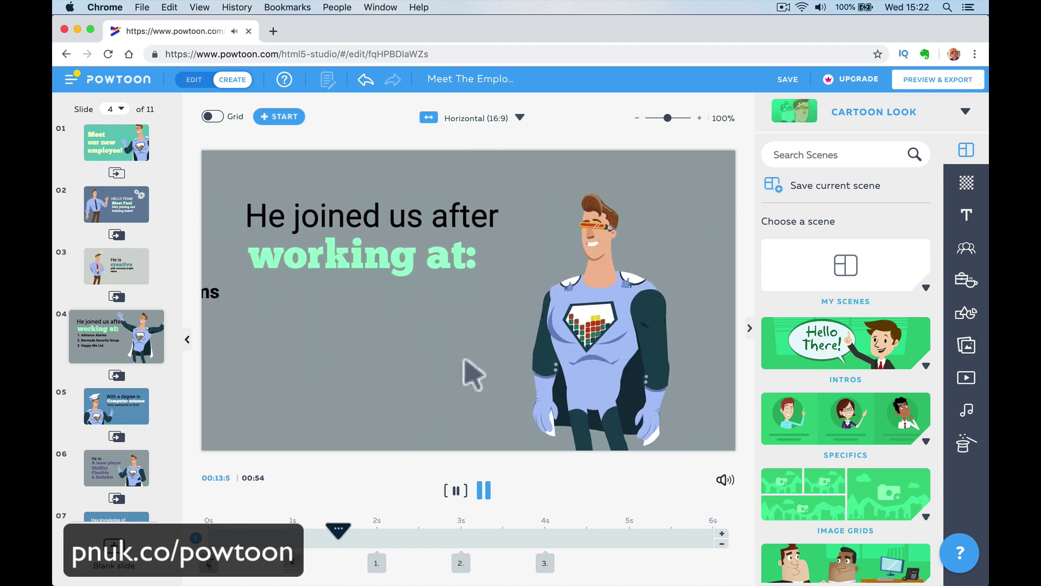
left_click(484, 491)
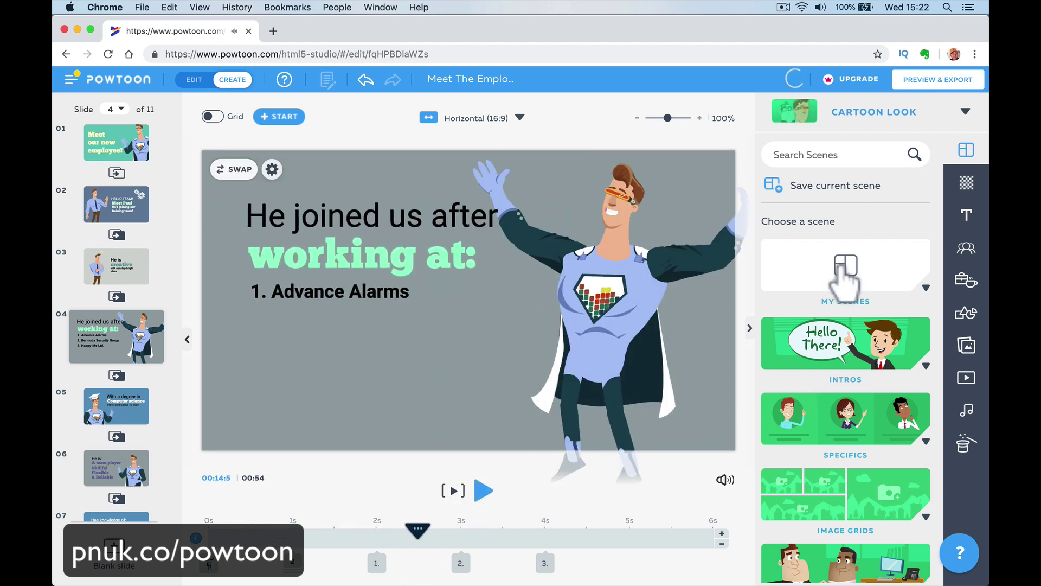
Place a Heroes at Work businesswoman beside the superhero on slide 4, then delete her.
left_click(967, 254)
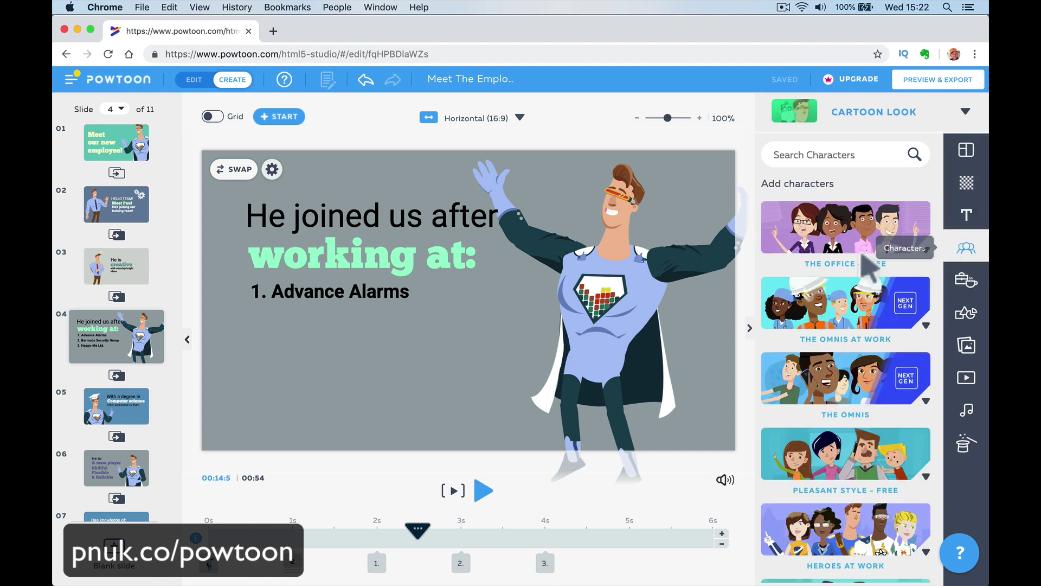
scroll(813, 331, "down", 3)
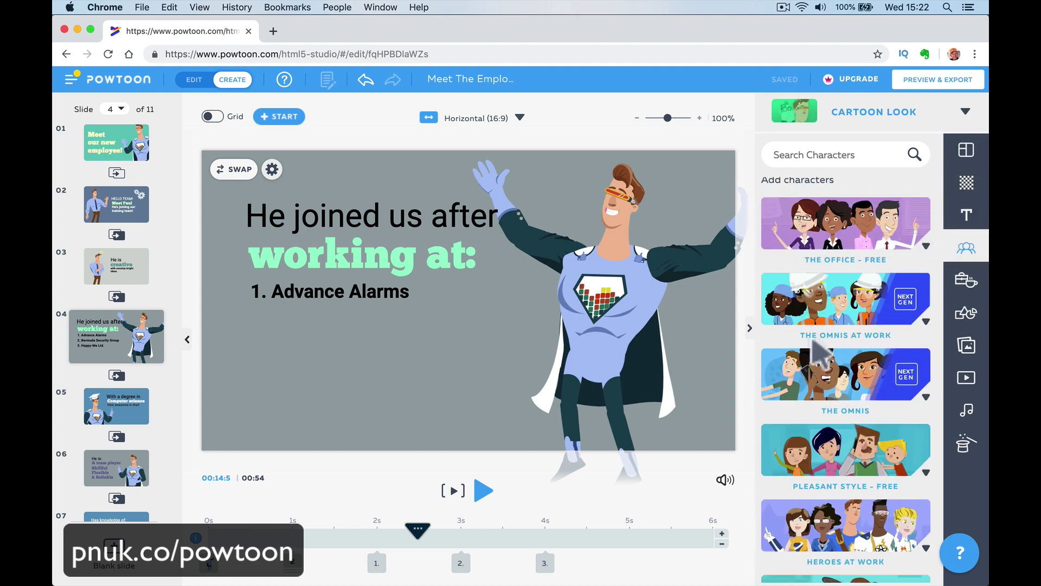
left_click(809, 347)
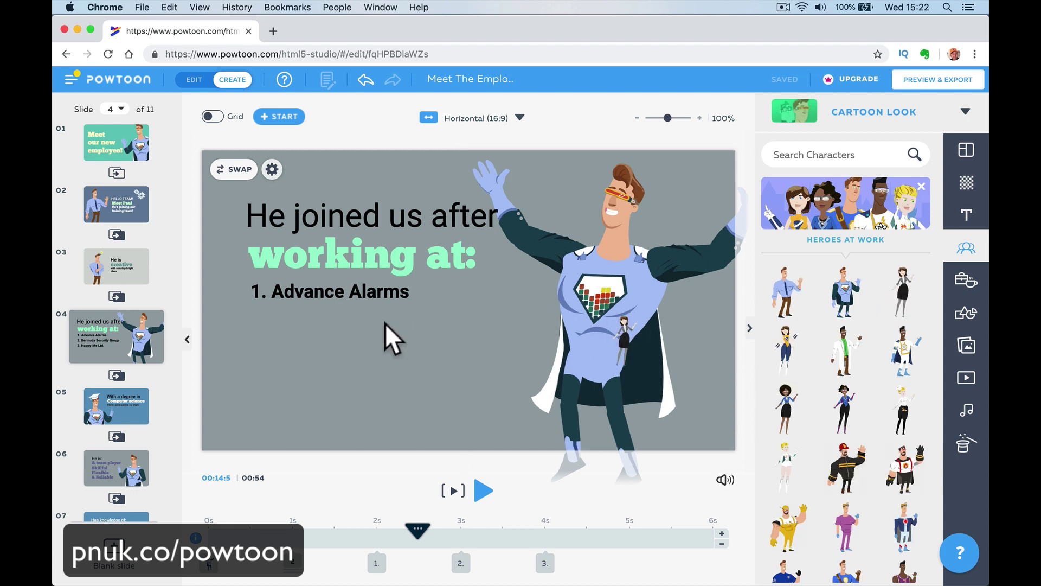
left_click_drag(385, 323, 353, 360)
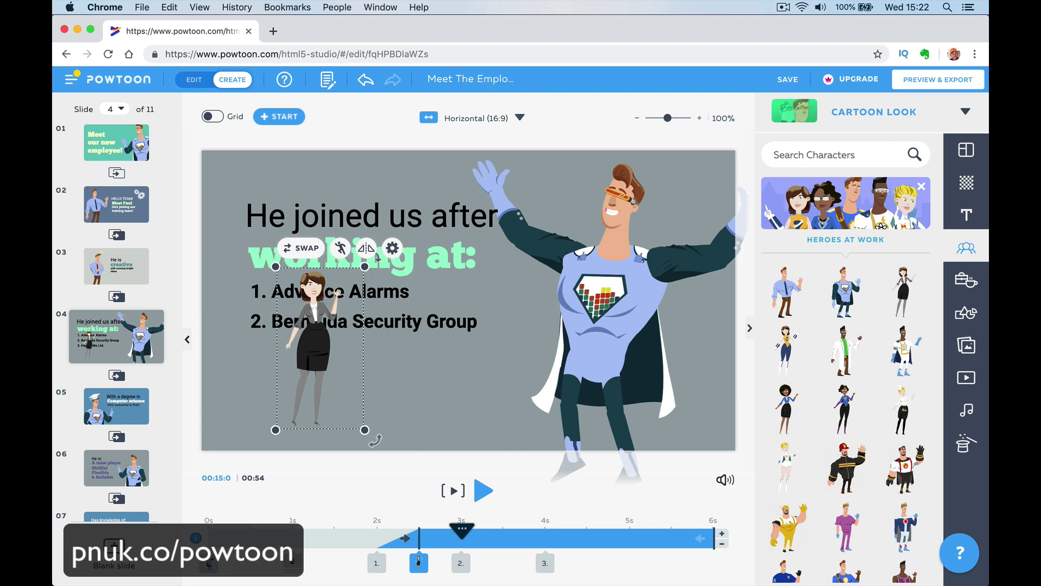
left_click_drag(372, 249, 681, 295)
key("Delete")
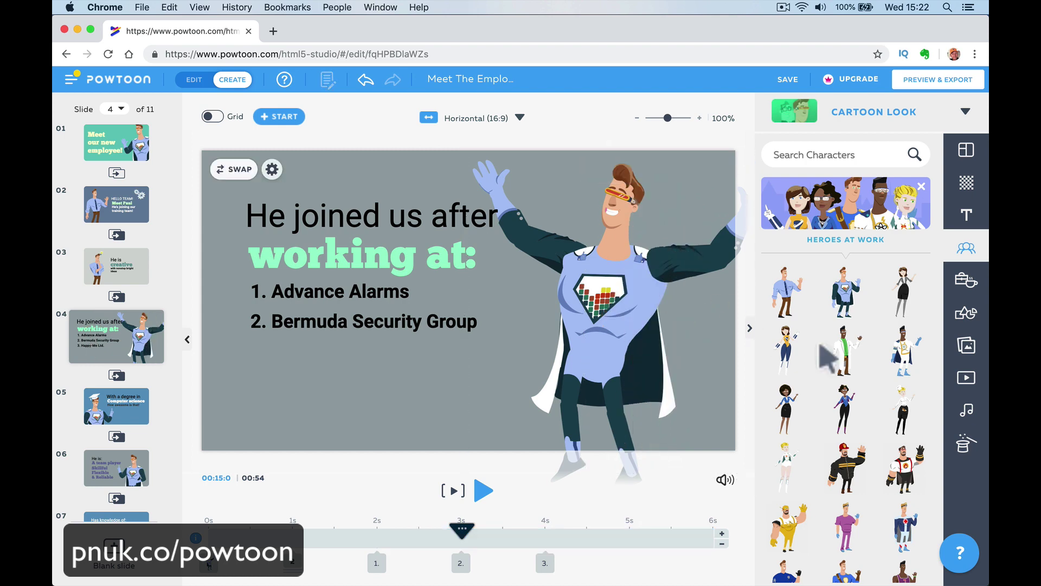
left_click(965, 280)
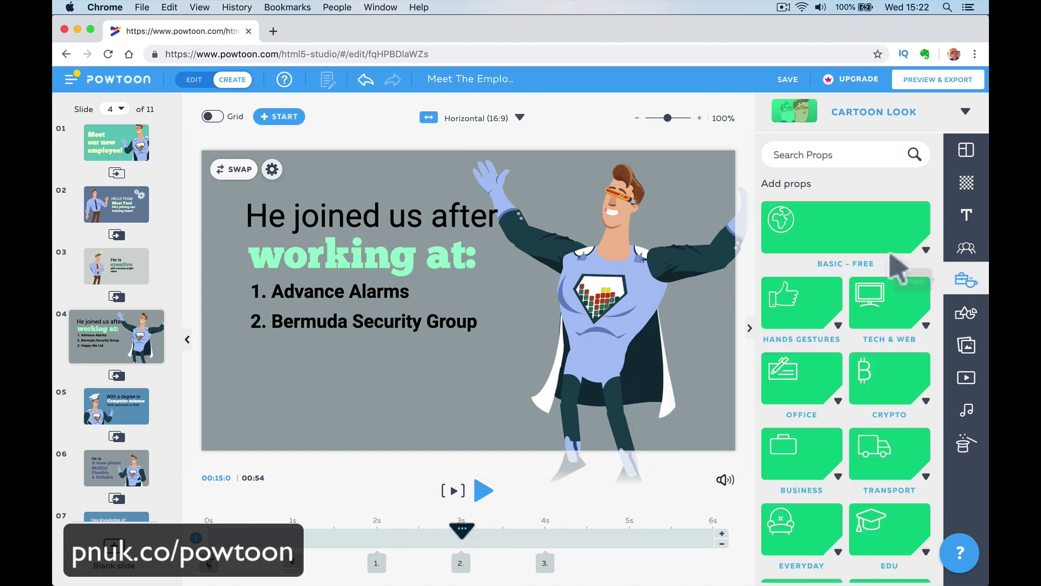
Drop the red circles Animated Shape onto the superhero, enlarge it and center it around his head.
left_click(974, 254)
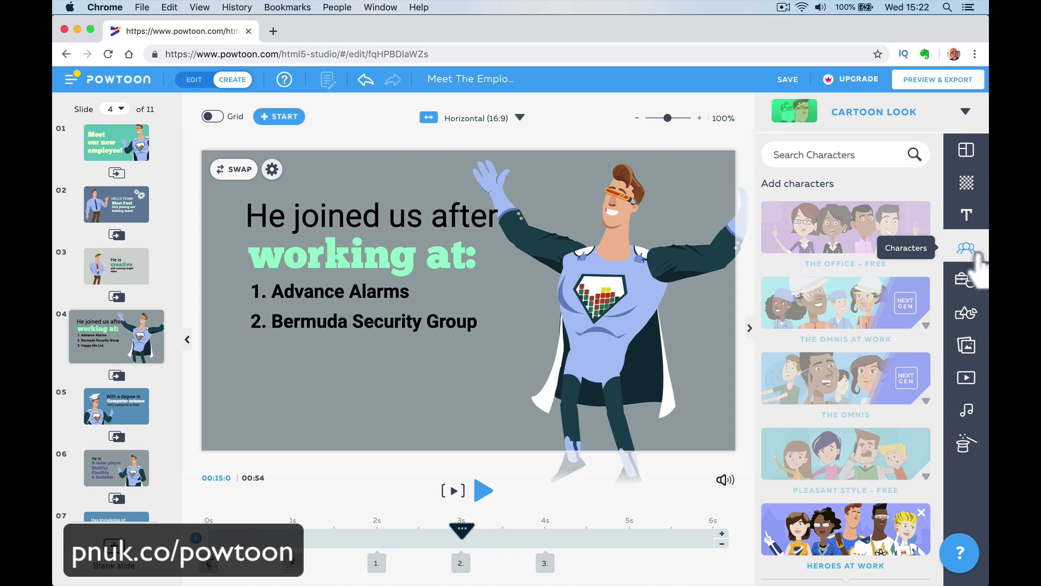
left_click(968, 350)
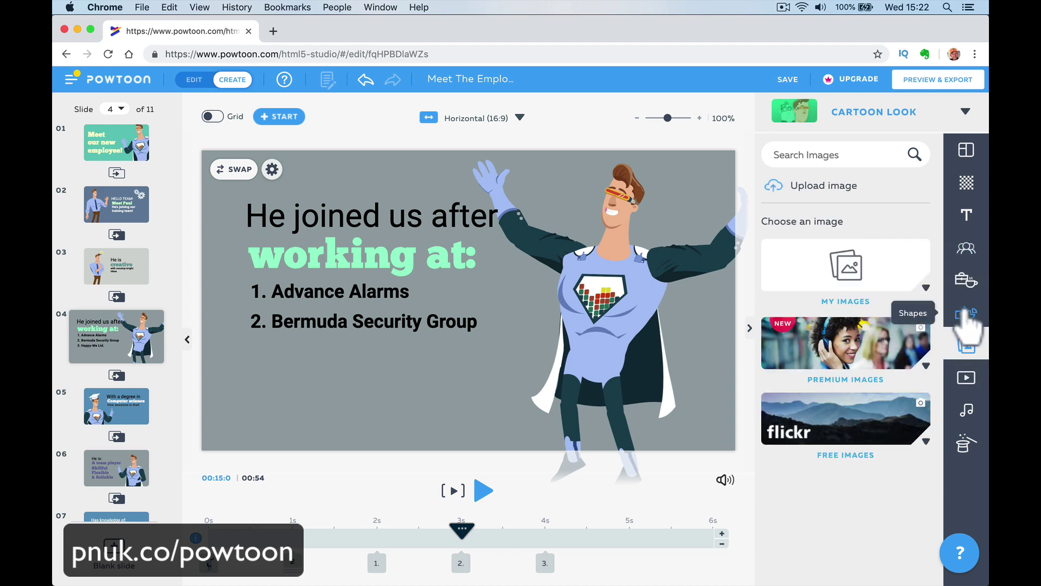
left_click(963, 324)
left_click(854, 320)
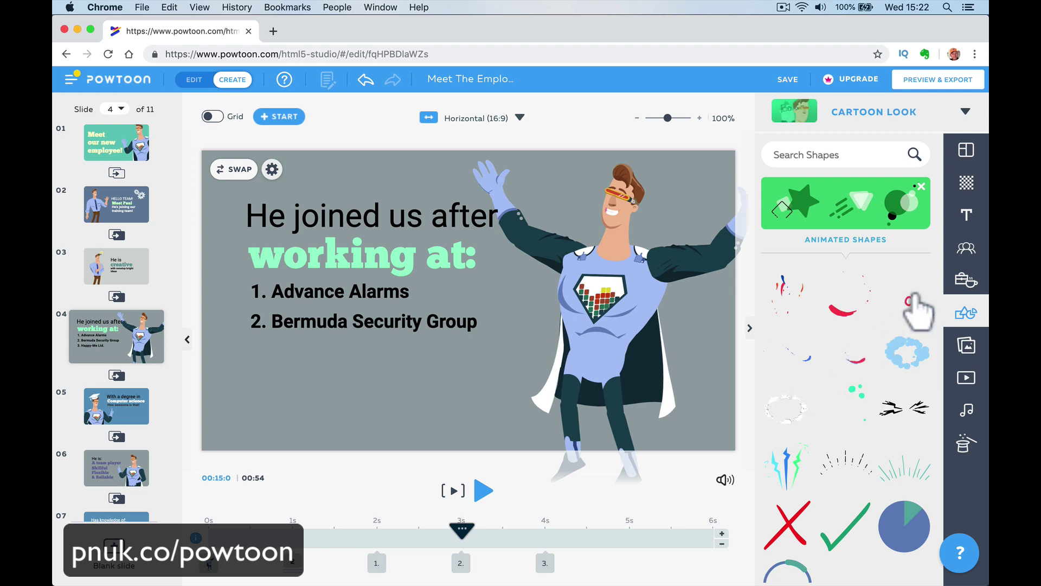
left_click_drag(917, 307, 628, 232)
left_click_drag(663, 264, 695, 281)
left_click_drag(632, 242, 648, 225)
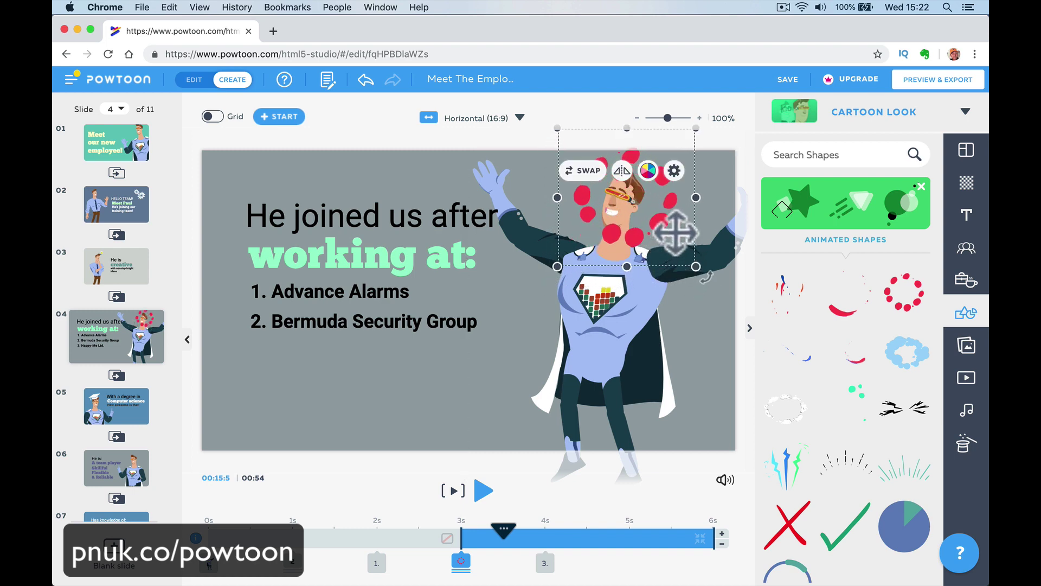
Send the red circles backward behind the superhero and play the slide.
left_click(674, 171)
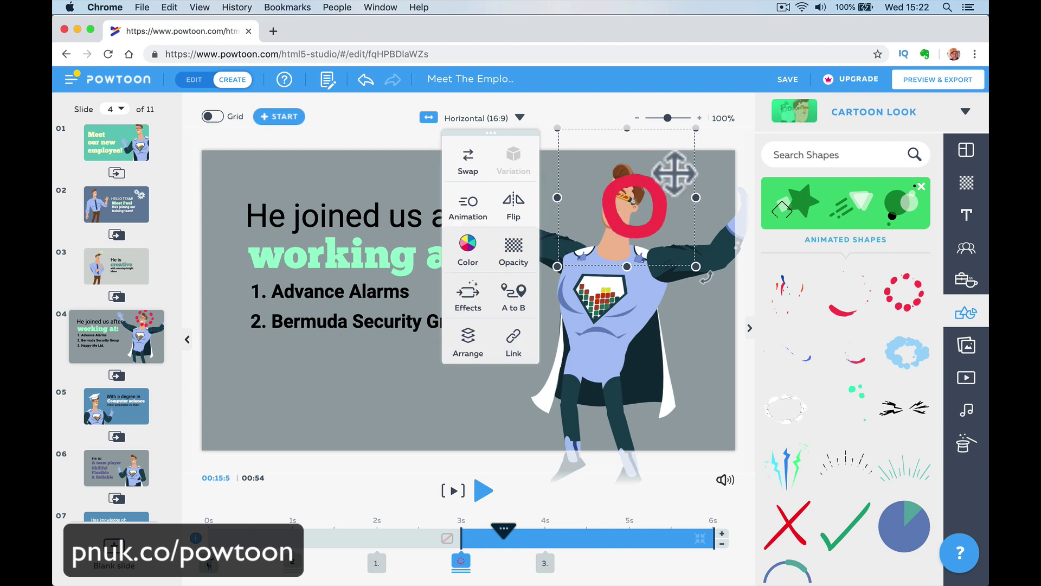
left_click(469, 342)
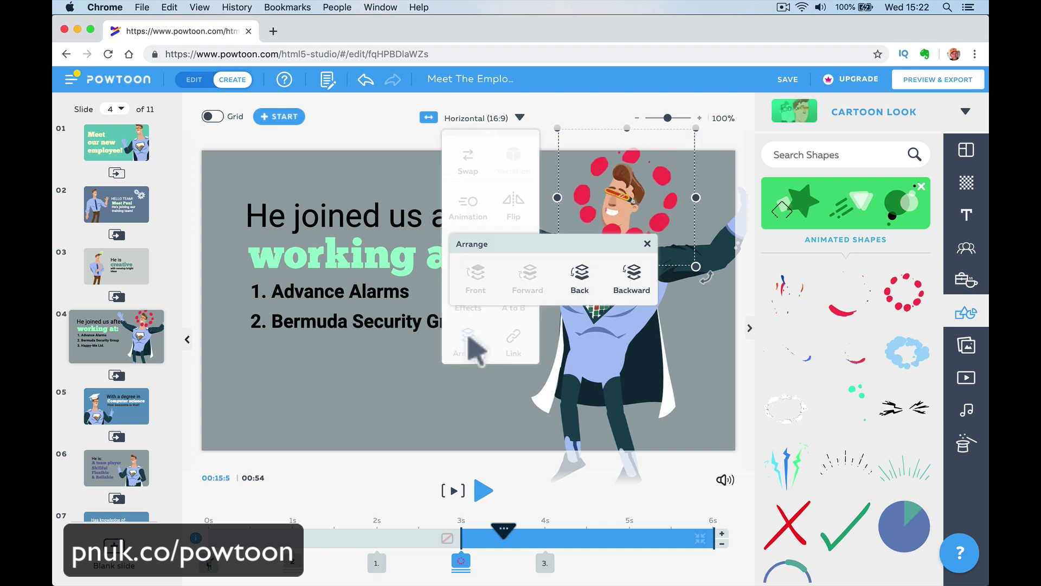
left_click(580, 274)
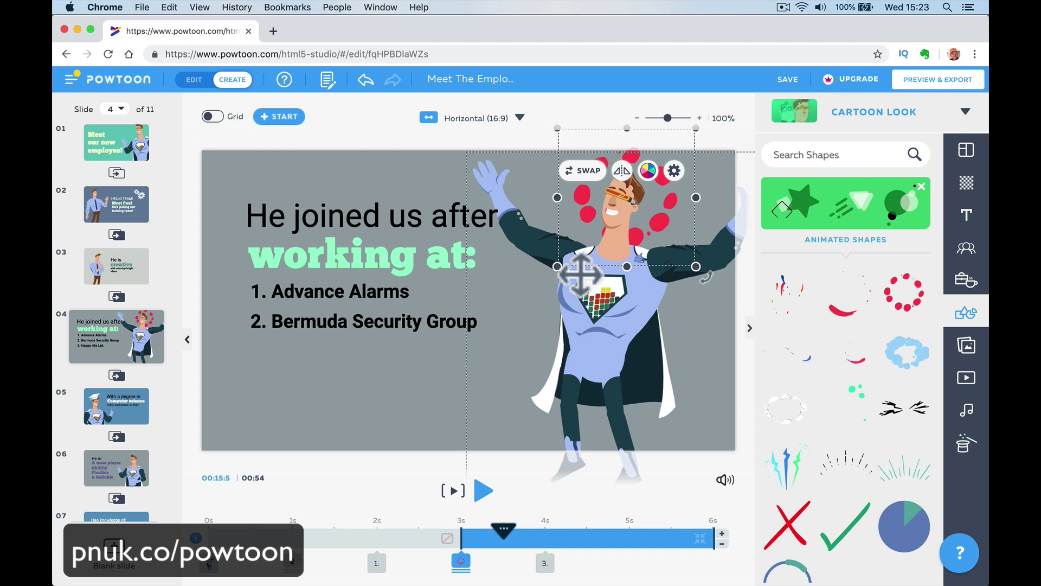
left_click(686, 415)
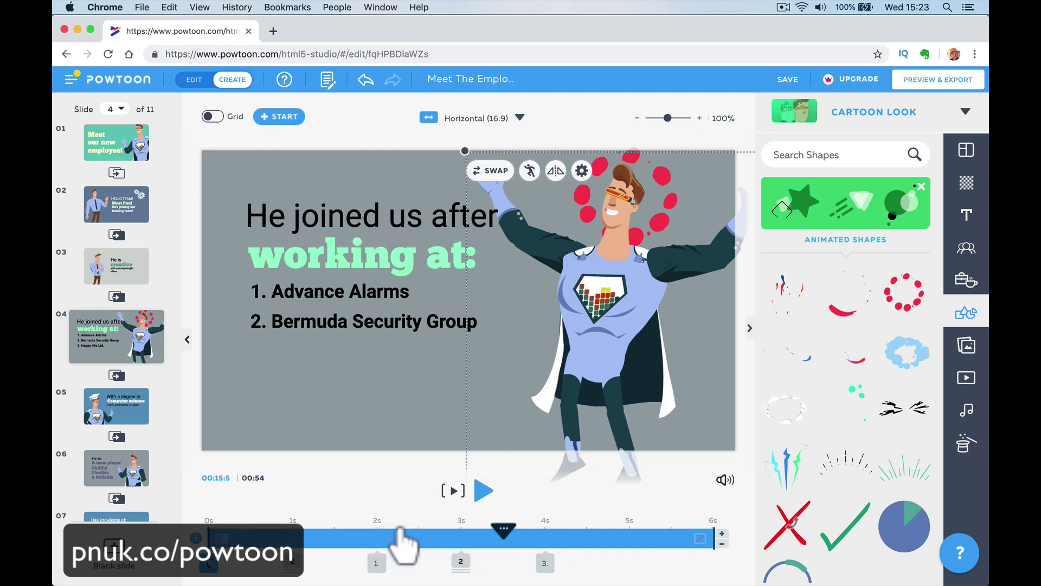
left_click(454, 491)
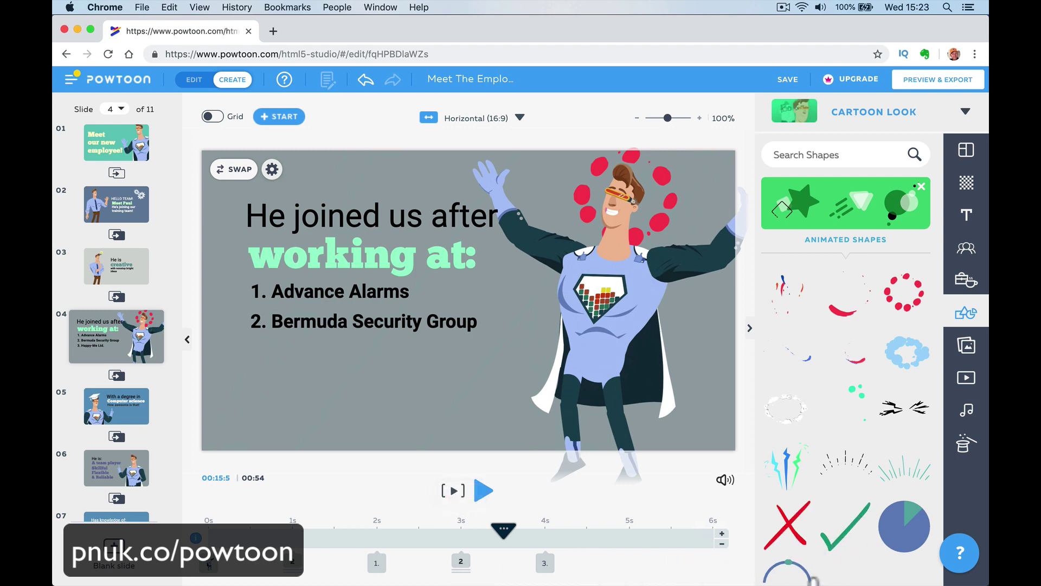
Add a small green check mark beside 1. Advance Alarms and play slide 4.
left_click_drag(480, 279, 458, 289)
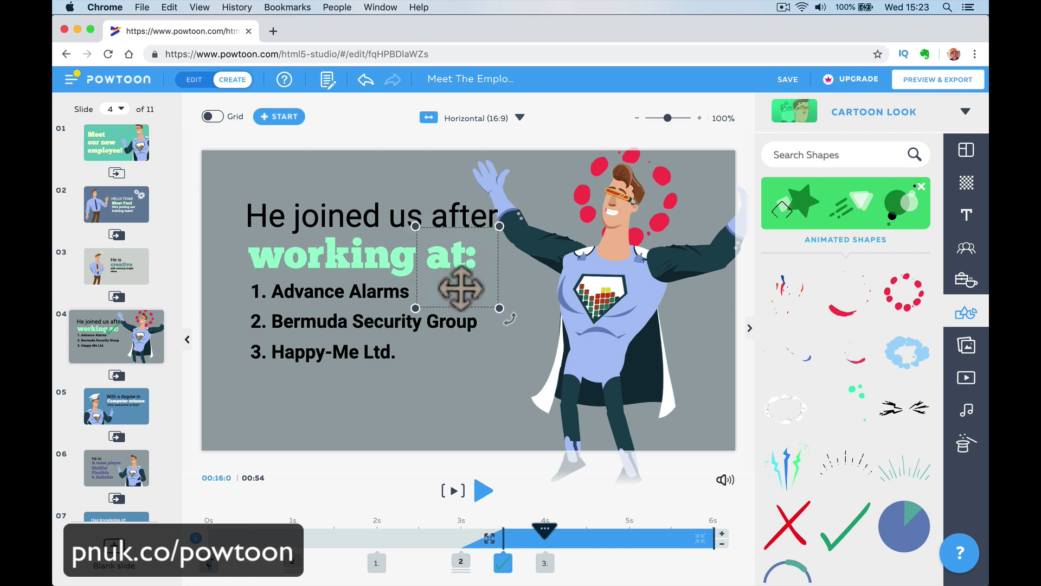
left_click_drag(496, 226, 446, 287)
left_click(507, 408)
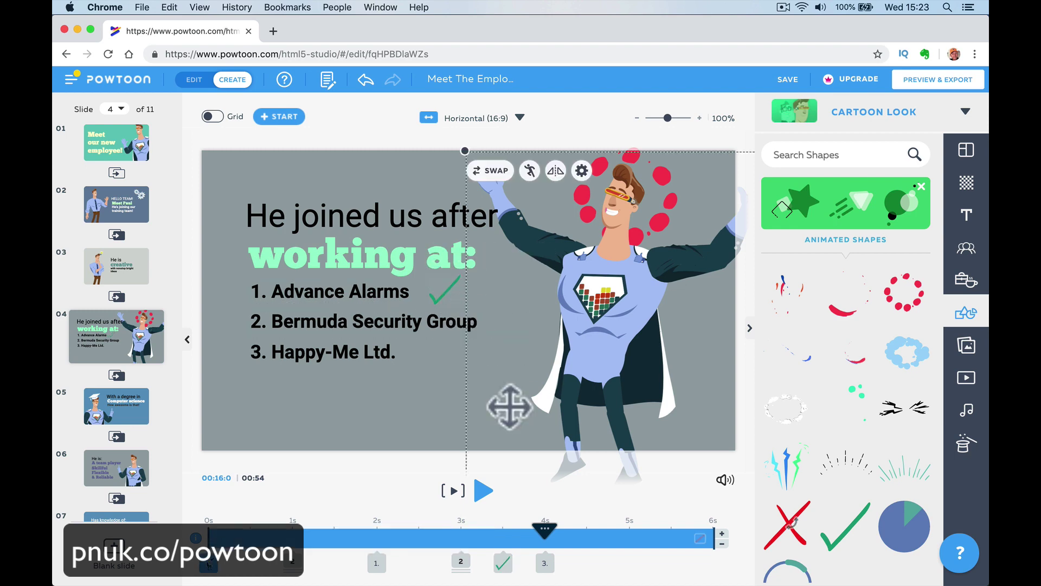
left_click(454, 491)
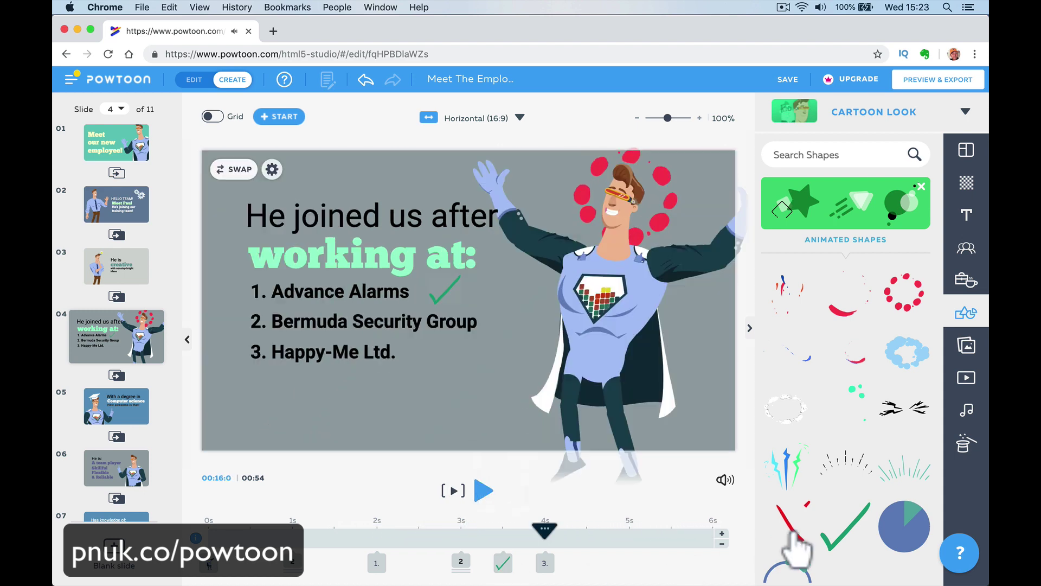
left_click_drag(867, 540, 841, 125)
Play the Meet The Employee movie preview to 0:20, then proceed to export.
left_click(944, 81)
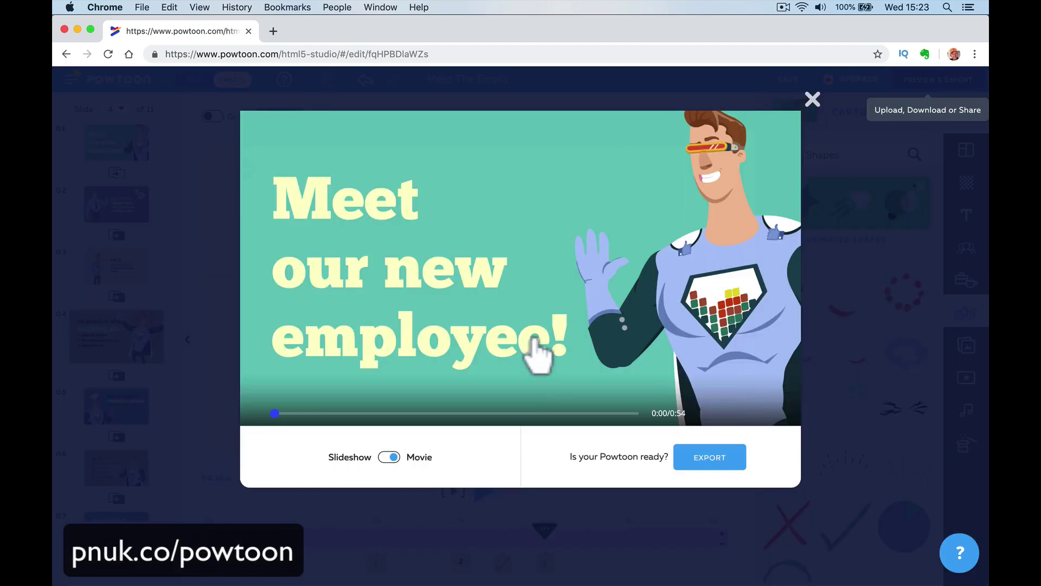
left_click(501, 324)
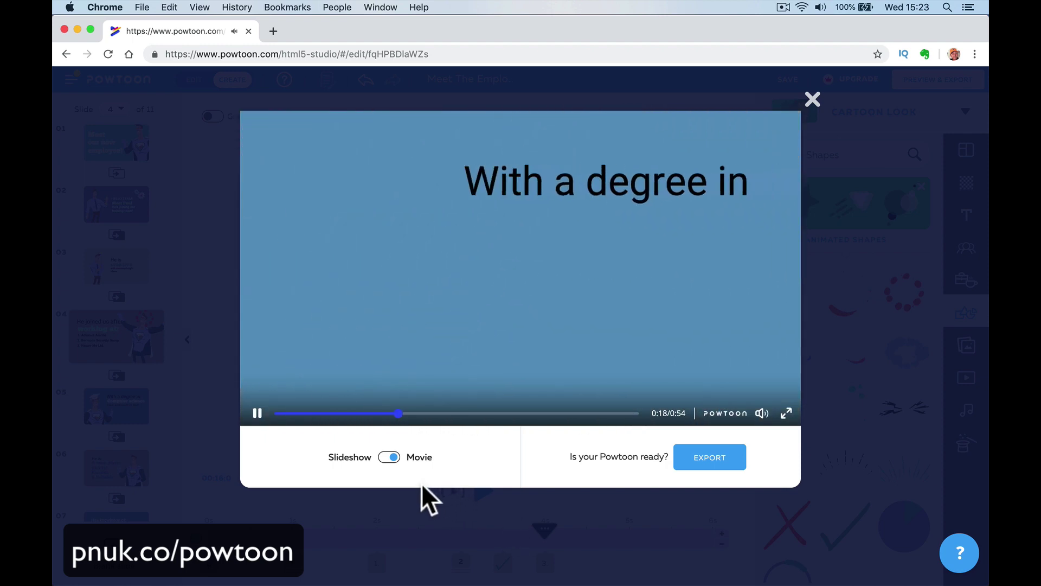
left_click(709, 458)
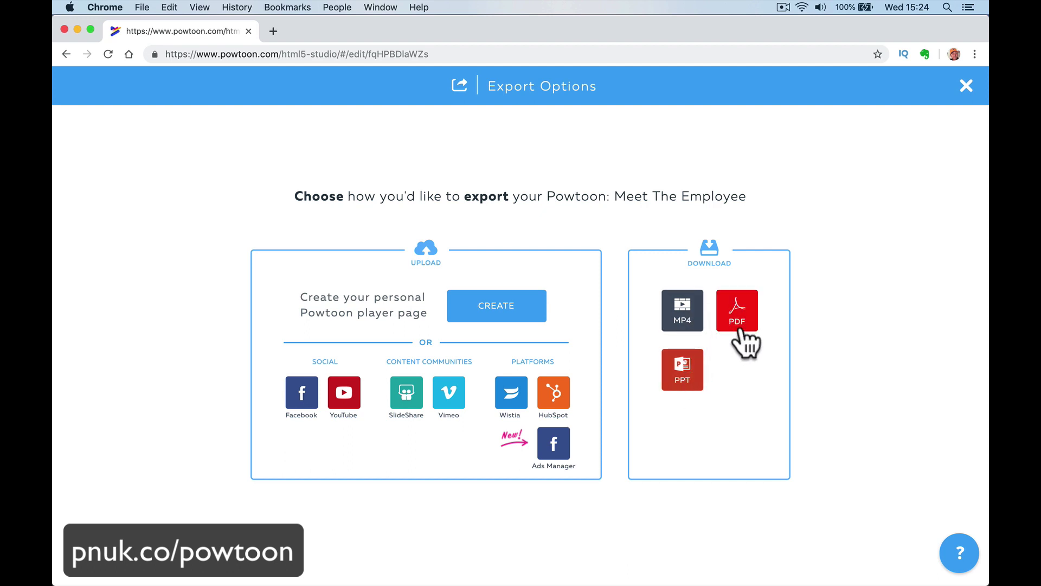
Choose the MP4 video download option under Download.
left_click(688, 369)
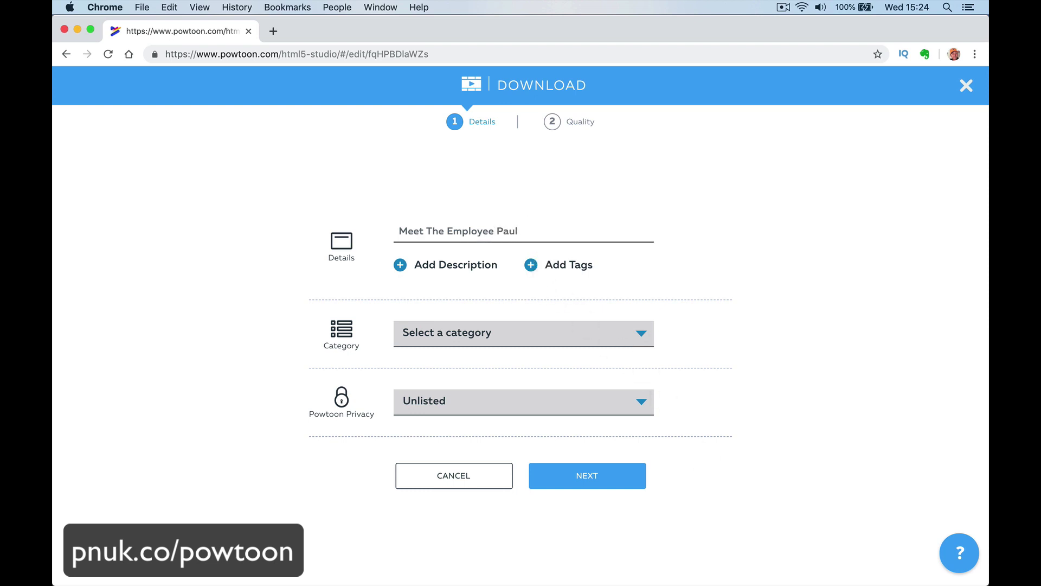
Add a short description to the download and skip adding tags.
left_click(431, 266)
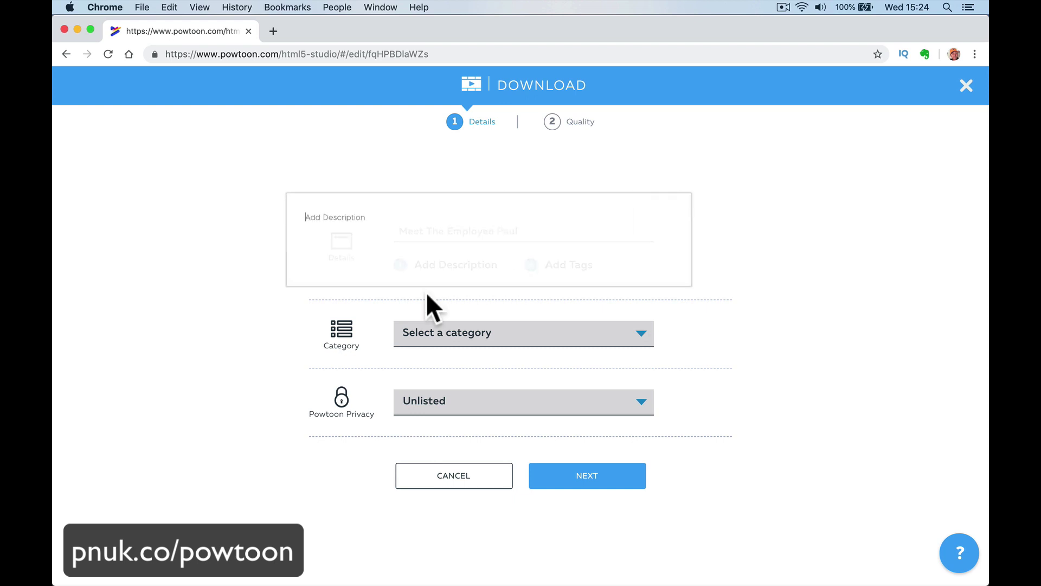
type("Meet Paul")
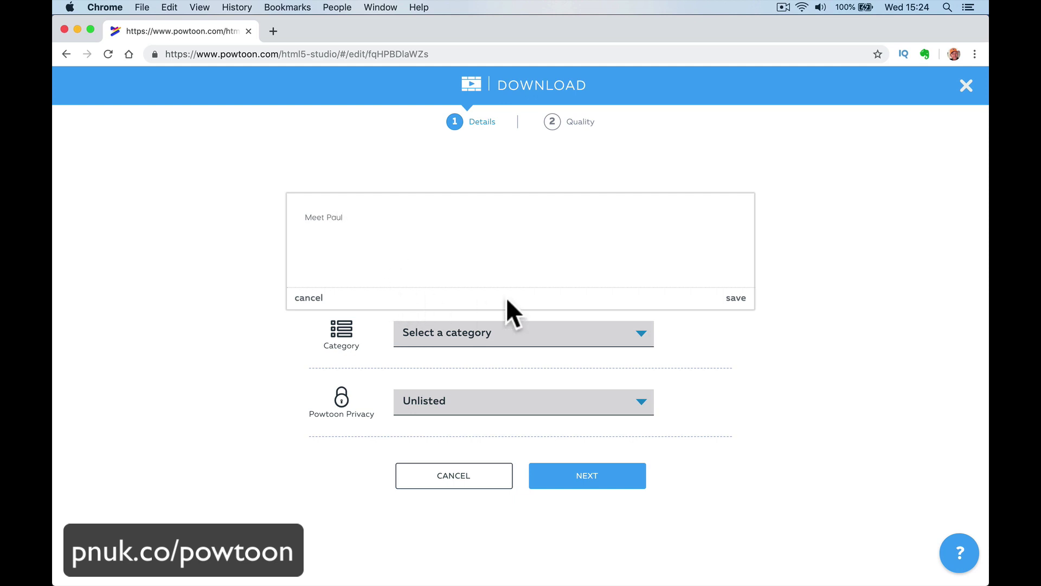
left_click(736, 298)
left_click(569, 249)
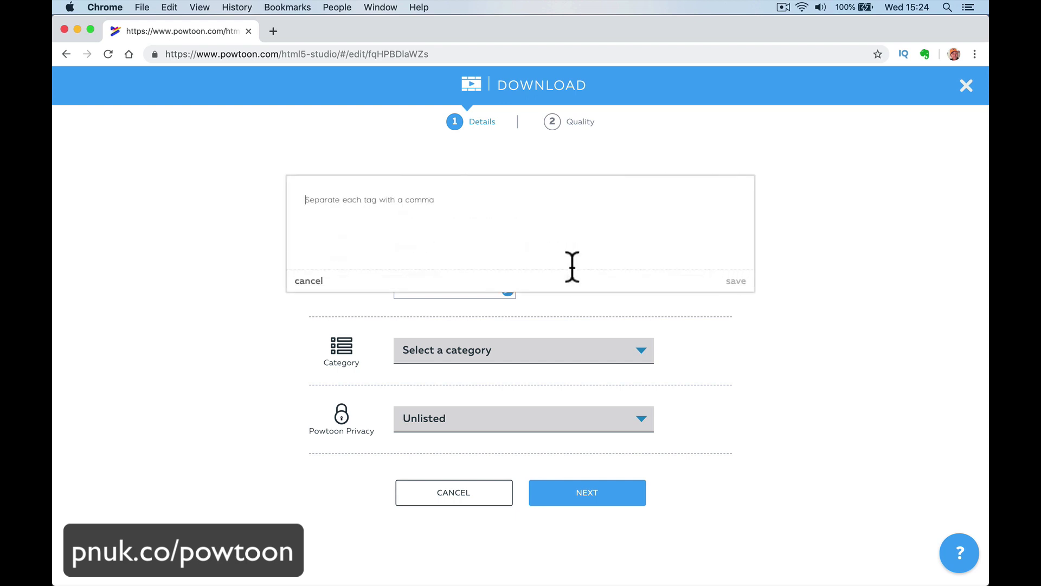
left_click(310, 288)
Set the category to Events & Greeting Cards with Unlisted privacy and continue.
left_click(490, 350)
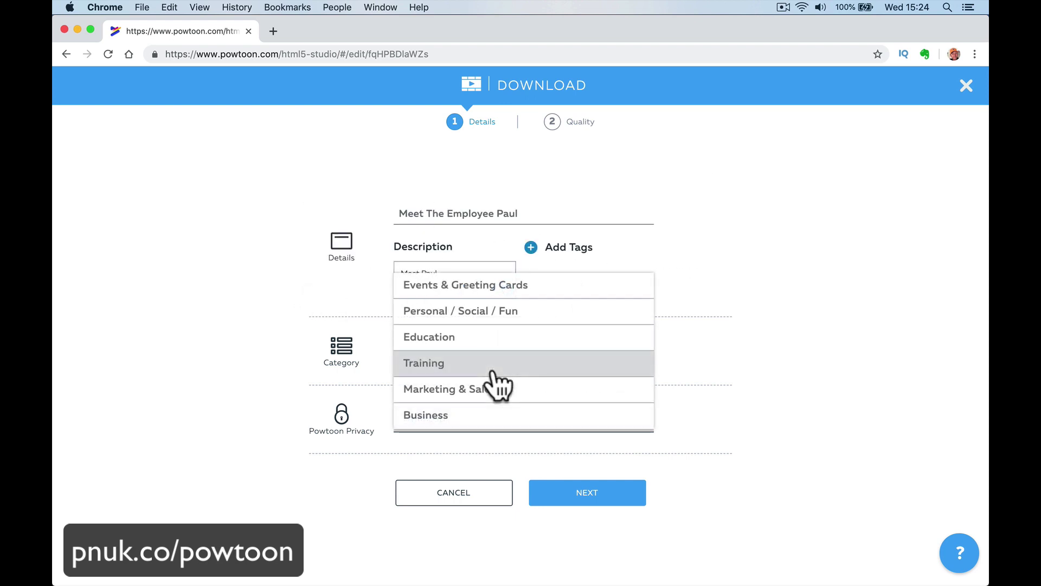
left_click(534, 288)
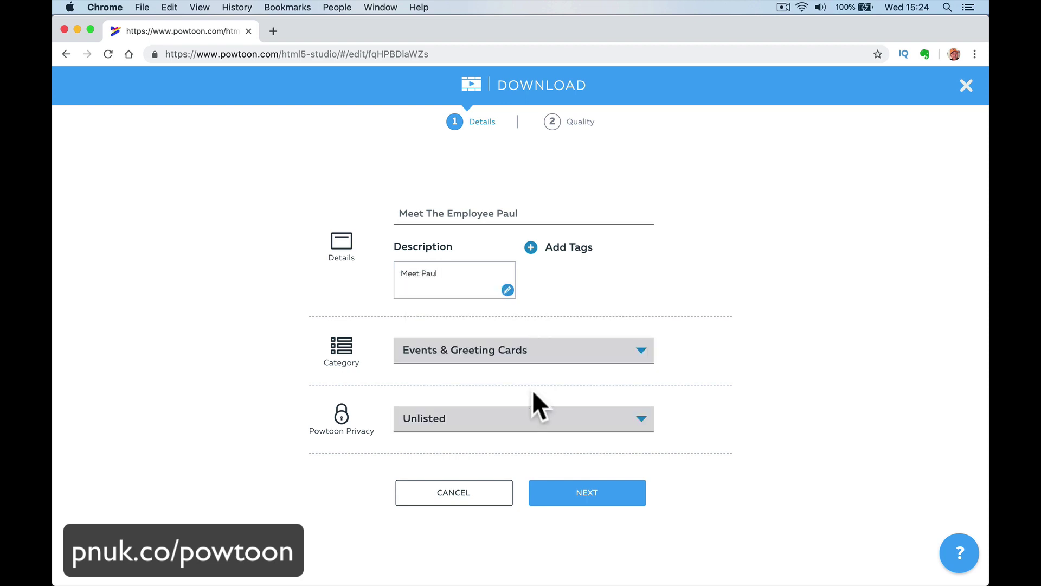
left_click(520, 412)
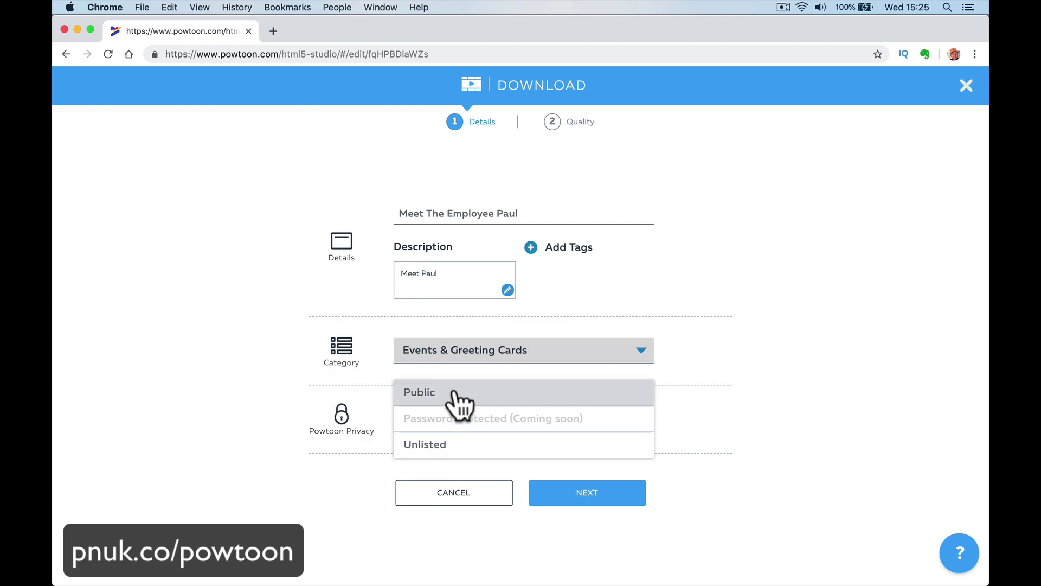
left_click(502, 444)
left_click(500, 423)
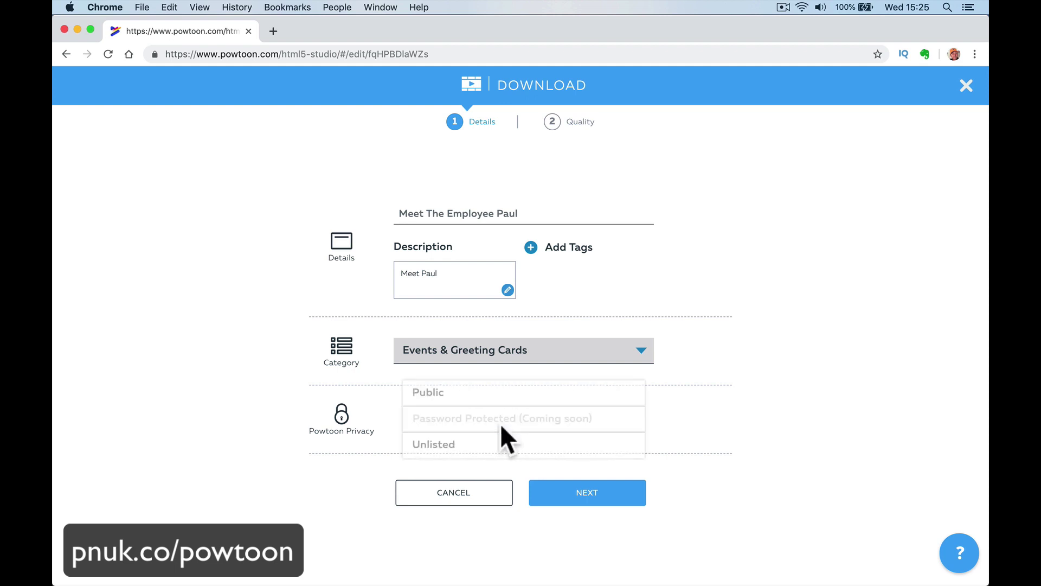
left_click(498, 441)
left_click(558, 493)
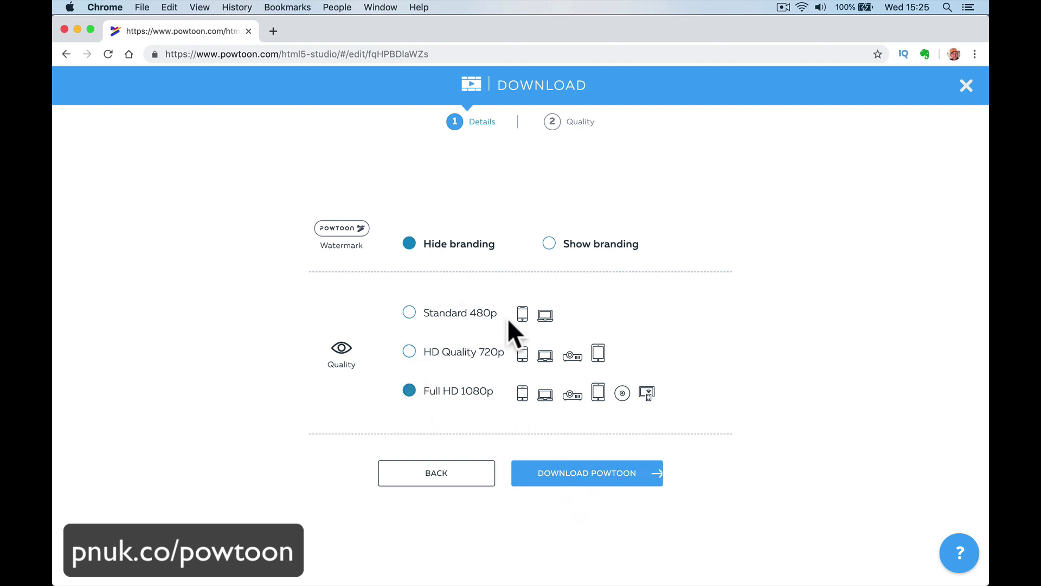
Start the Full HD download, confirm leaving the editor, and open the publishing options.
left_click(599, 475)
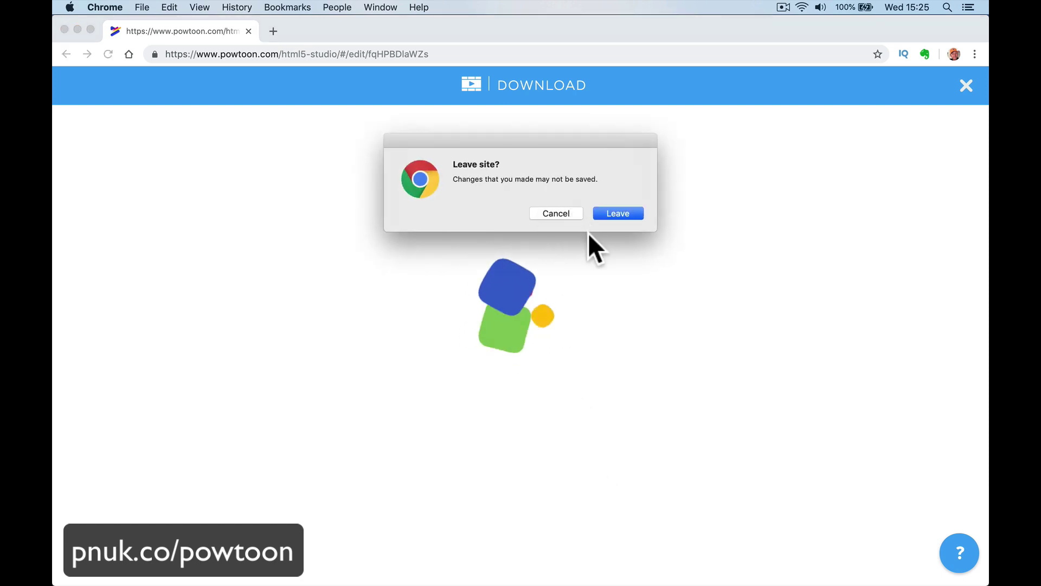
left_click(598, 215)
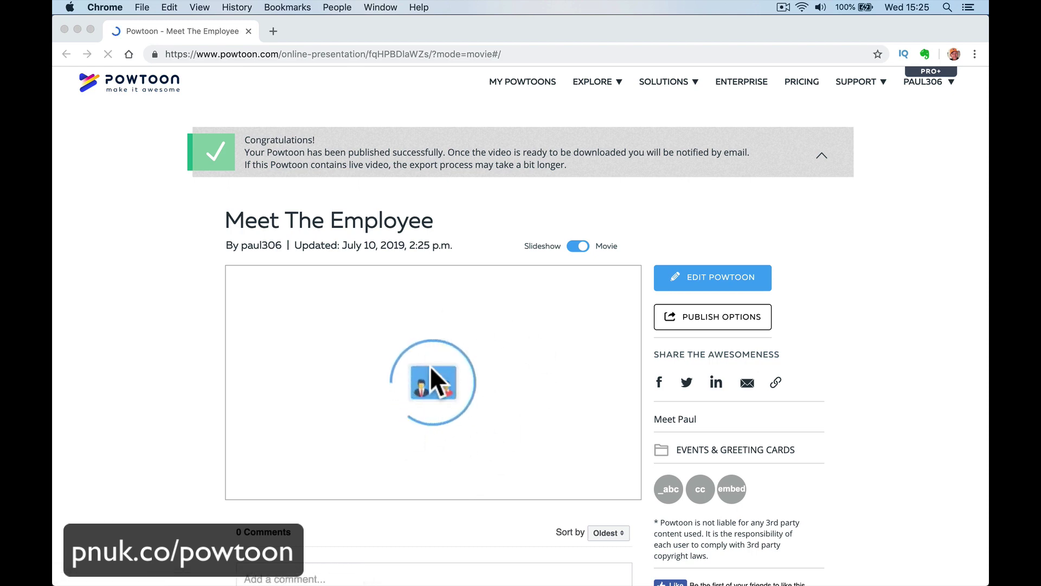
left_click(678, 318)
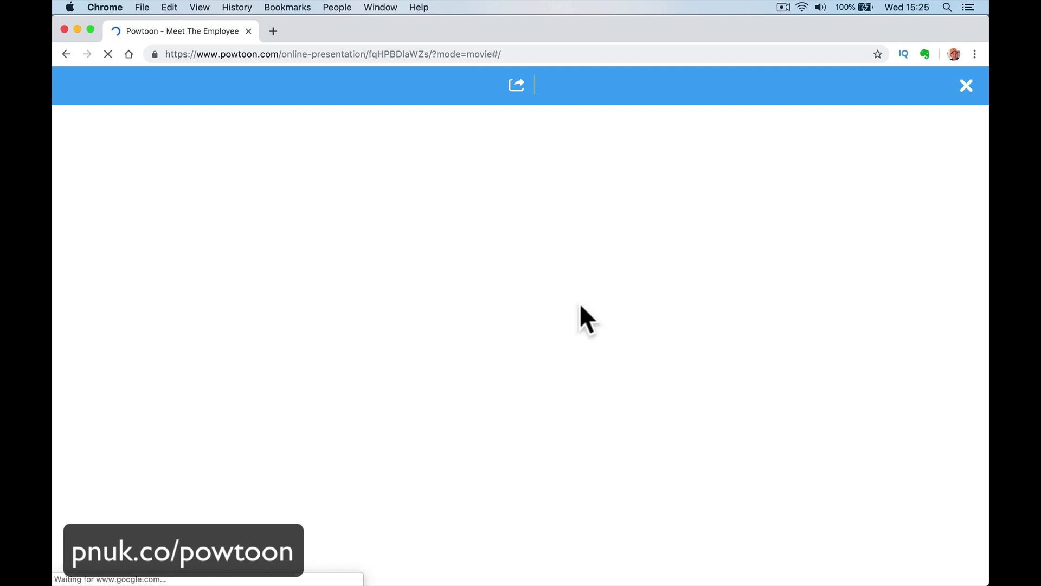
mouse_move(377, 571)
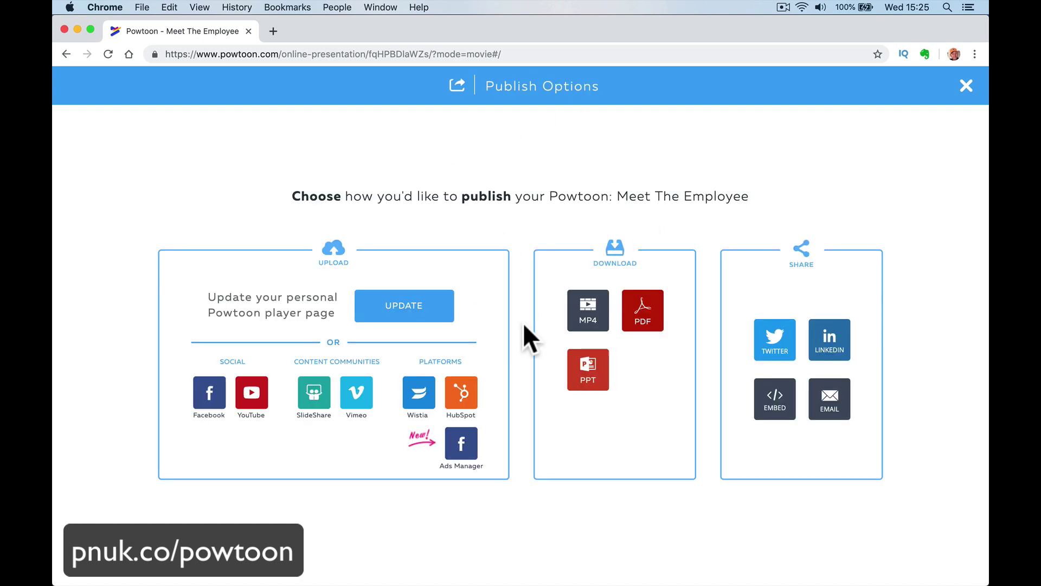
Close the Publish Options overlay to return to the Meet The Employee editor.
left_click(967, 86)
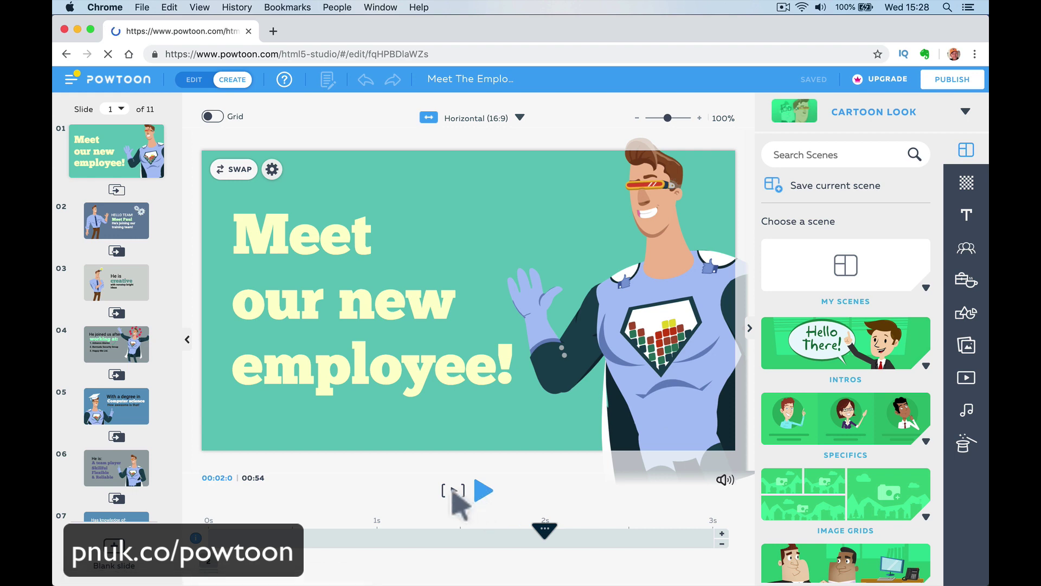
Play the presentation, pause on slide 2, and open the sound library.
left_click(455, 491)
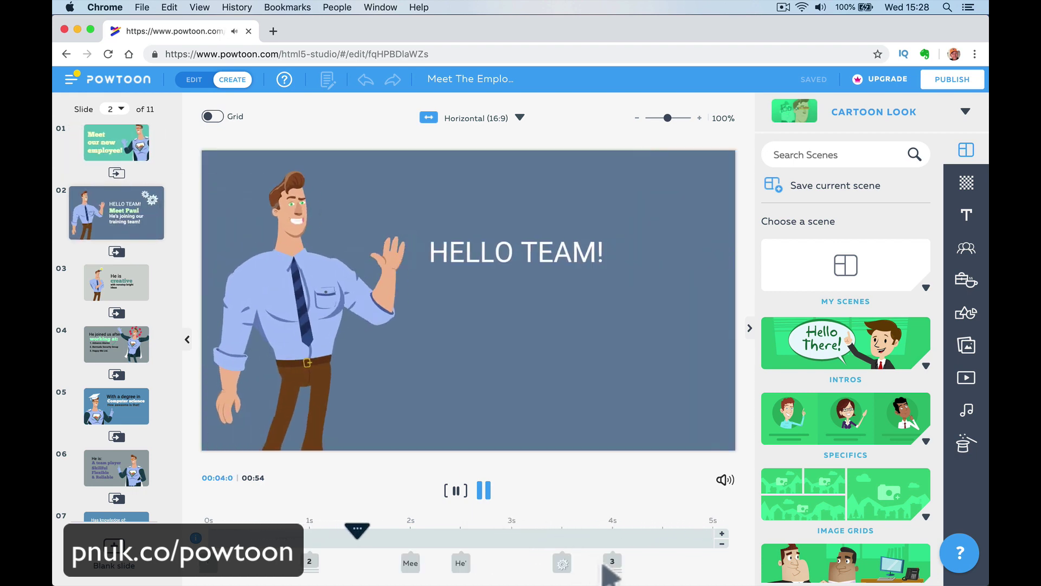
left_click(485, 490)
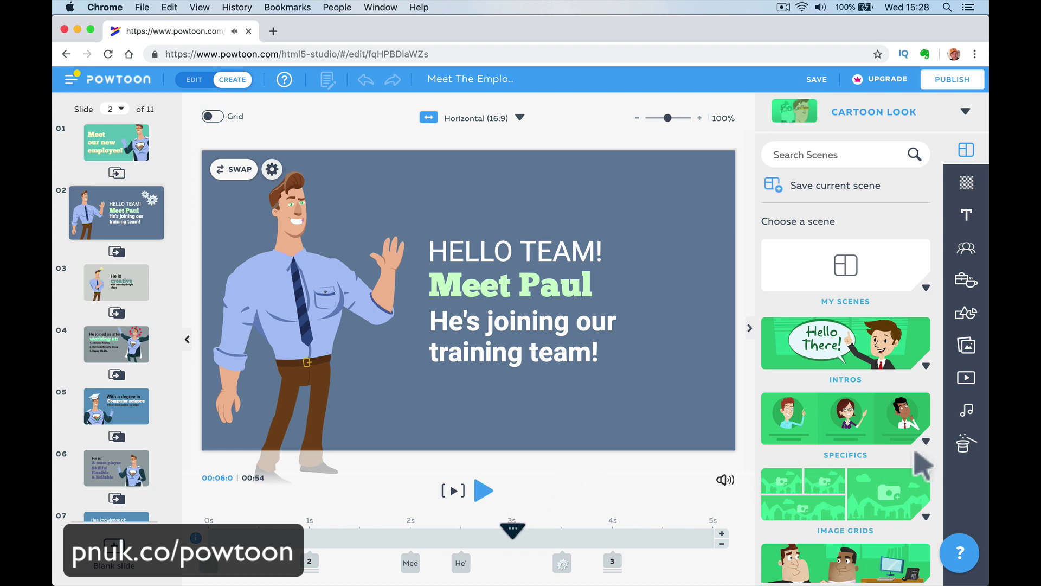
left_click(968, 413)
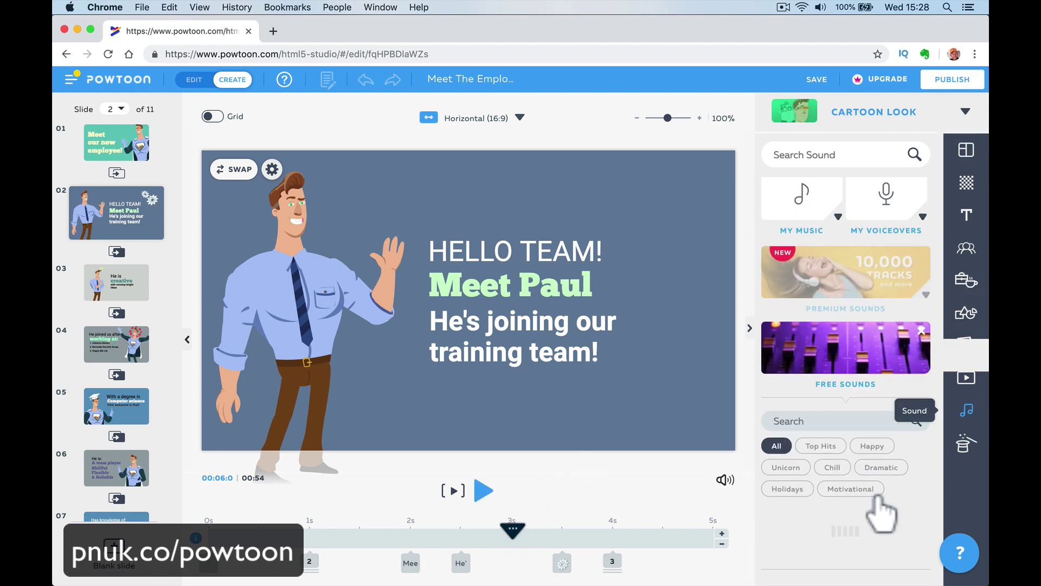
scroll(883, 512, "down", 8)
scroll(837, 326, "down", 10)
scroll(824, 212, "up", 15)
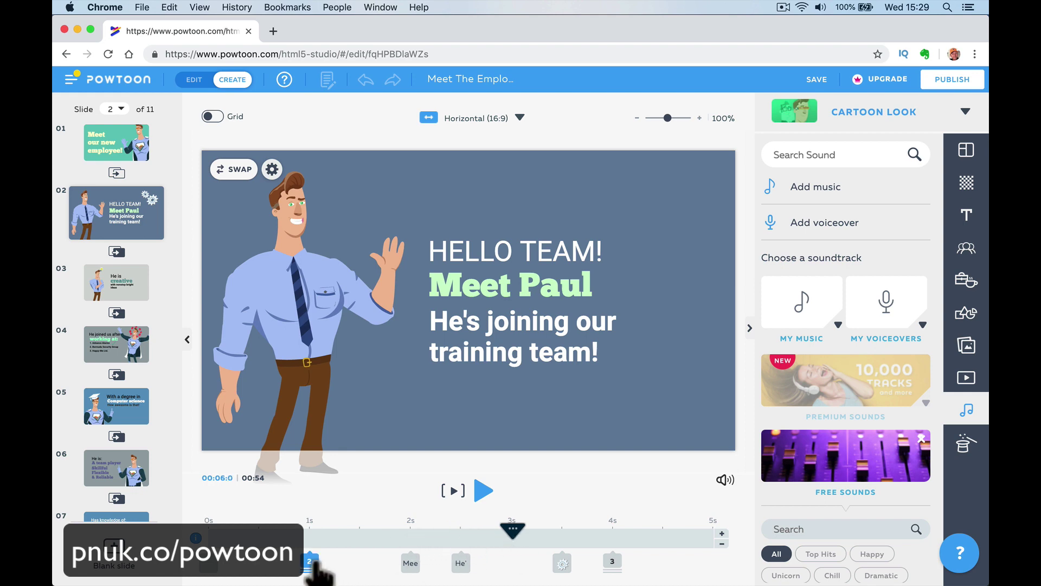
Delay element 2's entrance on slide 2, preview it, and open Add voiceover.
left_click_drag(310, 563, 511, 562)
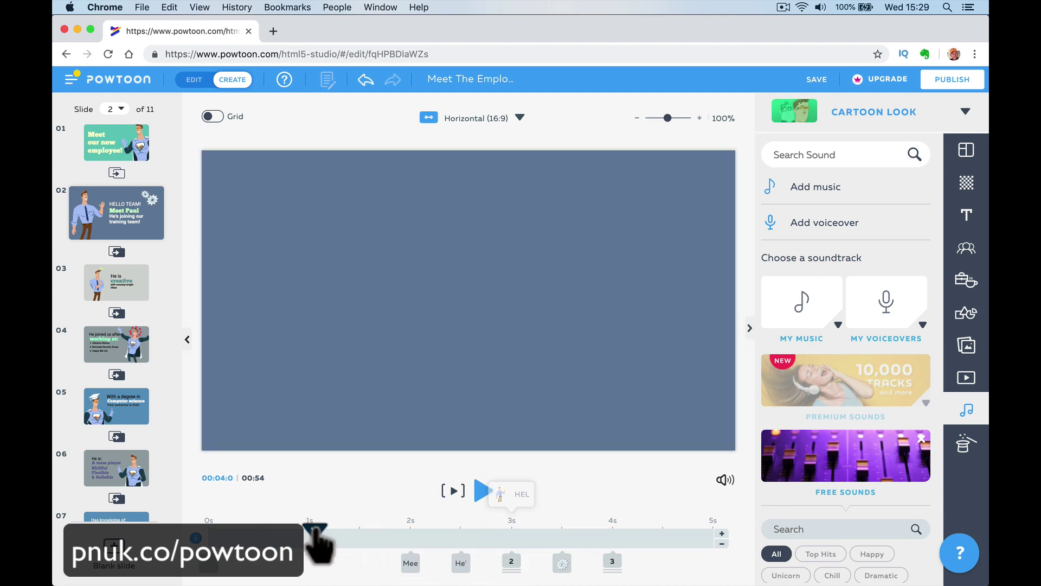
left_click(451, 491)
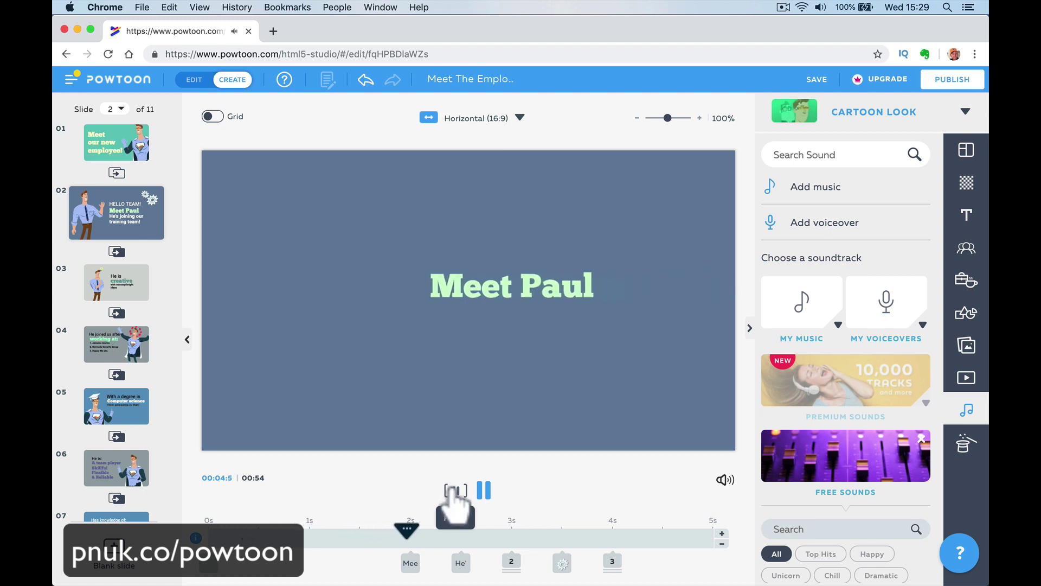
left_click(456, 491)
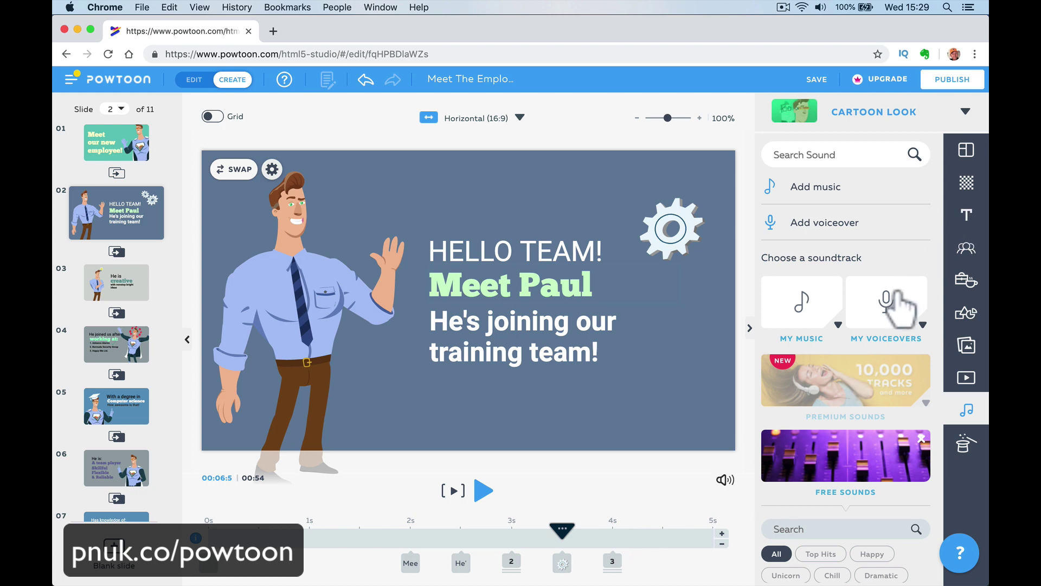
left_click(805, 222)
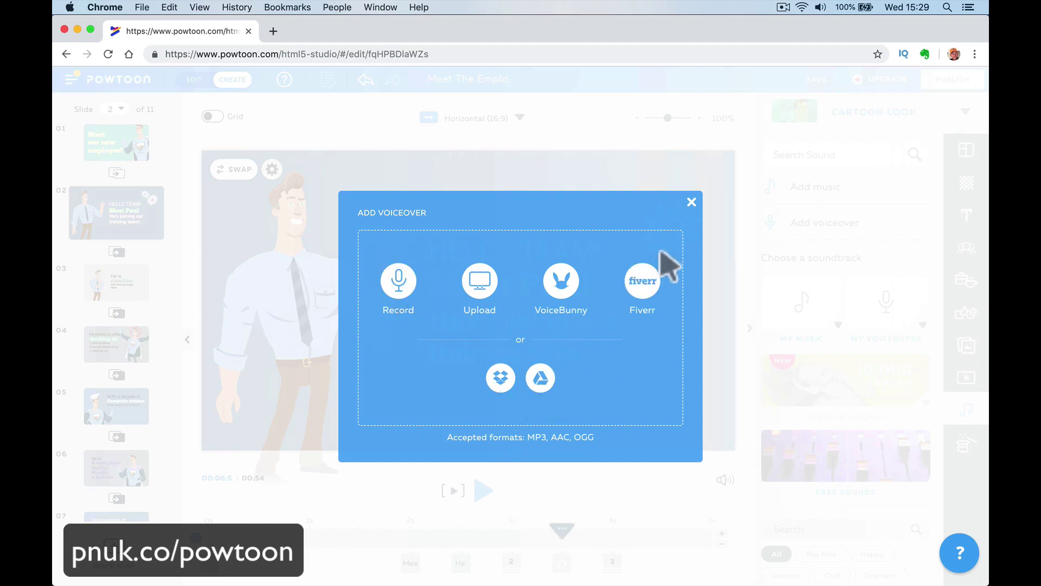
Close the voiceover dialog and browse the sound panel to the Premium Sounds tracks.
left_click(692, 201)
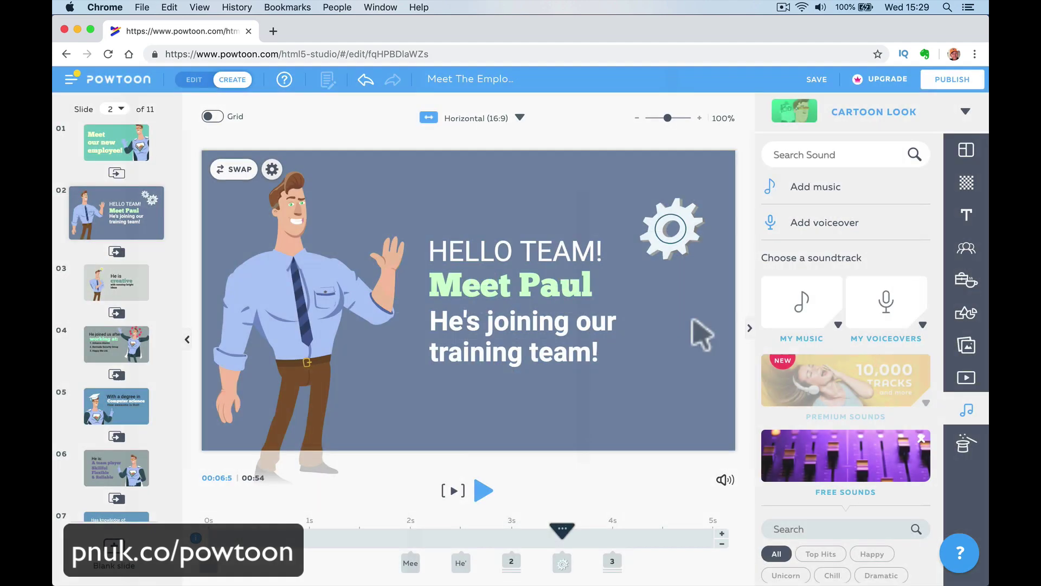
left_click(837, 389)
scroll(836, 388, "down", 5)
scroll(836, 390, "up", 1)
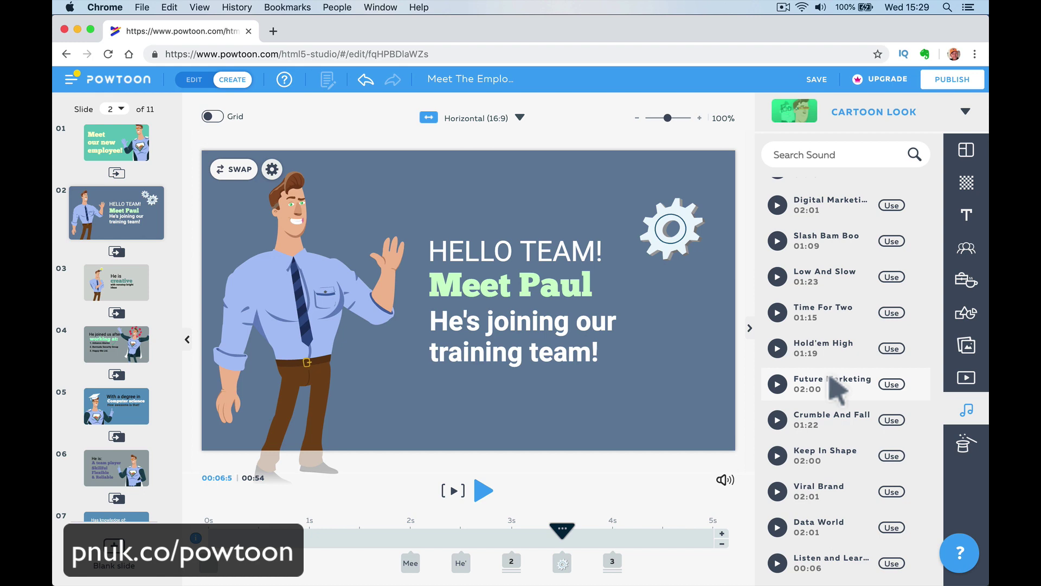
scroll(838, 389, "down", 5)
scroll(838, 389, "up", 4)
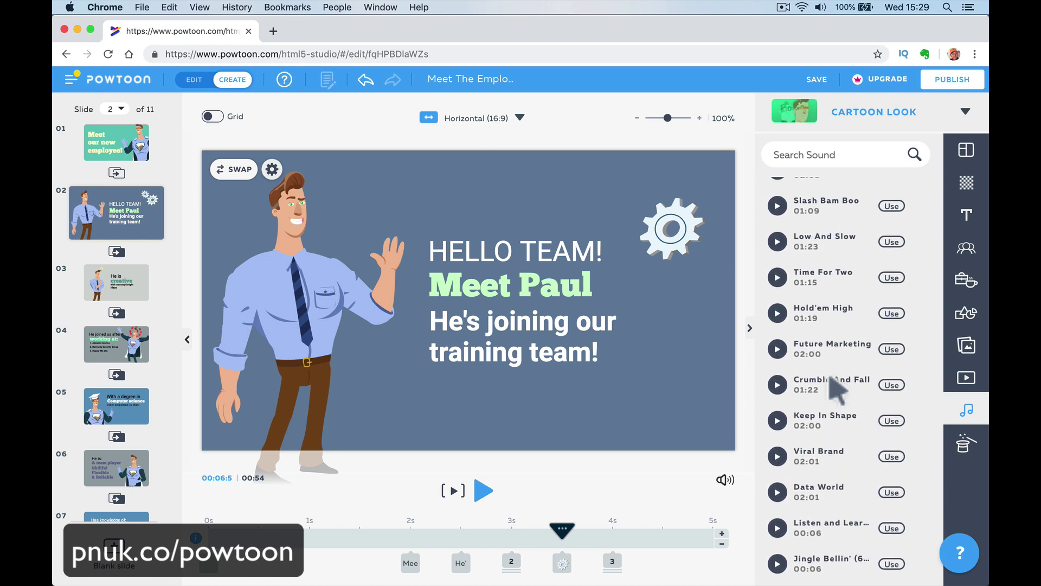
scroll(838, 390, "up", 6)
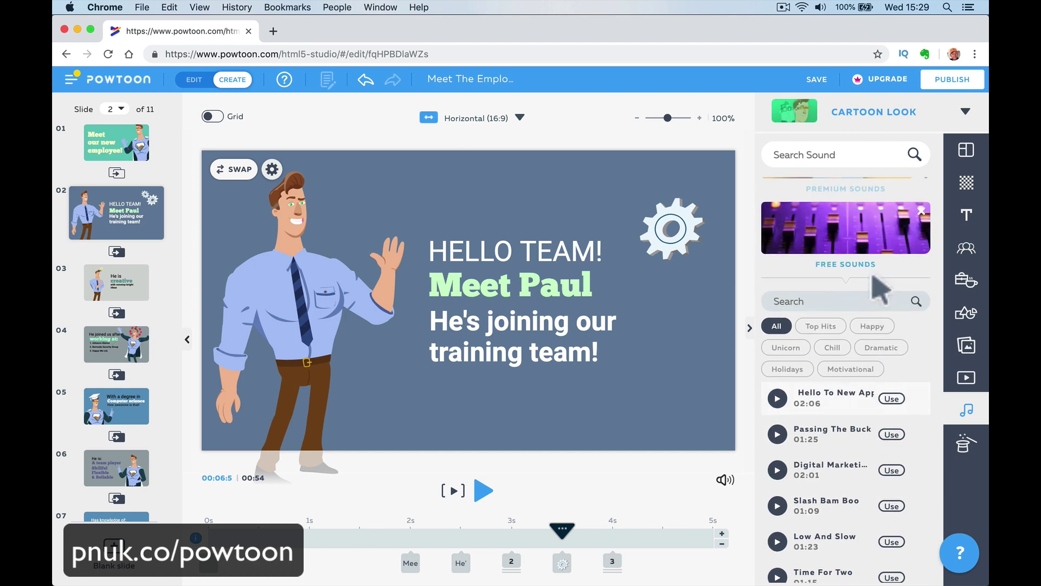
scroll(880, 287, "up", 5)
scroll(880, 286, "down", 2)
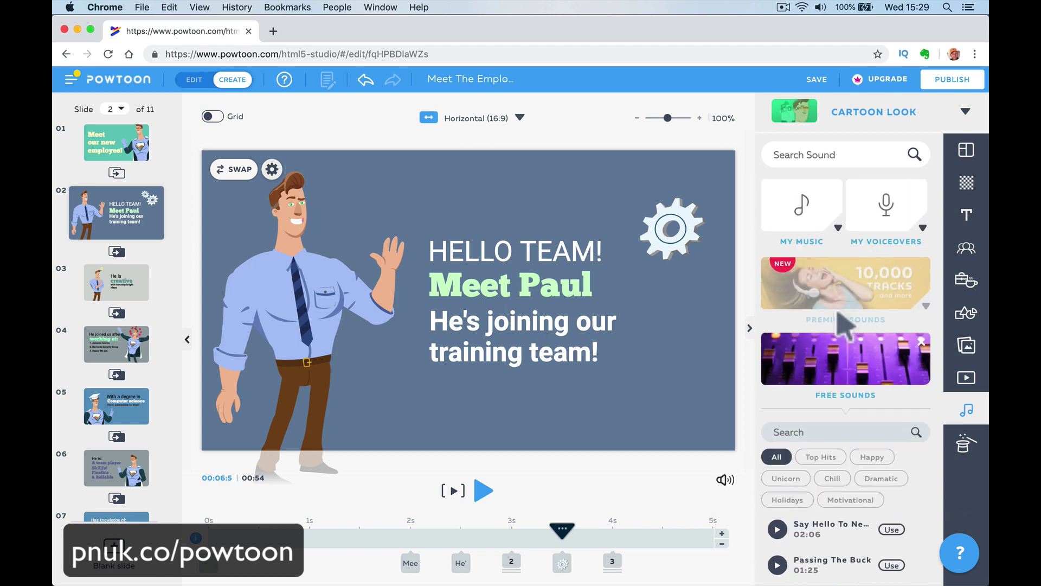
scroll(843, 326, "down", 4)
scroll(837, 310, "up", 3)
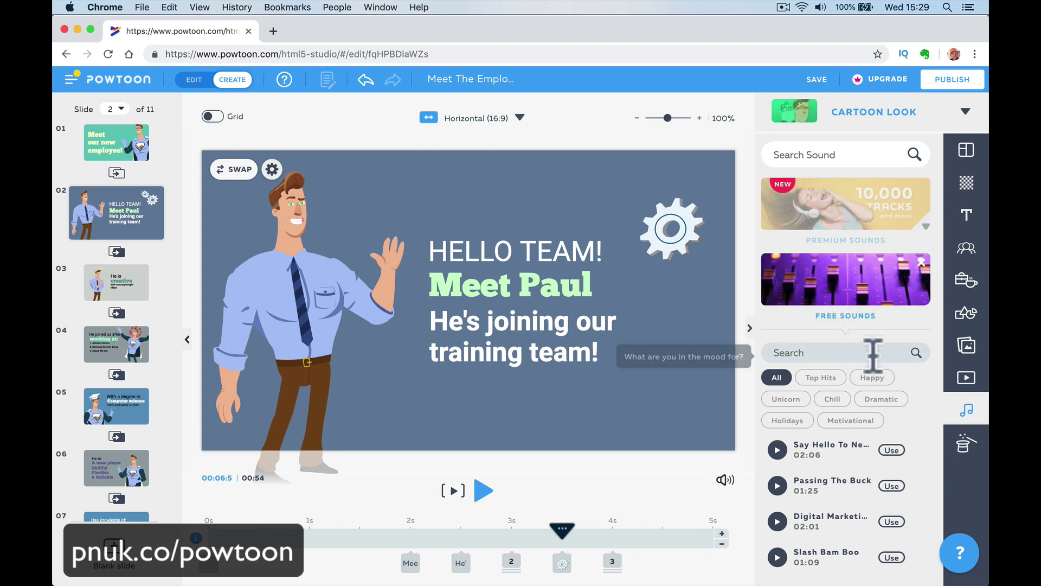
scroll(860, 442, "down", 5)
scroll(860, 445, "up", 3)
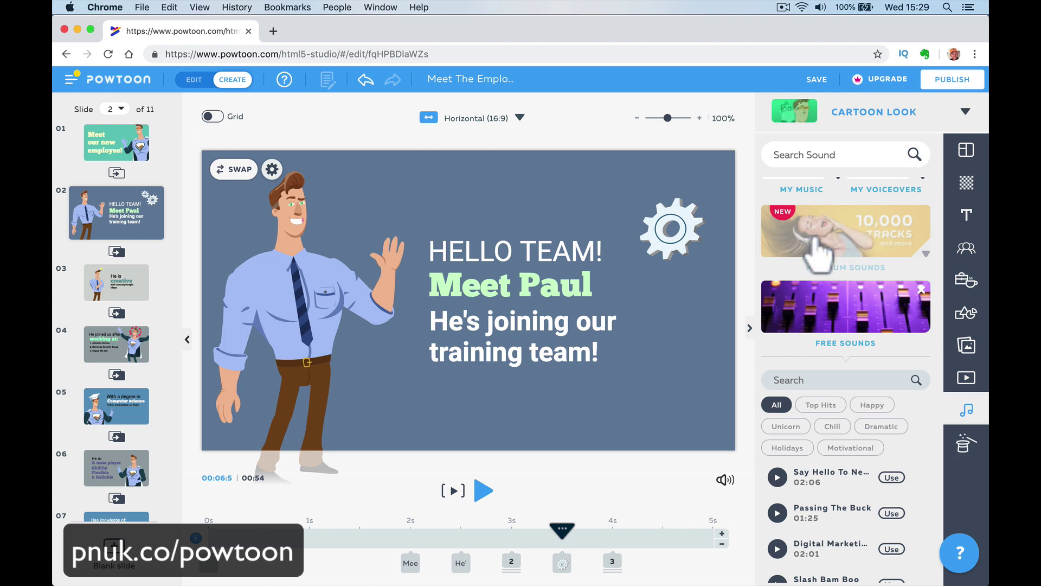
left_click(857, 247)
scroll(853, 389, "down", 2)
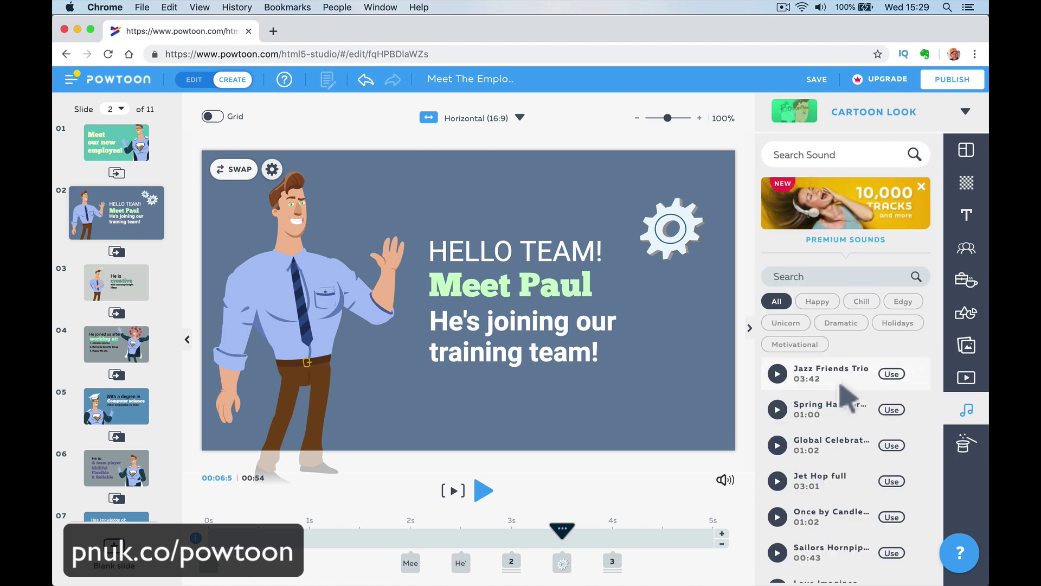
Set Jazz Friends Trio as the soundtrack and close the sound controls.
left_click(892, 374)
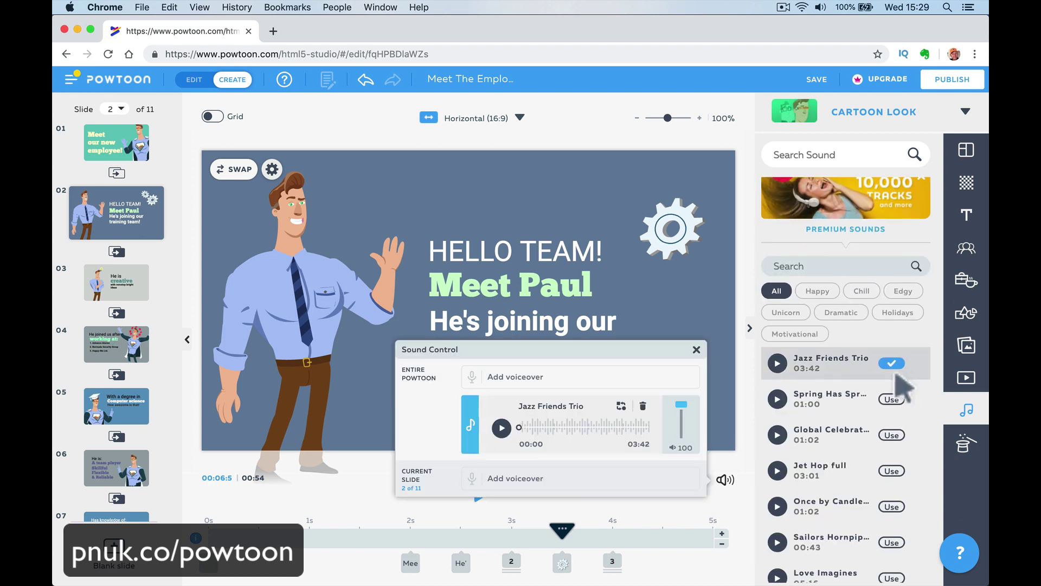
left_click(695, 349)
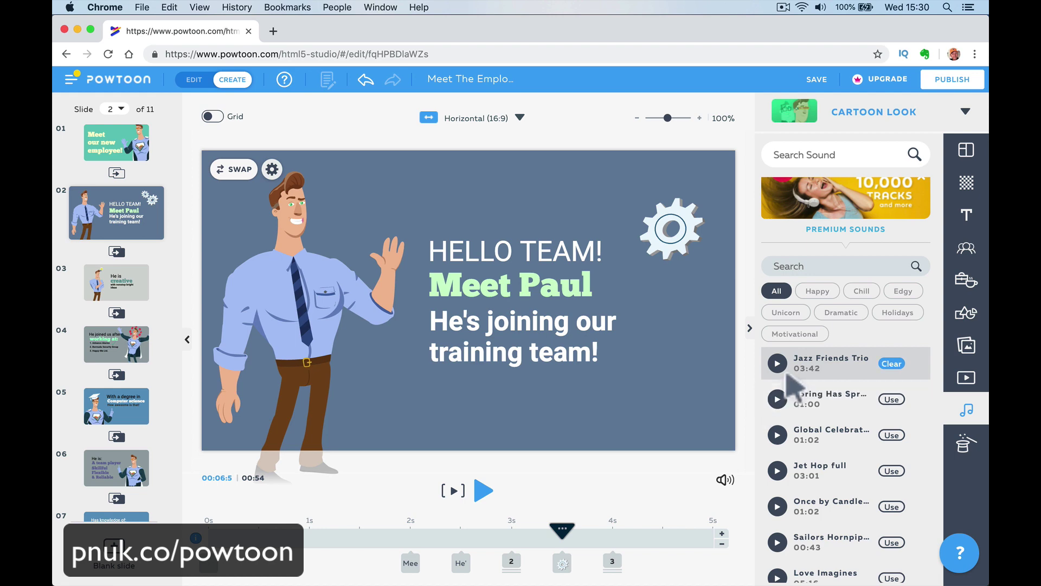
scroll(787, 382, "up", 3)
scroll(784, 353, "down", 5)
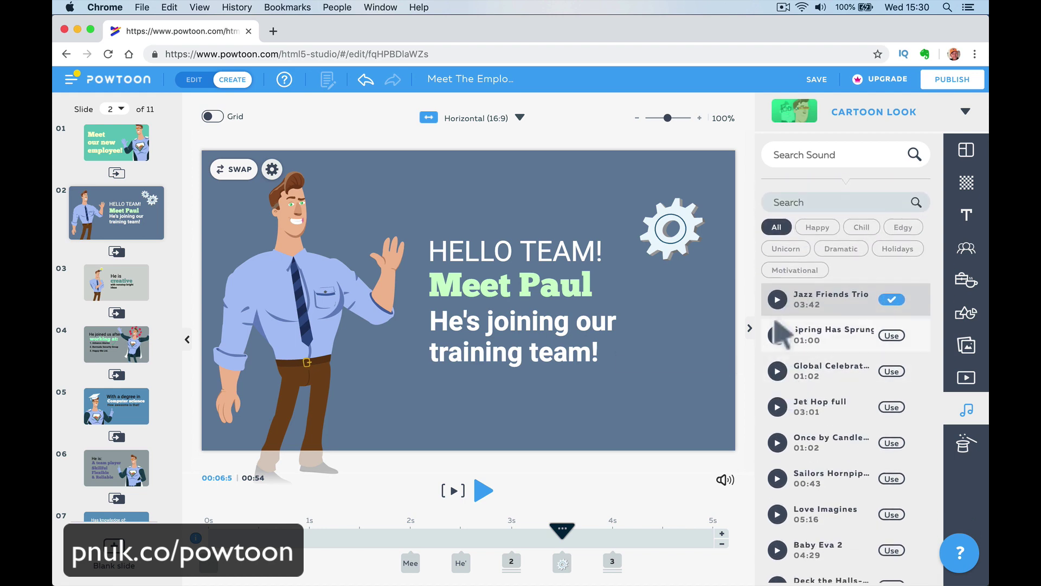
Audition Jazz Friends Trio, Jet Hop, Sailors Hornpipe and Love Imagines, then use Love Imagines.
left_click(777, 299)
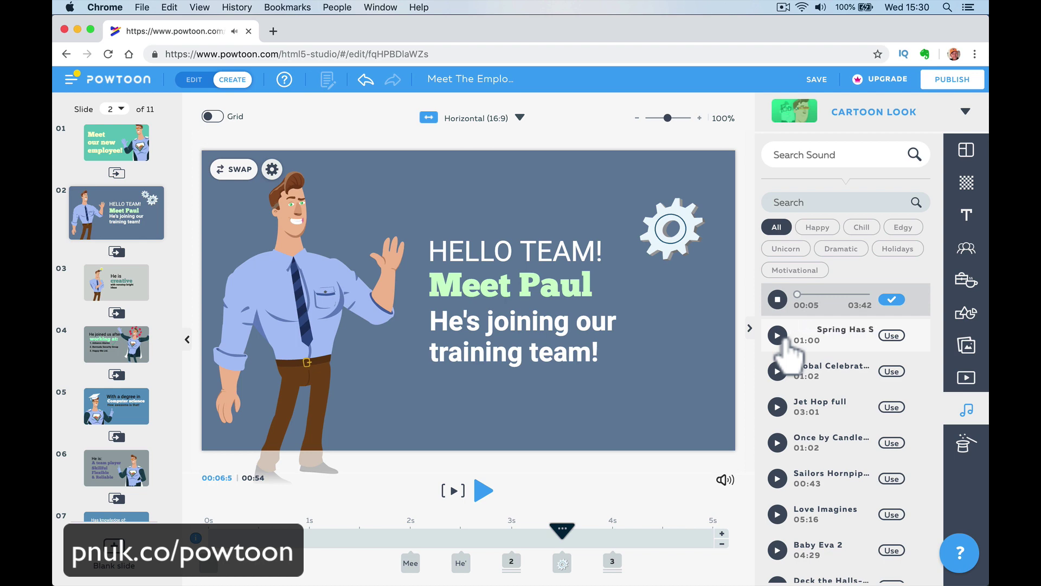
key("XF86AudioLowerVolume")
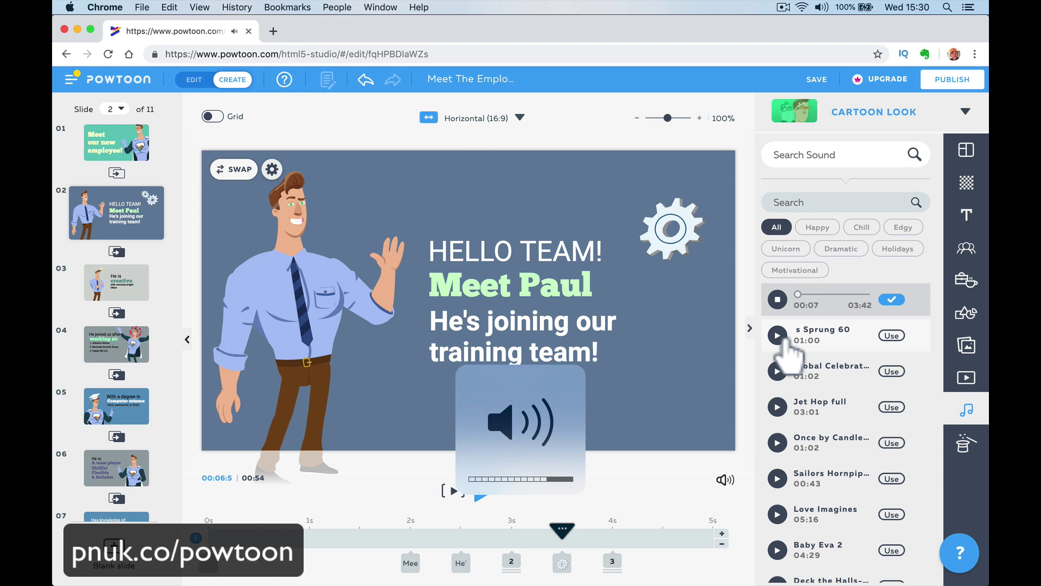
left_click(777, 407)
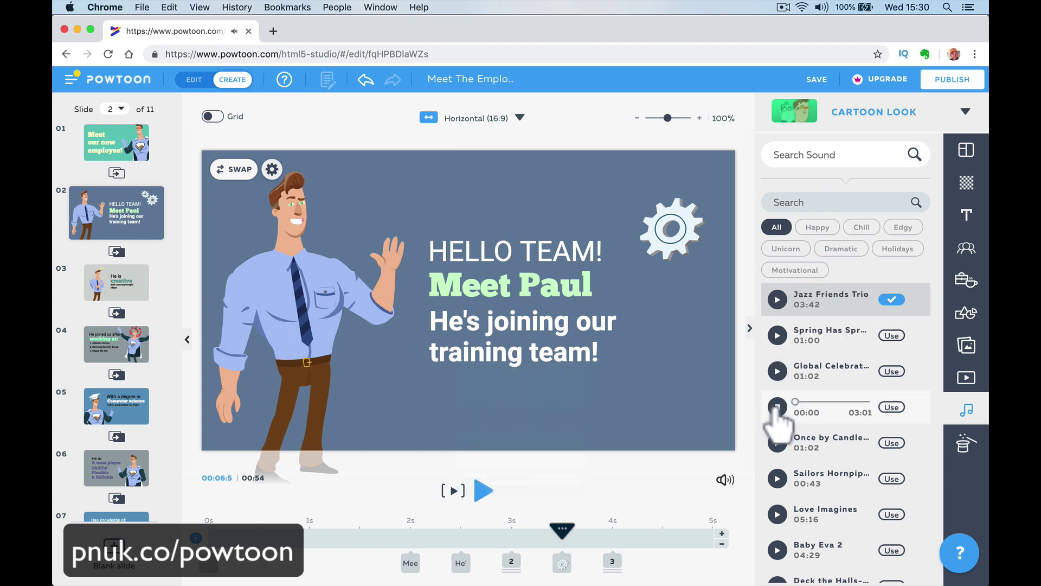
key("XF86AudioLowerVolume")
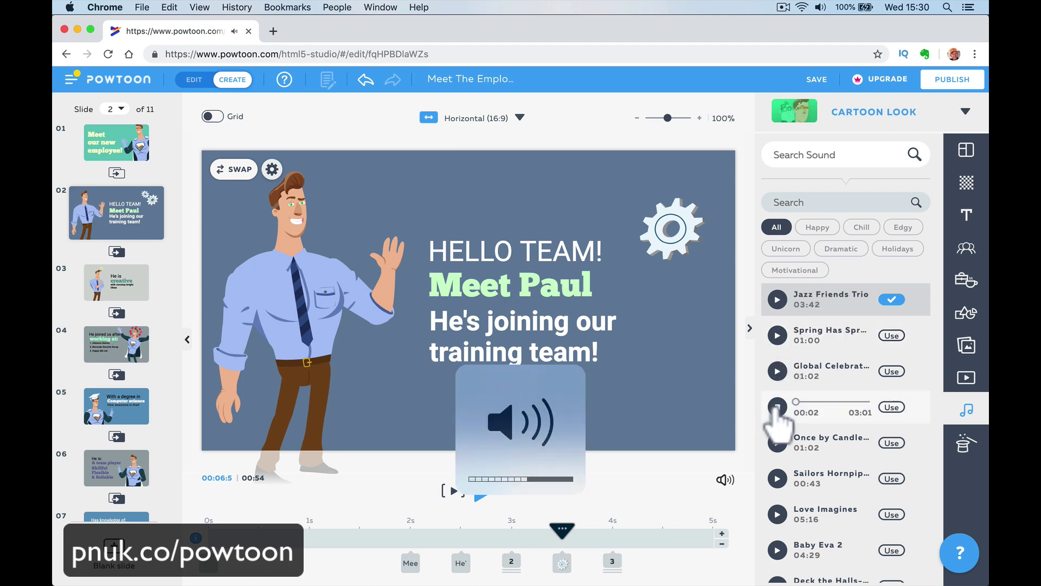
left_click(778, 479)
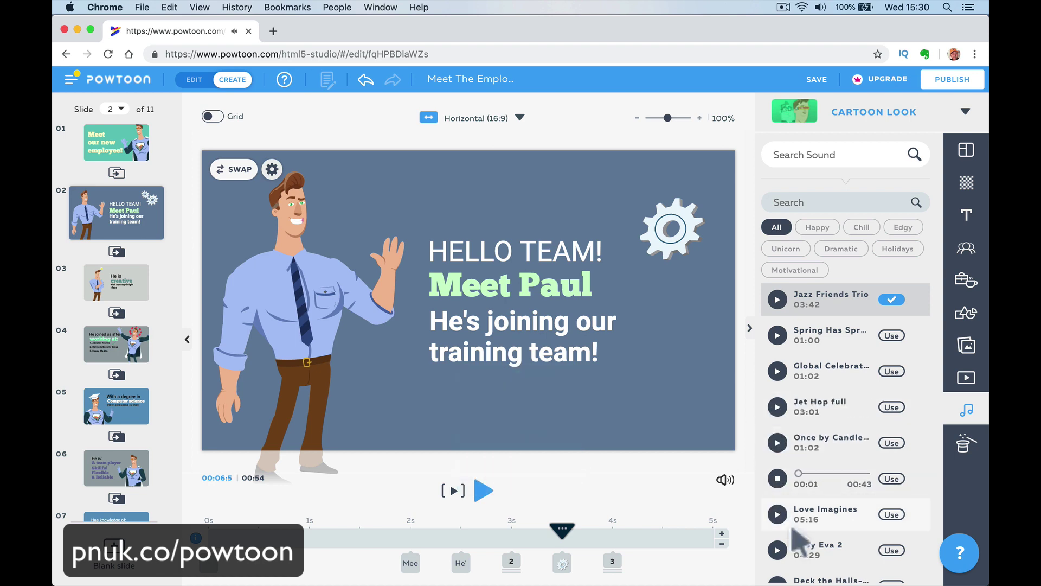
left_click(778, 515)
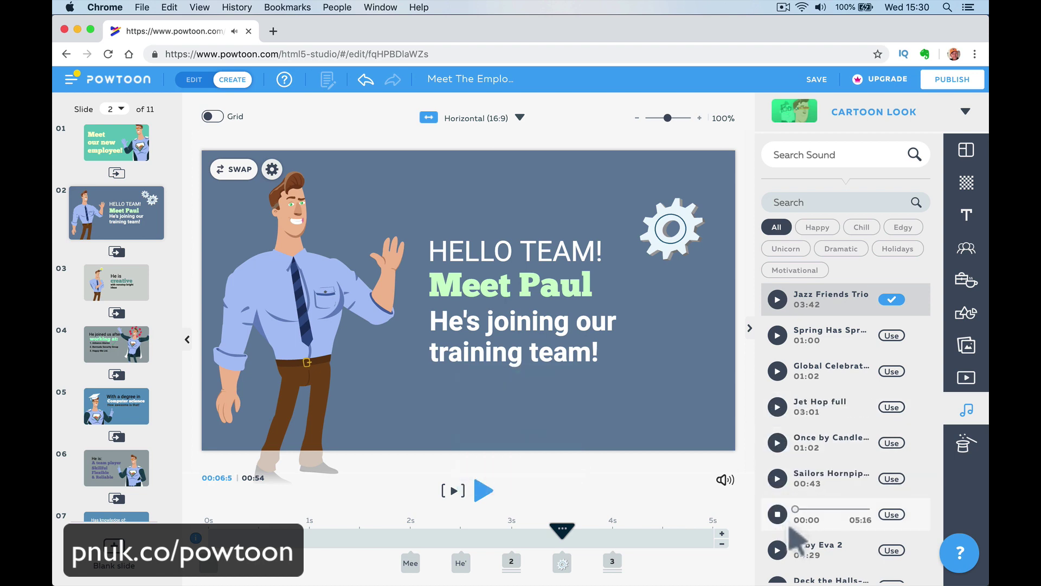
scroll(790, 527, "down", 3)
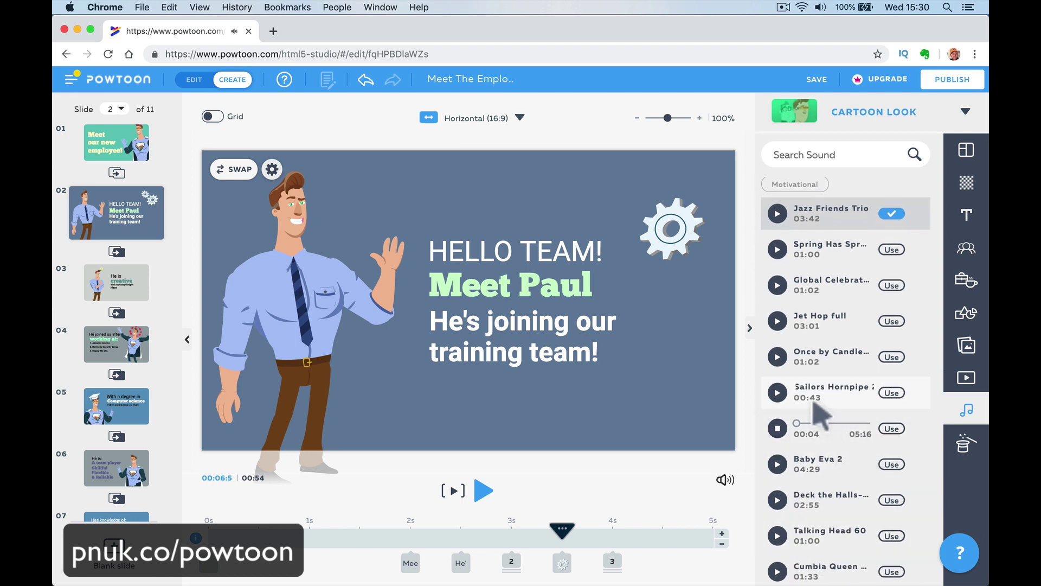
left_click(779, 432)
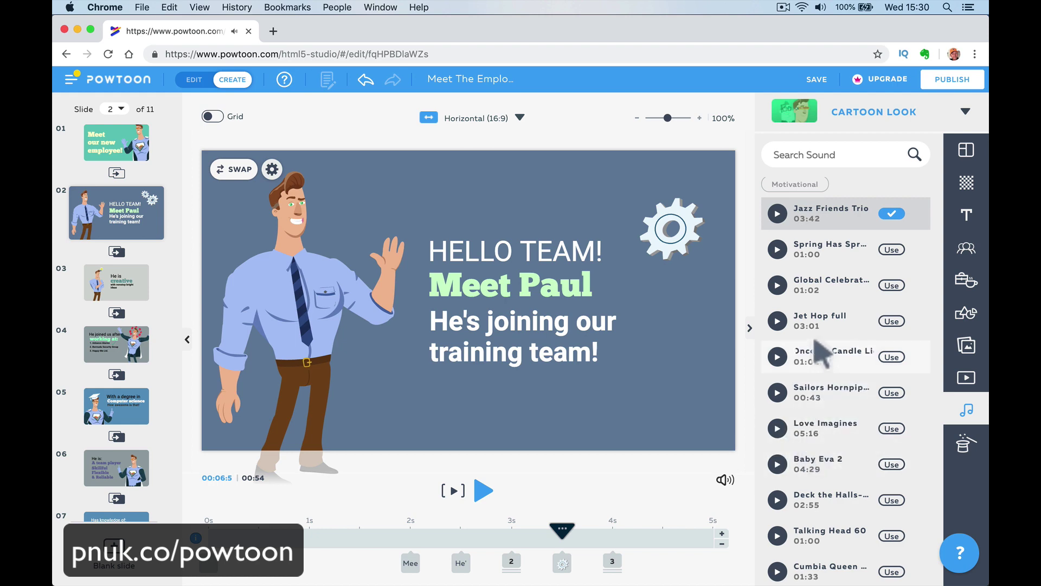
scroll(811, 461, "up", 5)
scroll(808, 456, "down", 4)
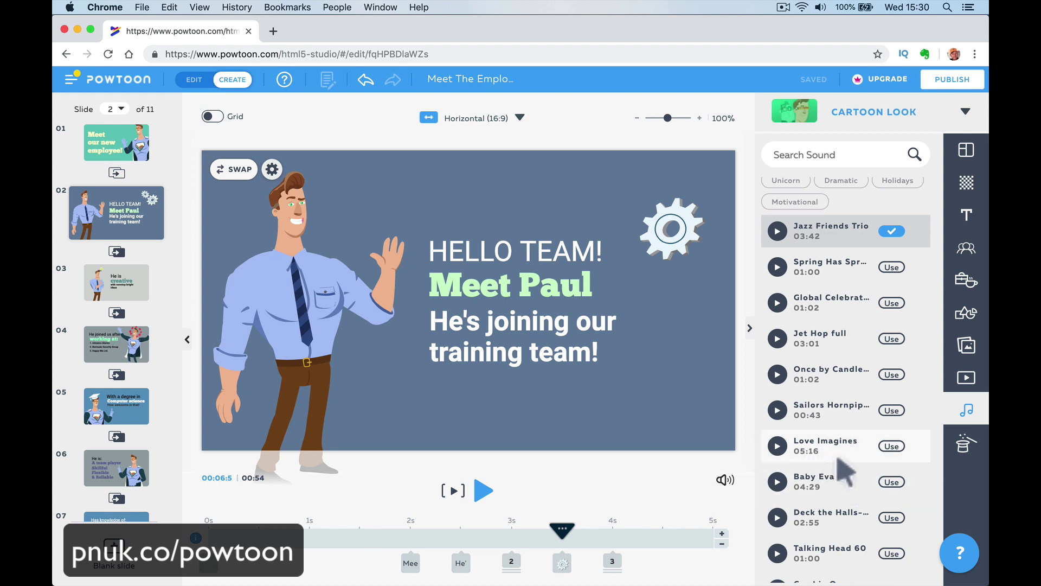
left_click(892, 446)
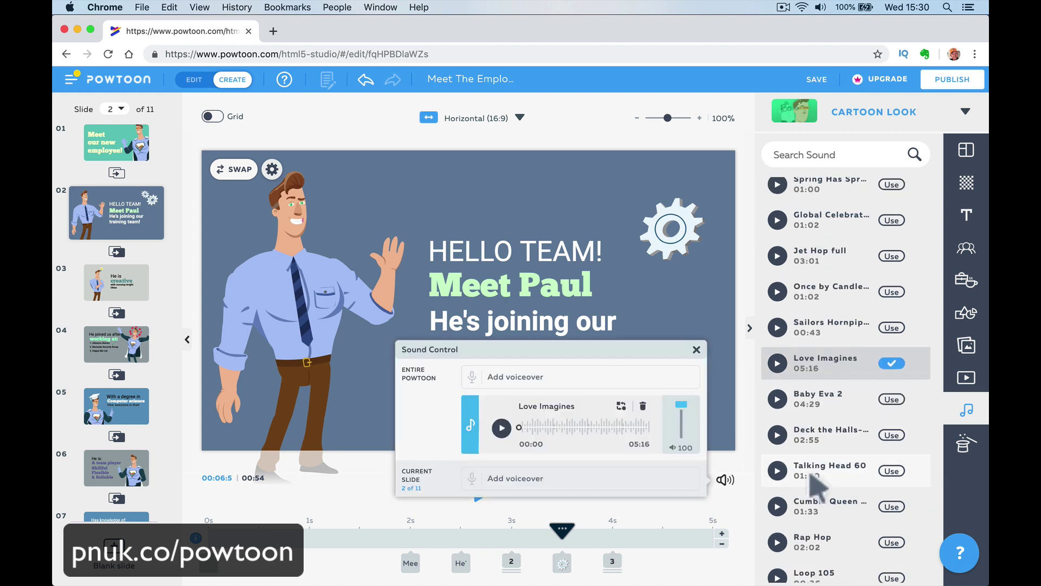
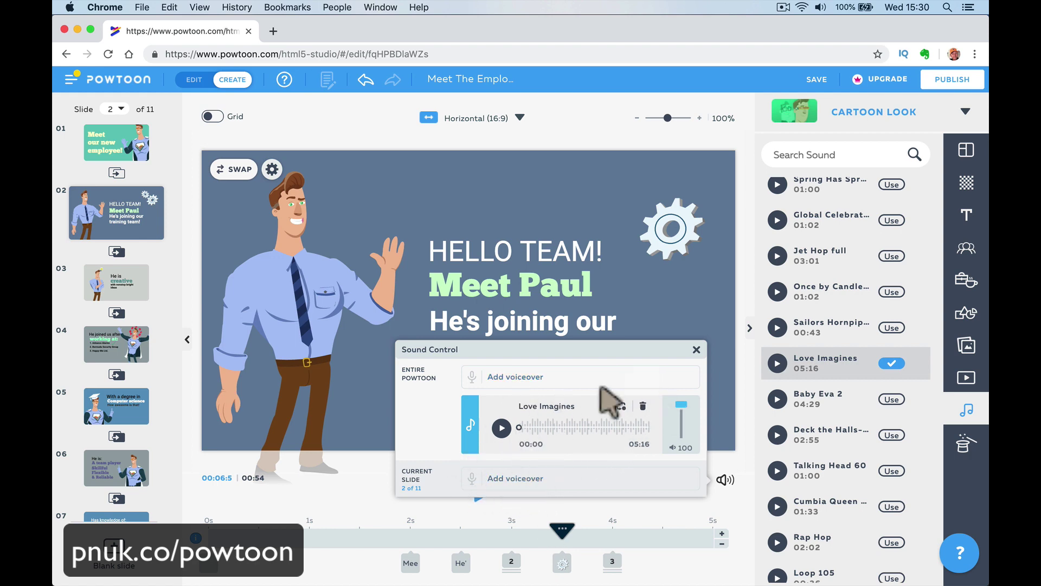
Dismiss the voiceover options without recording, and apply Sailors Hornpipe 2 as the soundtrack.
left_click(580, 380)
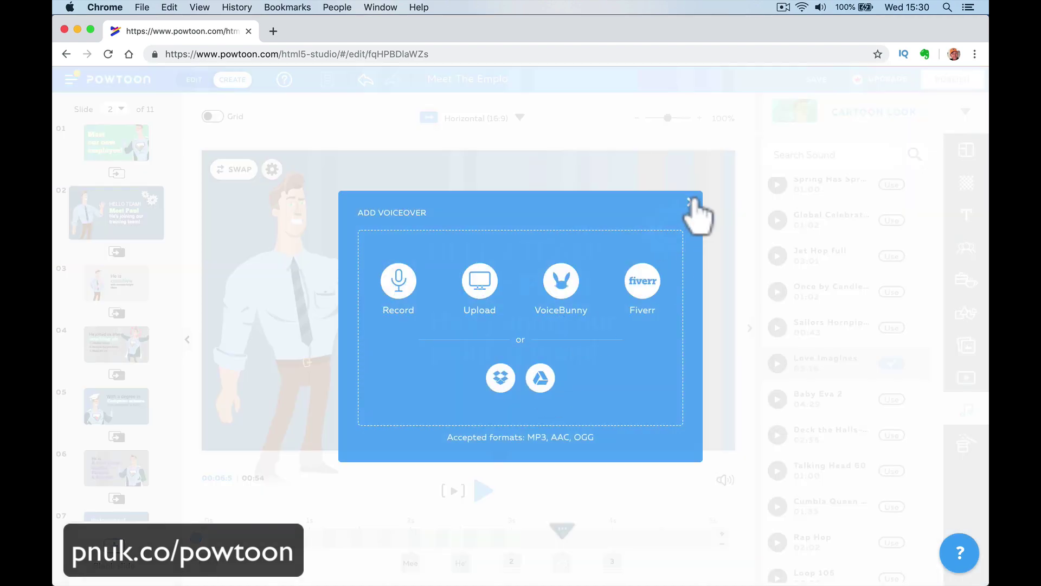
left_click(690, 202)
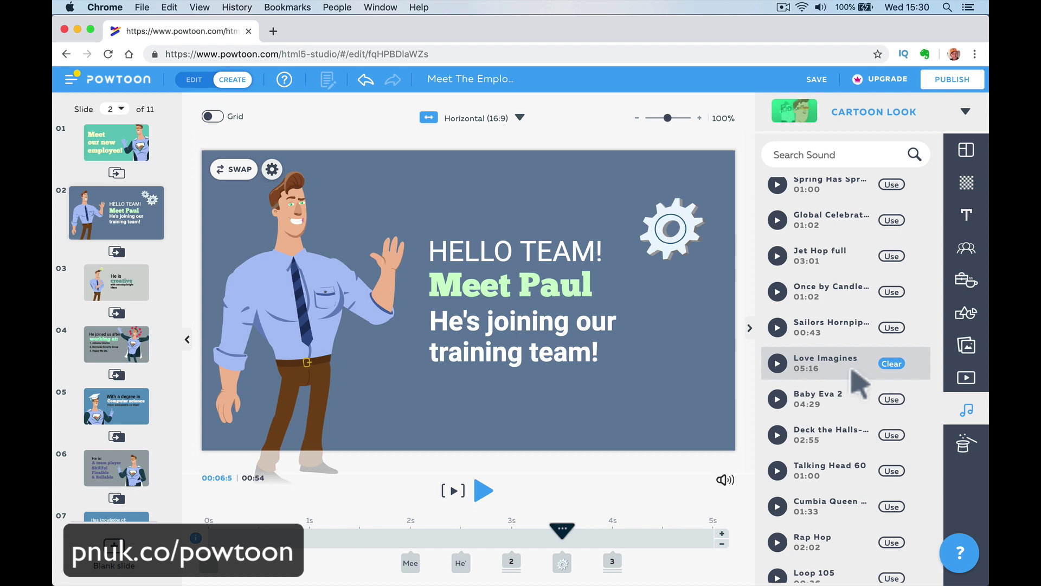
left_click(891, 328)
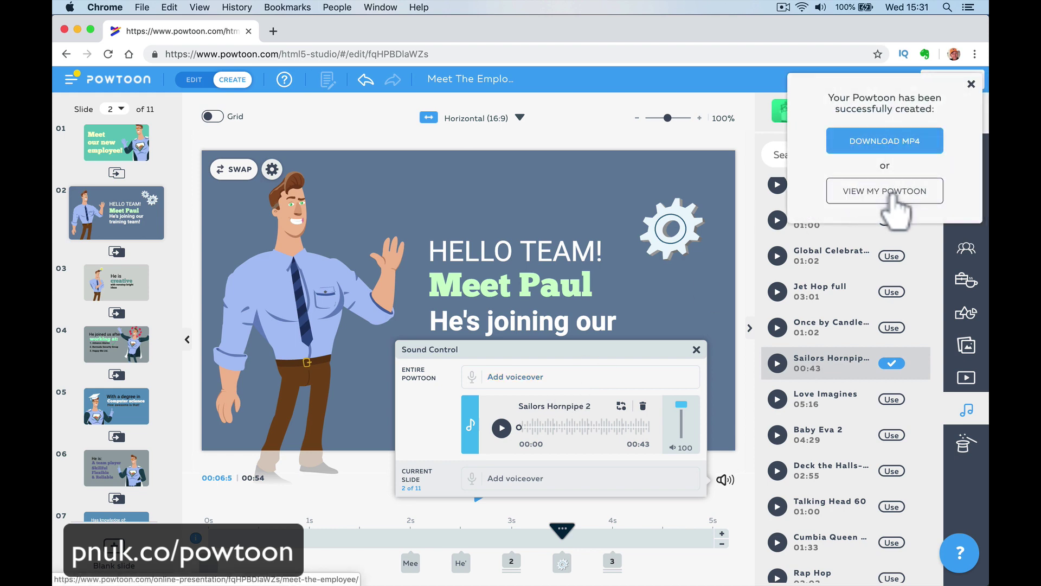
Preview the slides, then replace Sailors Hornpipe 2 with Love Imagines as the soundtrack.
left_click(972, 84)
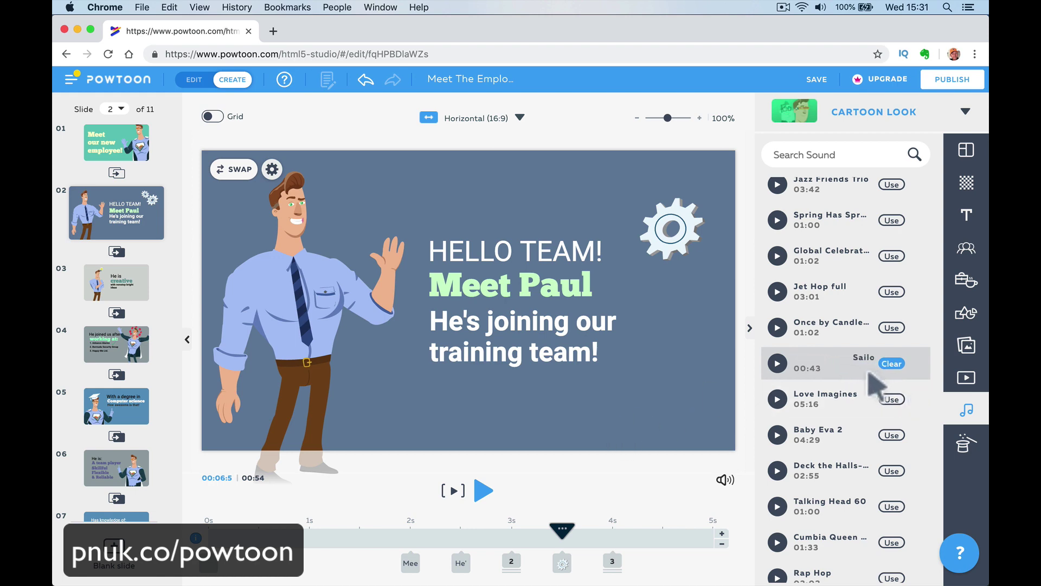
left_click(483, 491)
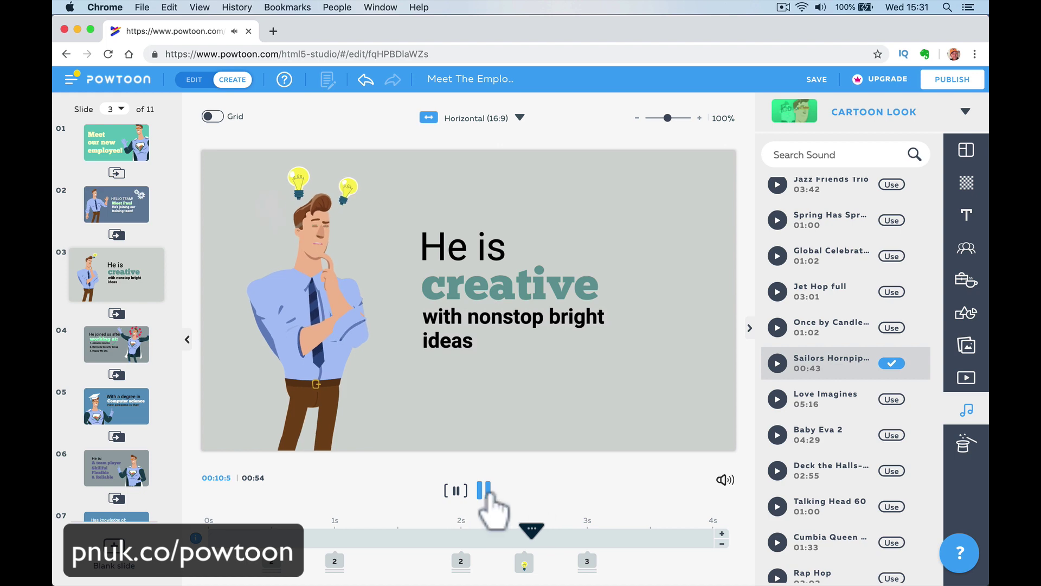
left_click(483, 491)
left_click(891, 400)
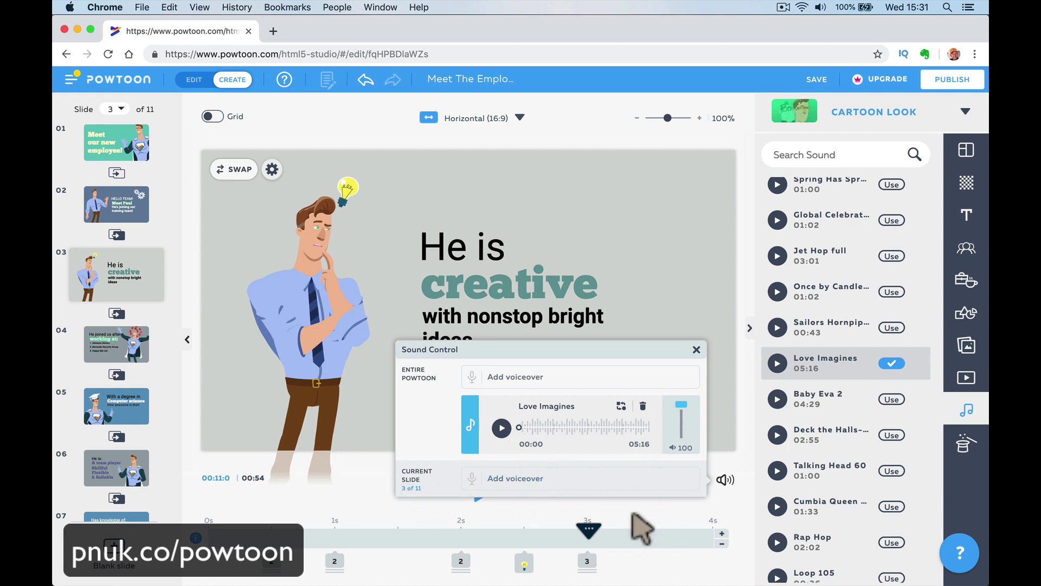
left_click(483, 491)
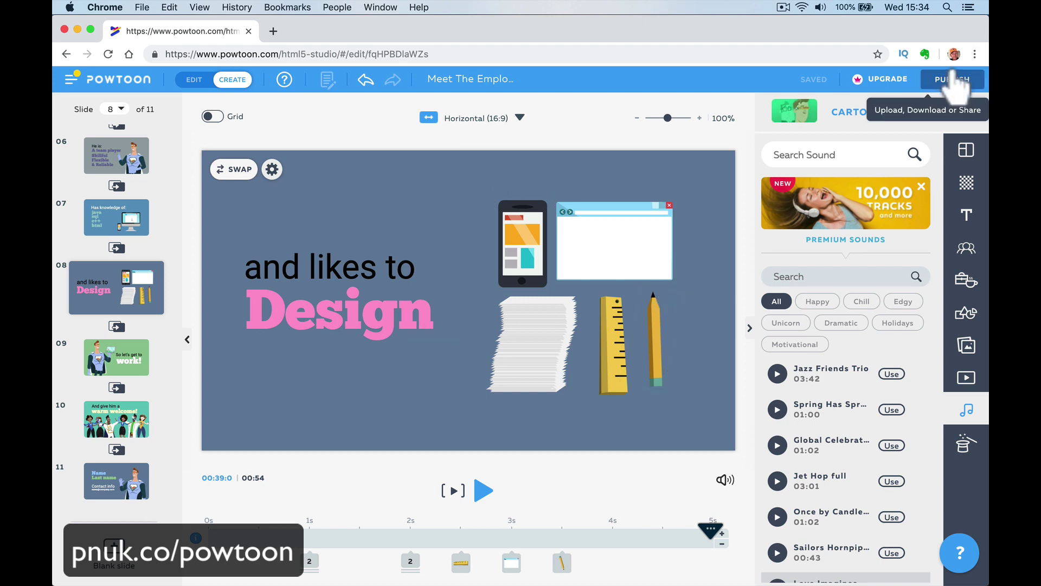
Switch to Mail and follow the View your Powtoon link to the Meet The Employee page.
mouse_move(371, 583)
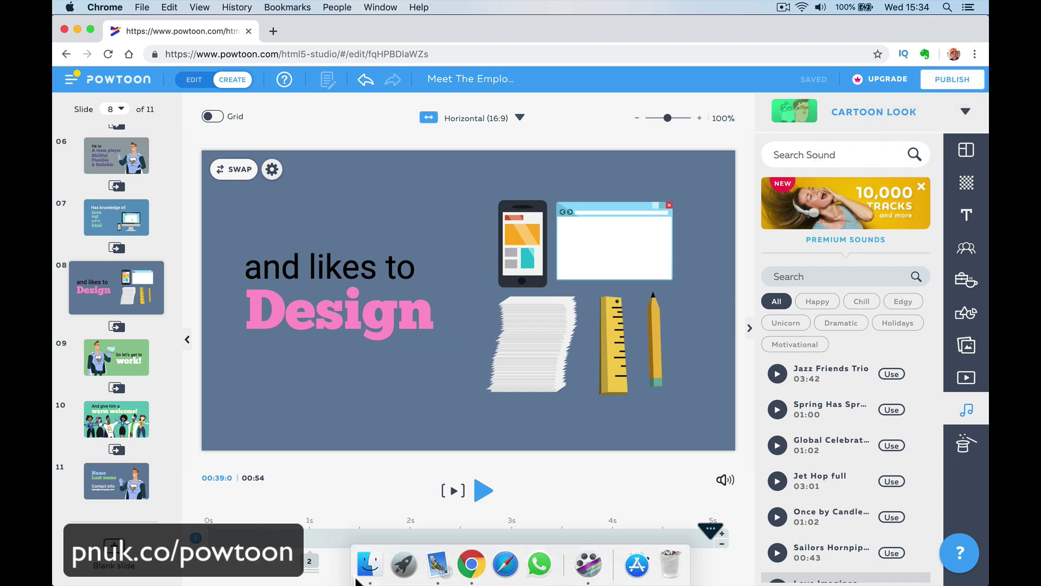
left_click(438, 564)
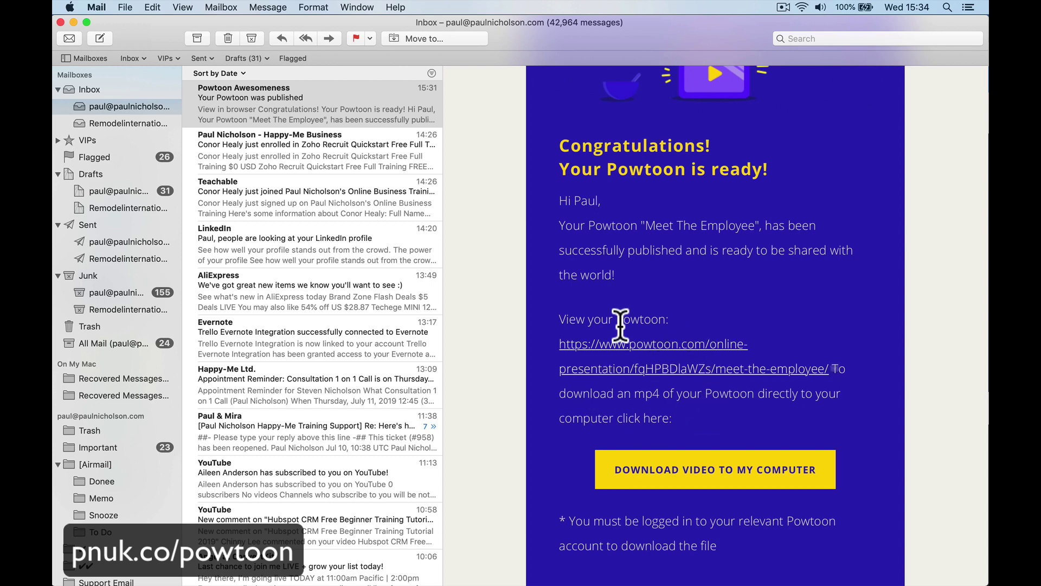
left_click(633, 352)
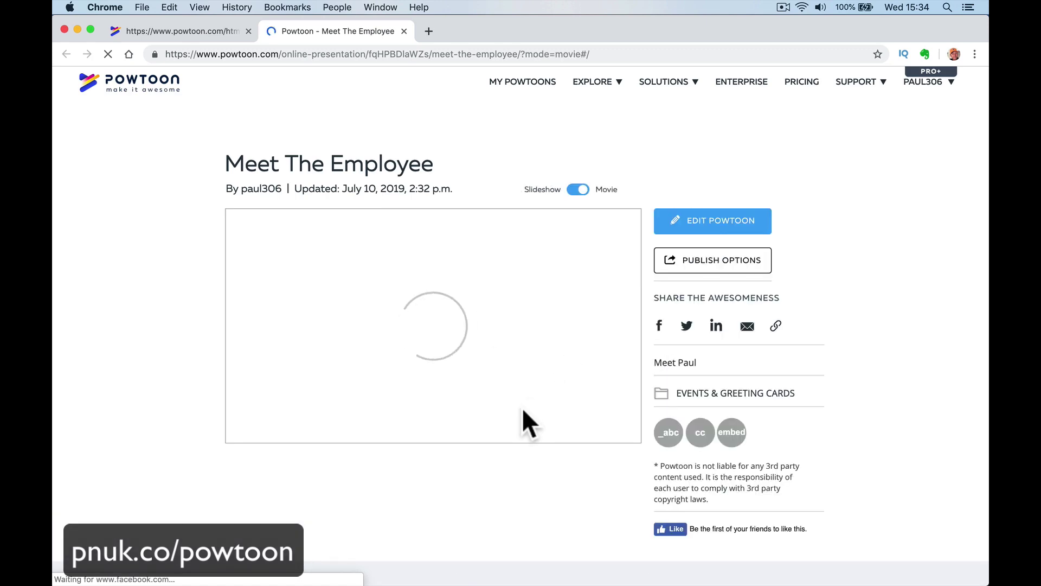
Abandon the Facebook share popup and return to the Powtoon-ready email in Mail.
left_click(659, 327)
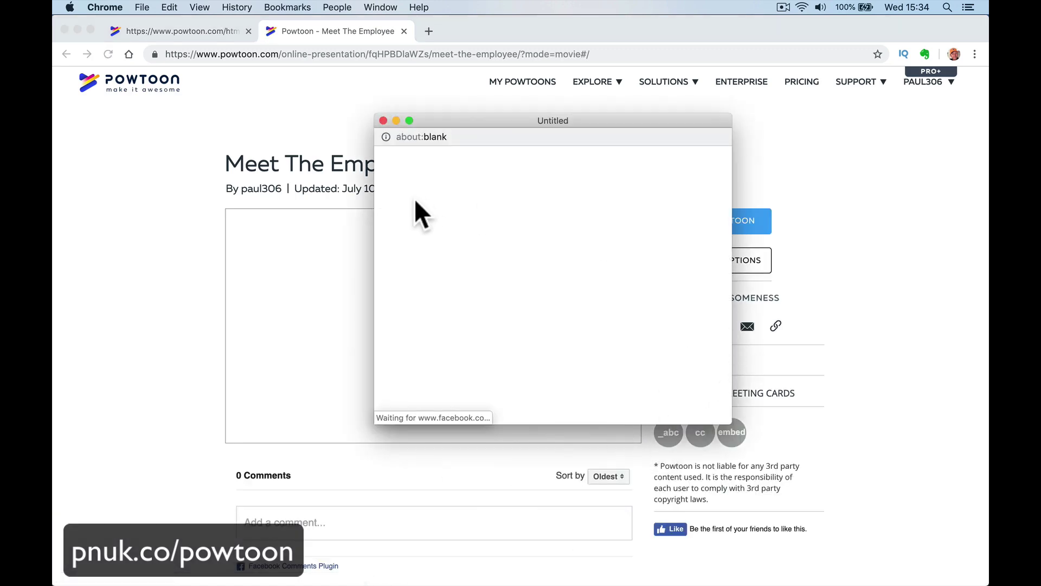
left_click(382, 120)
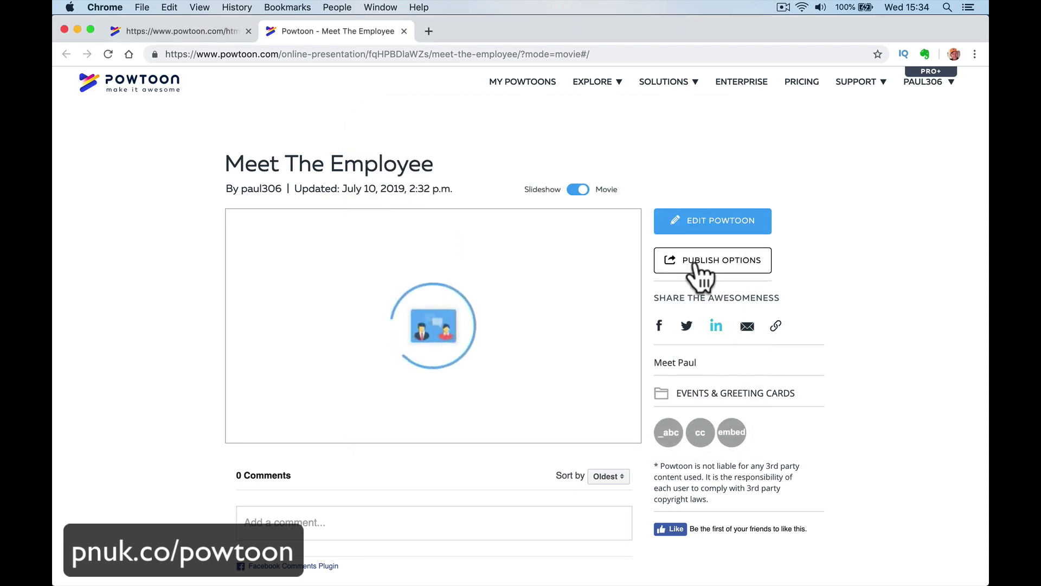
mouse_move(378, 574)
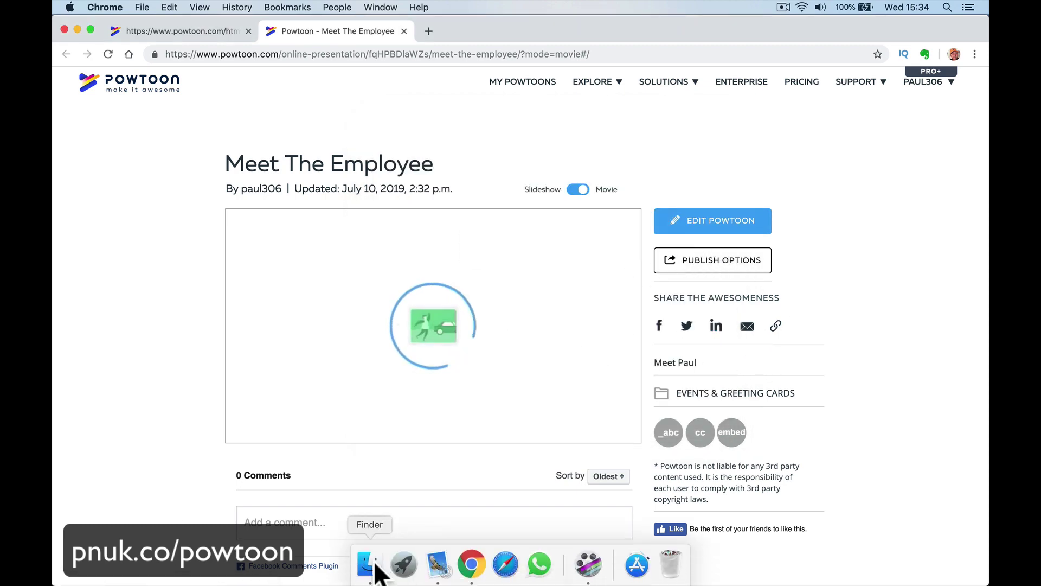
left_click(438, 564)
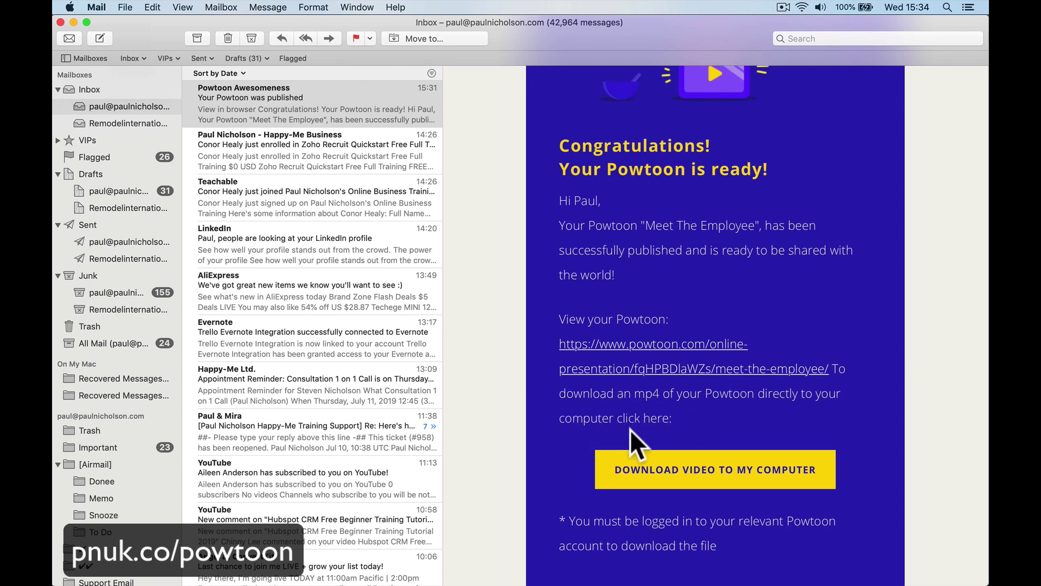
Download Meet The Employee as 1562769069.mp4 and play it in QuickTime Player.
left_click(658, 473)
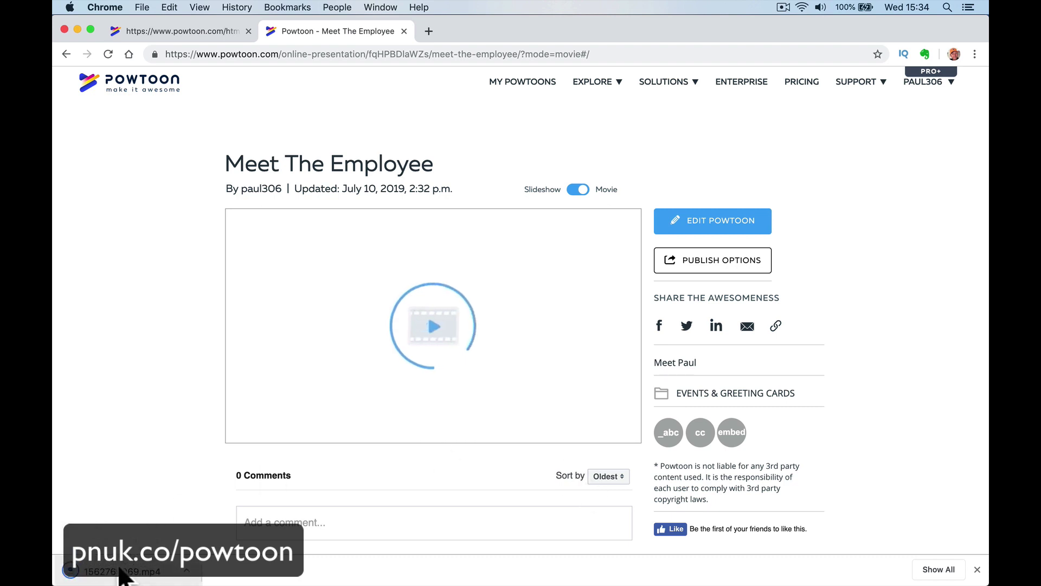
left_click(124, 564)
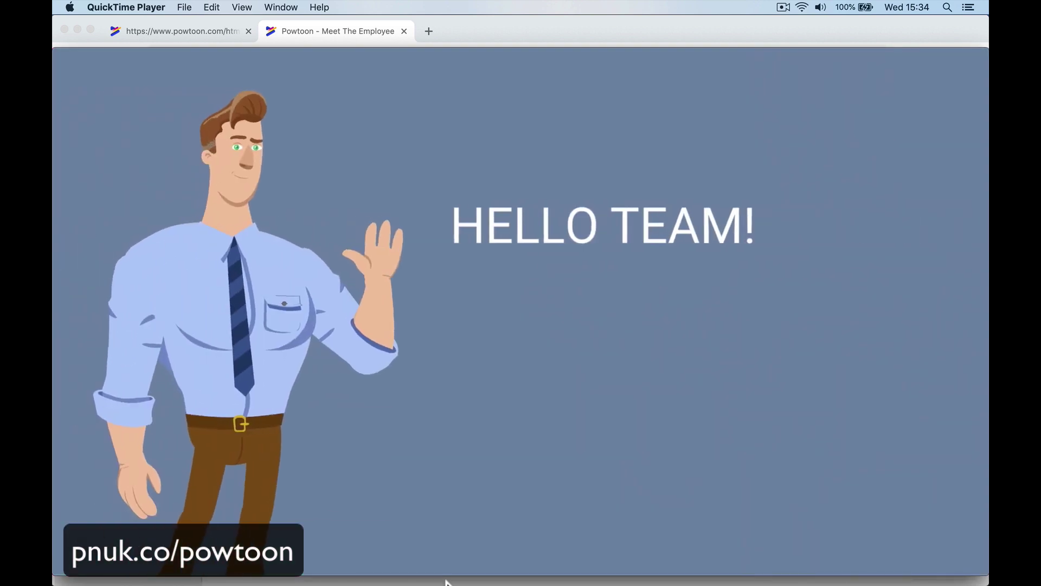
Cycle through Mail, the Meet The Employee page and the video, then close QuickTime Player.
mouse_move(467, 570)
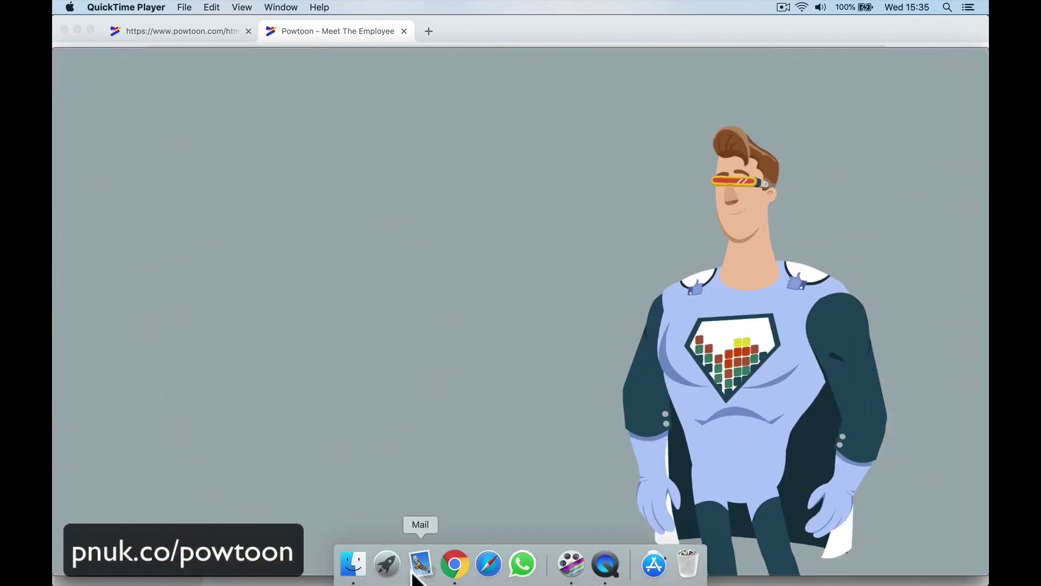
left_click(420, 564)
left_click(454, 578)
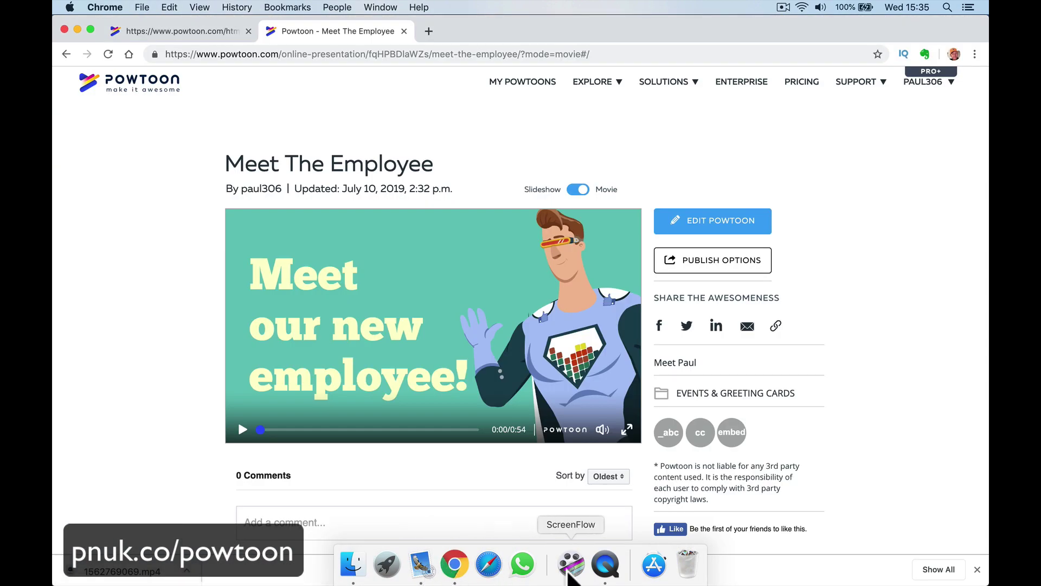
left_click(605, 566)
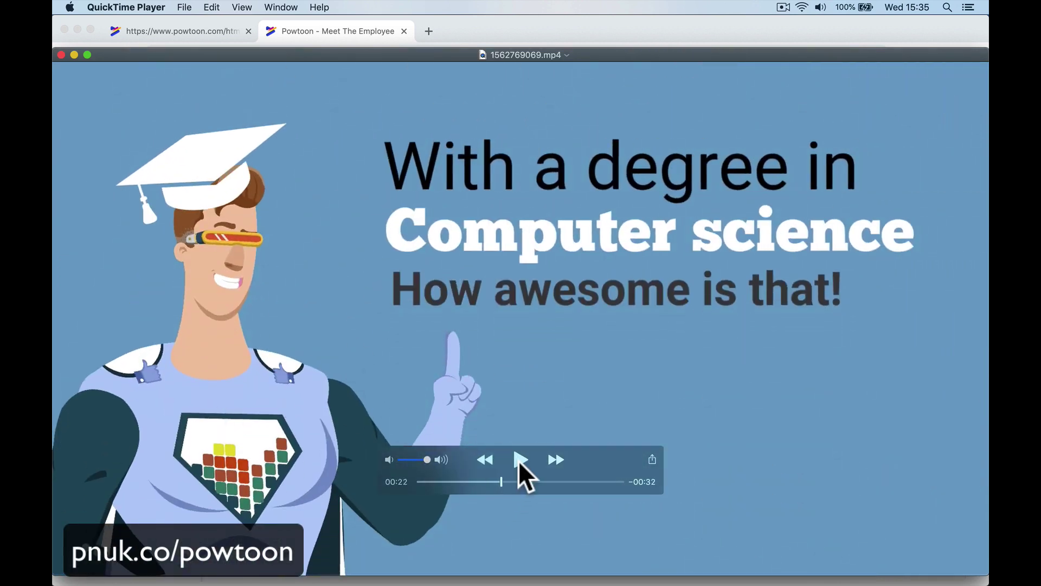
left_click(62, 54)
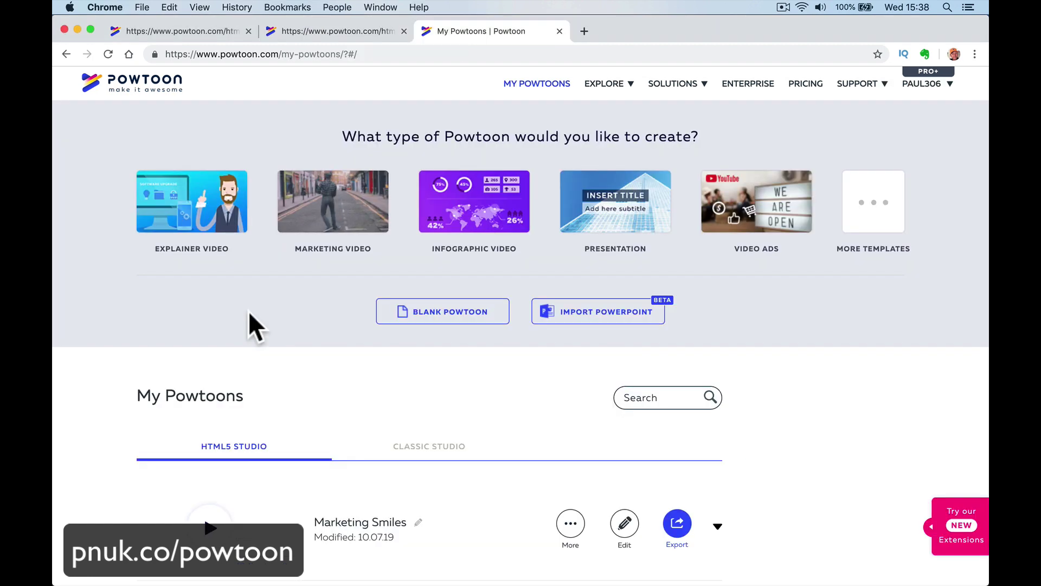
Preview the first marketing video template, then start a project from Marketing Smiles.
left_click(344, 216)
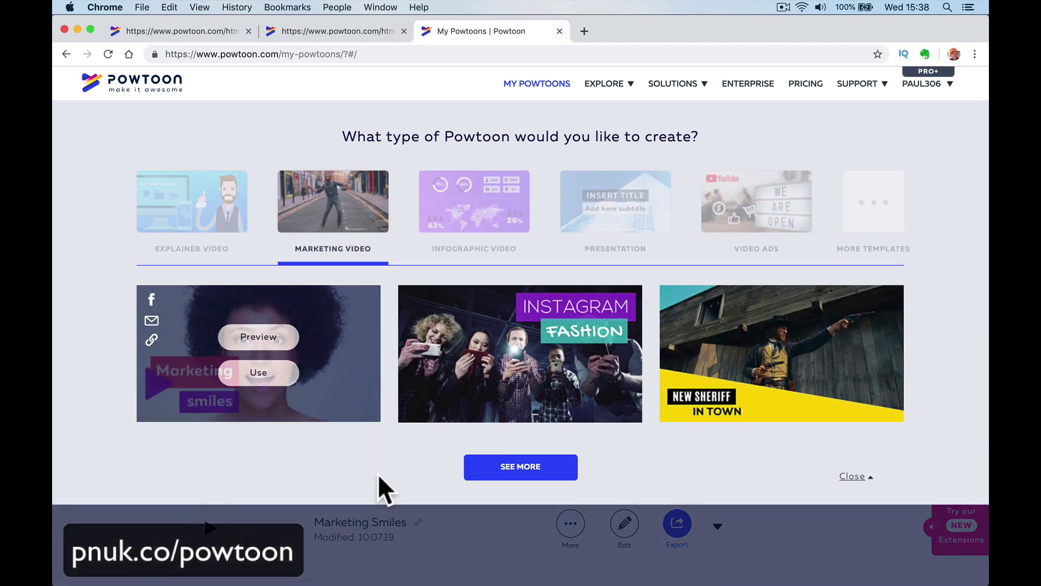
left_click(279, 342)
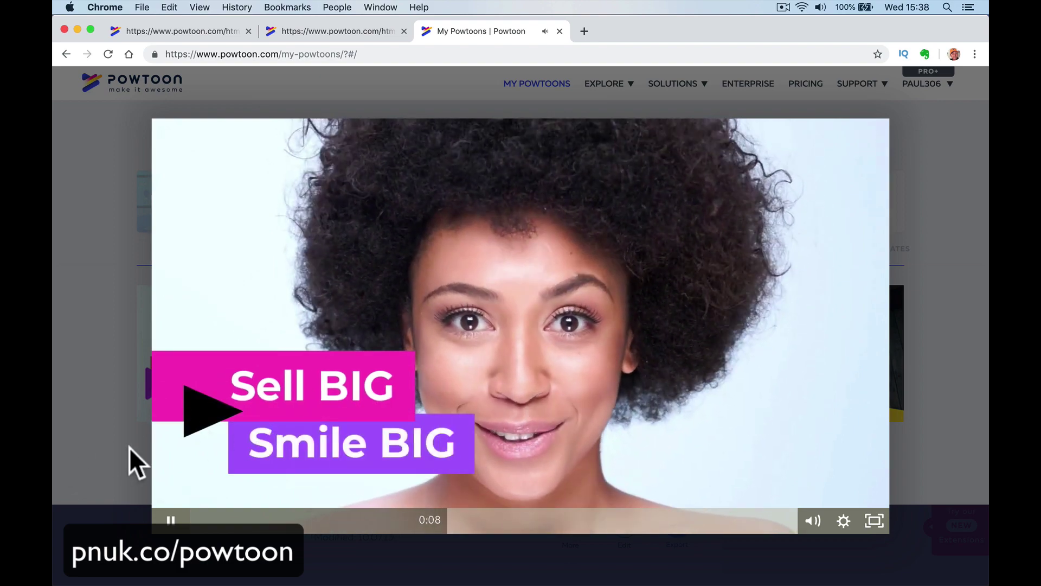
left_click(79, 466)
mouse_move(248, 407)
left_click(276, 374)
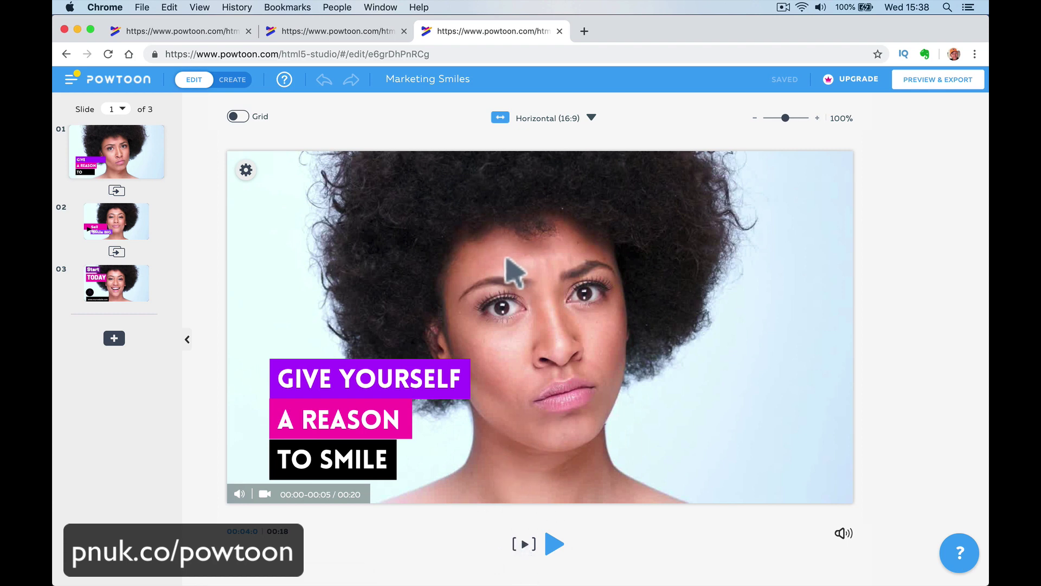
Switch the editor to Create mode and browse the slides, ending on slide 3.
left_click(230, 82)
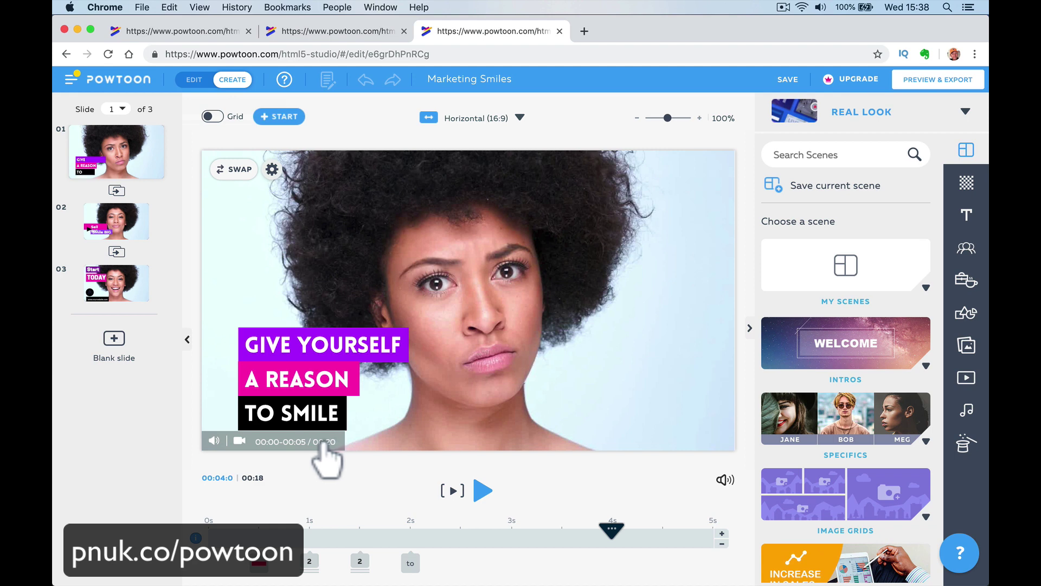
left_click(132, 232)
left_click(137, 293)
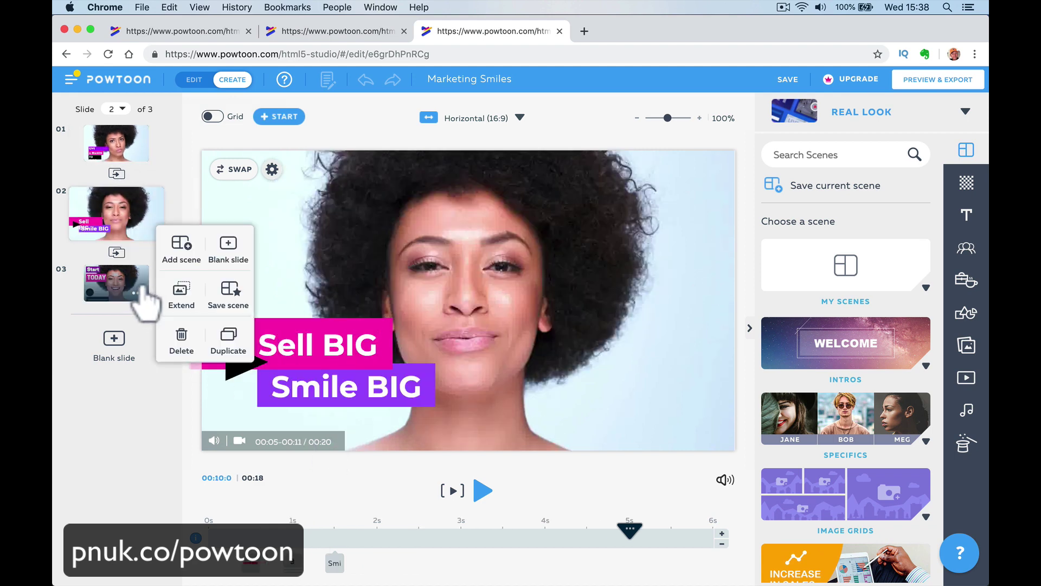
left_click(136, 290)
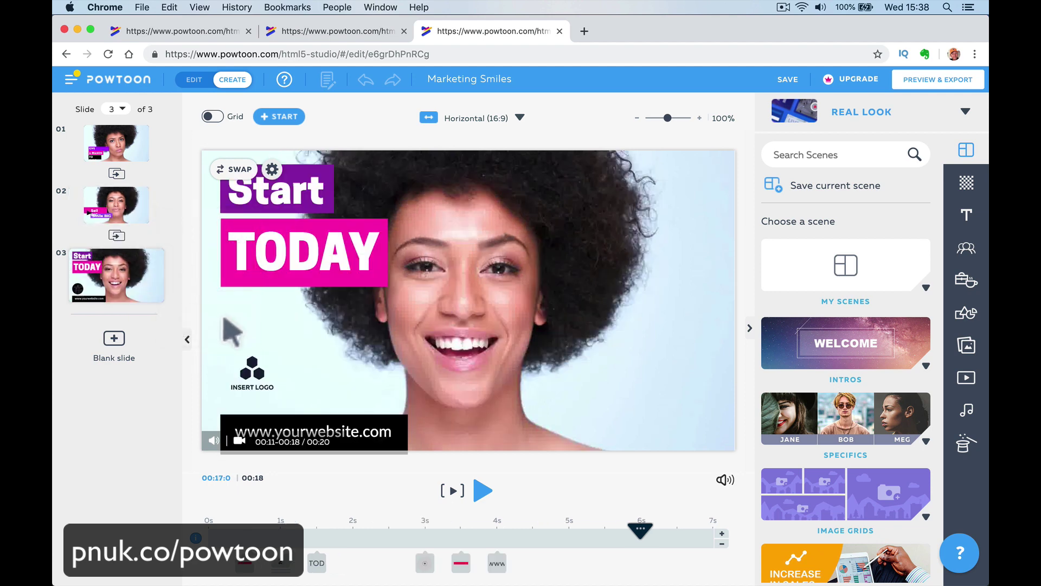
left_click(118, 145)
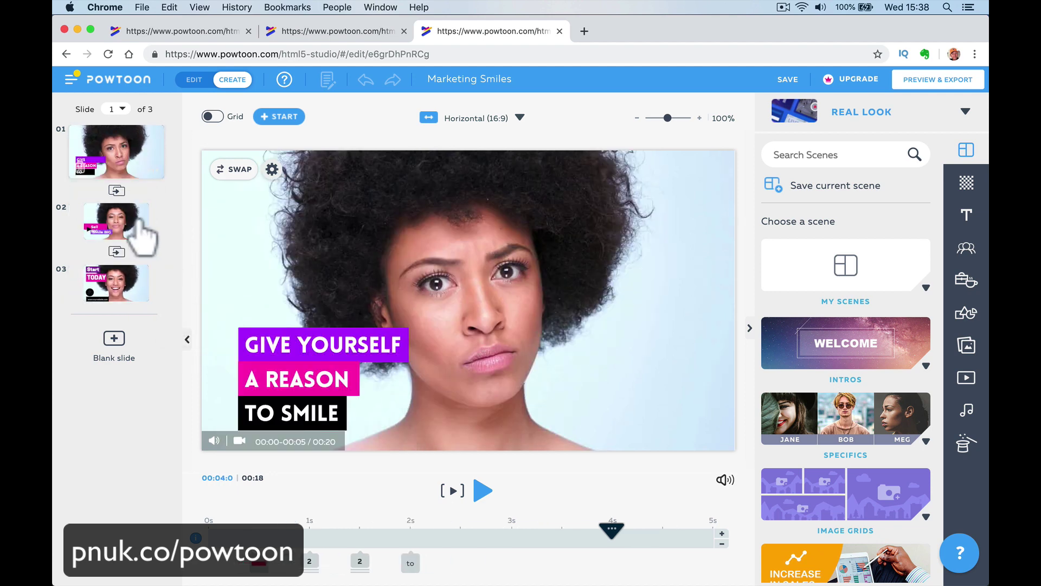
left_click(124, 289)
Replace slide 3's TODAY with a centred NOW, then return to slide 1.
left_click(301, 250)
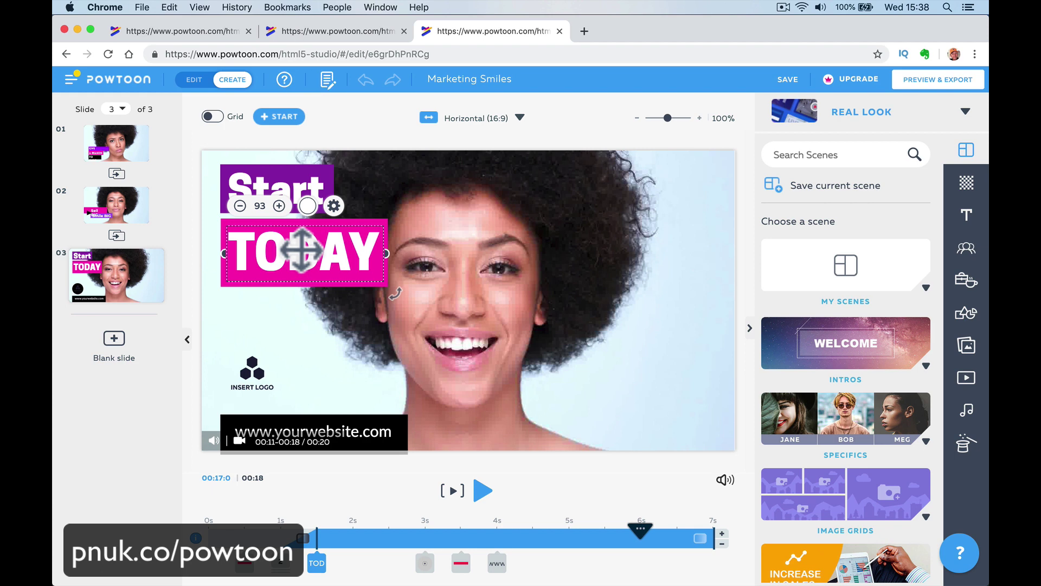
double_click(301, 251)
type("NOW!")
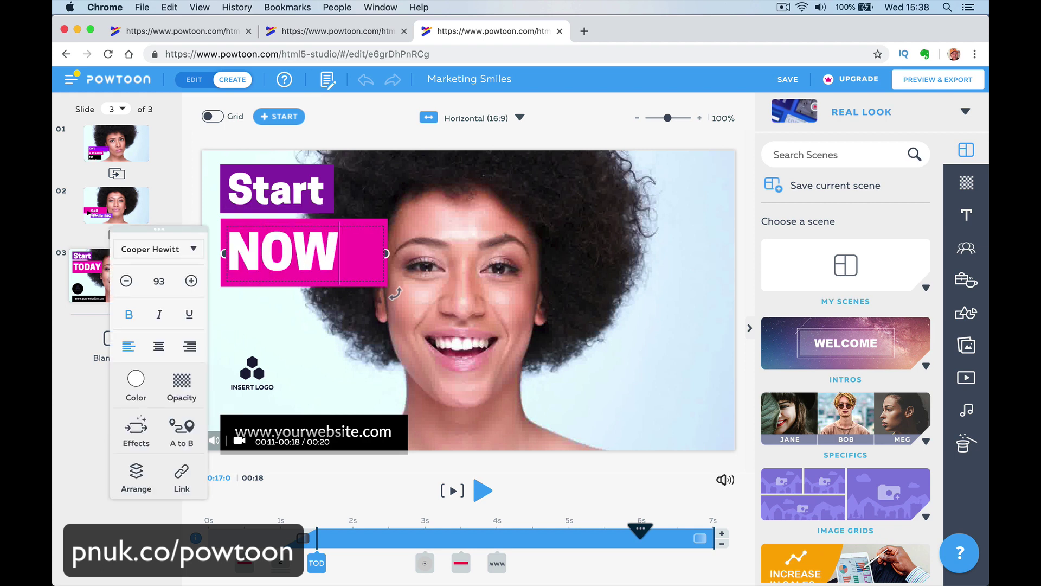
left_click(158, 348)
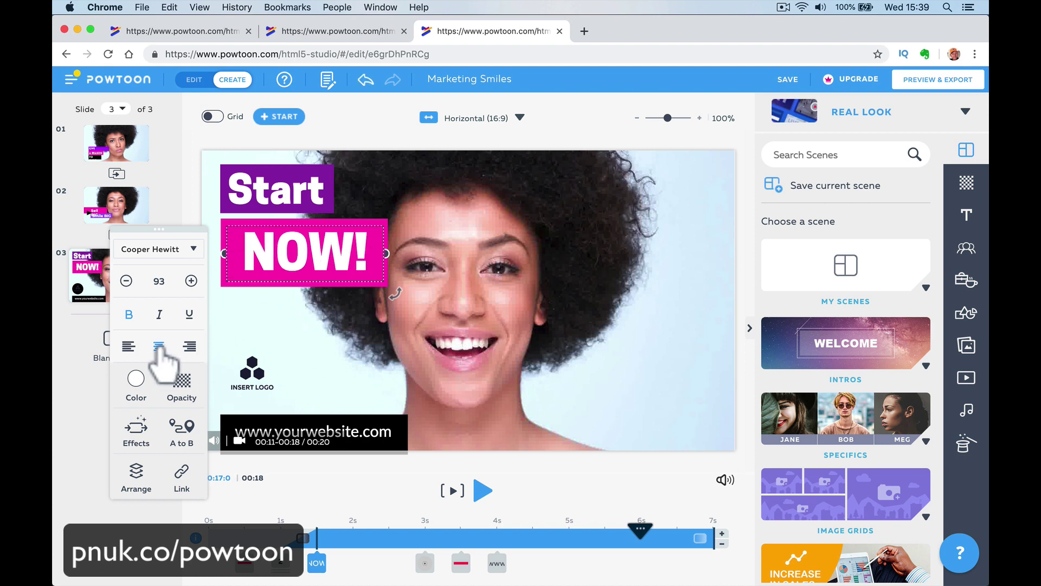
left_click(58, 431)
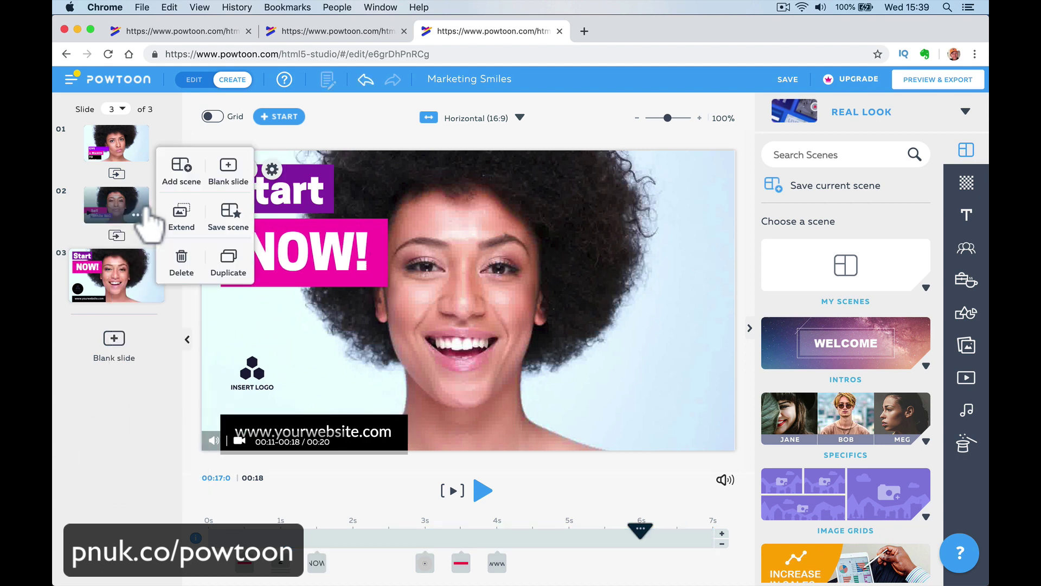
left_click(134, 149)
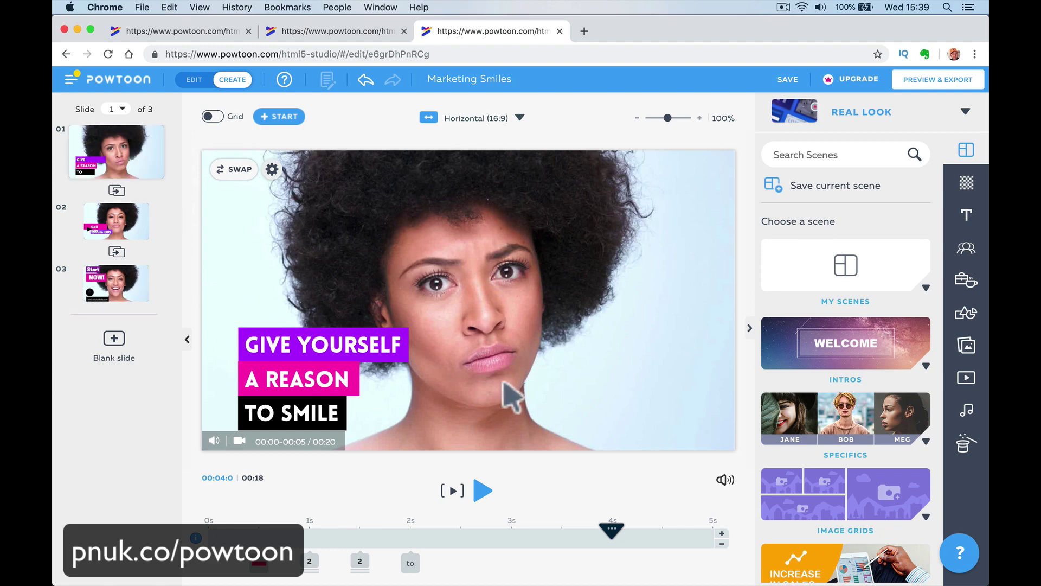
Choose Swap for slide 1's background and browse the background library.
left_click(272, 169)
left_click(292, 200)
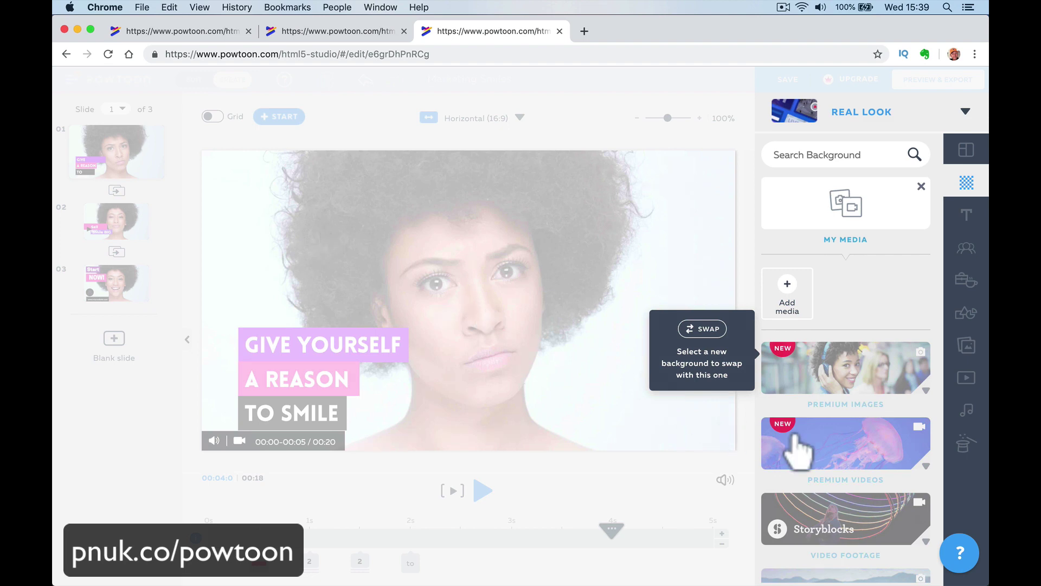
scroll(797, 450, "down", 4)
scroll(797, 450, "down", 5)
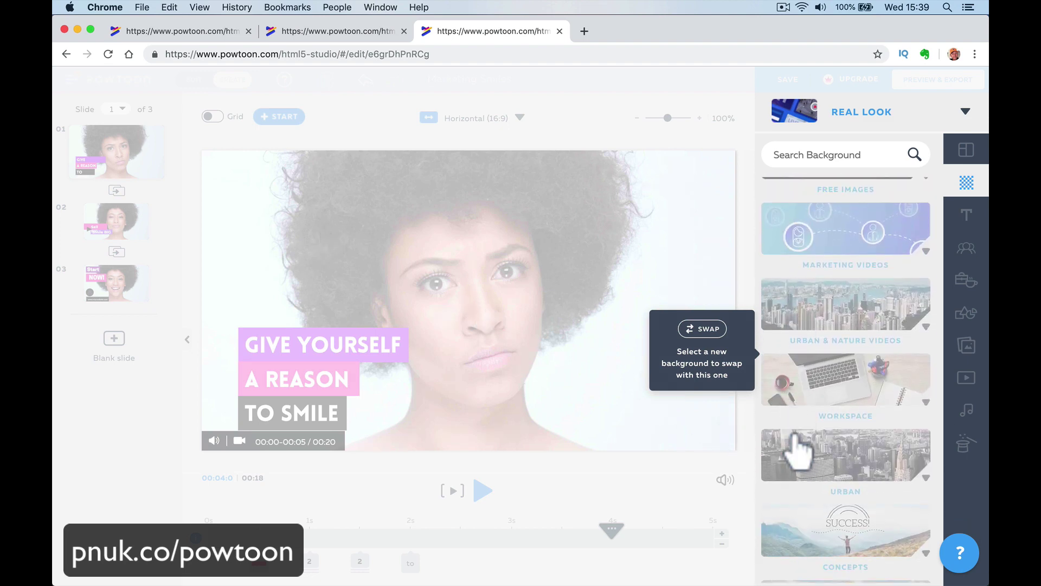
scroll(797, 451, "up", 8)
scroll(808, 407, "down", 3)
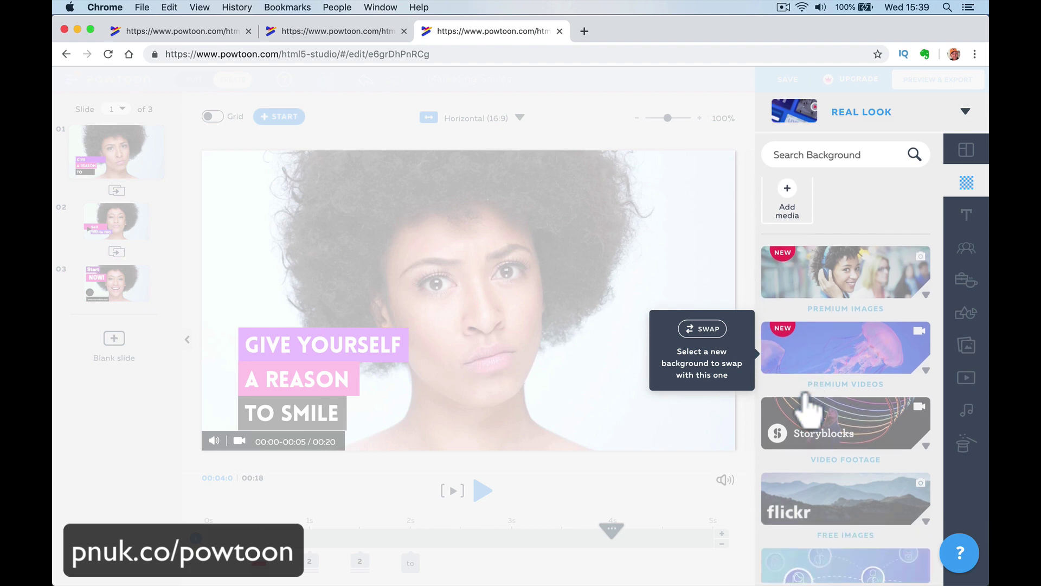
Search the backgrounds for 'video clip' and scroll through the 100+ results.
left_click(831, 152)
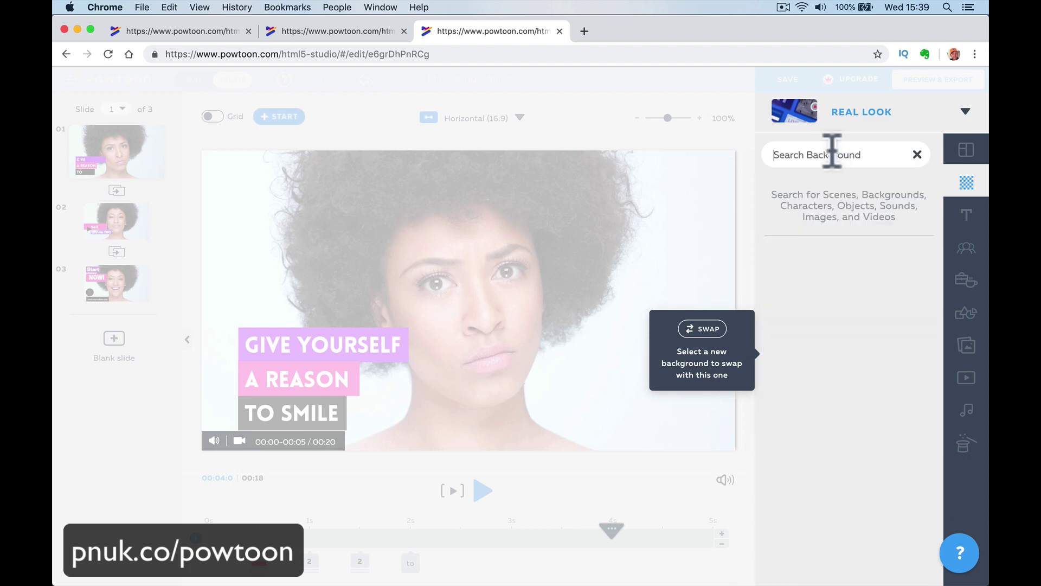
type("video")
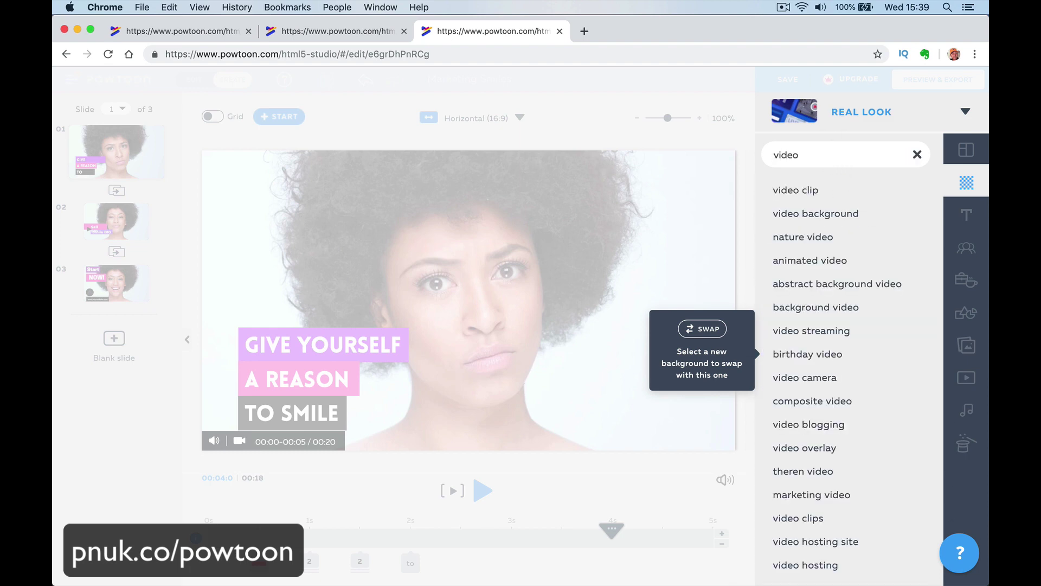
left_click(814, 190)
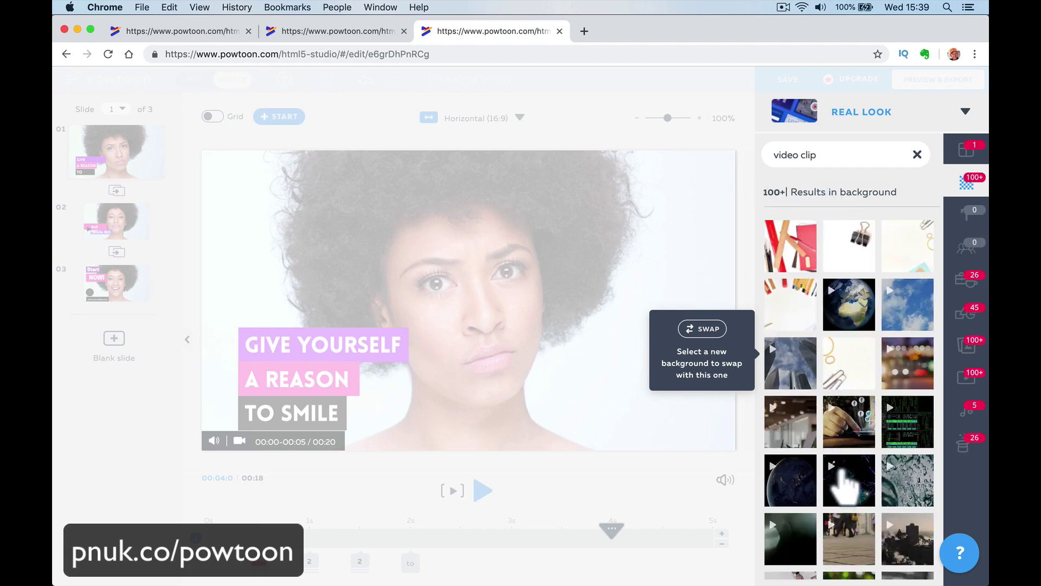
scroll(842, 479, "down", 10)
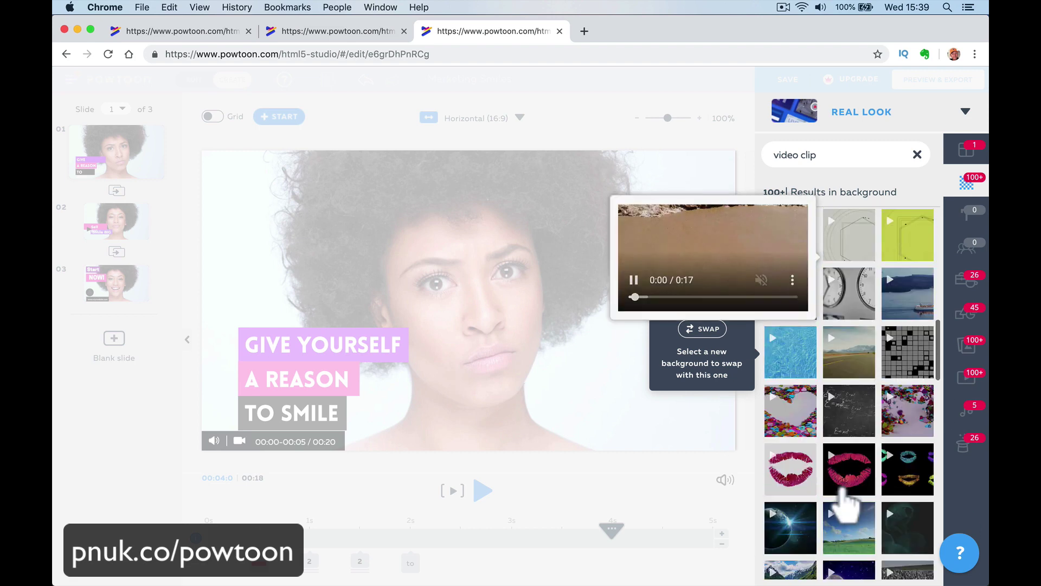
scroll(845, 500, "down", 2)
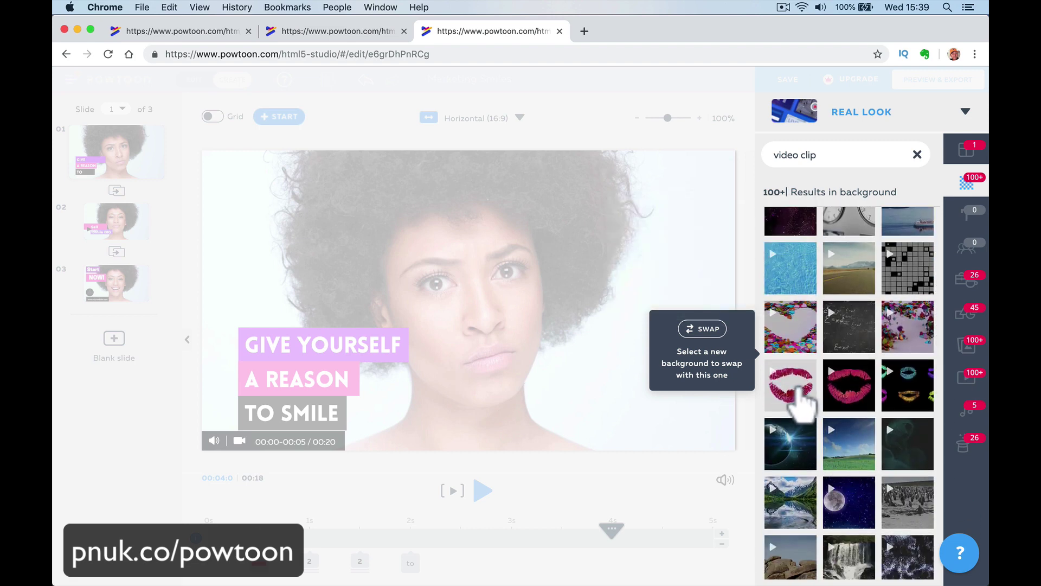
mouse_move(797, 391)
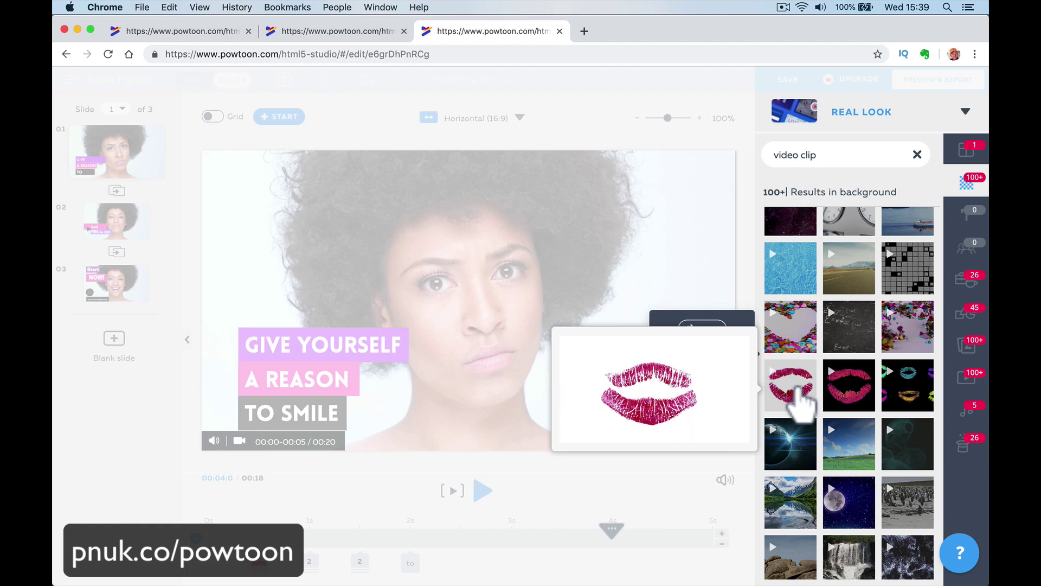
scroll(854, 445, "down", 4)
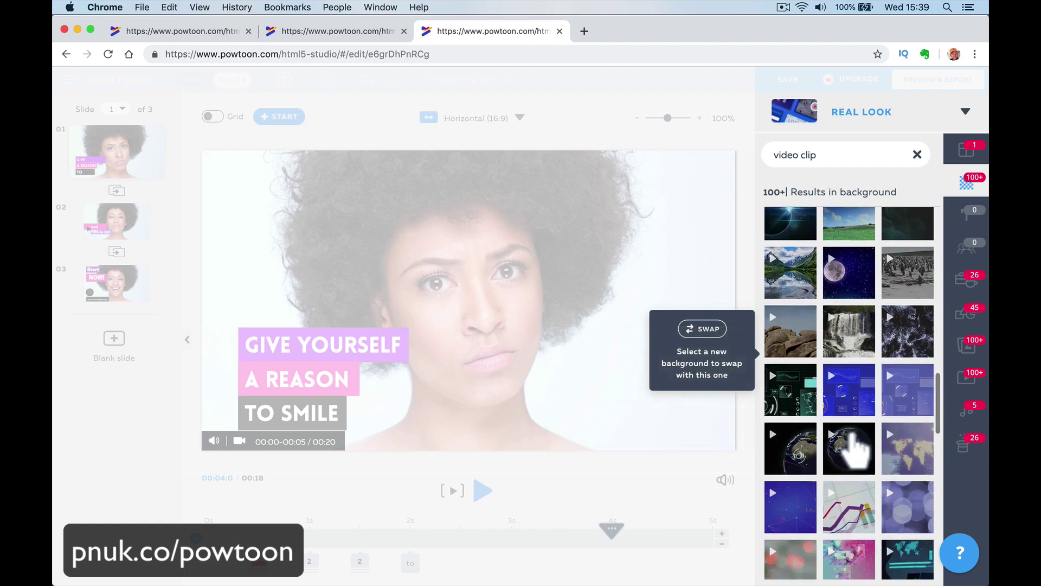
scroll(854, 447, "down", 4)
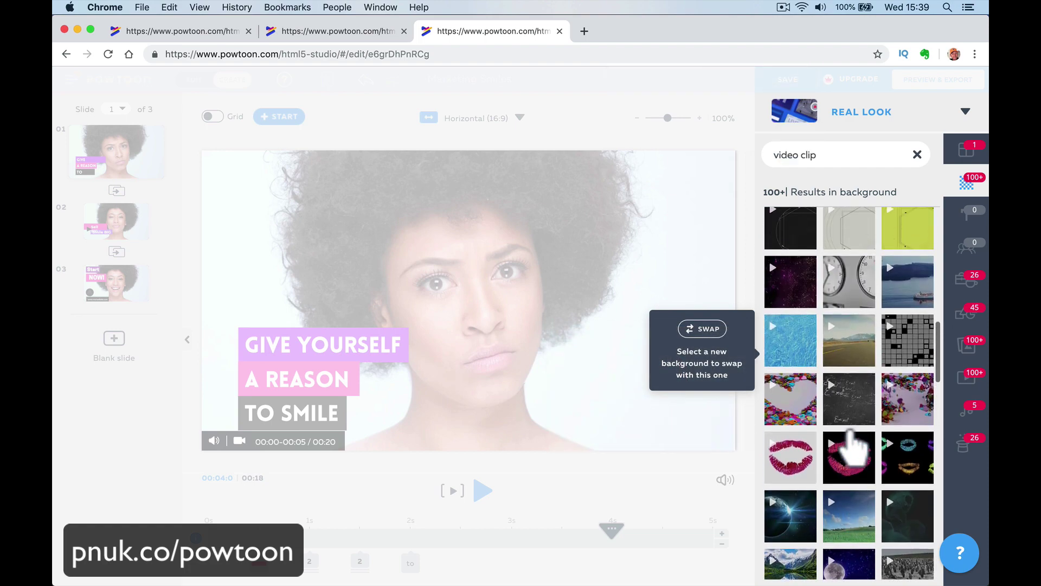
scroll(854, 448, "up", 10)
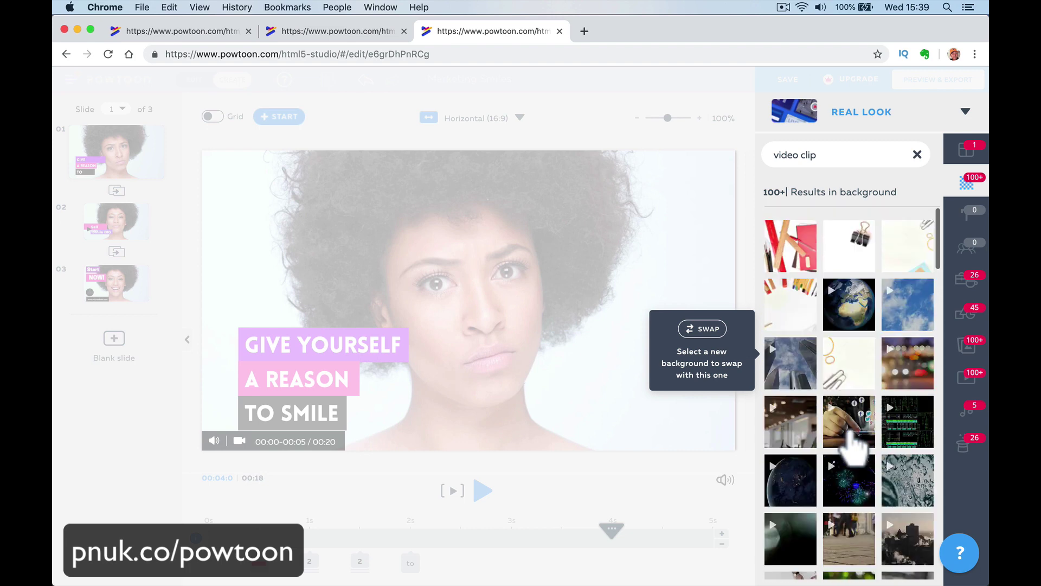
Clear the search and swap in the father-and-daughter bike video from My Media.
left_click(917, 155)
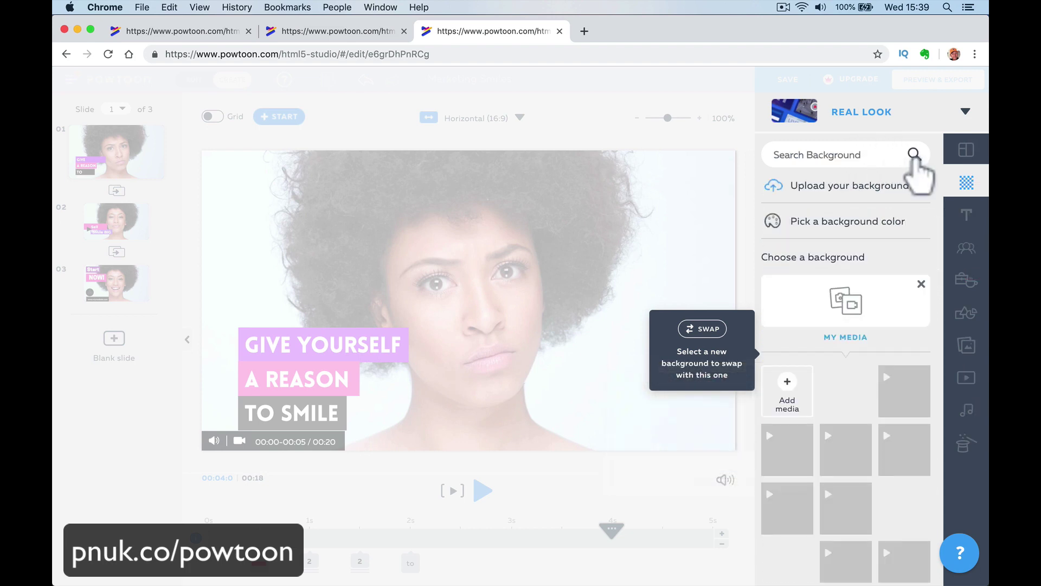
scroll(824, 231, "down", 3)
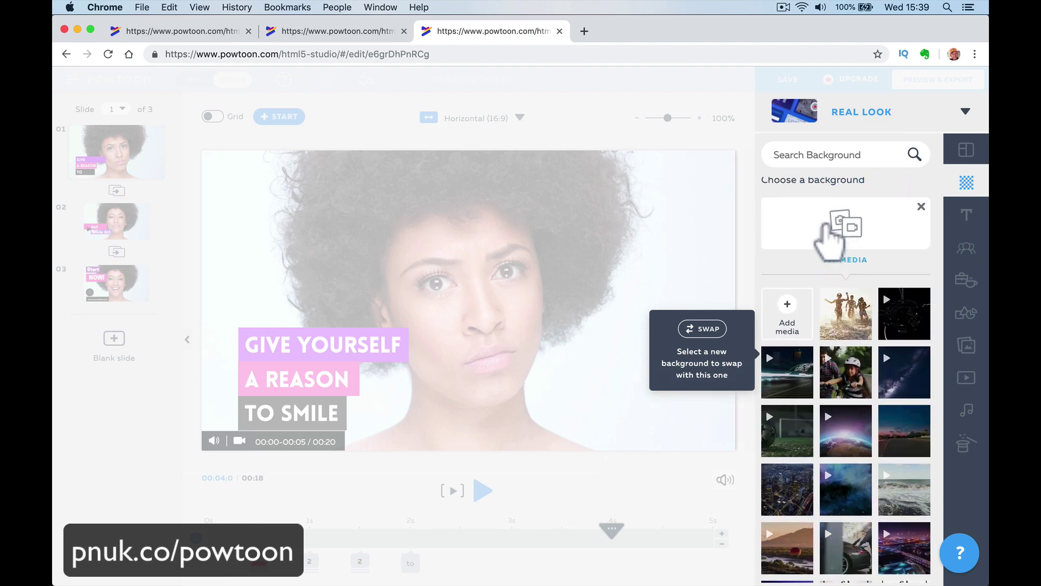
left_click(854, 387)
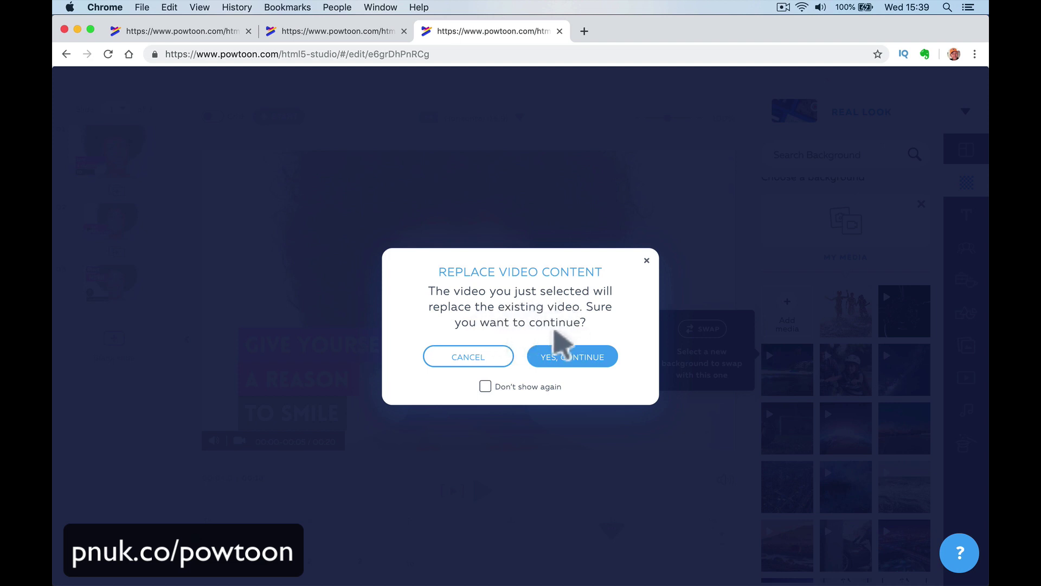
left_click(570, 357)
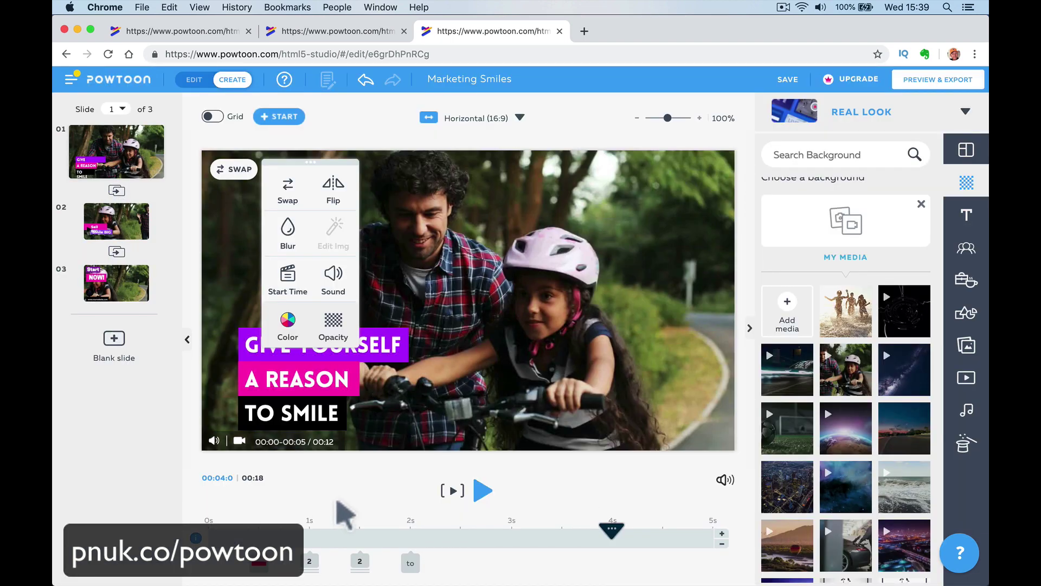
Play, stop and replay slide 1 to preview the new cycling background.
left_click(483, 490)
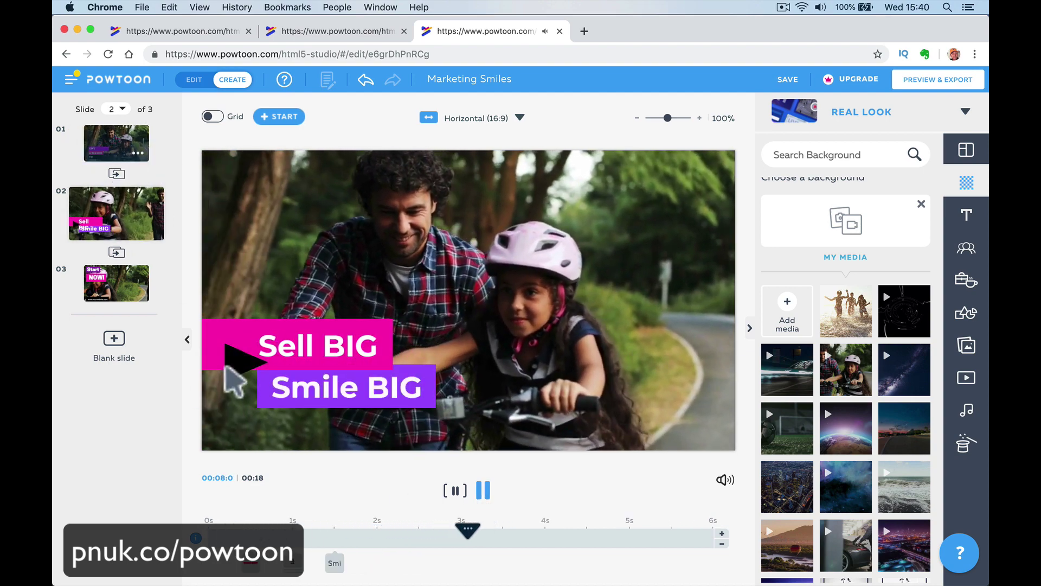
left_click(482, 491)
left_click(457, 488)
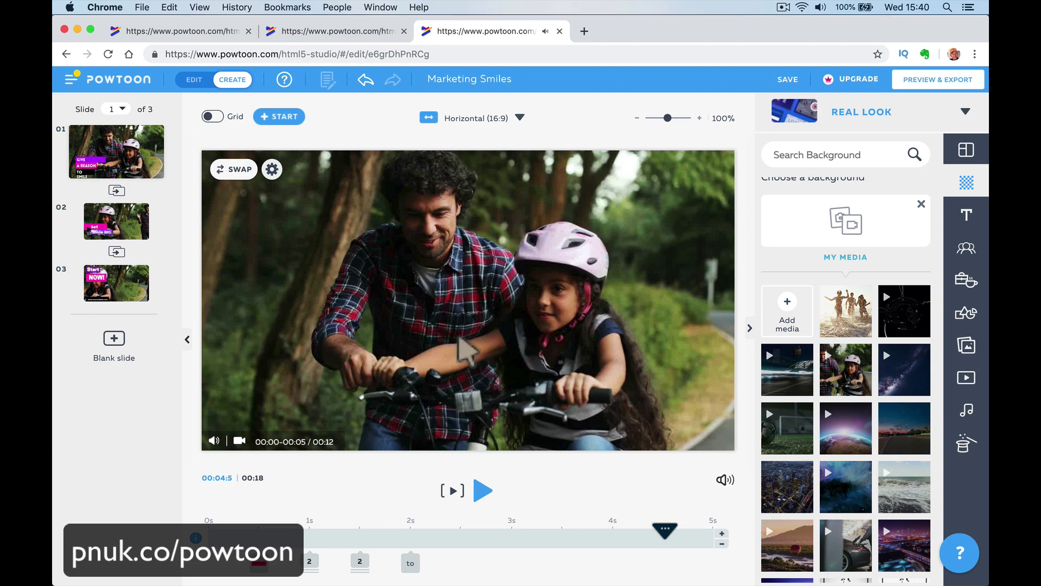
Swap slide 1's background video for the glowing earth-from-space clip.
left_click(233, 169)
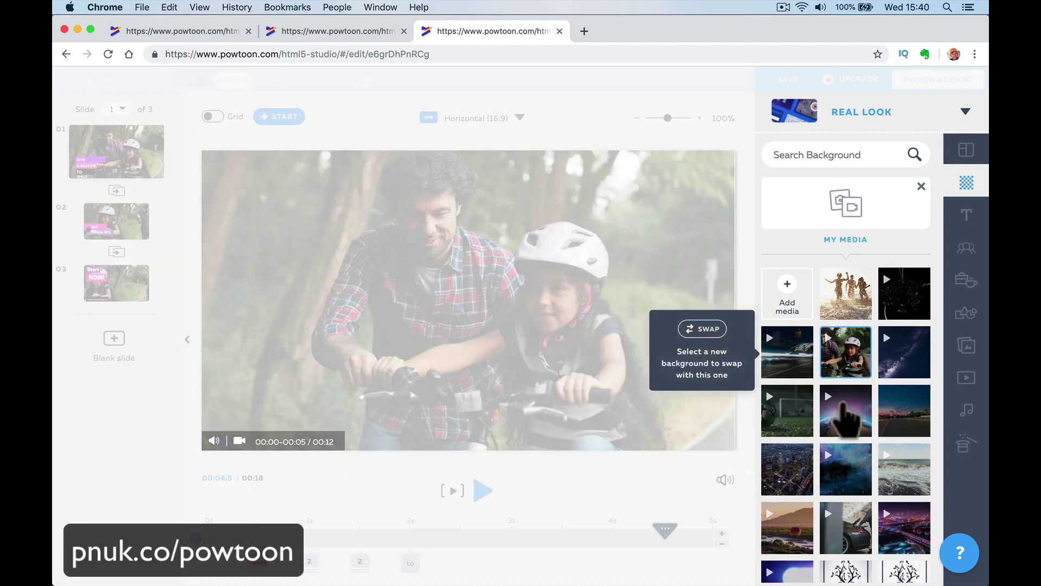
left_click(844, 404)
left_click(573, 356)
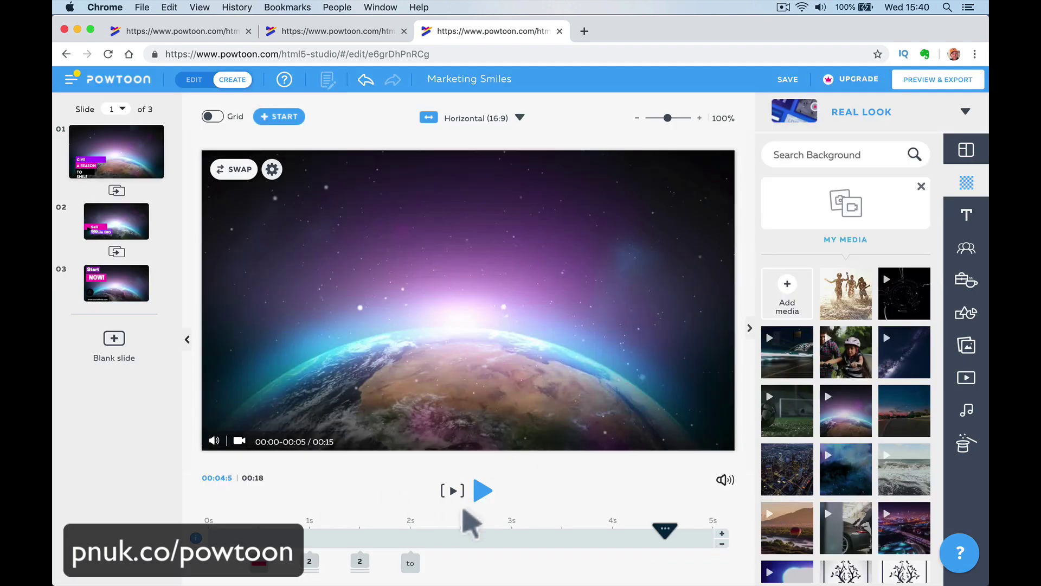
Rewind slide 1 to 0s and play it through with the earth background, then stop.
left_click(209, 534)
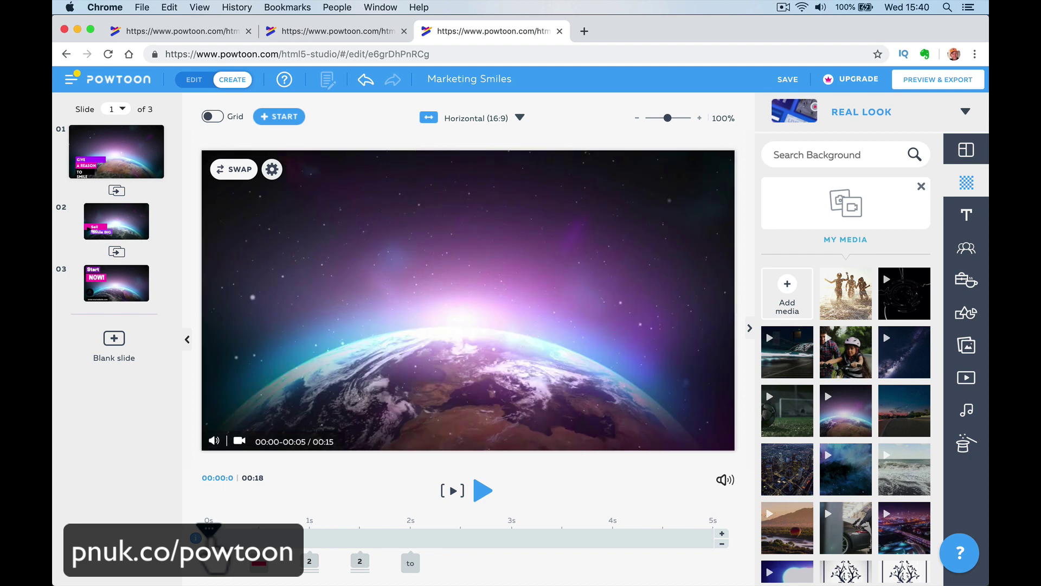
left_click(482, 491)
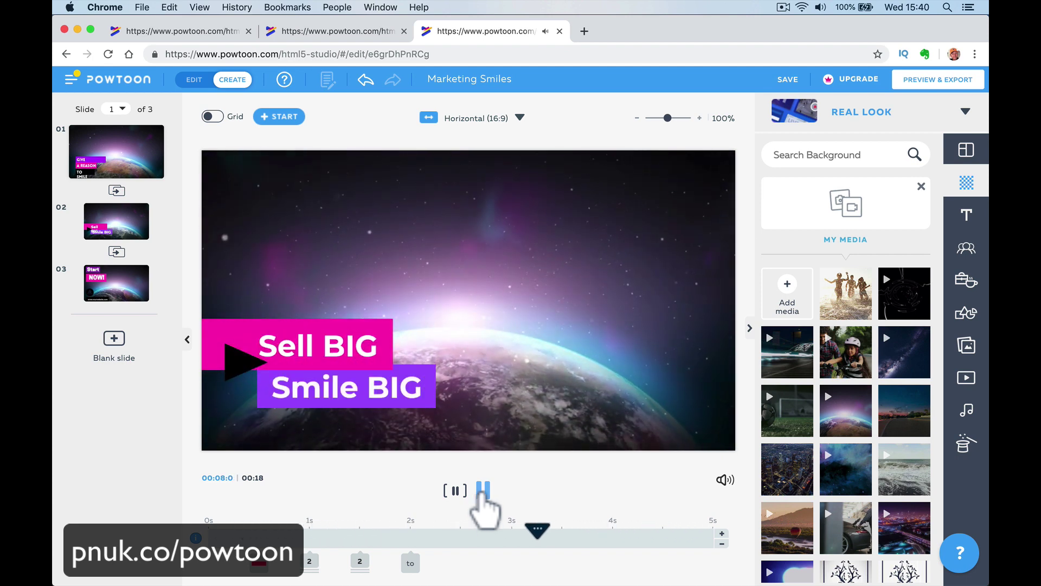
left_click(483, 491)
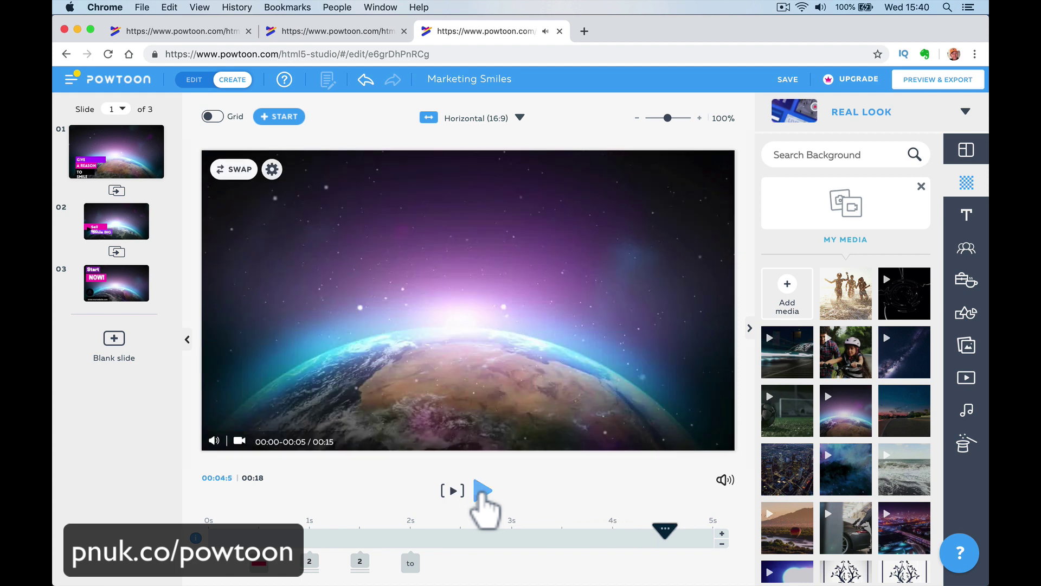
Browse the sound library's soundtracks, previewing one track along the way.
left_click(967, 411)
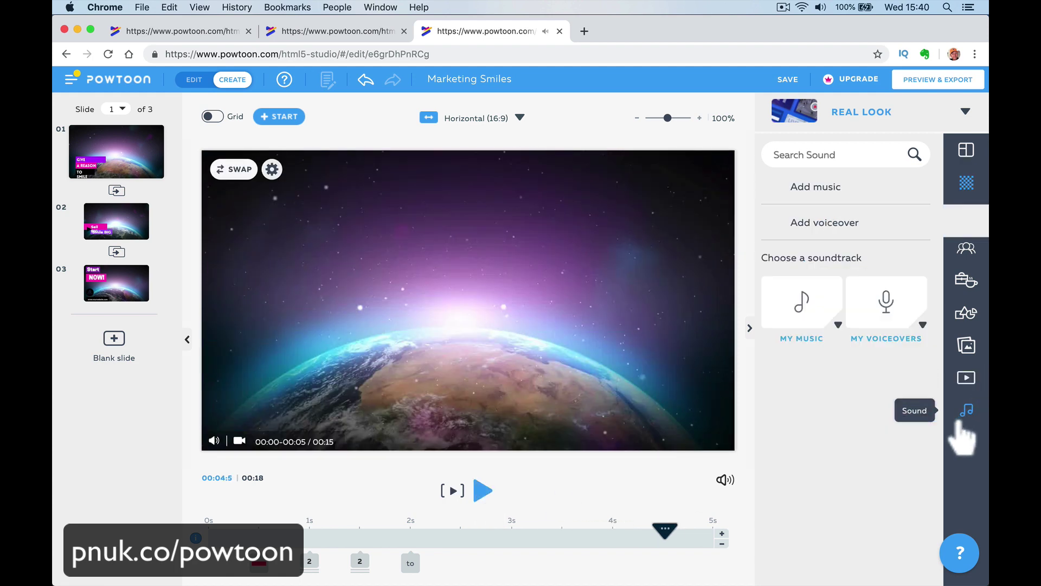
scroll(928, 443, "down", 15)
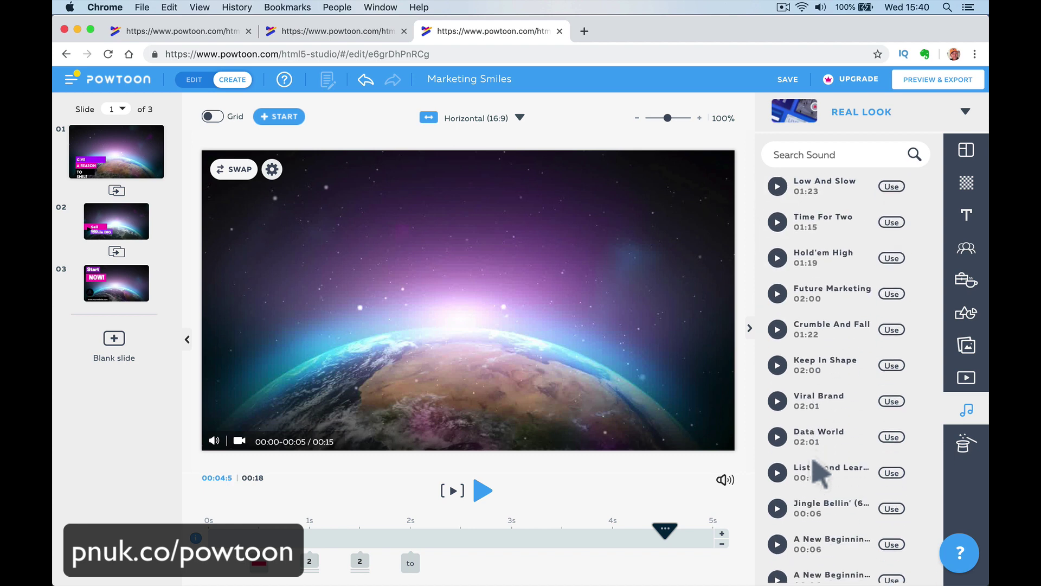
scroll(819, 472, "down", 1)
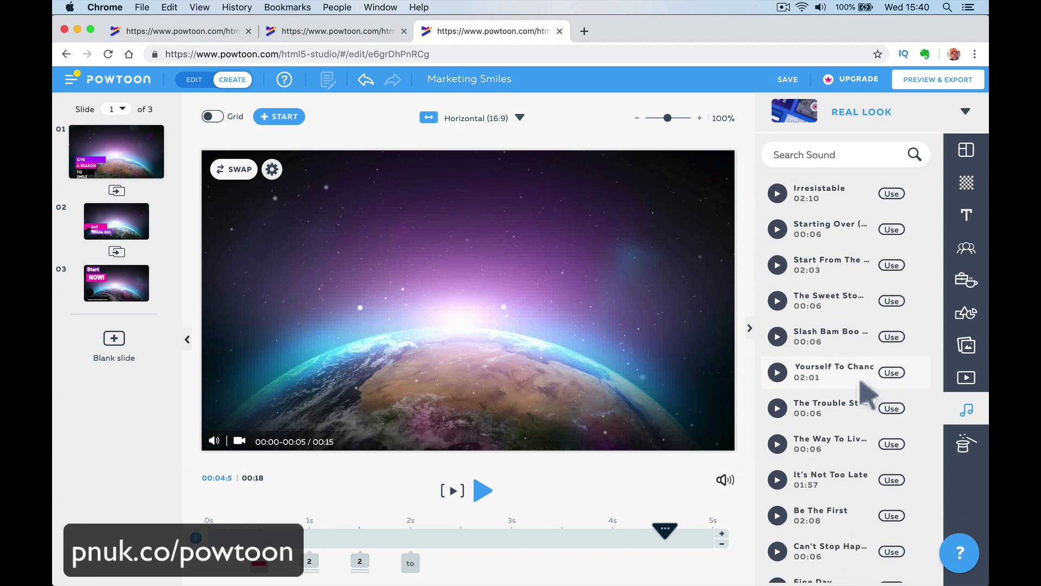
left_click(778, 408)
scroll(830, 407, "up", 15)
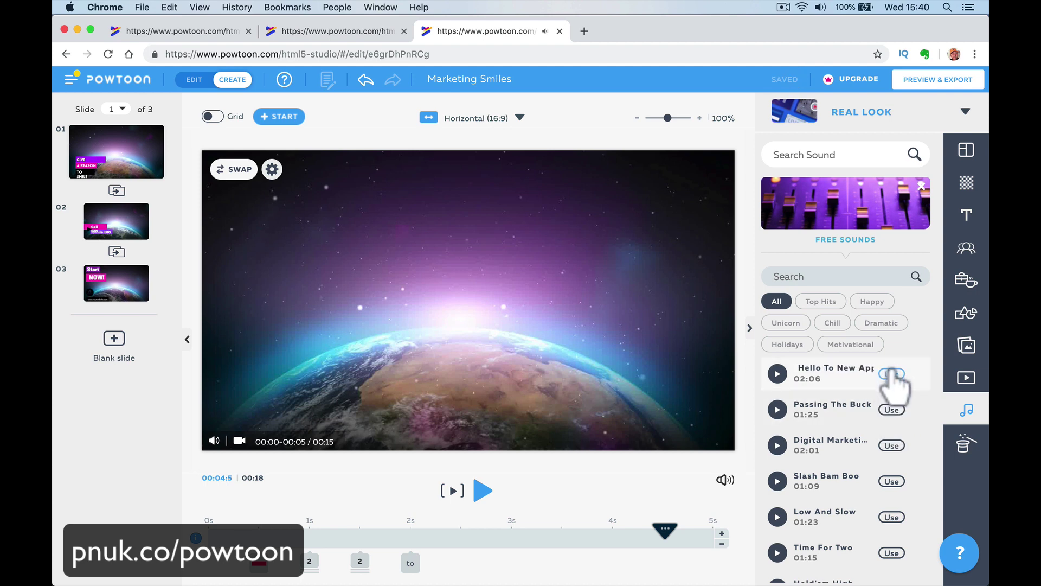
scroll(893, 413, "down", 8)
scroll(884, 412, "down", 9)
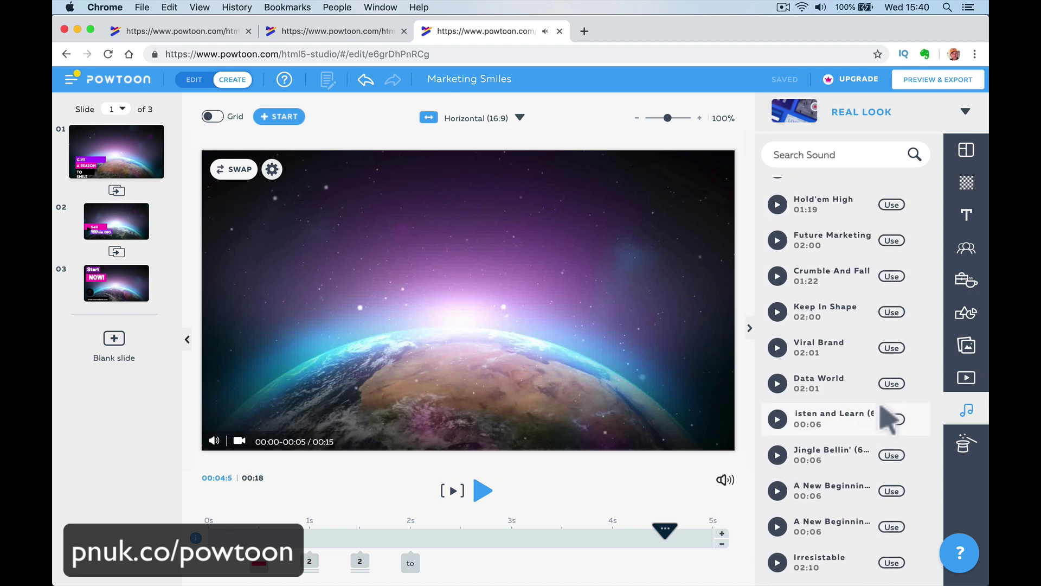
scroll(867, 346, "down", 6)
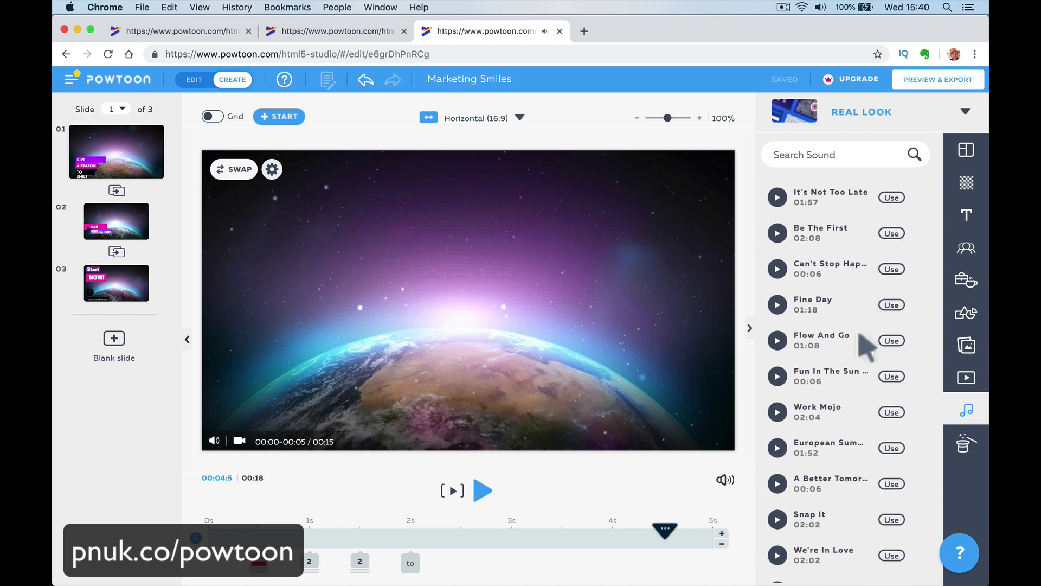
scroll(867, 346, "up", 15)
scroll(867, 346, "down", 1)
scroll(859, 334, "down", 10)
scroll(858, 334, "up", 12)
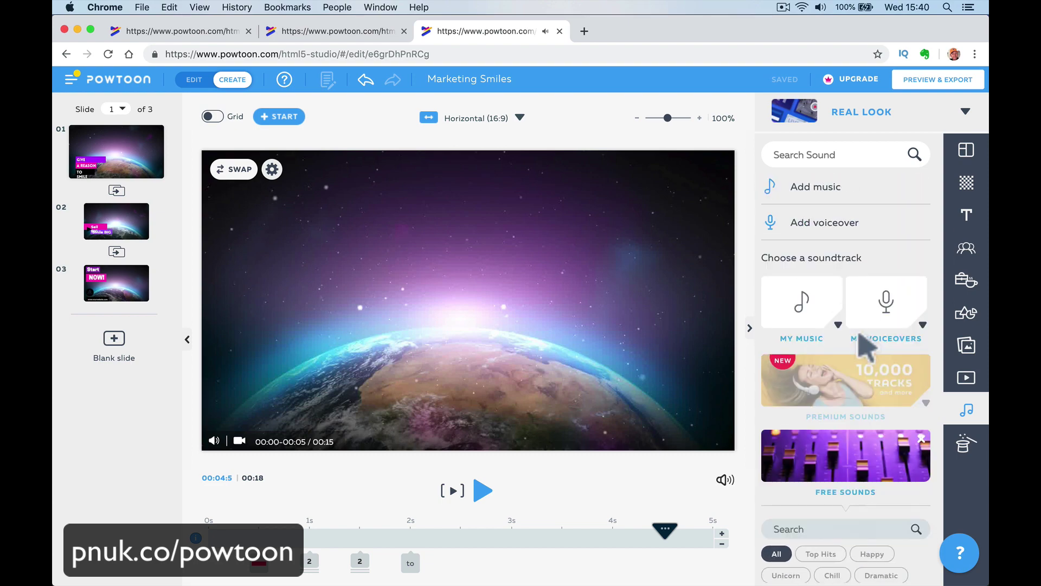
scroll(859, 334, "down", 15)
scroll(858, 333, "up", 3)
scroll(859, 335, "up", 8)
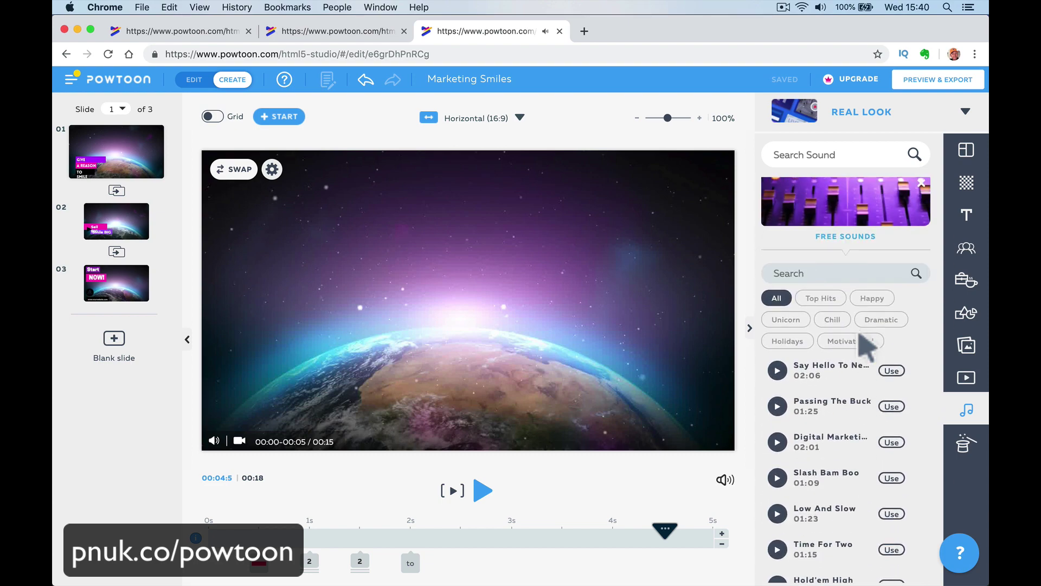
scroll(852, 334, "down", 2)
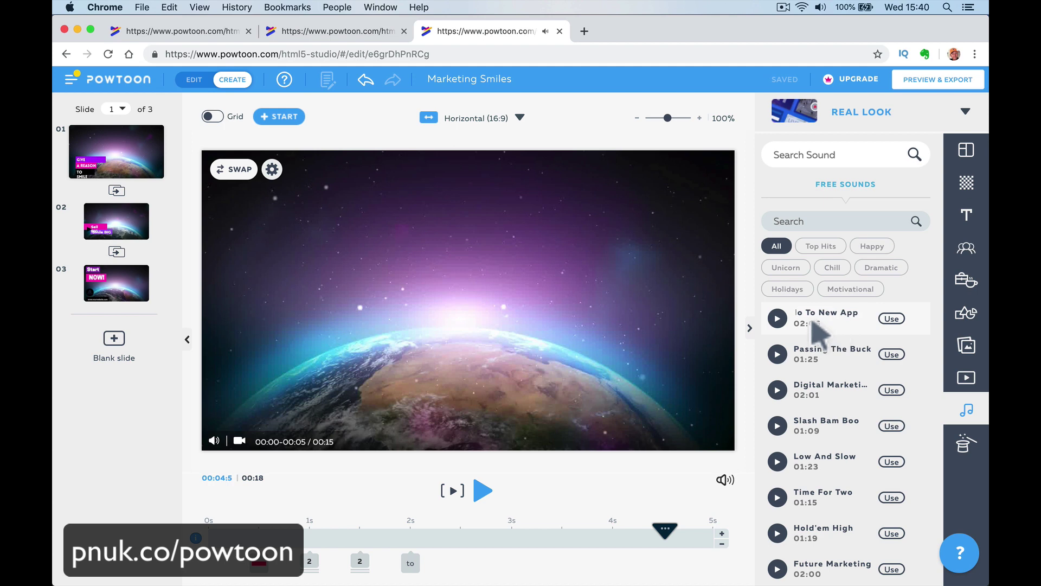
Use Say Hello To New App as the background music and preview slide 1.
left_click(777, 318)
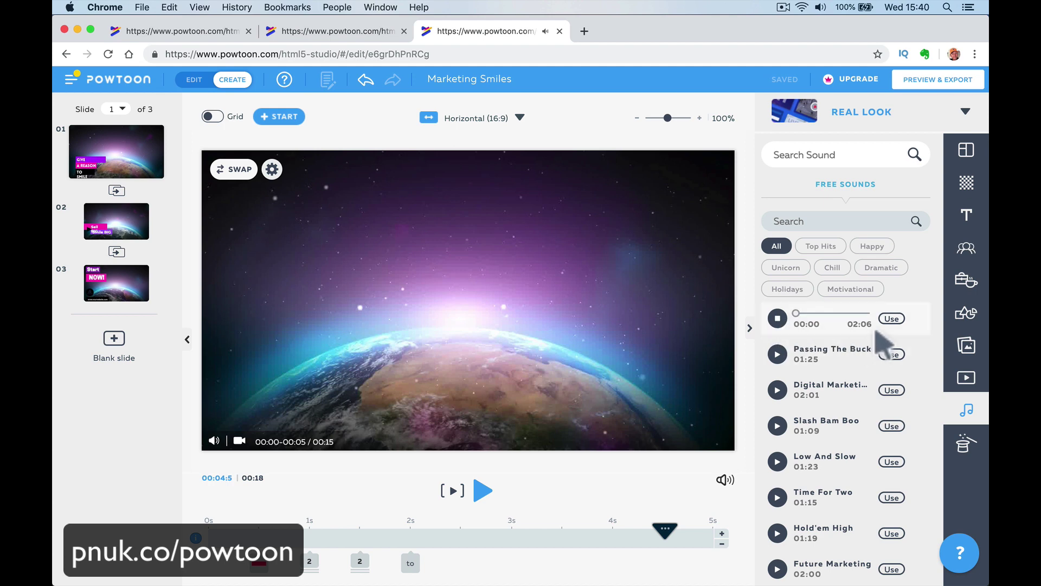
left_click(891, 318)
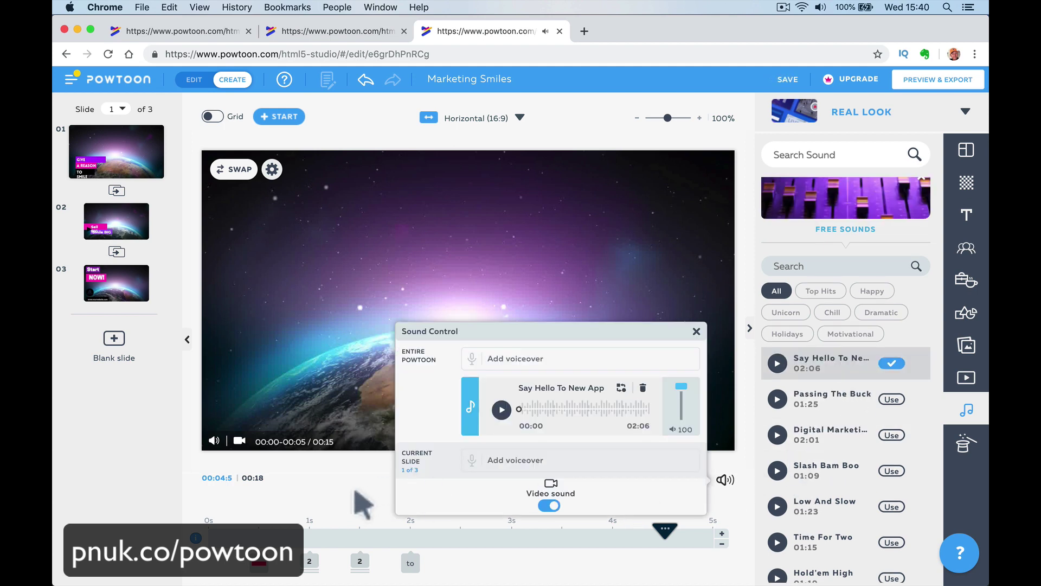
left_click(349, 502)
left_click(452, 491)
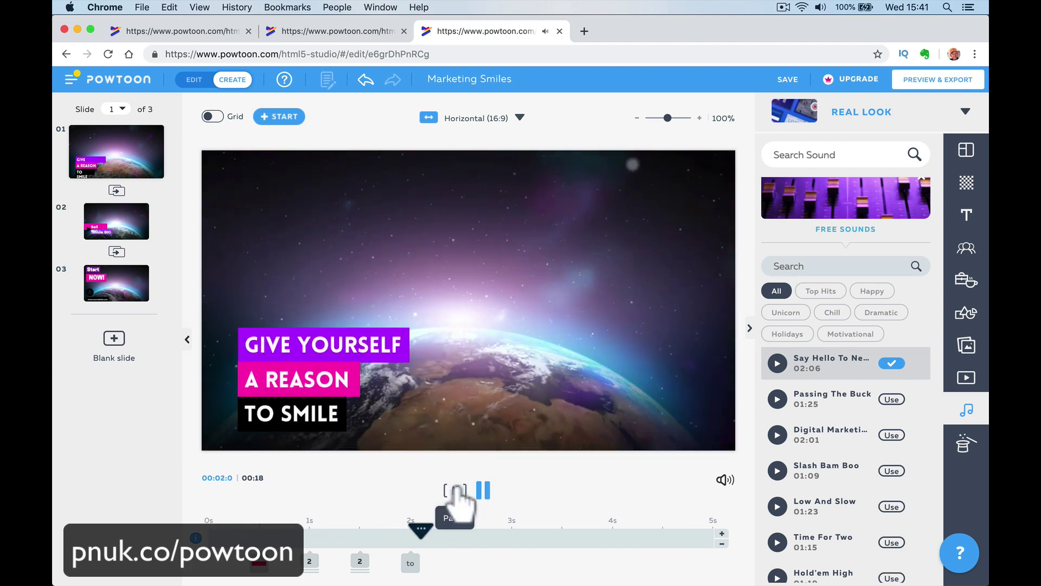
Retime the title lines so A REASON enters at 2 seconds and TO SMILE at 3.
left_click(455, 491)
left_click(299, 414)
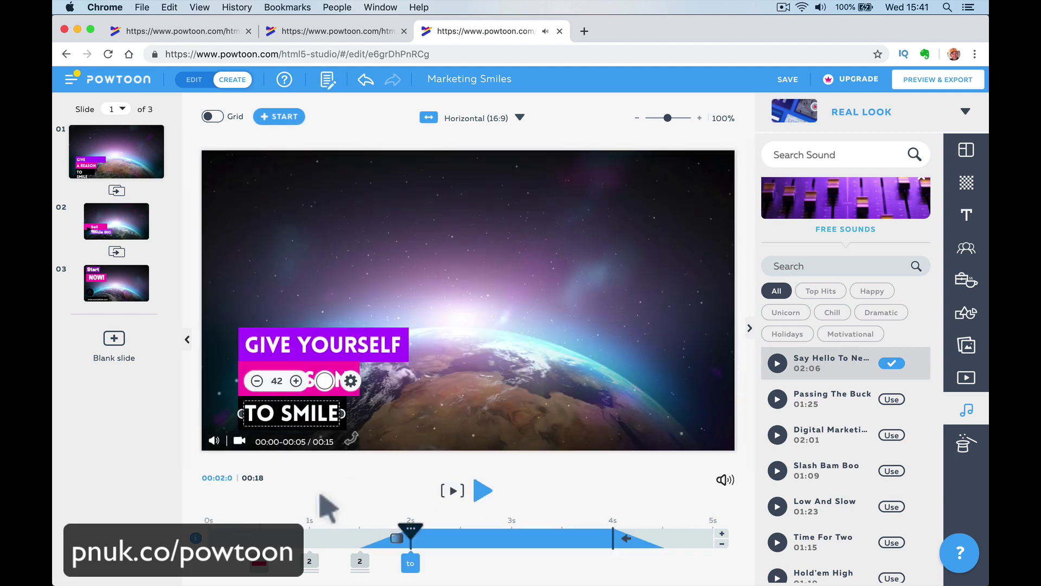
left_click(271, 522)
left_click(311, 361)
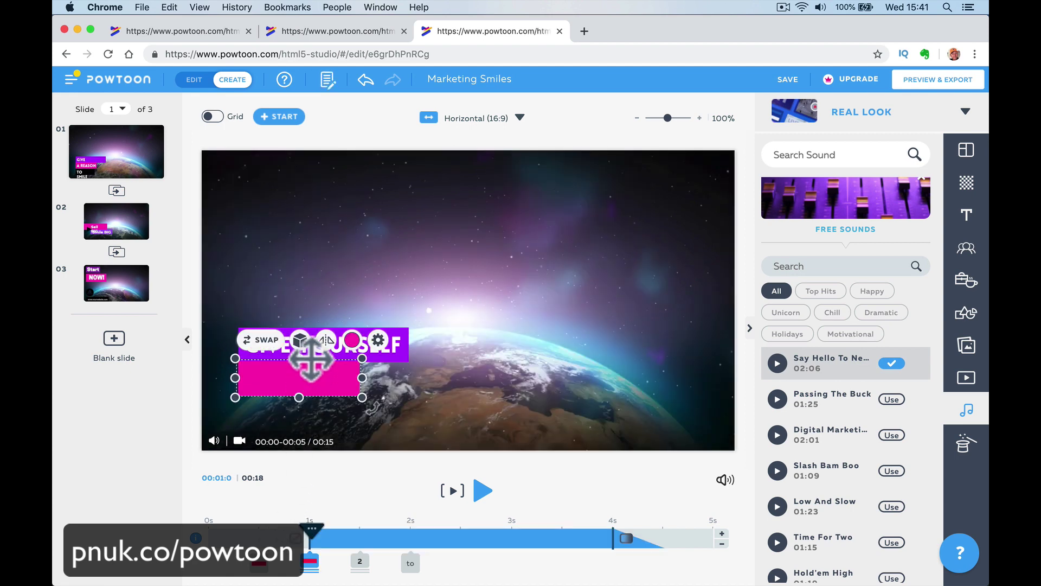
left_click(312, 485)
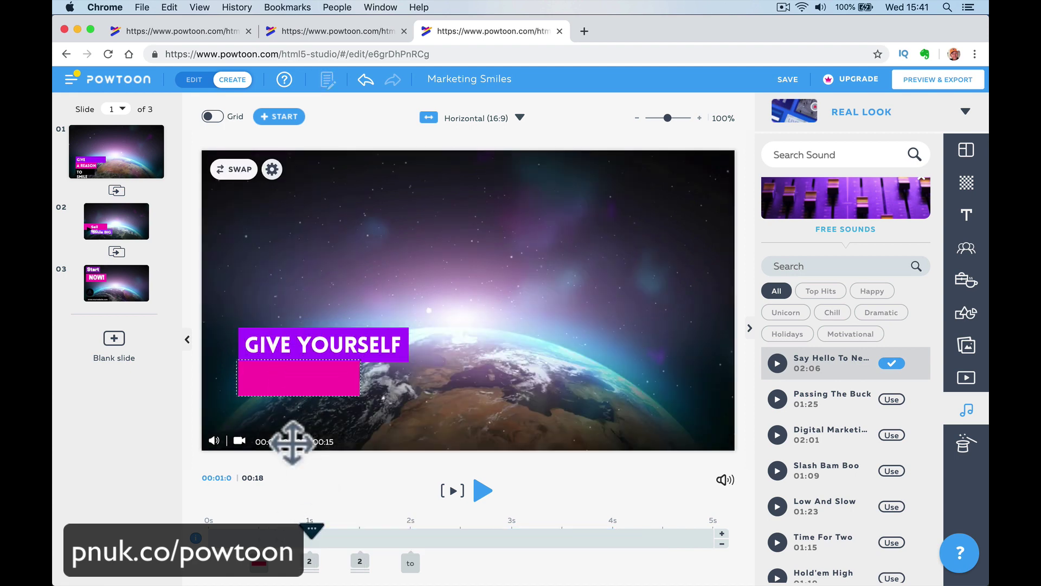
left_click(311, 561)
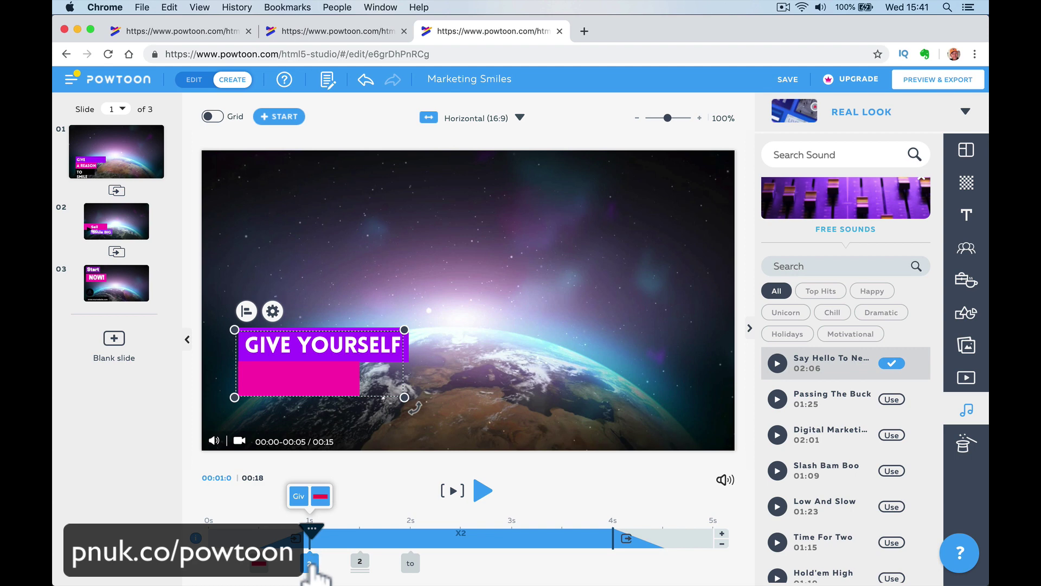
left_click(360, 562)
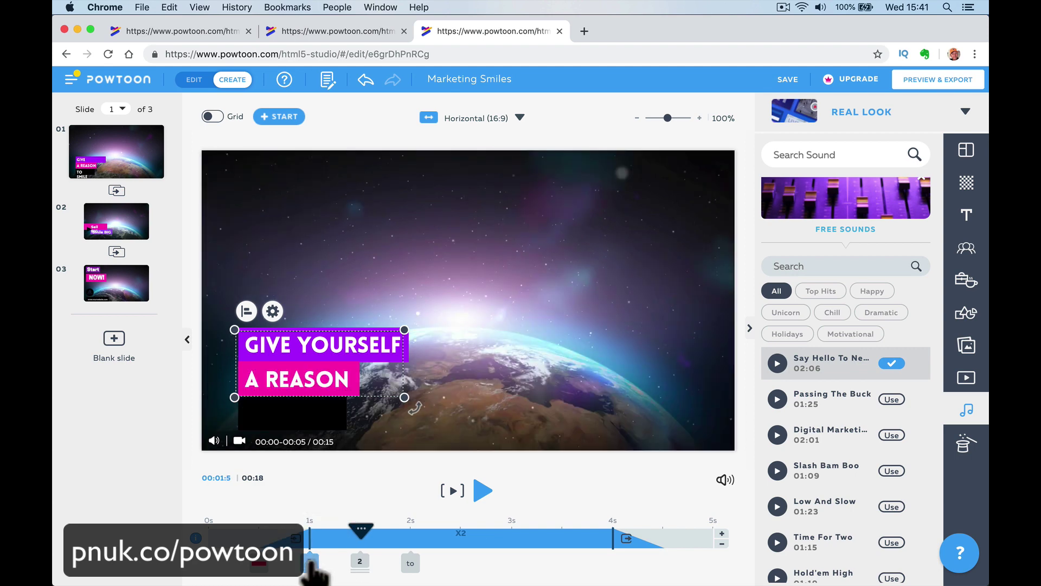
left_click(410, 563)
left_click_drag(413, 567, 512, 563)
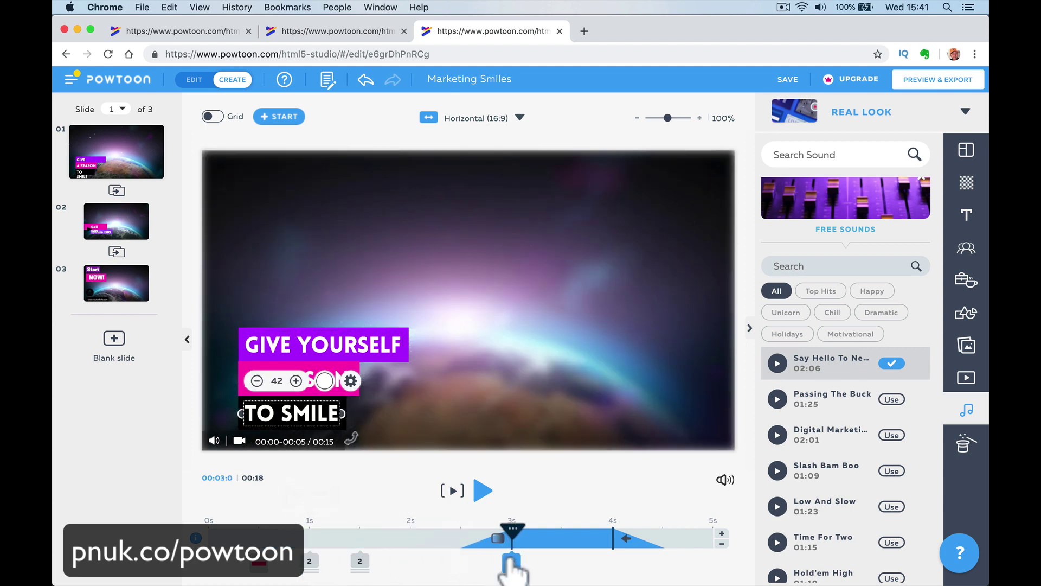
left_click_drag(360, 559, 412, 569)
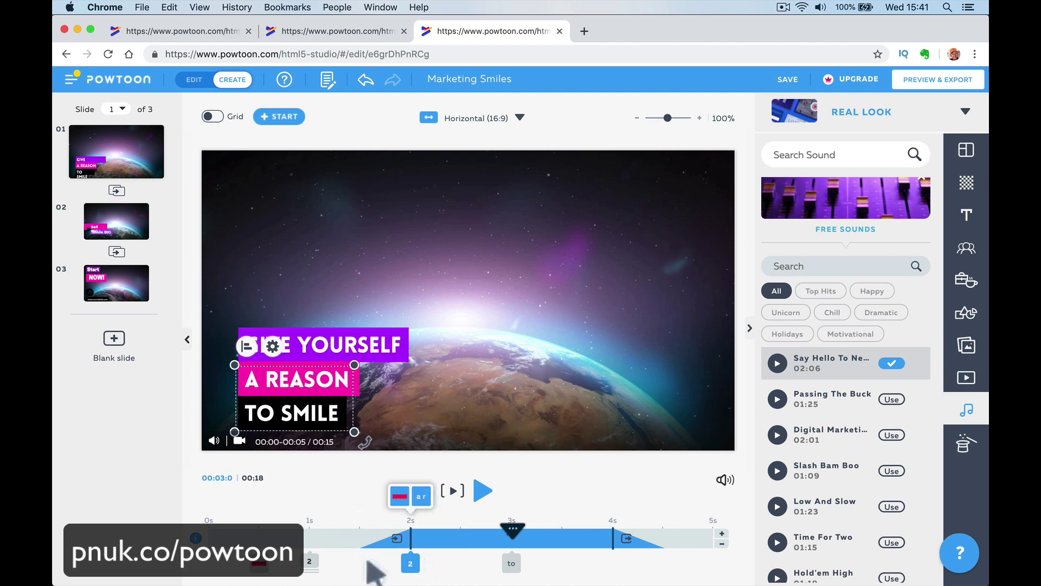
Set the title text's exit effect to Left and its entrance effect to Down.
left_click(627, 539)
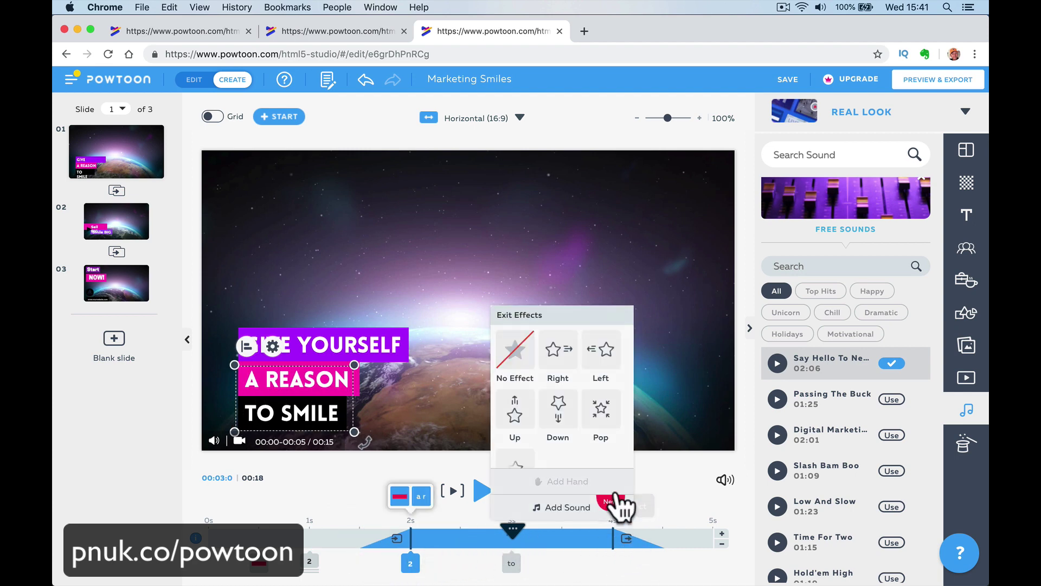
left_click(606, 355)
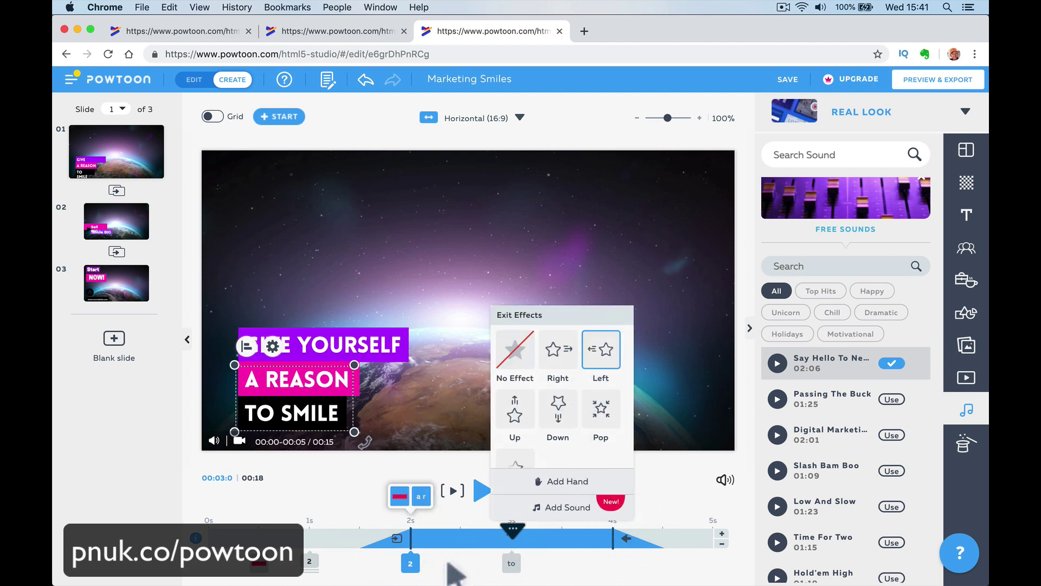
left_click(398, 540)
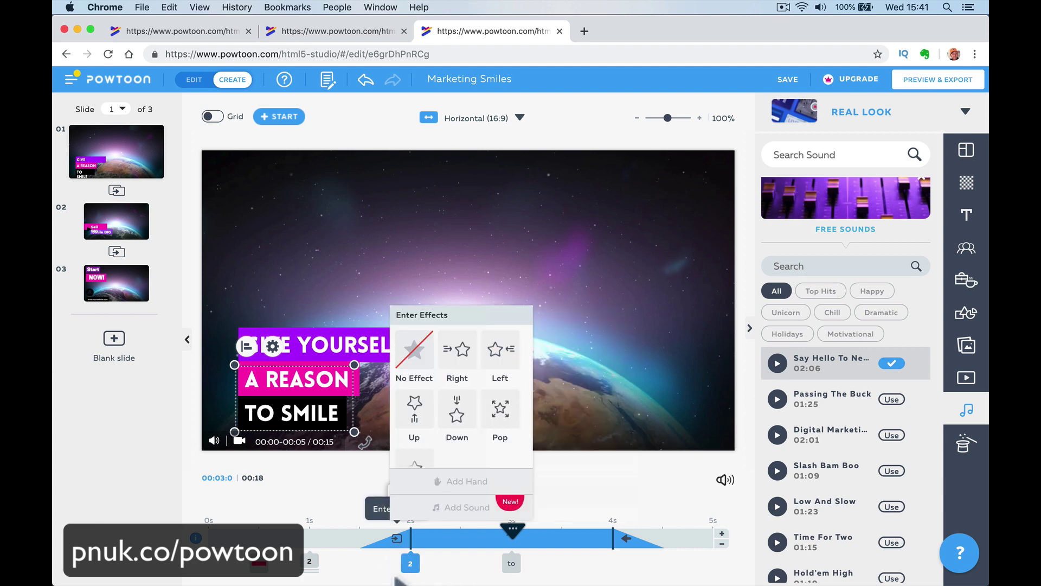
left_click(457, 412)
Make GIVE YOURSELF start at 1 second, preview the slide, then undo the last timing change.
left_click(309, 563)
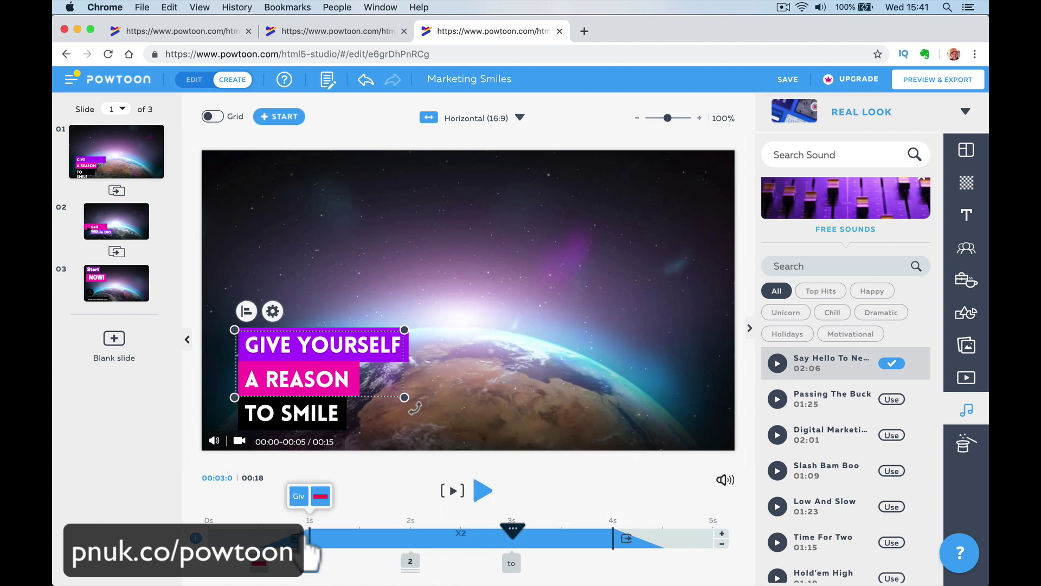
left_click(310, 545)
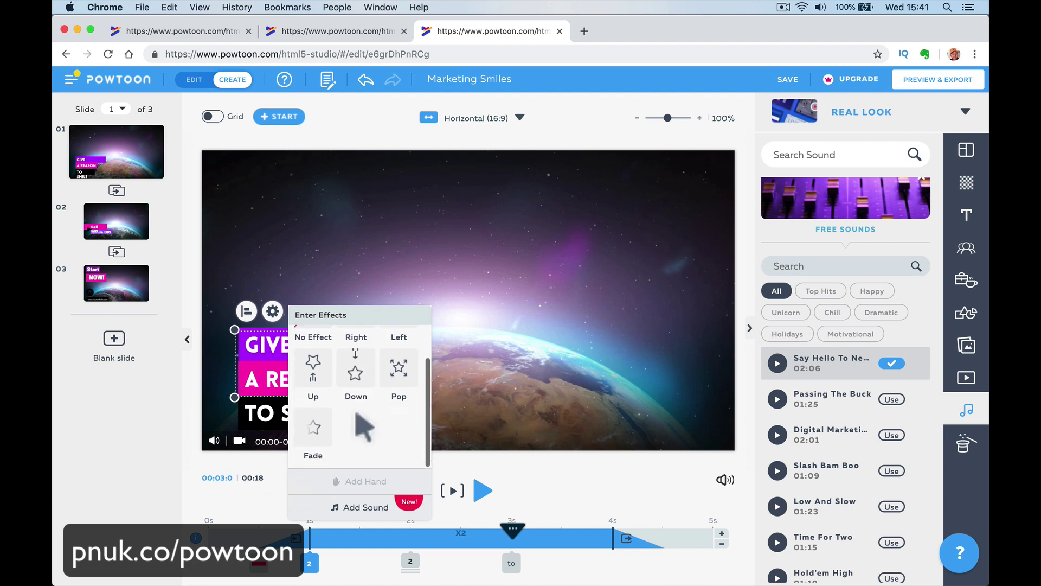
left_click(242, 490)
left_click(259, 575)
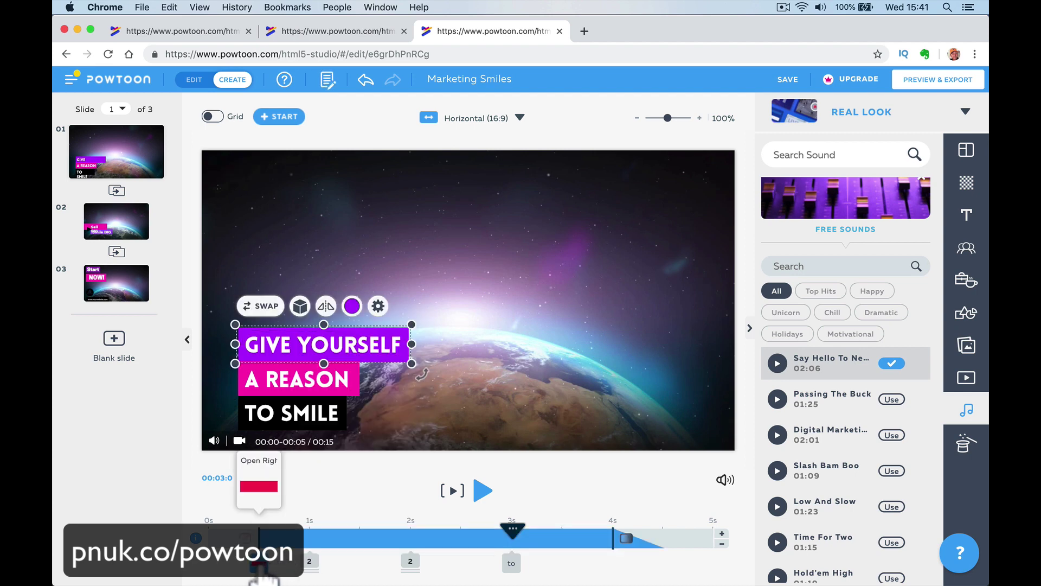
left_click_drag(293, 564, 297, 568)
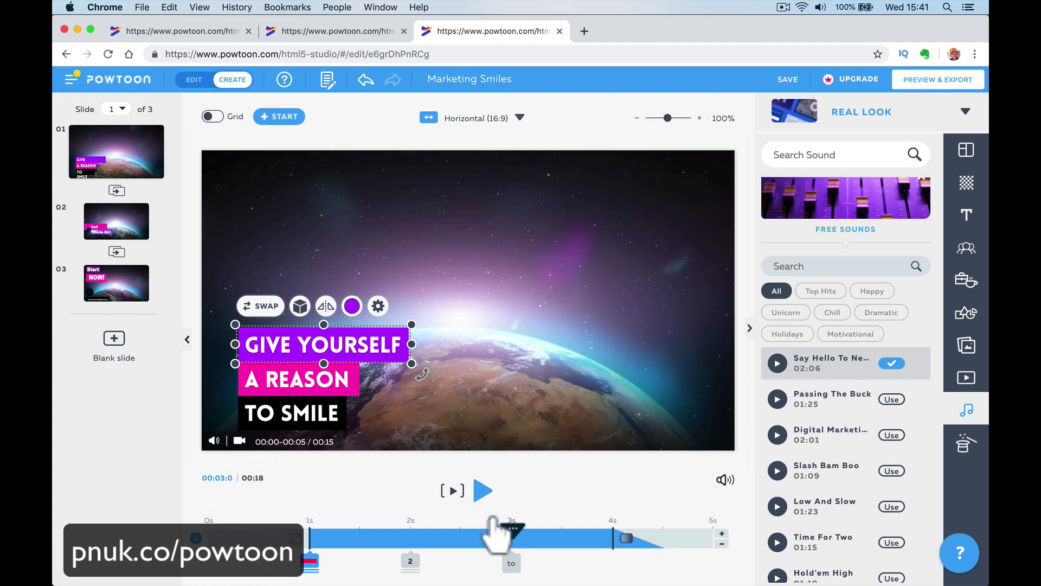
left_click(440, 493)
left_click(449, 491)
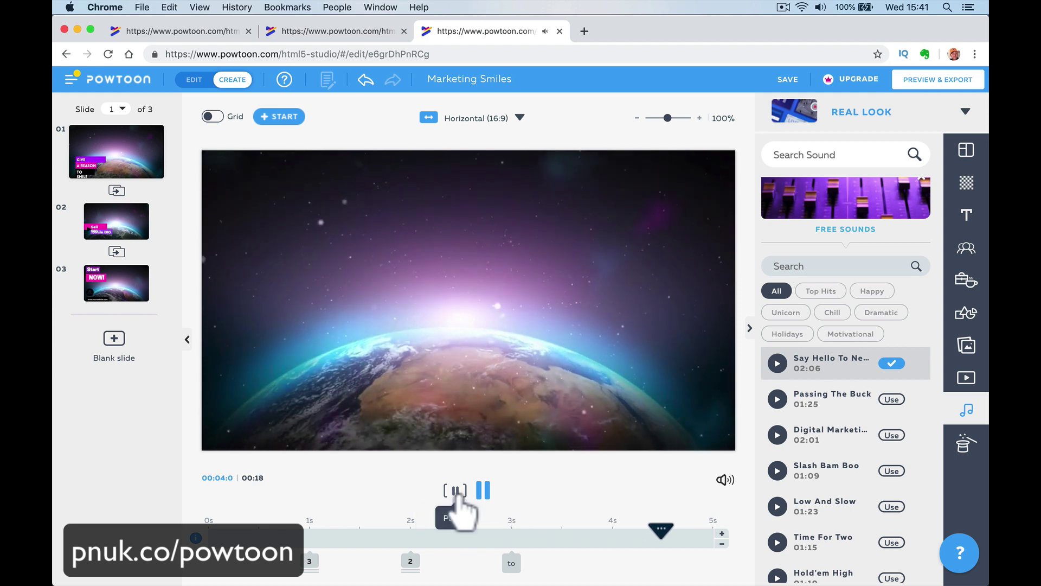
left_click(367, 82)
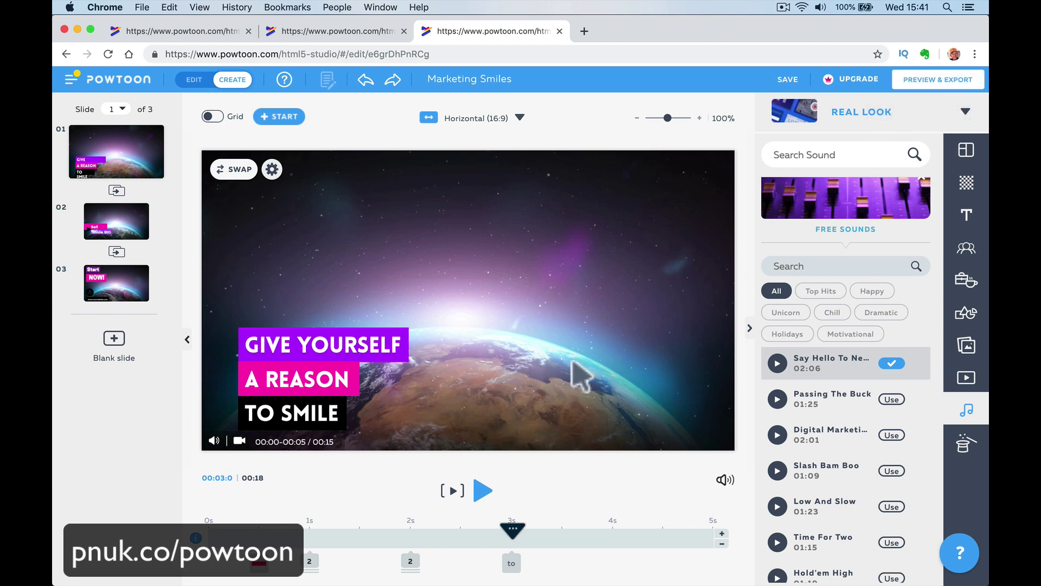
Place a pointing hand from Props > Hands Gestures onto slide 1.
left_click(969, 306)
left_click(966, 280)
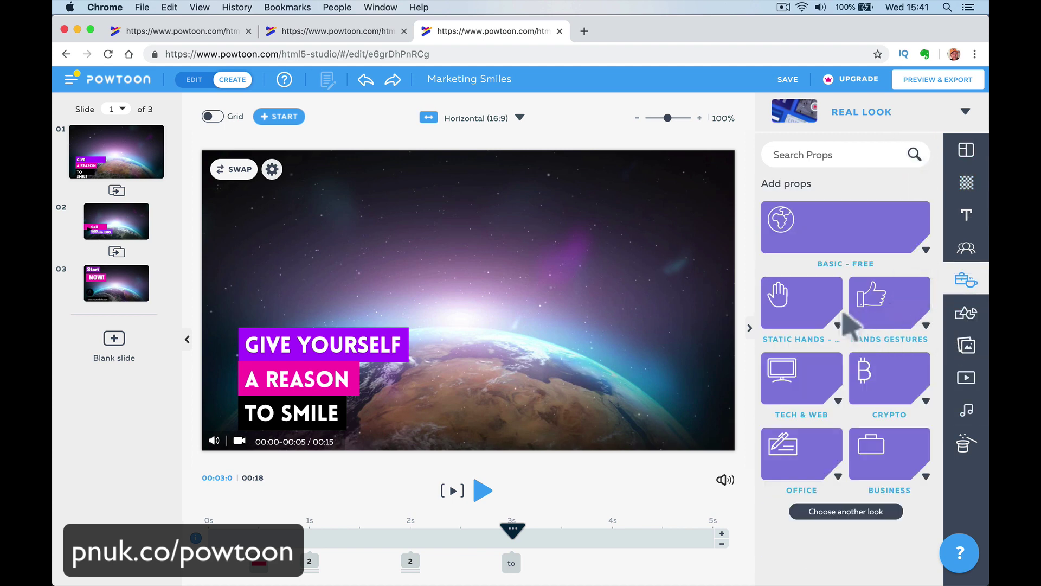
left_click(874, 304)
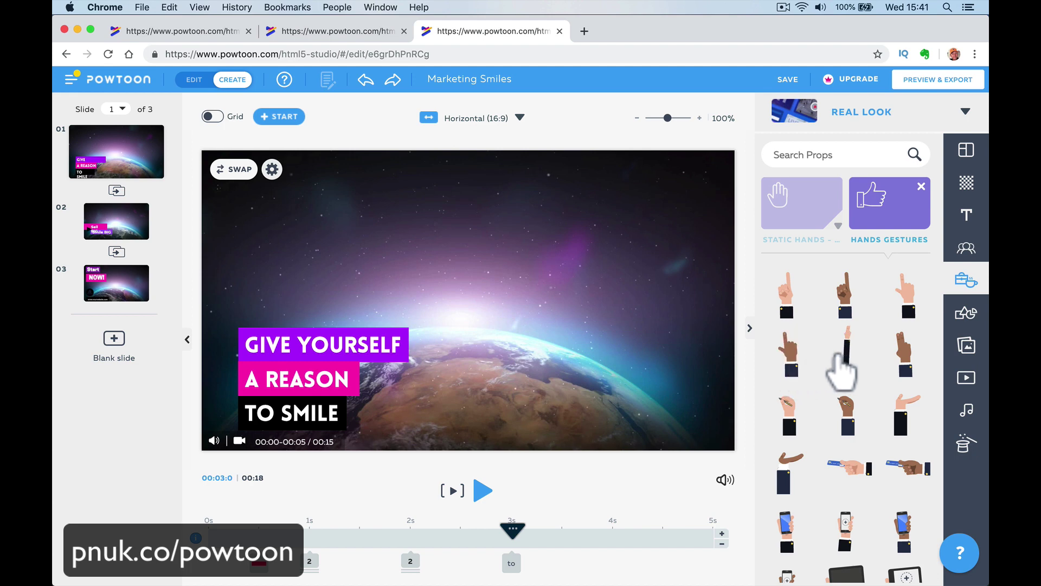
left_click_drag(849, 302, 600, 476)
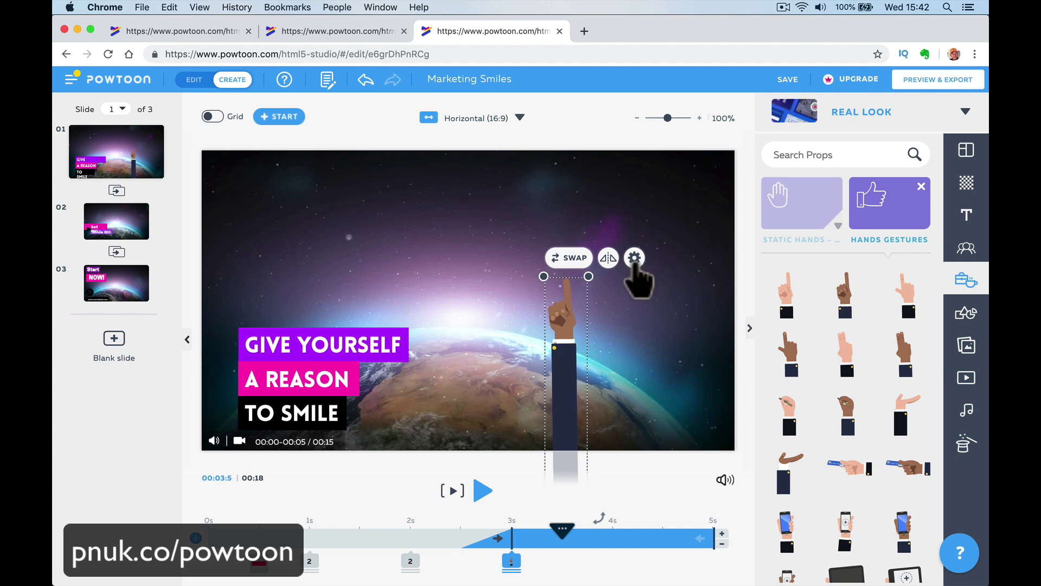
Flip the hand twice in its settings, leaving it unchanged, and begin swapping it.
left_click(634, 259)
left_click(457, 358)
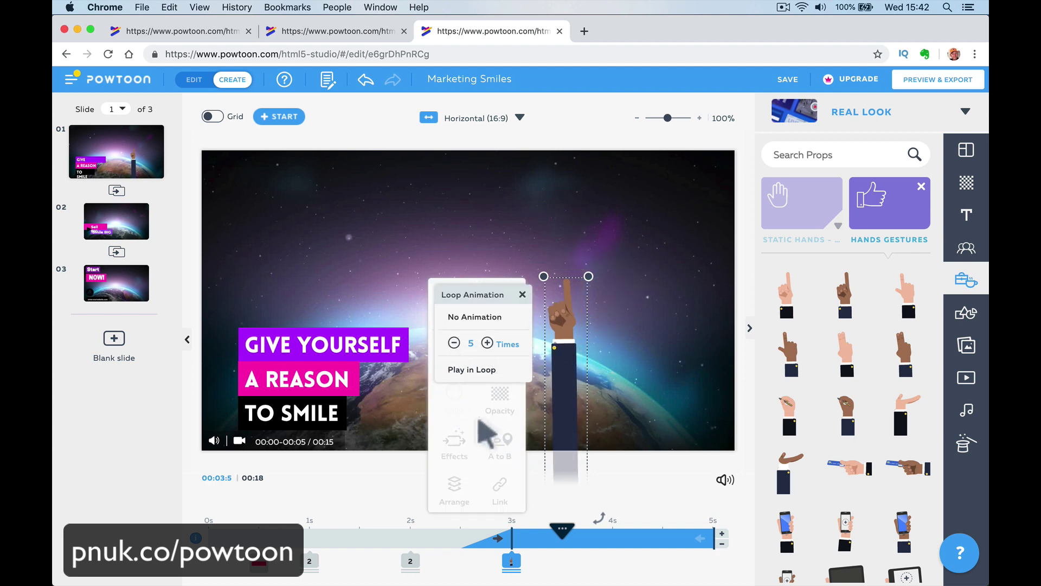
left_click(470, 398)
left_click(500, 369)
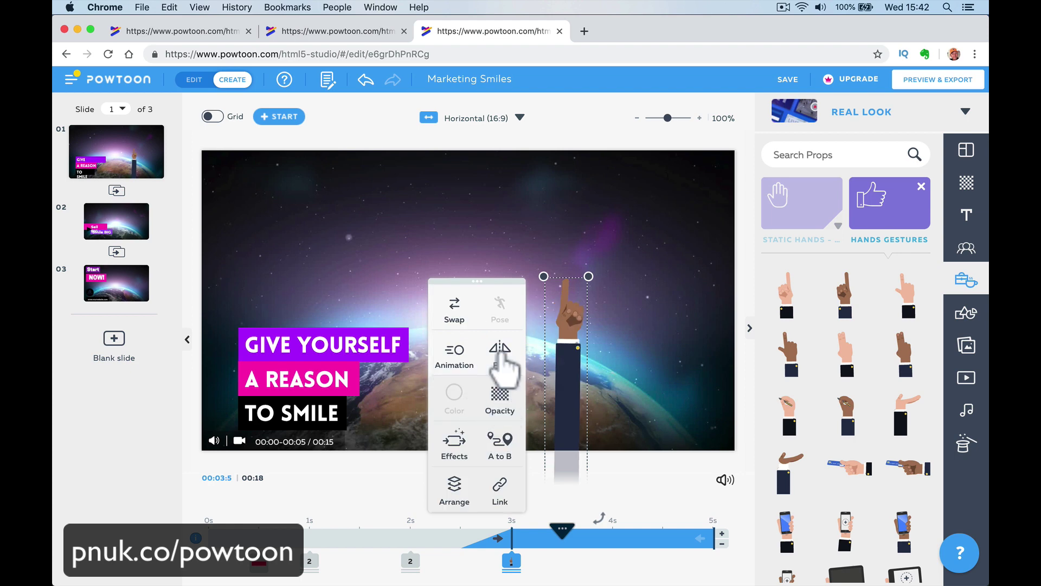
left_click(500, 369)
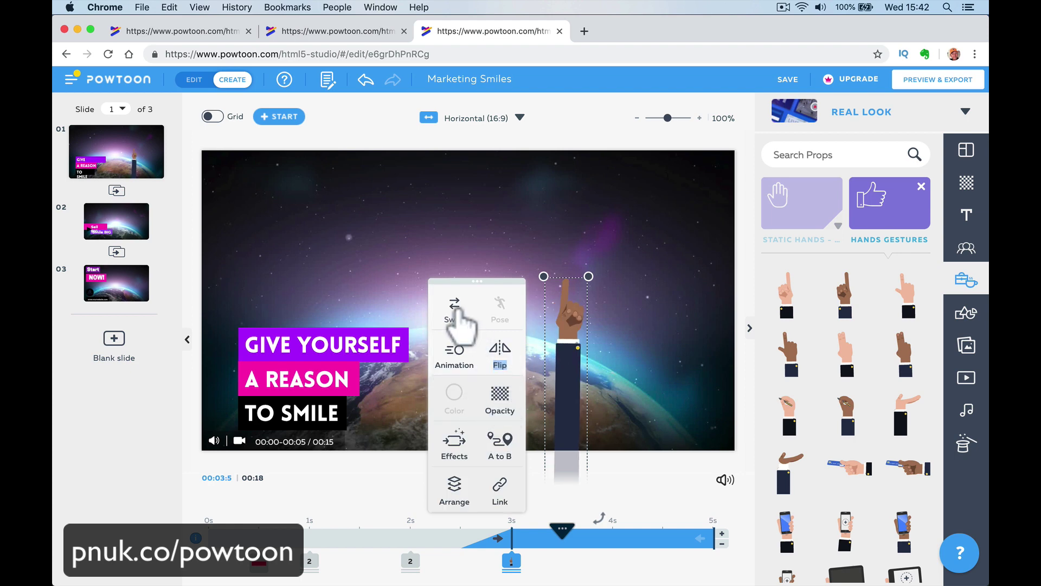
left_click(456, 309)
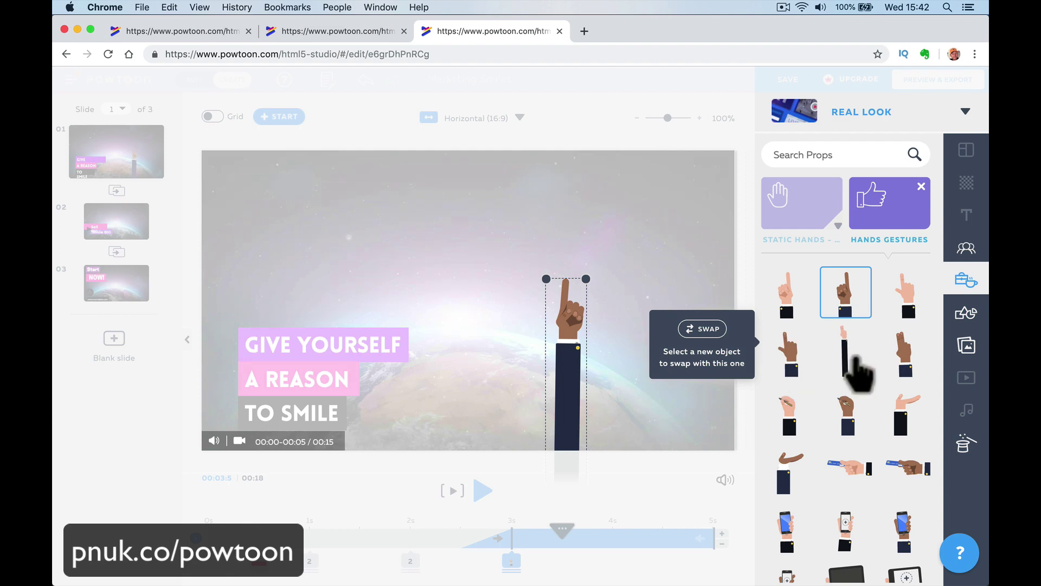
Swap in the two-finger hand, enlarge it beside the title, and make it appear at about 0.5 seconds.
left_click(852, 369)
left_click_drag(556, 421, 595, 309)
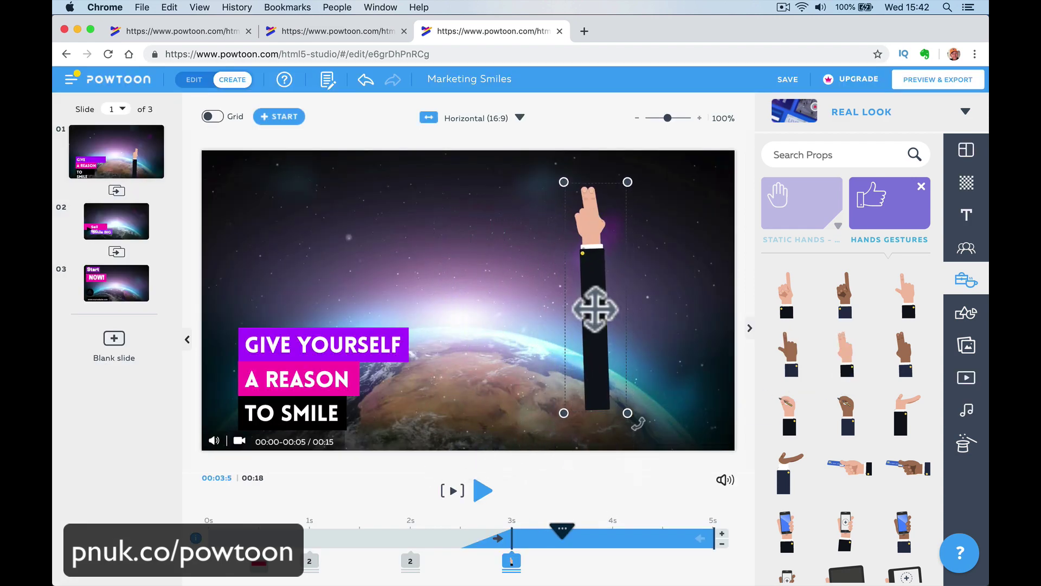
left_click_drag(642, 427, 717, 261)
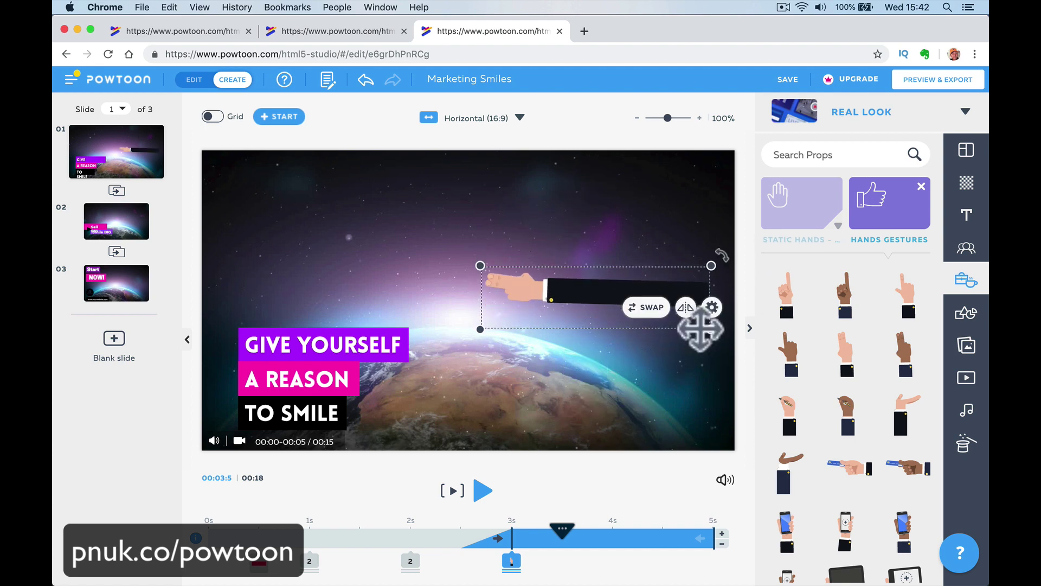
left_click_drag(711, 330, 784, 351)
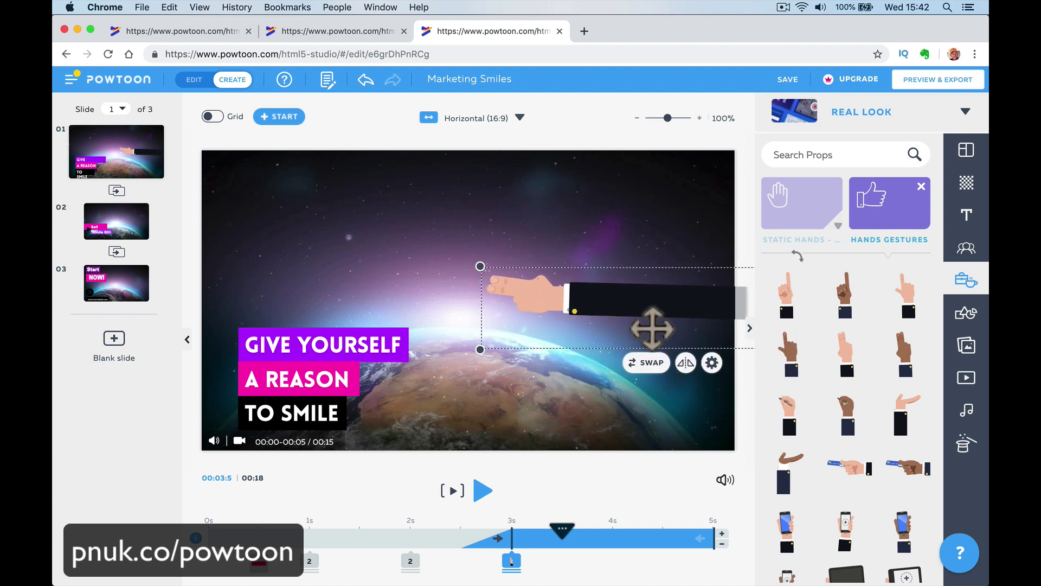
left_click_drag(653, 326, 585, 420)
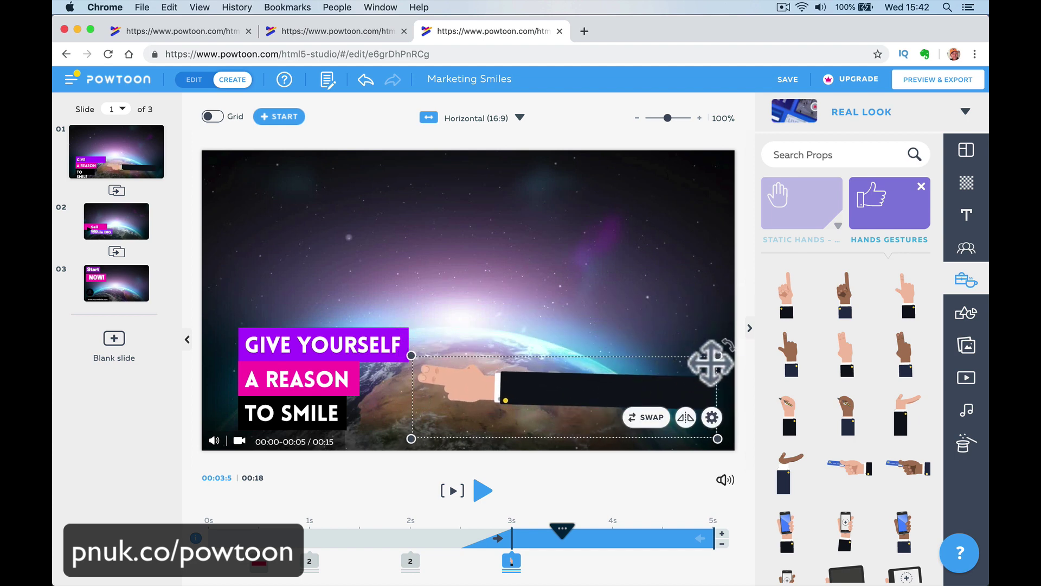
left_click_drag(731, 329, 757, 311)
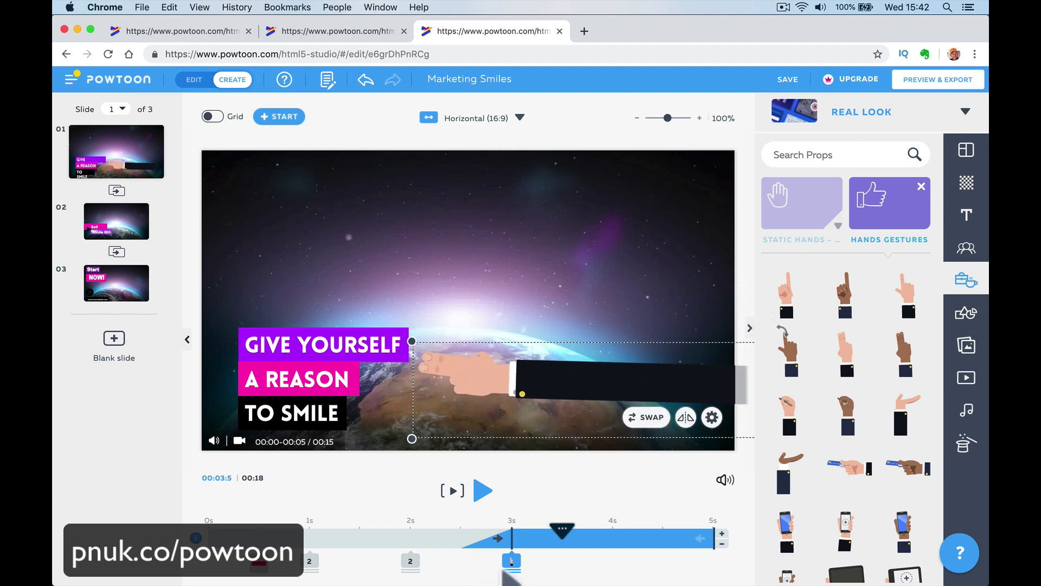
left_click_drag(510, 564, 250, 576)
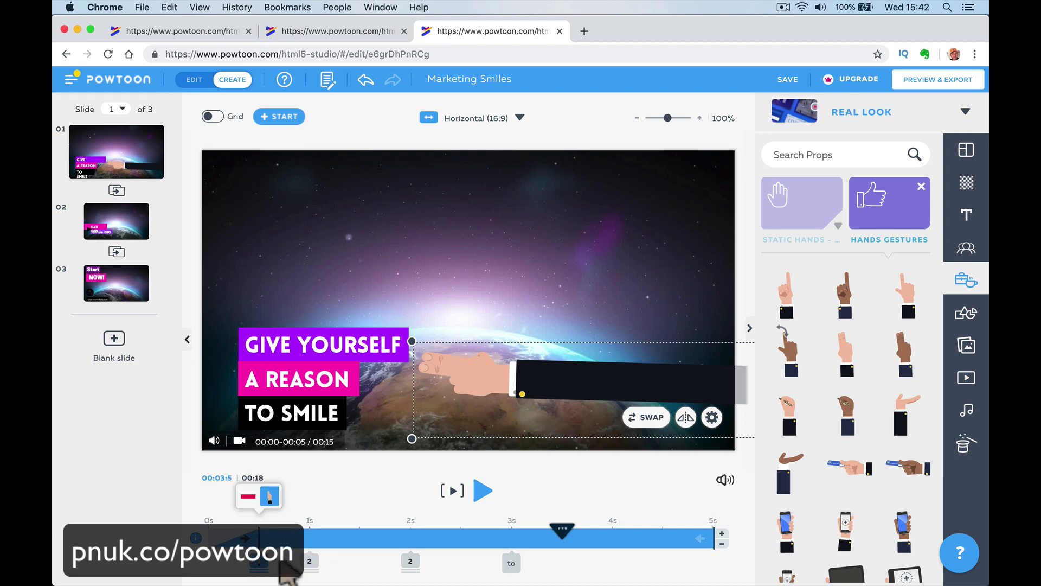
left_click(282, 567)
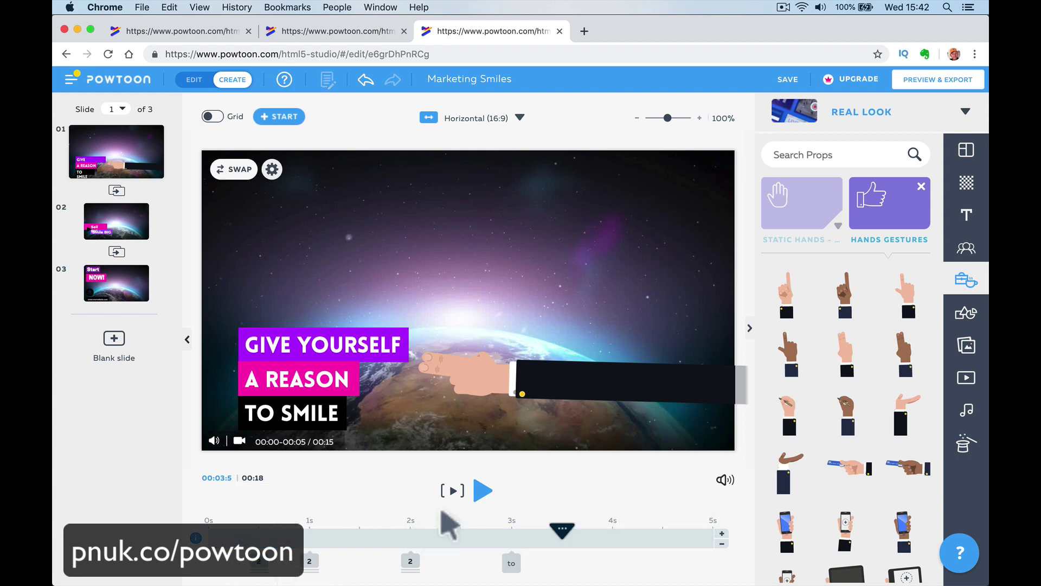
Preview slide 1's hand animation, then open slide 2.
left_click(452, 491)
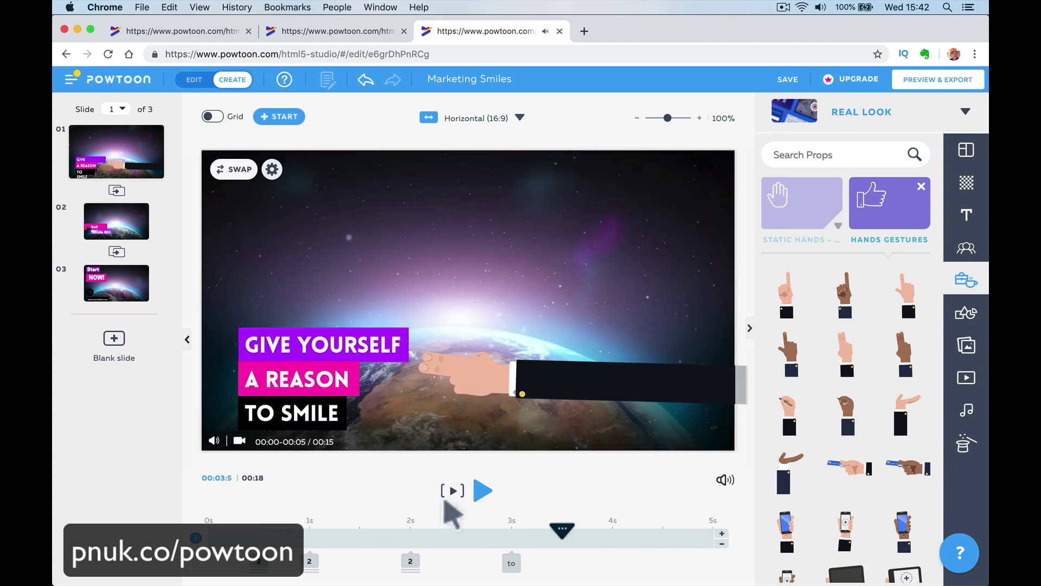
scroll(871, 491, "down", 6)
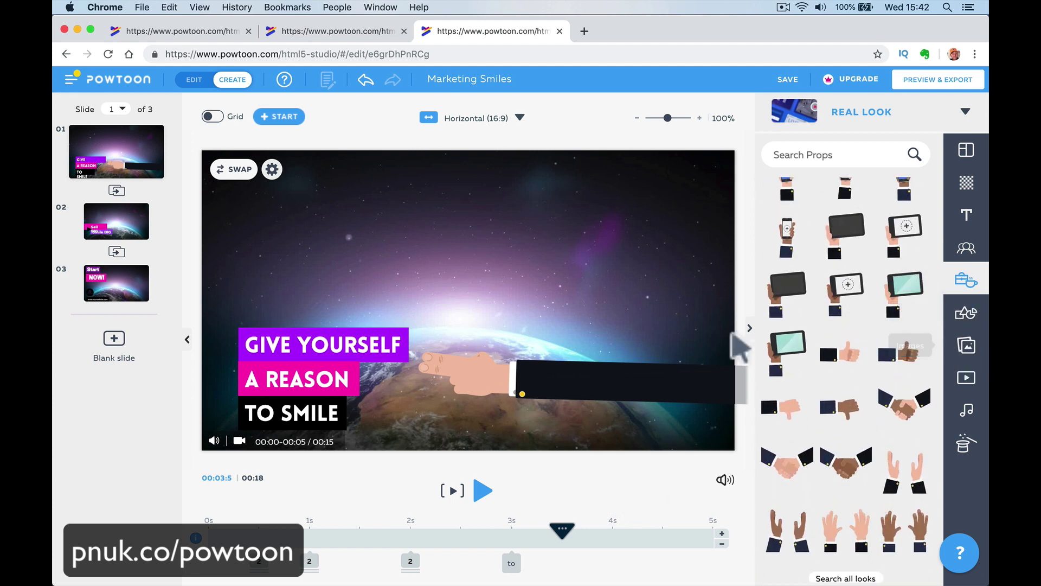
left_click(128, 230)
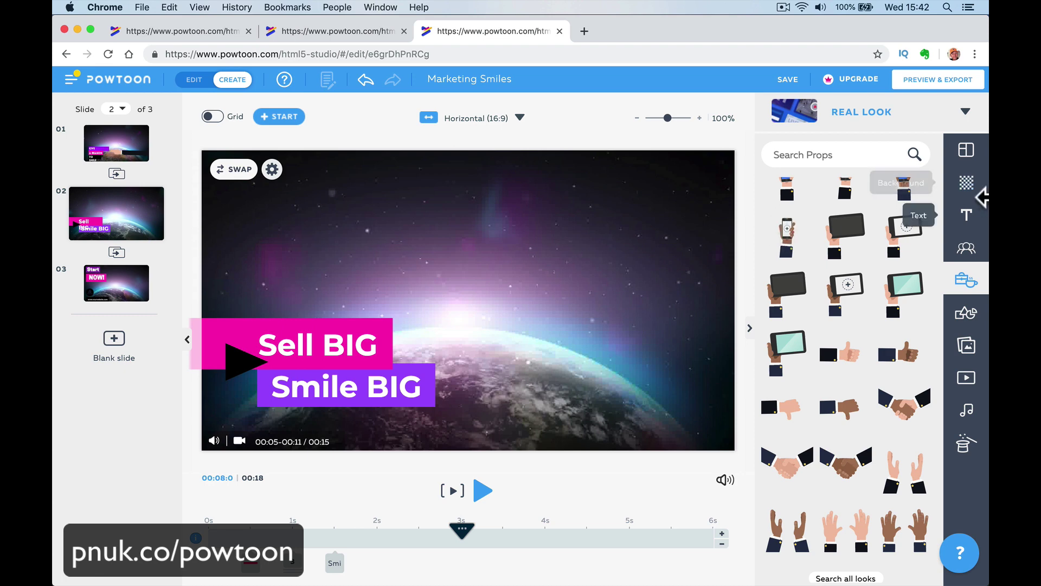
Place the animated paper-plane shape above the earth on slide 2.
left_click(966, 313)
left_click(832, 314)
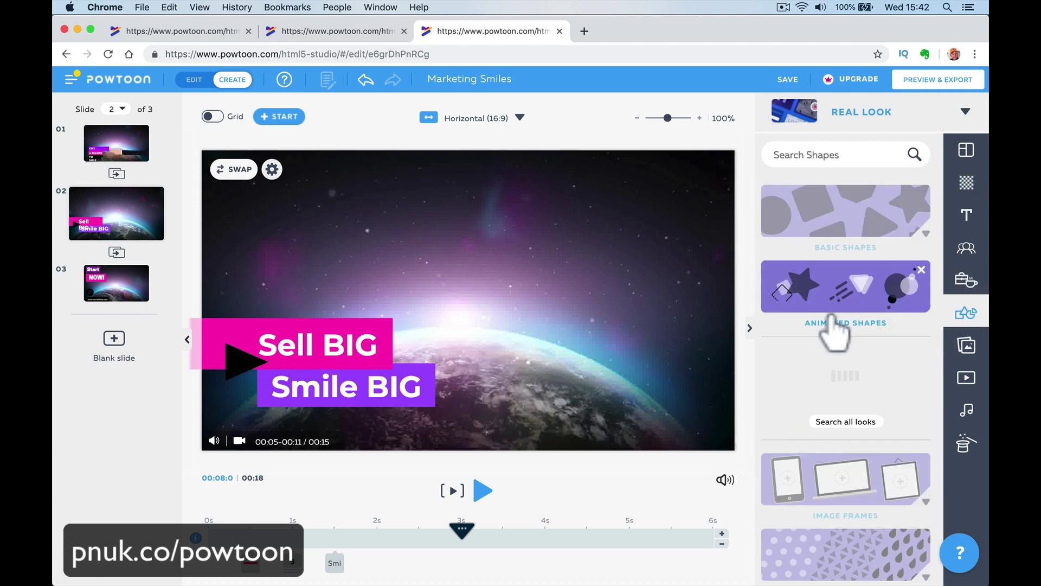
left_click_drag(902, 298, 502, 265)
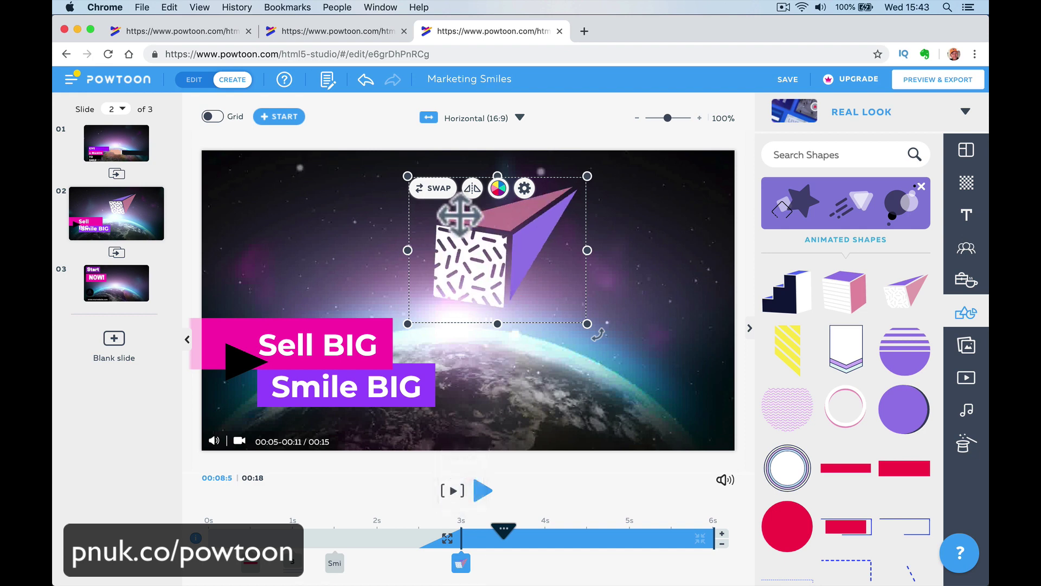
left_click(440, 189)
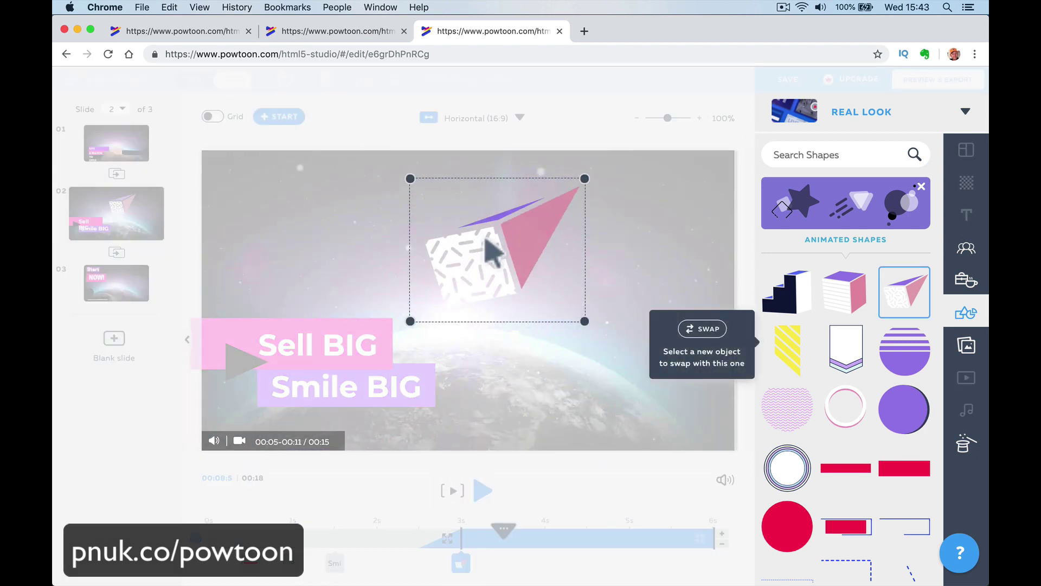
left_click(576, 284)
Set the paper plane's entrance effect to Right and preview slide 2.
left_click(527, 189)
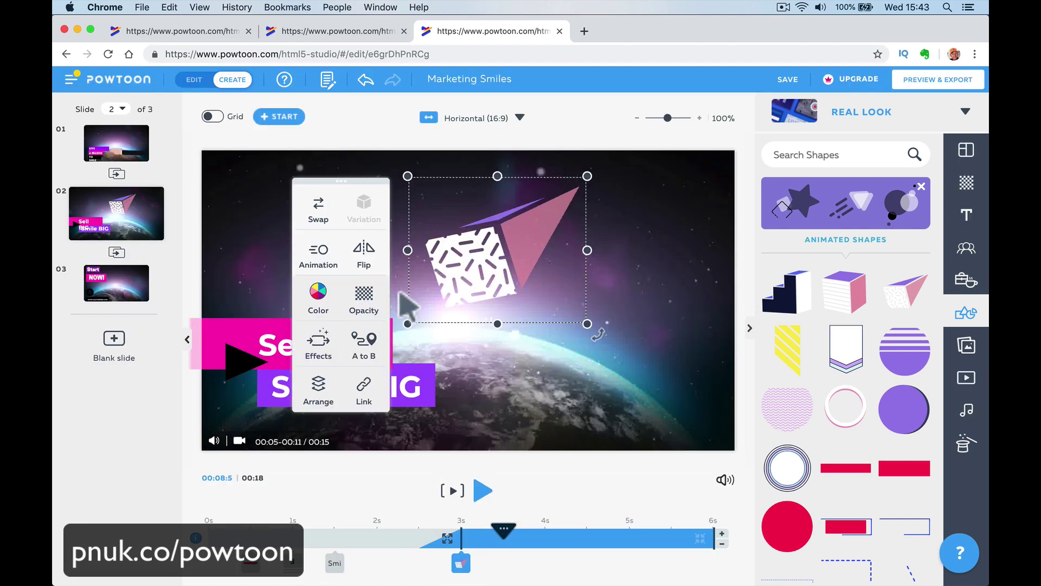
left_click(321, 347)
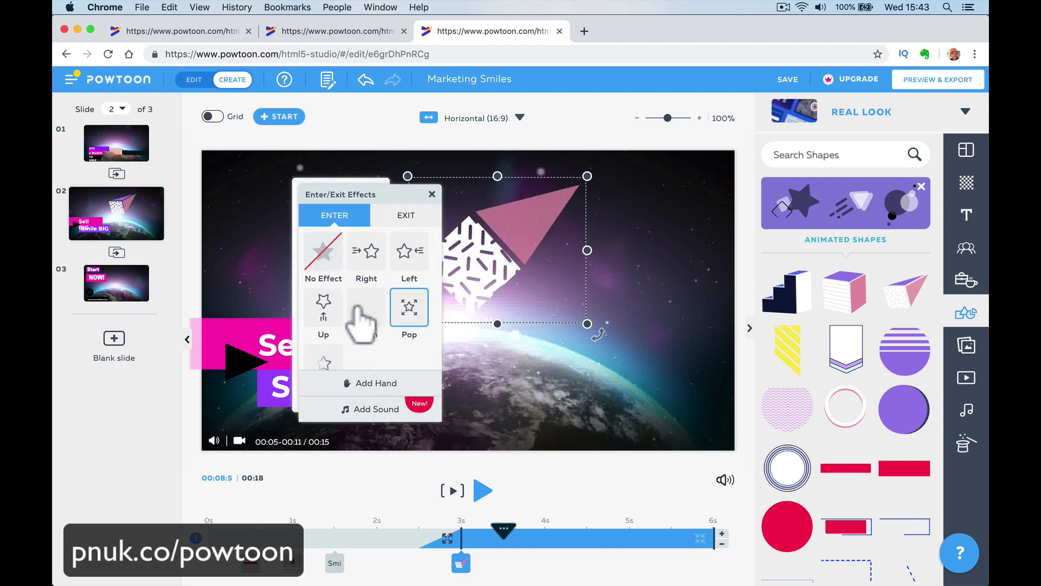
left_click(368, 254)
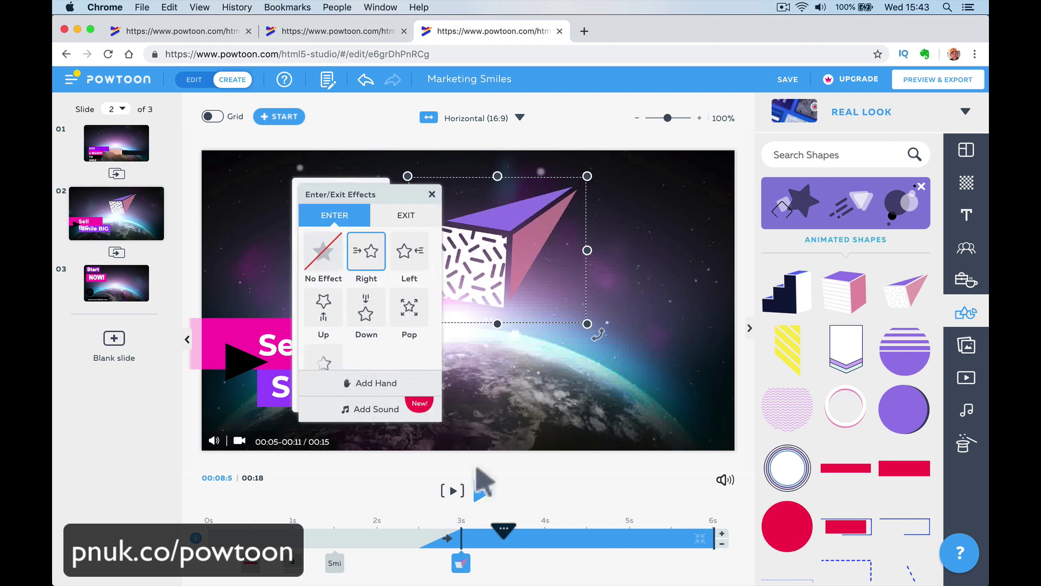
left_click(520, 487)
left_click(454, 491)
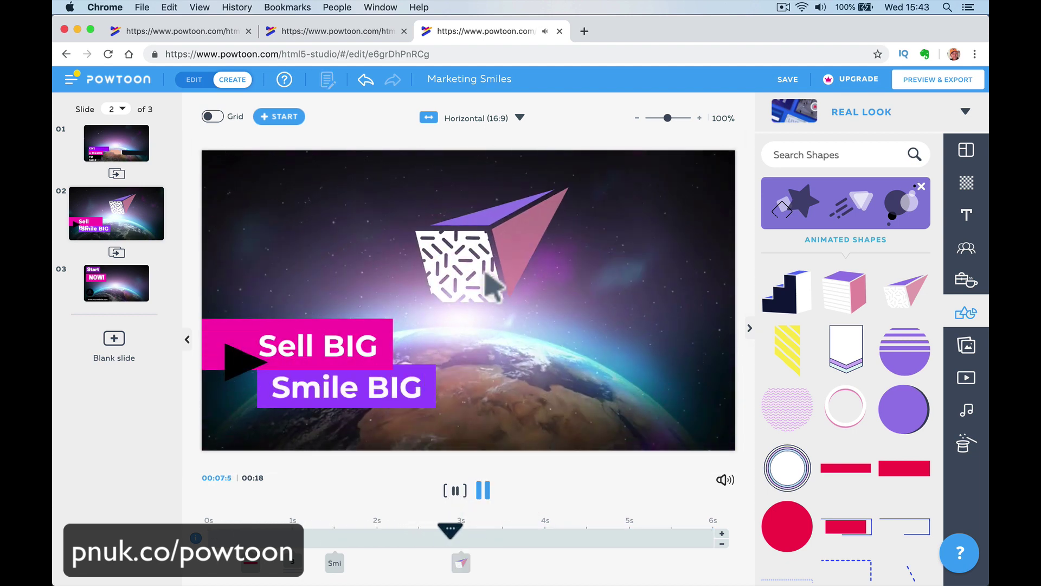
mouse_move(387, 564)
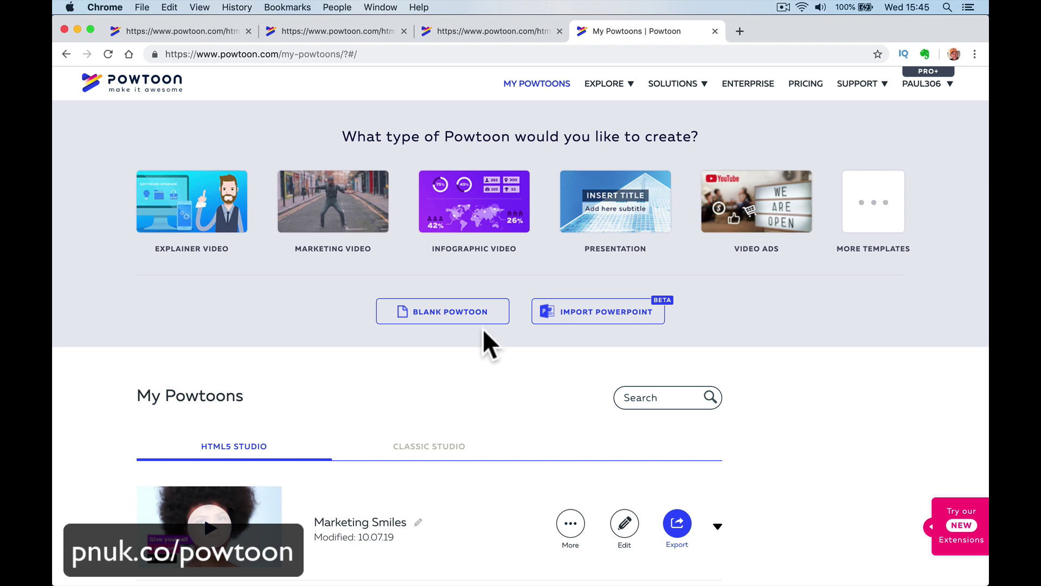
left_click(485, 220)
mouse_move(728, 349)
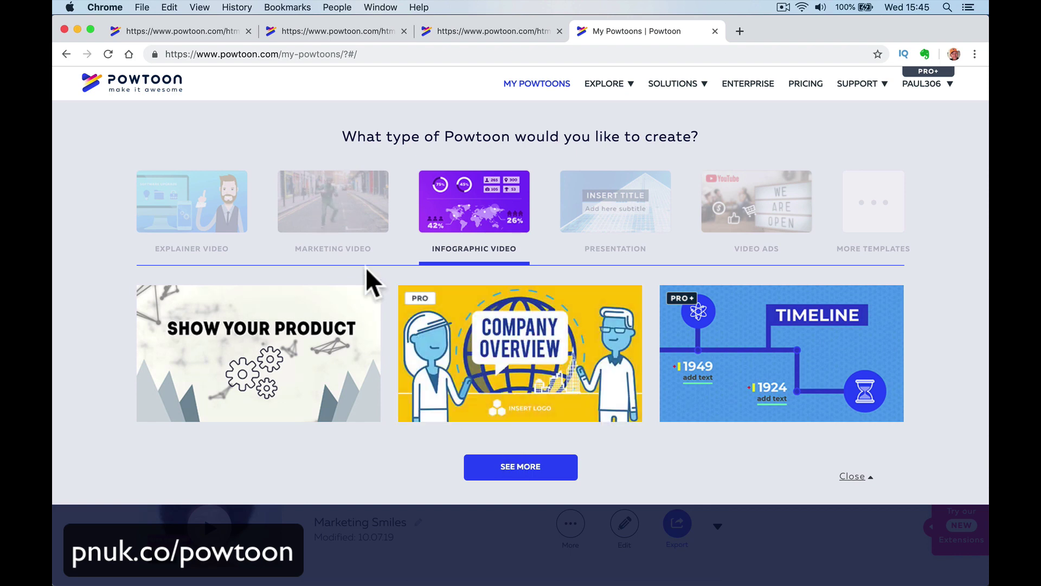
left_click(285, 150)
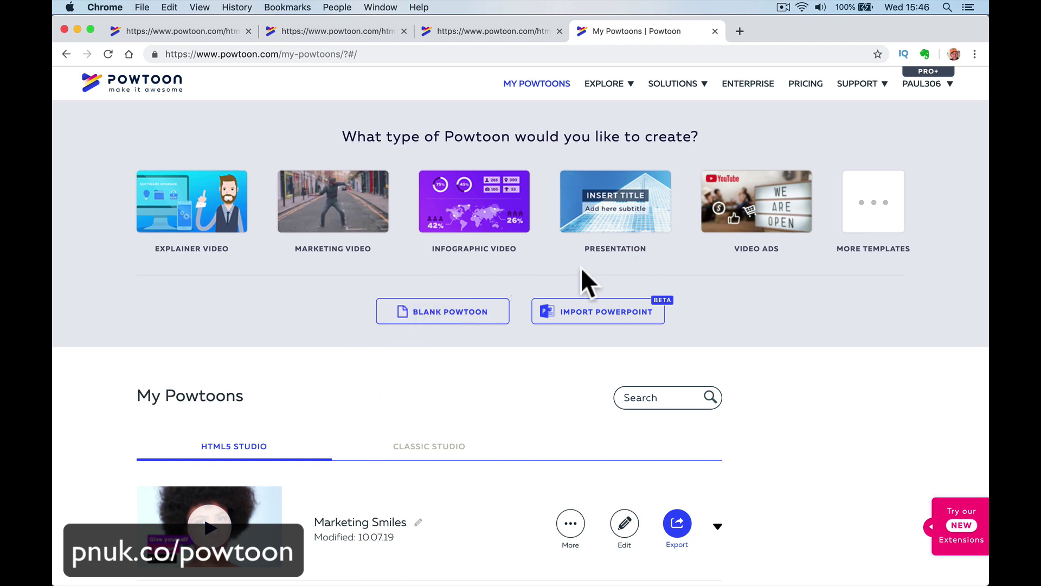
Browse the full template gallery and preview the Easier Ways to Fight template.
left_click(873, 211)
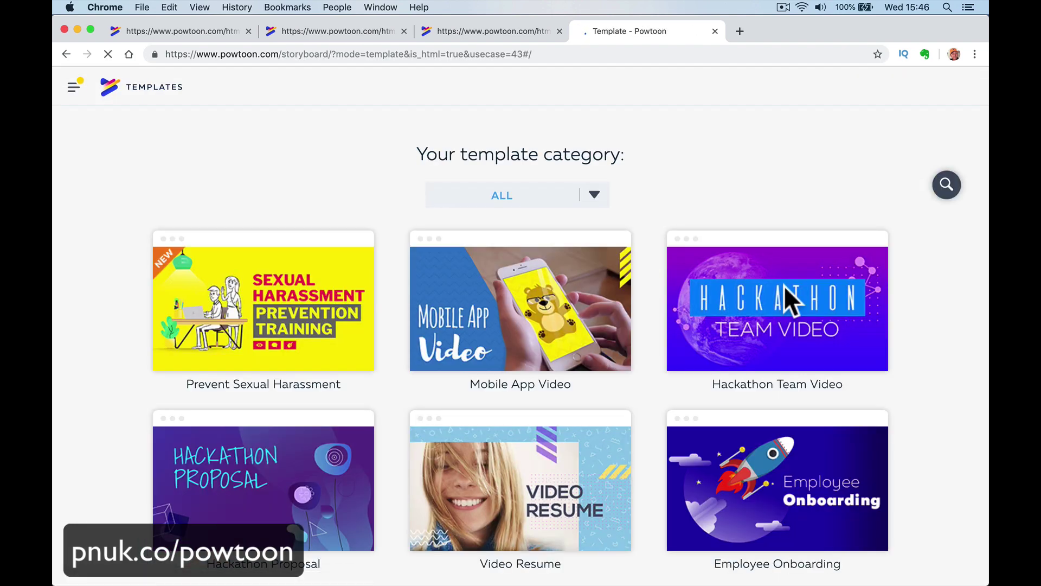
scroll(785, 288, "down", 4)
scroll(785, 285, "down", 3)
scroll(785, 286, "up", 2)
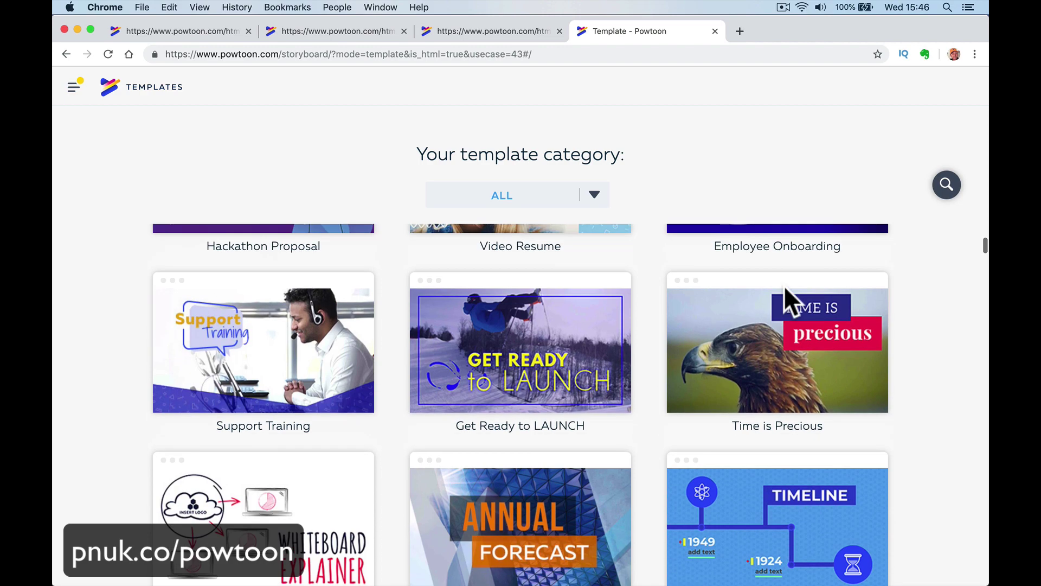
mouse_move(545, 322)
scroll(545, 323, "up", 3)
scroll(567, 421, "down", 10)
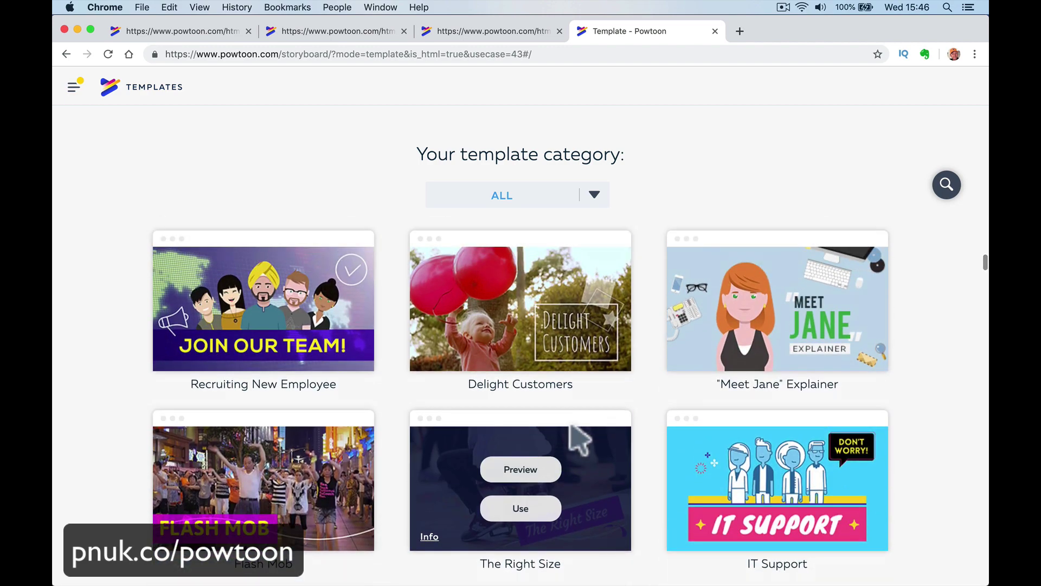
scroll(571, 428, "down", 5)
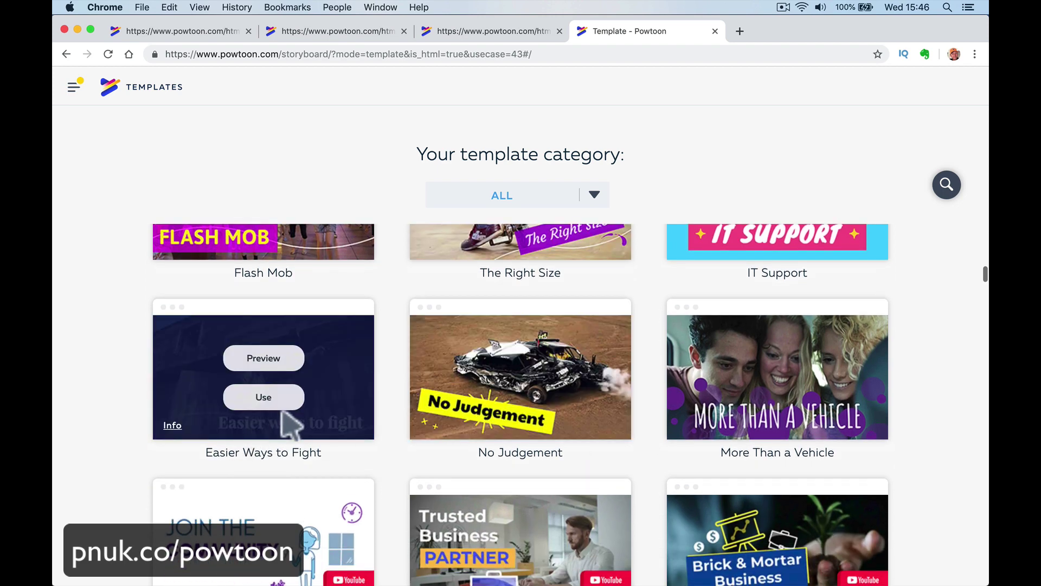
left_click(291, 365)
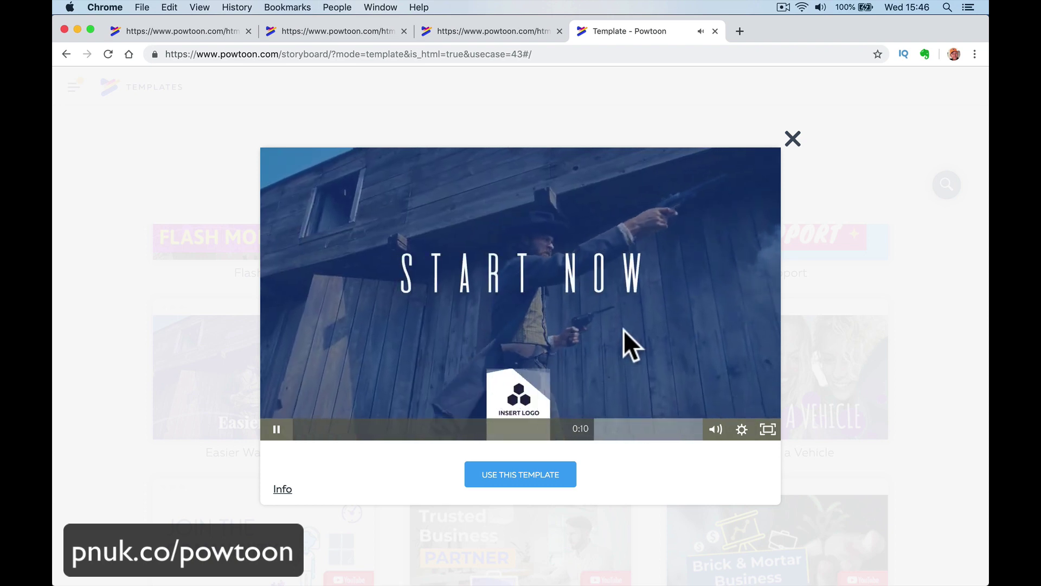
left_click(562, 389)
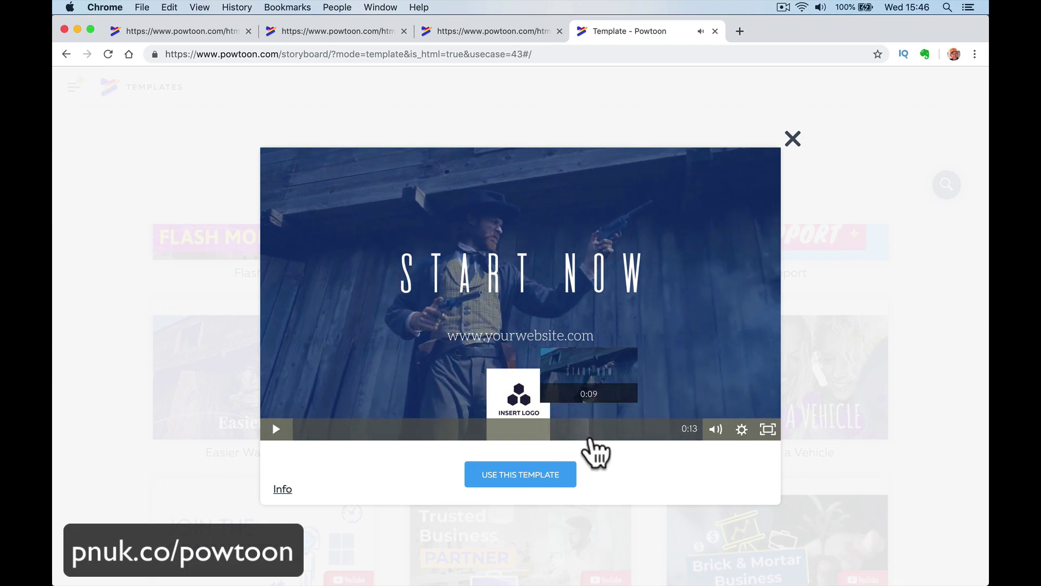
left_click(793, 139)
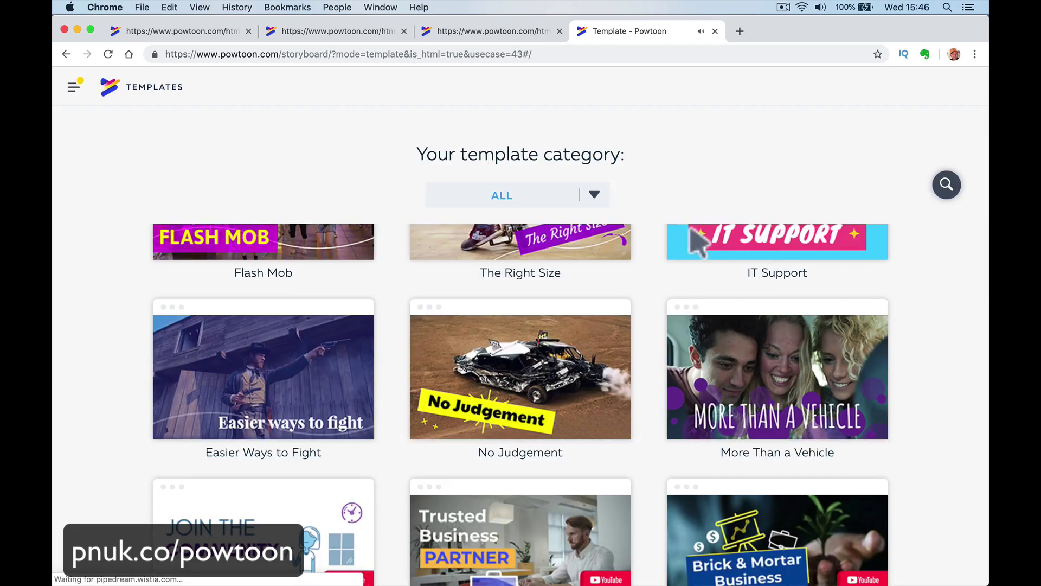
Preview the Confident Finance template and start a project from it.
scroll(618, 353, "down", 8)
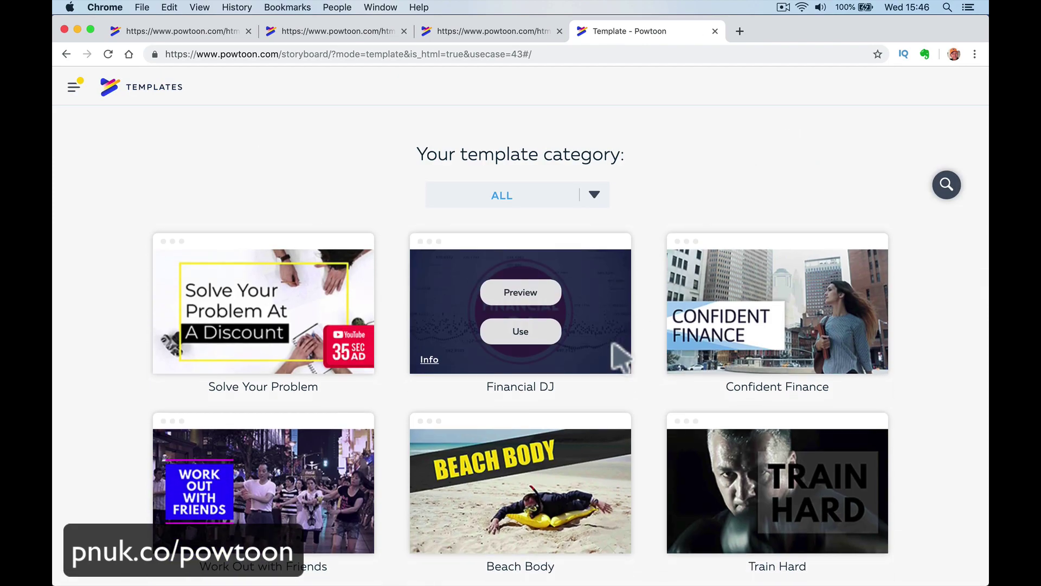
mouse_move(740, 331)
left_click(766, 297)
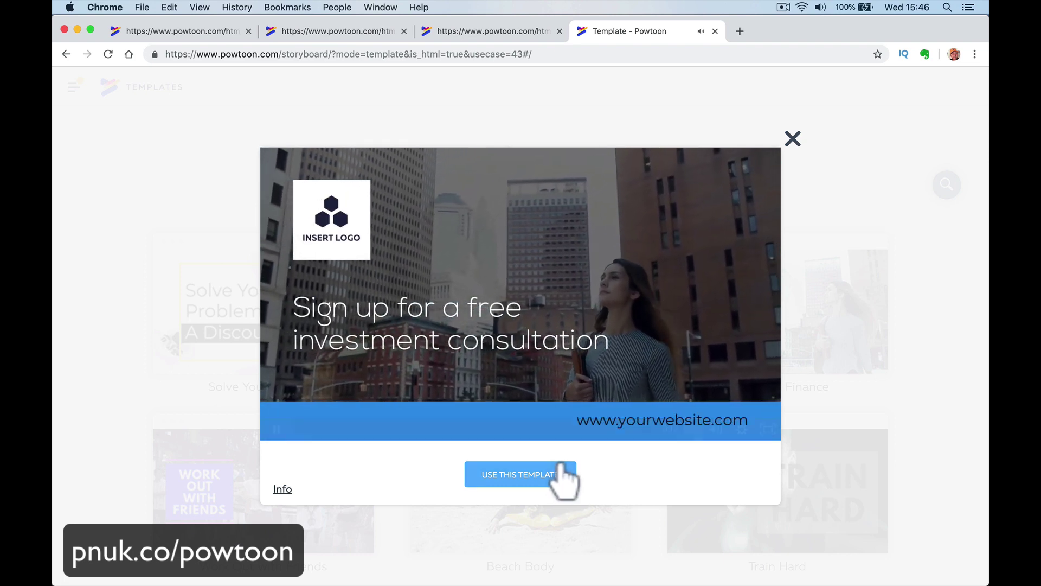
left_click(548, 473)
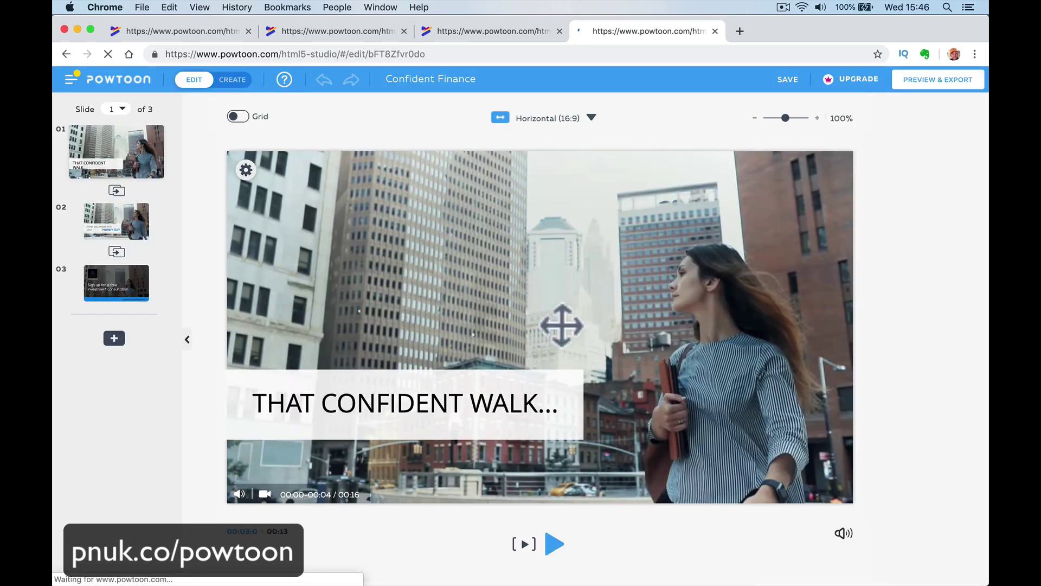
Open closing slide 3 with the timeline shown, playhead at about 2 seconds.
left_click(137, 295)
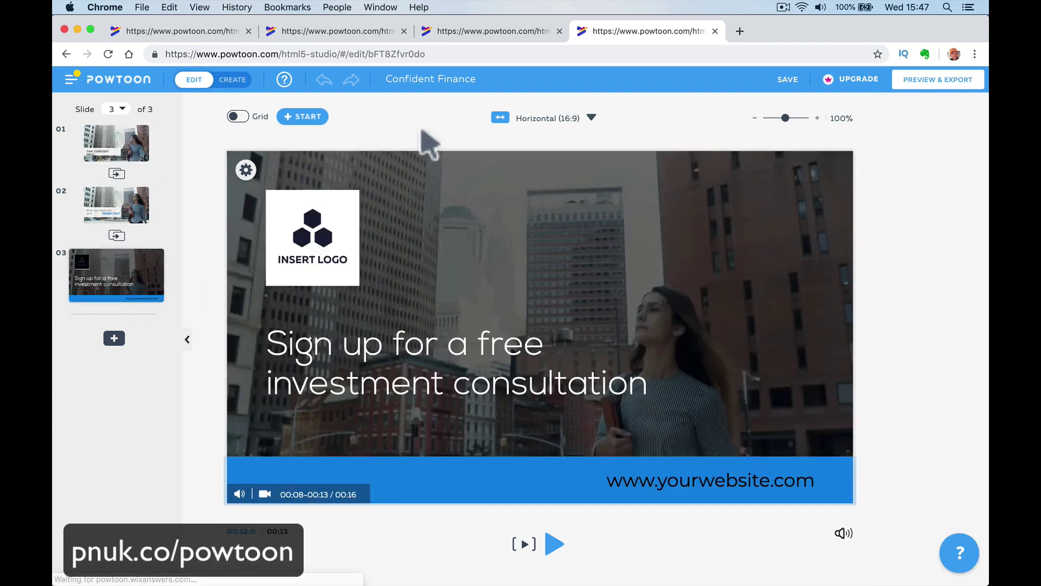
left_click(232, 80)
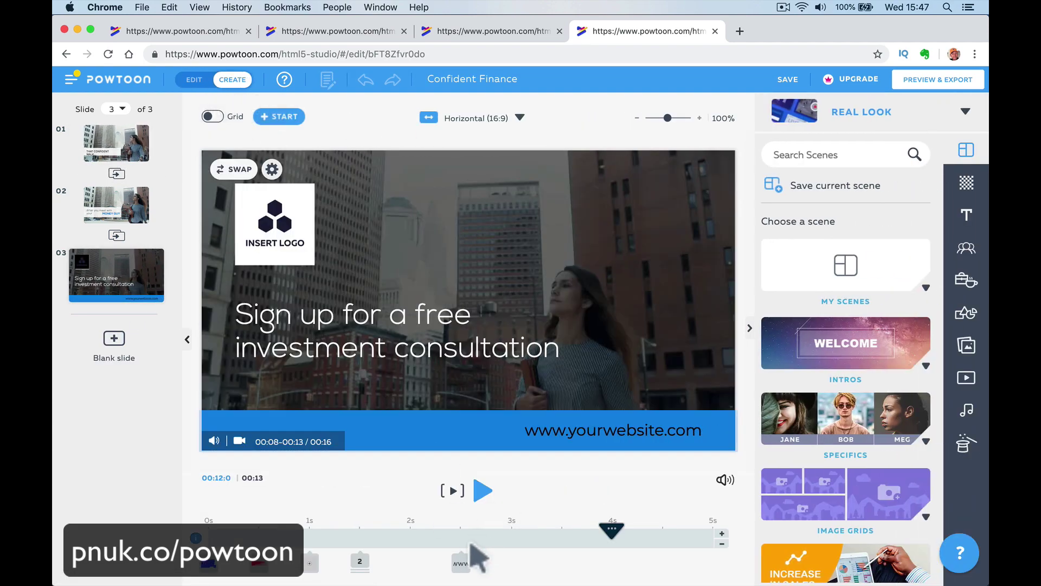
left_click_drag(440, 537, 349, 538)
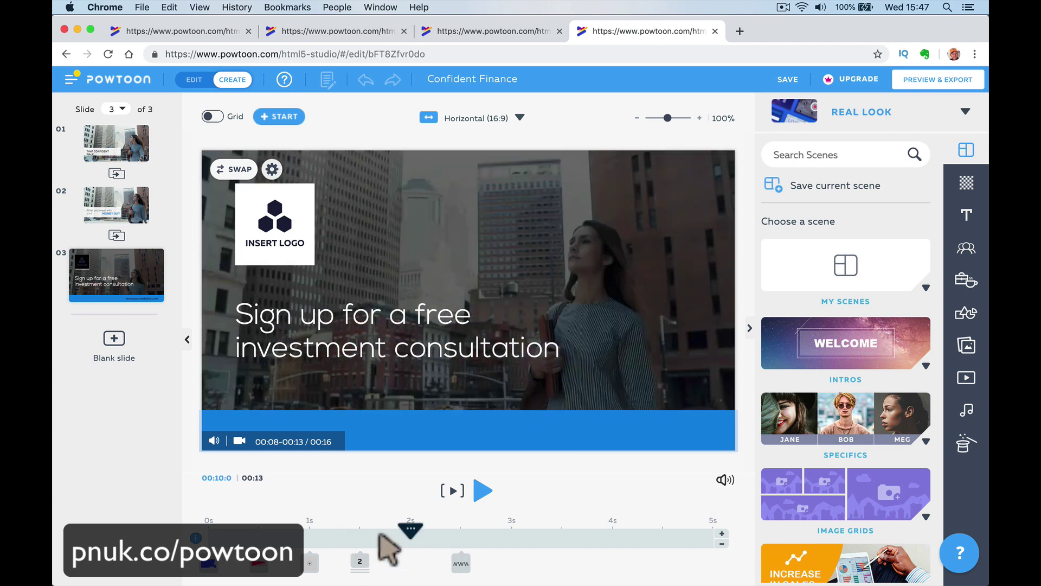
Try swapping the logo placeholder for Square H from My Images, deleting the wrongly added large H.
left_click(276, 223)
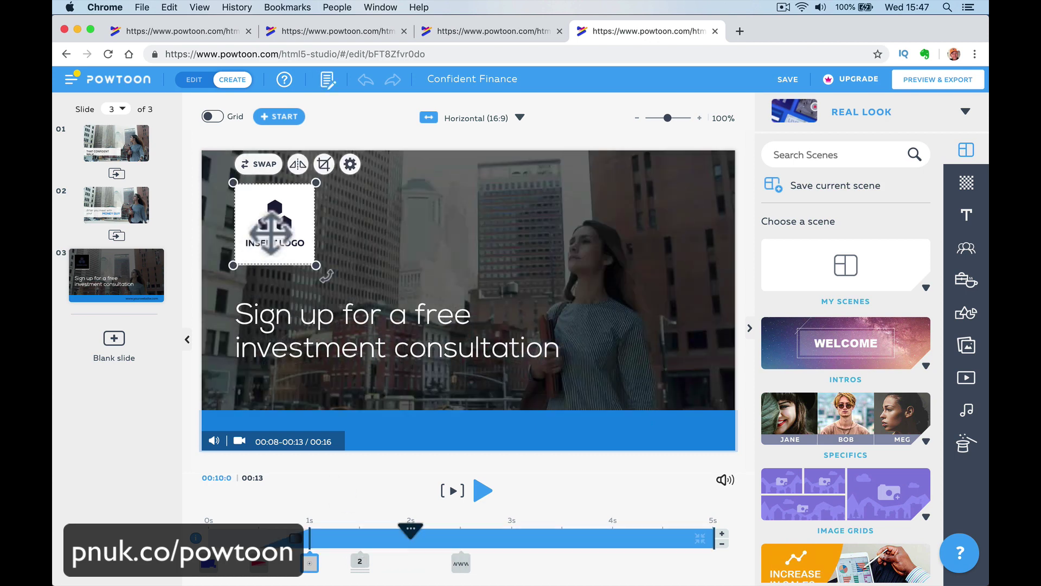
left_click(260, 164)
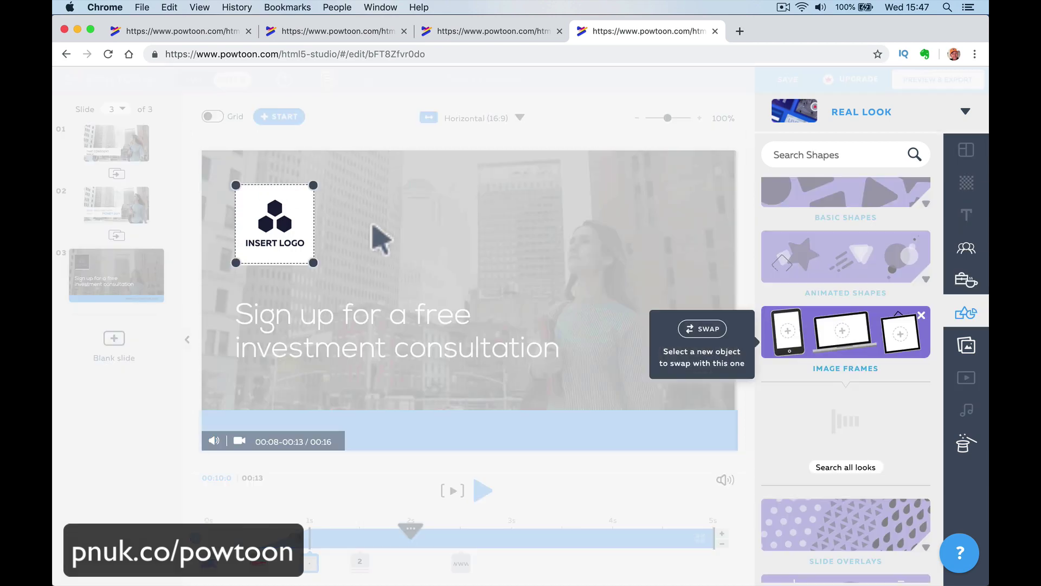
left_click(966, 347)
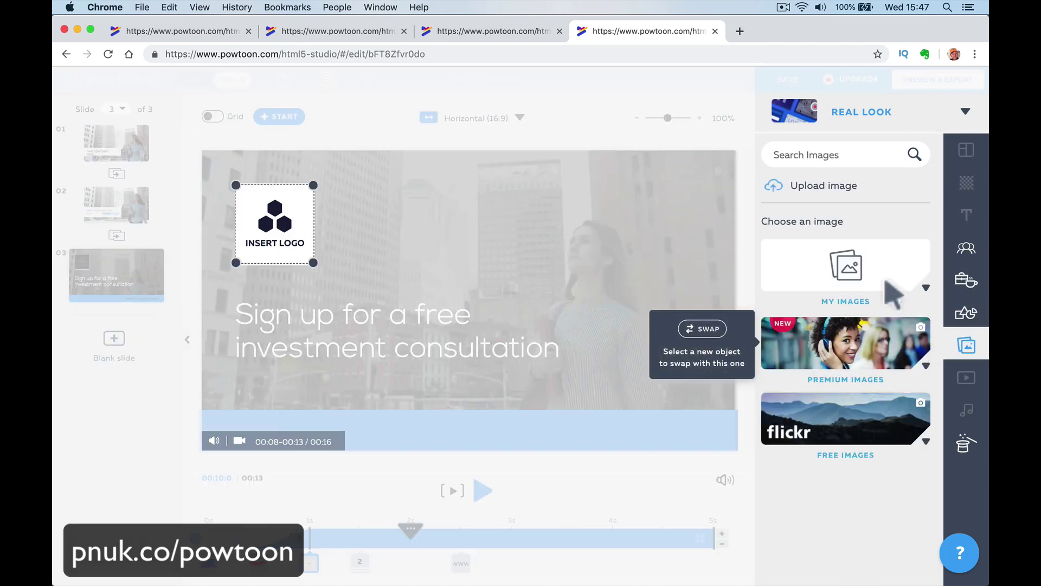
left_click(867, 309)
left_click(867, 311)
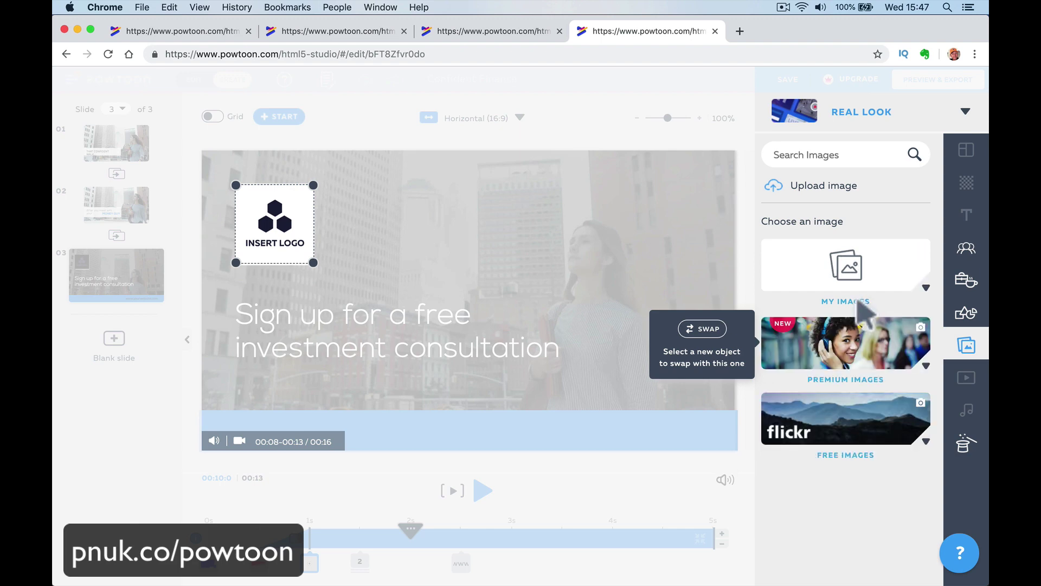
left_click(862, 285)
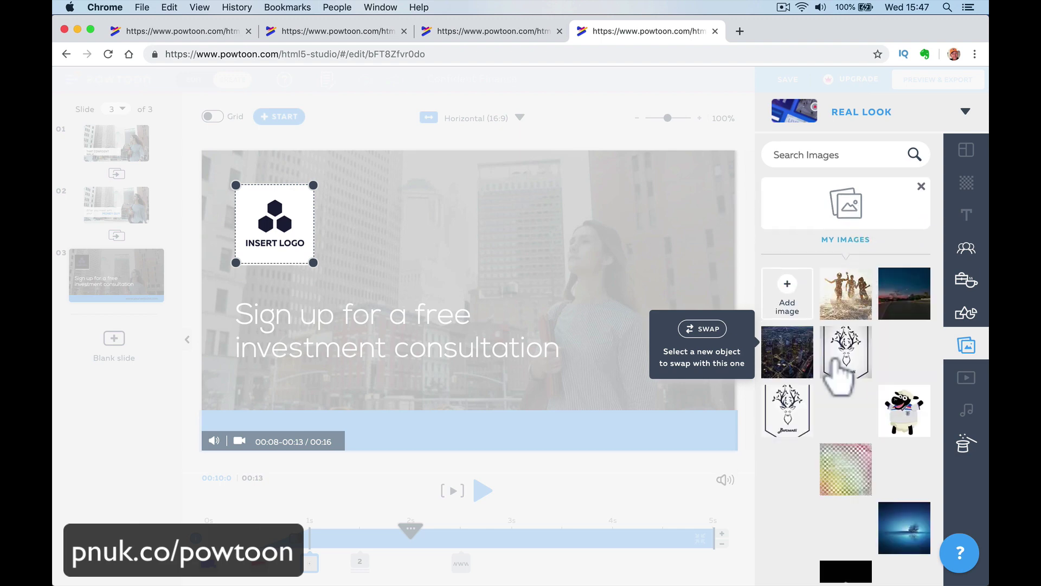
scroll(838, 375, "down", 1)
scroll(838, 374, "down", 15)
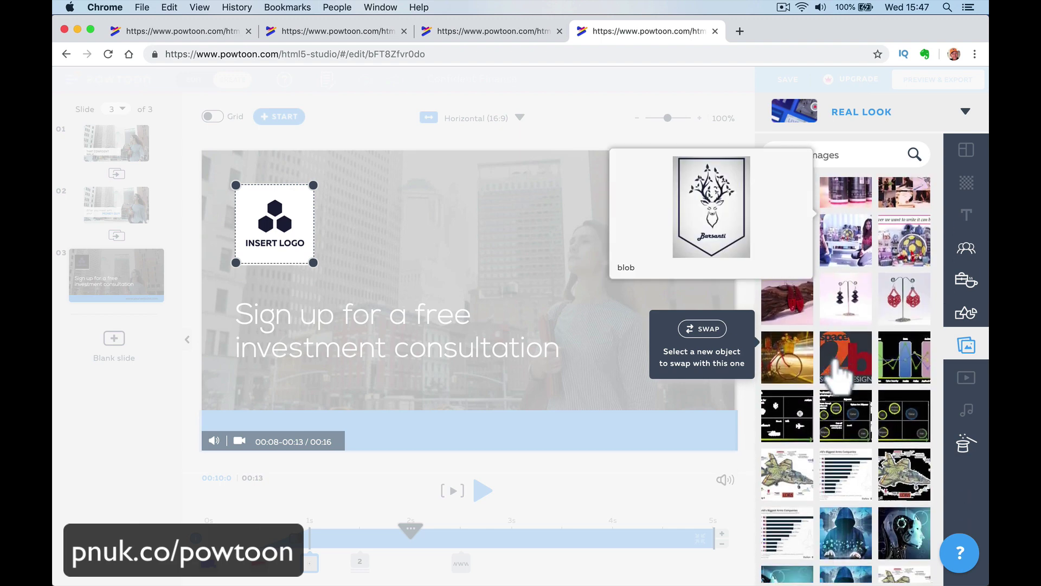
scroll(837, 366, "down", 15)
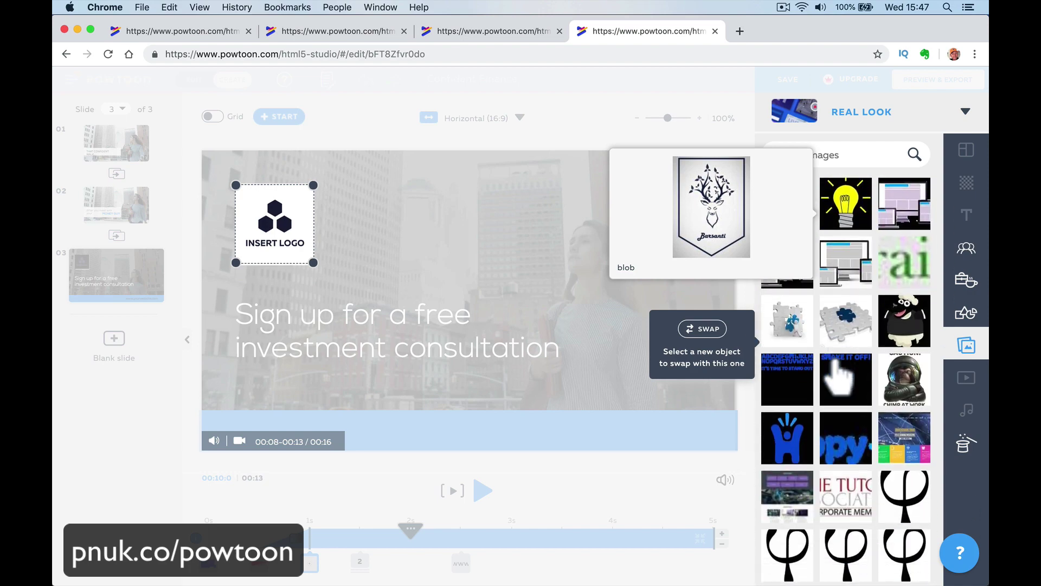
scroll(844, 374, "down", 2)
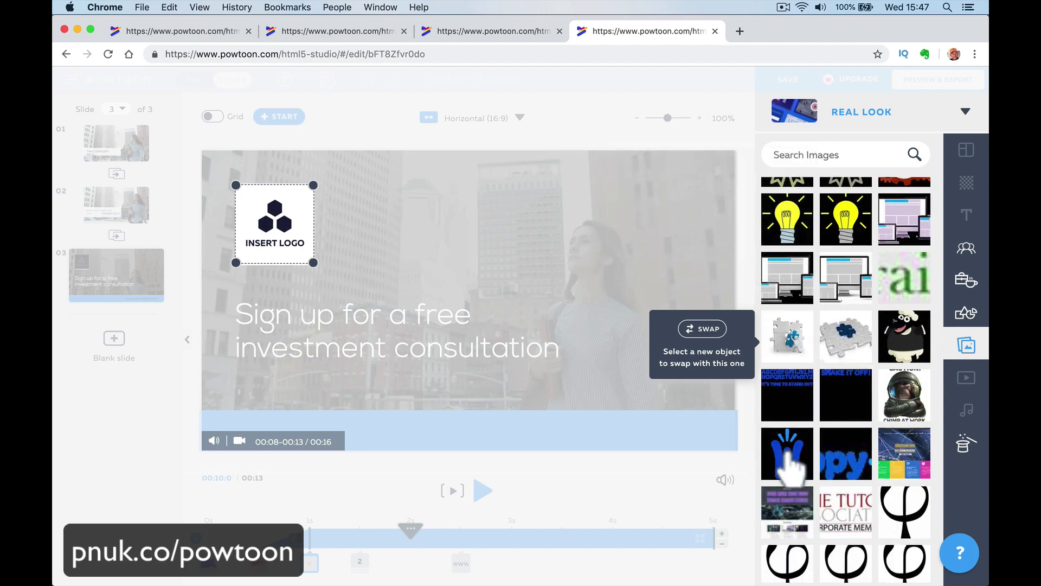
left_click(788, 460)
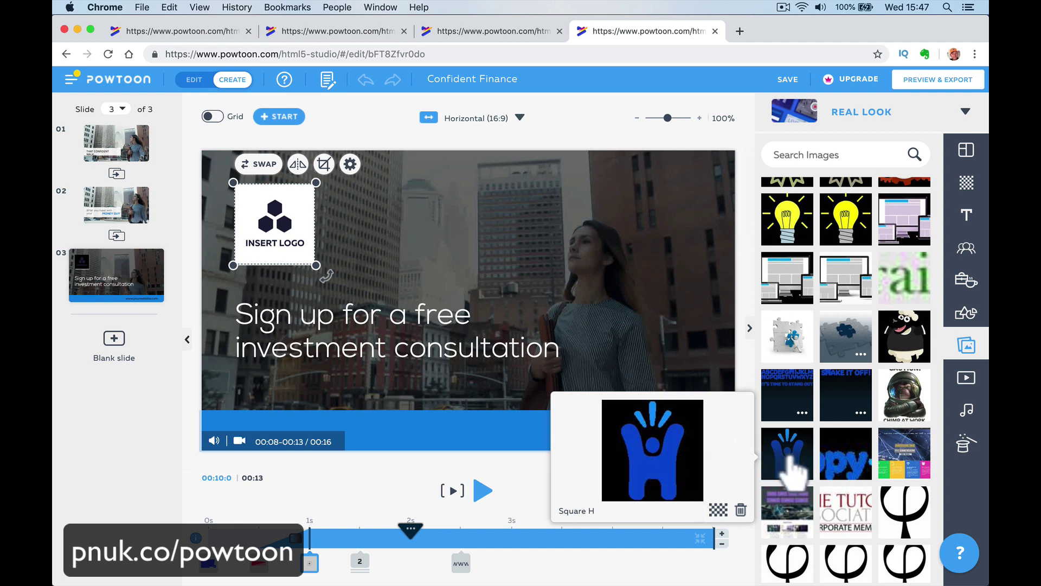
left_click(788, 467)
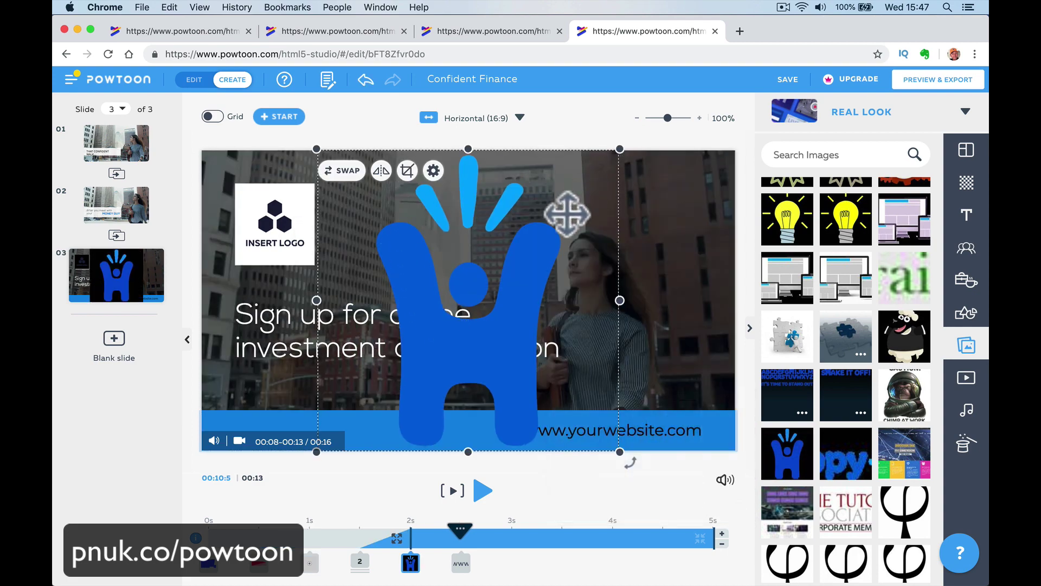
key("Delete")
Swap the INSERT LOGO placeholder for the blue Square H logo from My Images.
left_click(271, 224)
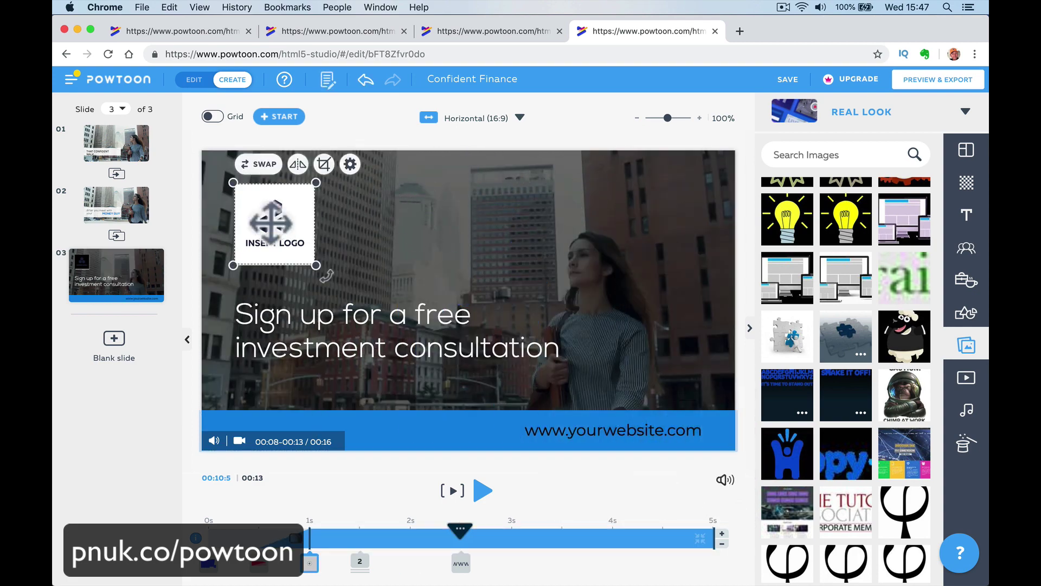
left_click(266, 165)
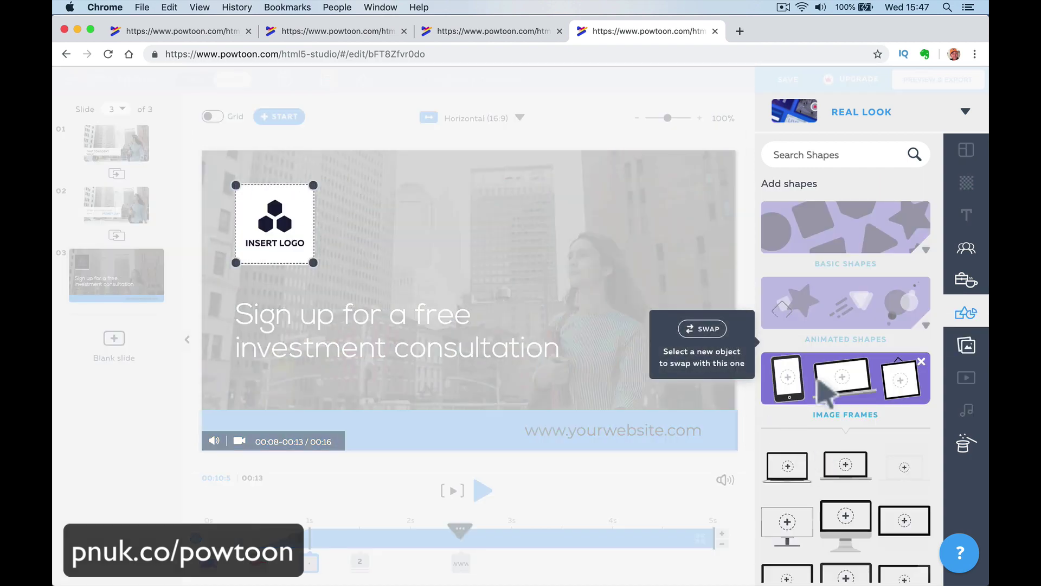
left_click(964, 347)
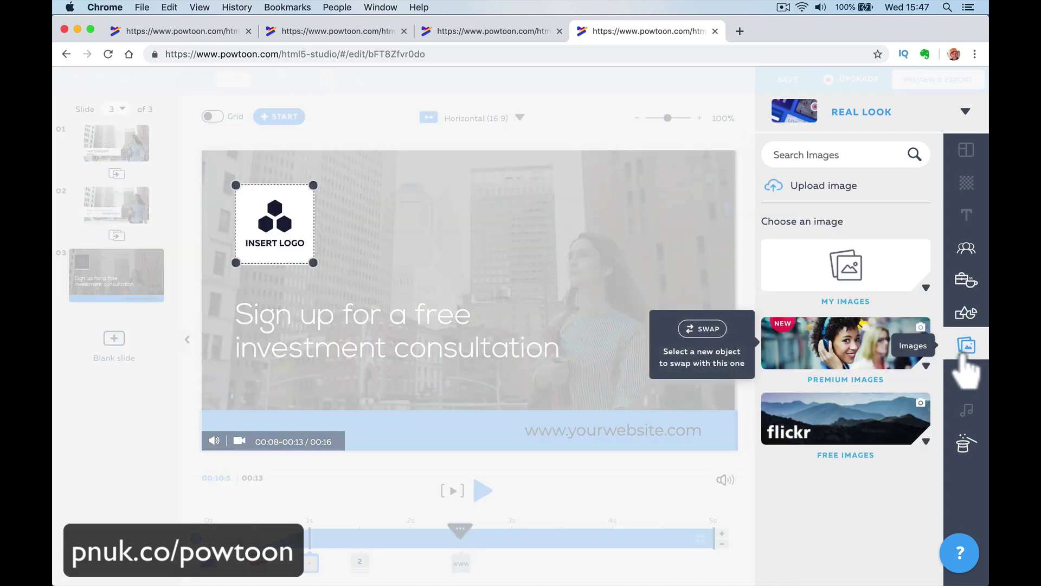
left_click(847, 276)
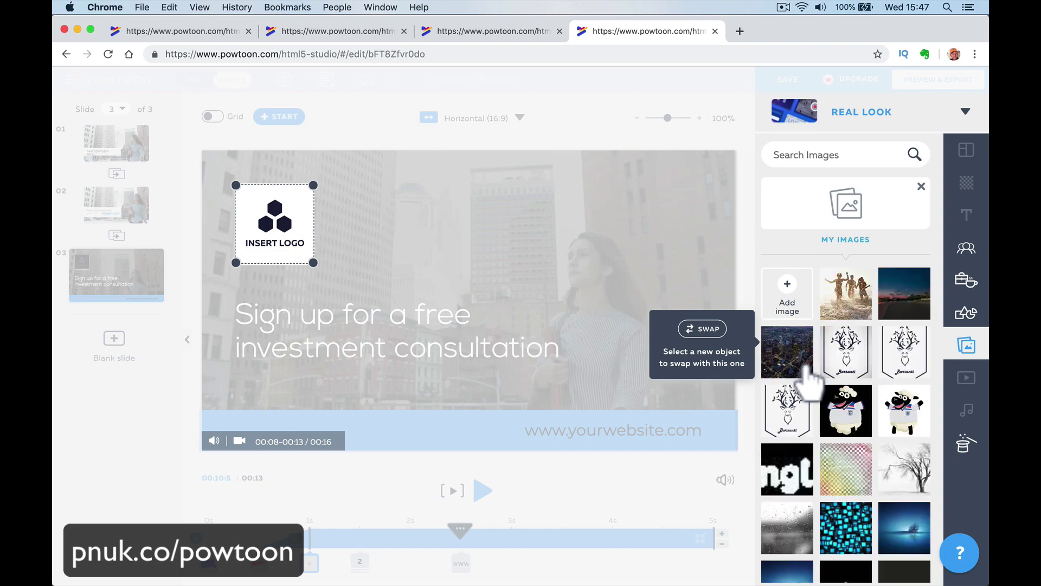
scroll(808, 379, "down", 15)
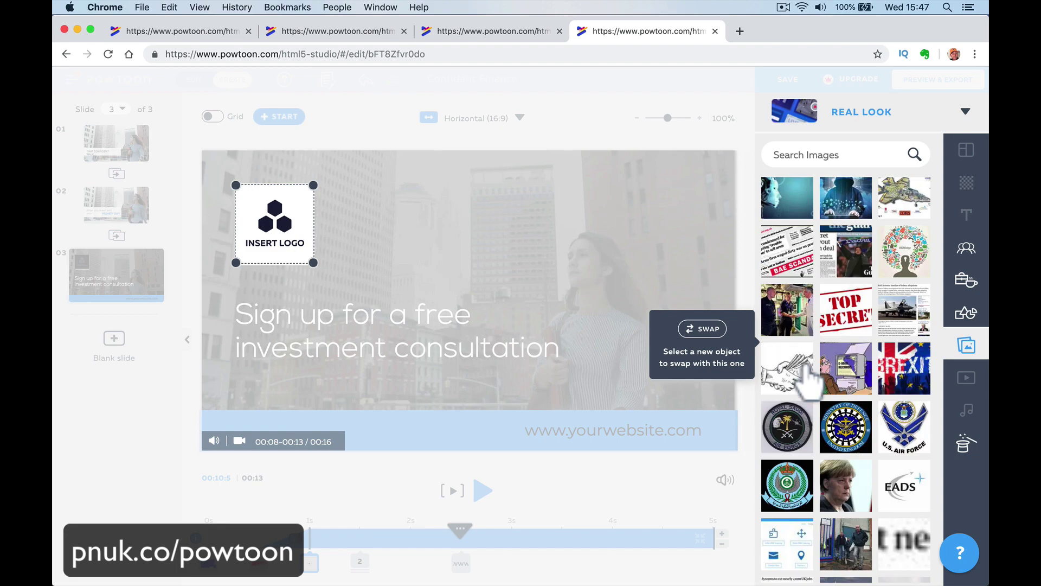
scroll(808, 380, "up", 10)
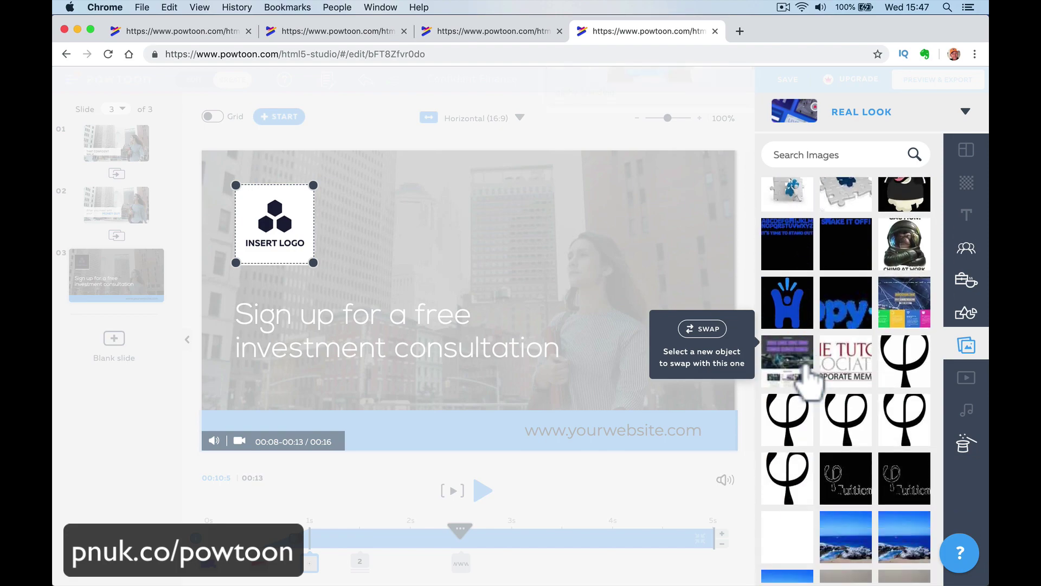
left_click(793, 320)
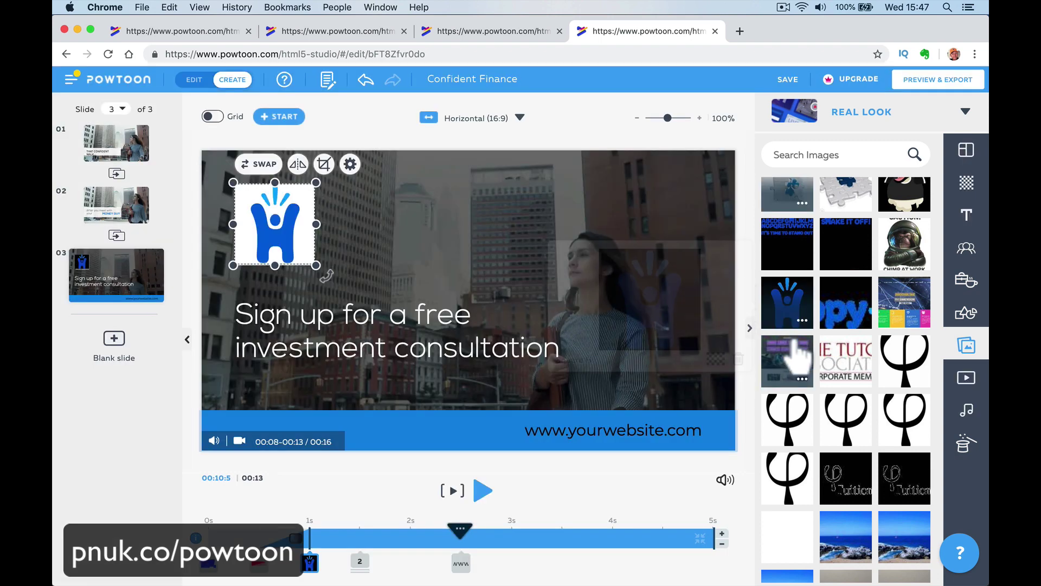
left_click(551, 489)
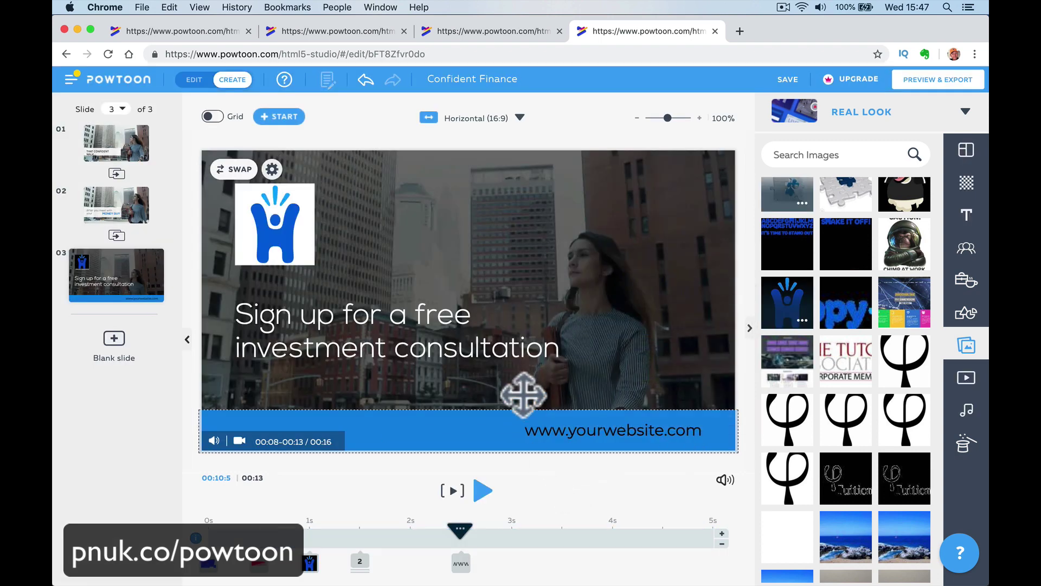
left_click(583, 430)
left_click(585, 429)
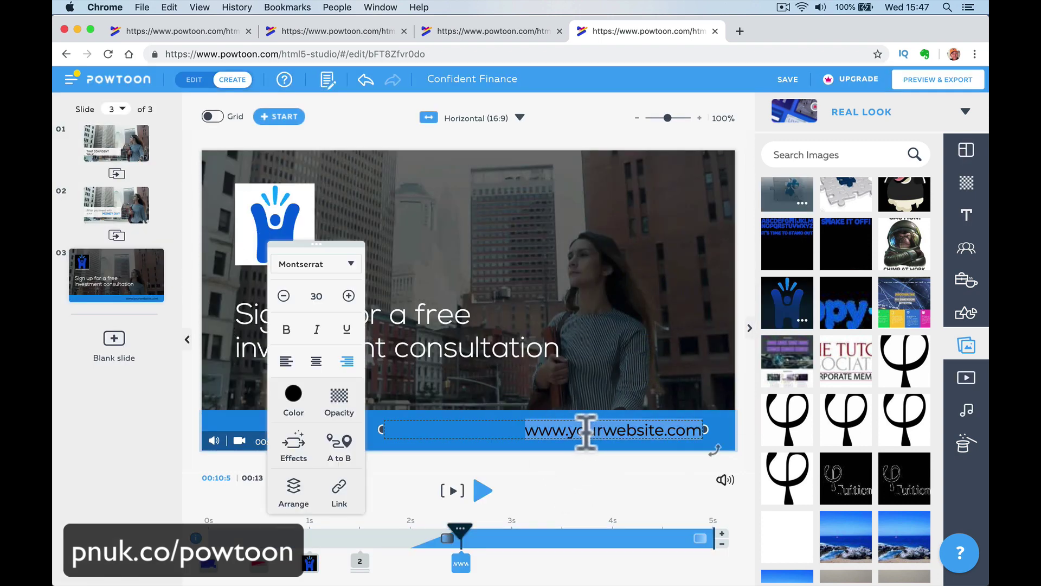
left_click_drag(577, 432, 660, 433)
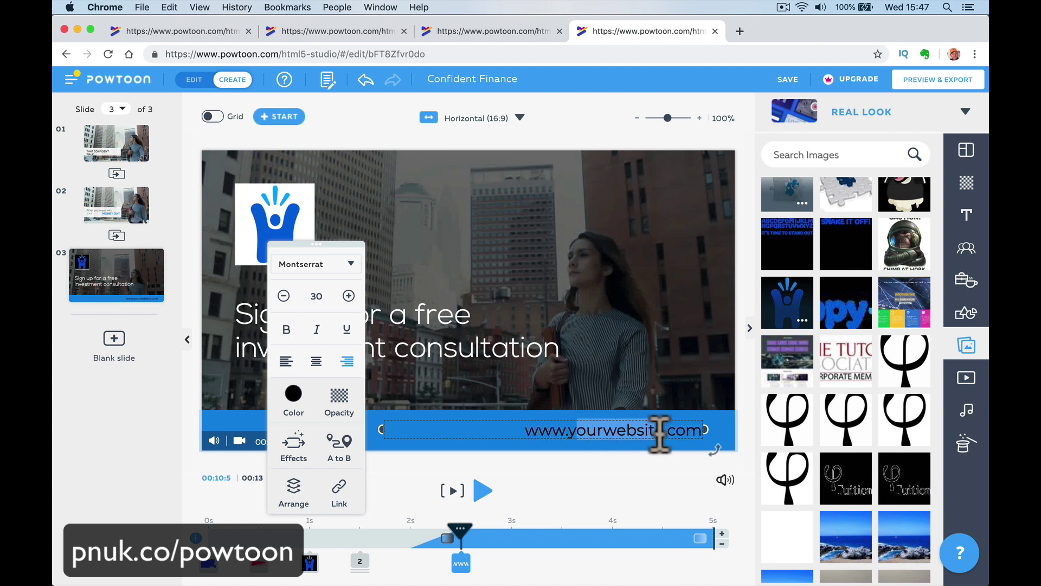
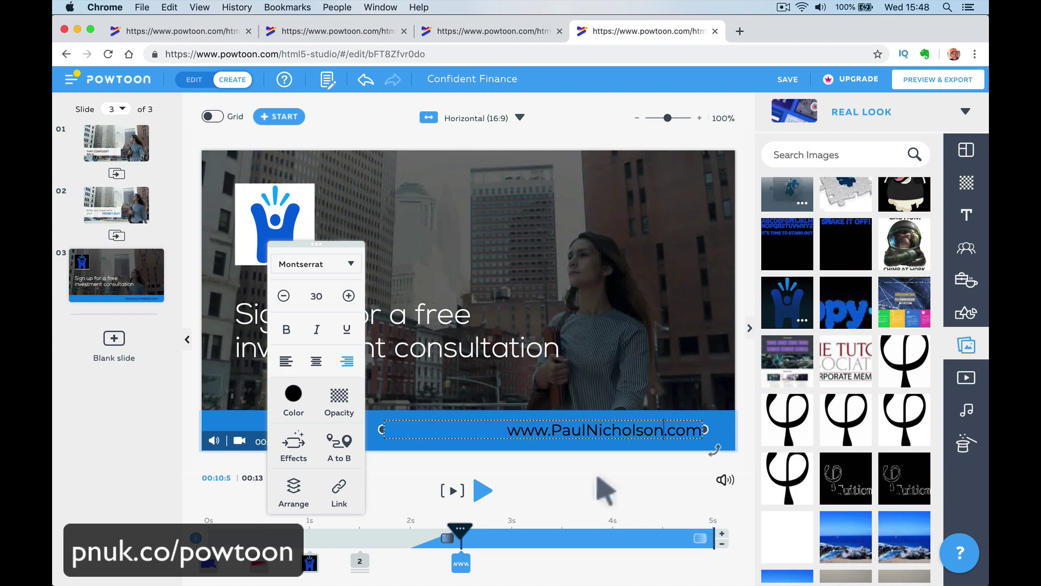
left_click(453, 490)
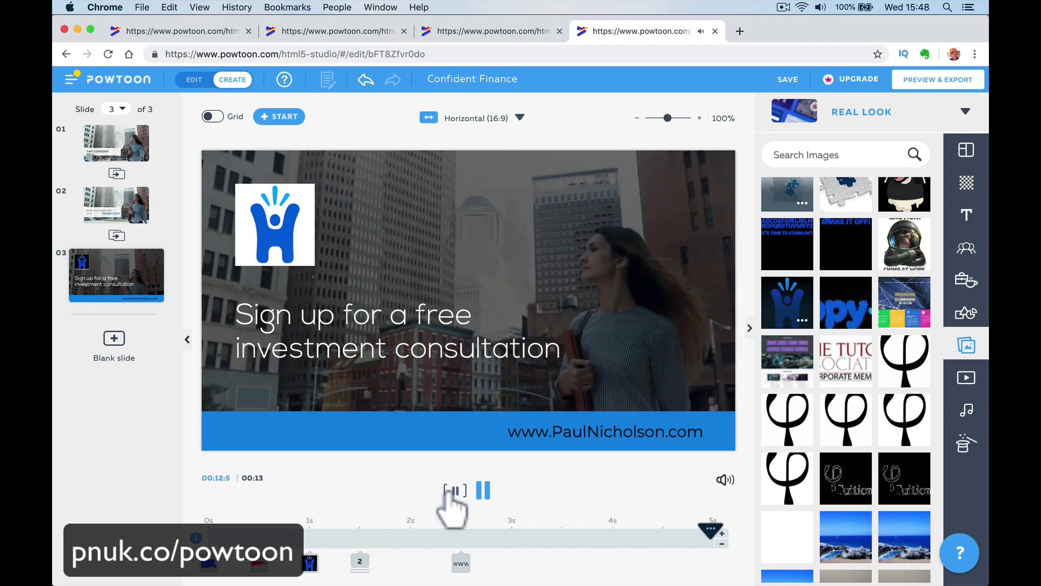
left_click(474, 153)
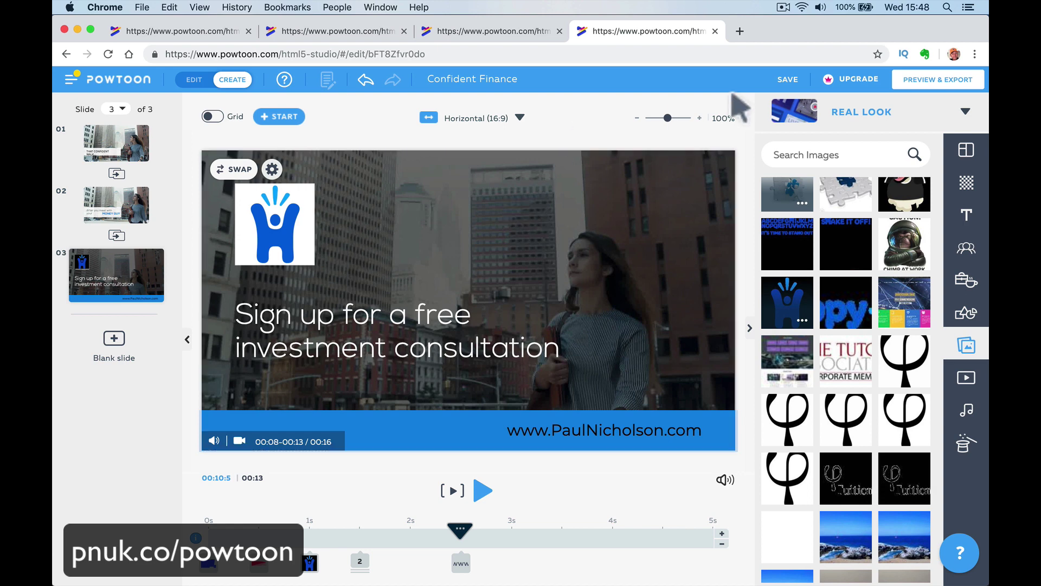
Add the Meet the Pros bearded man in an Angry pose beside the banner, then preview.
left_click(968, 250)
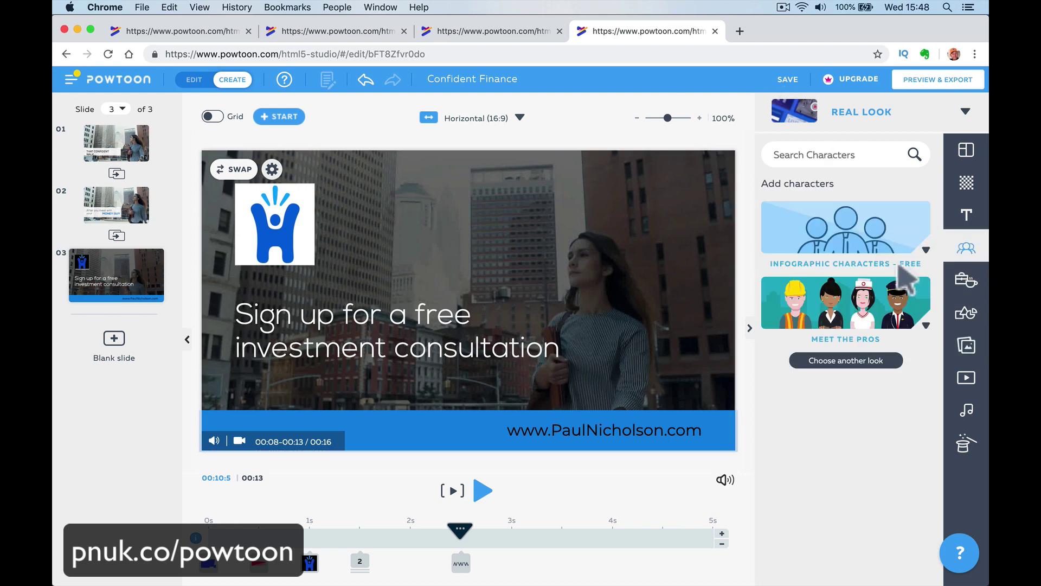
left_click(860, 304)
mouse_move(844, 380)
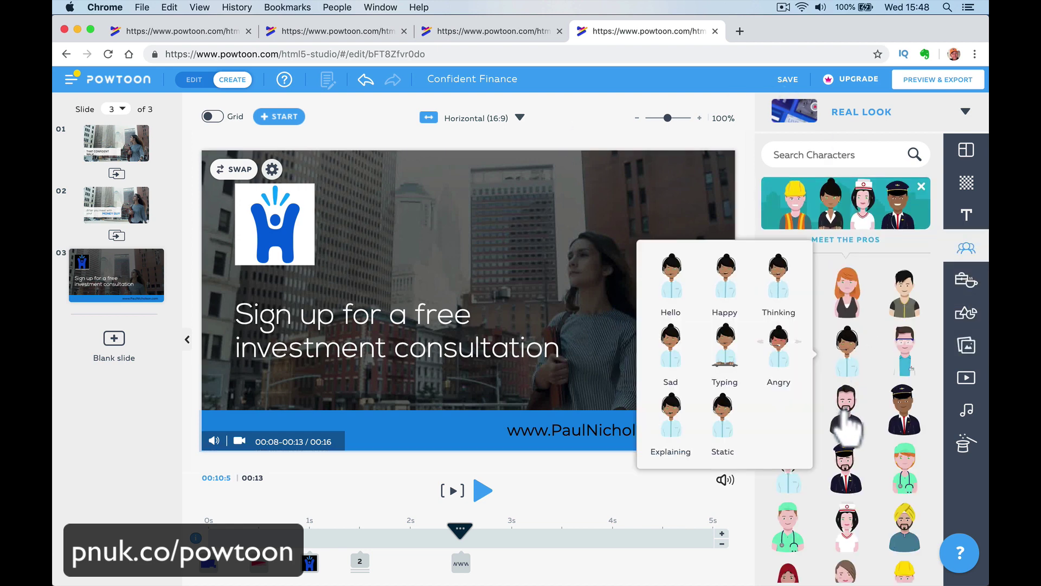
mouse_move(847, 425)
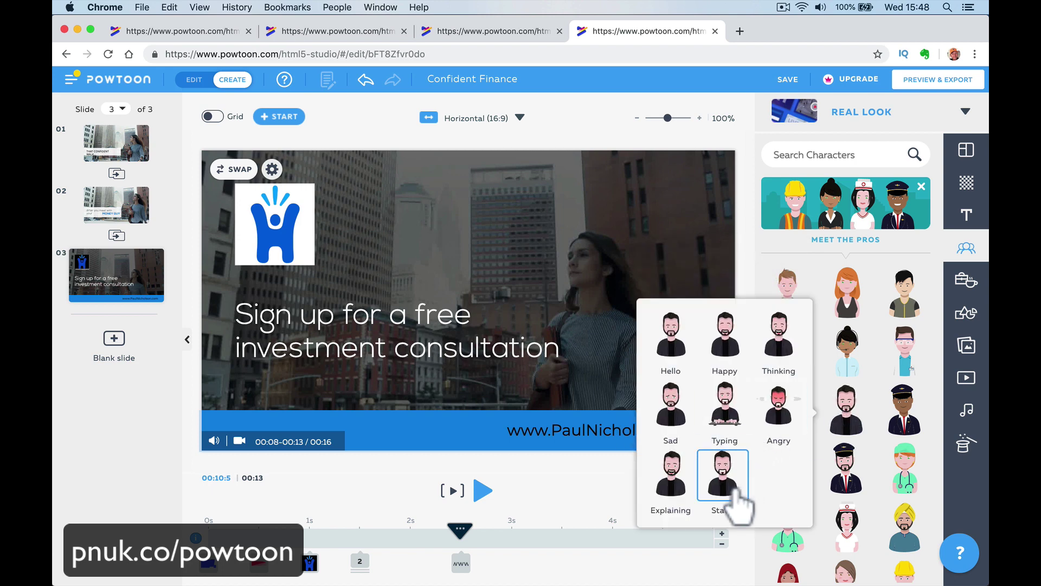
left_click(781, 415)
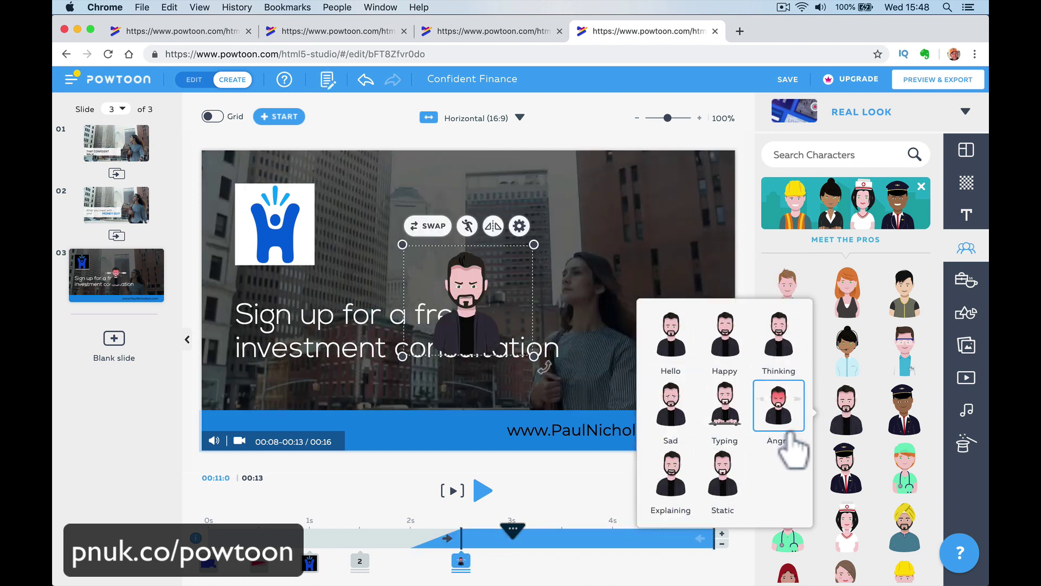
left_click_drag(477, 304, 681, 366)
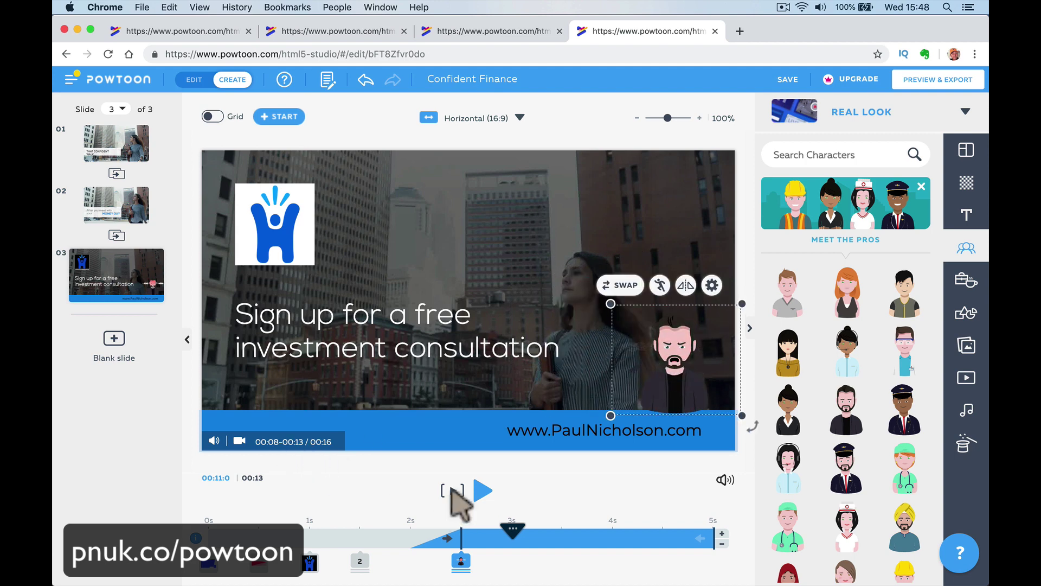
left_click(453, 491)
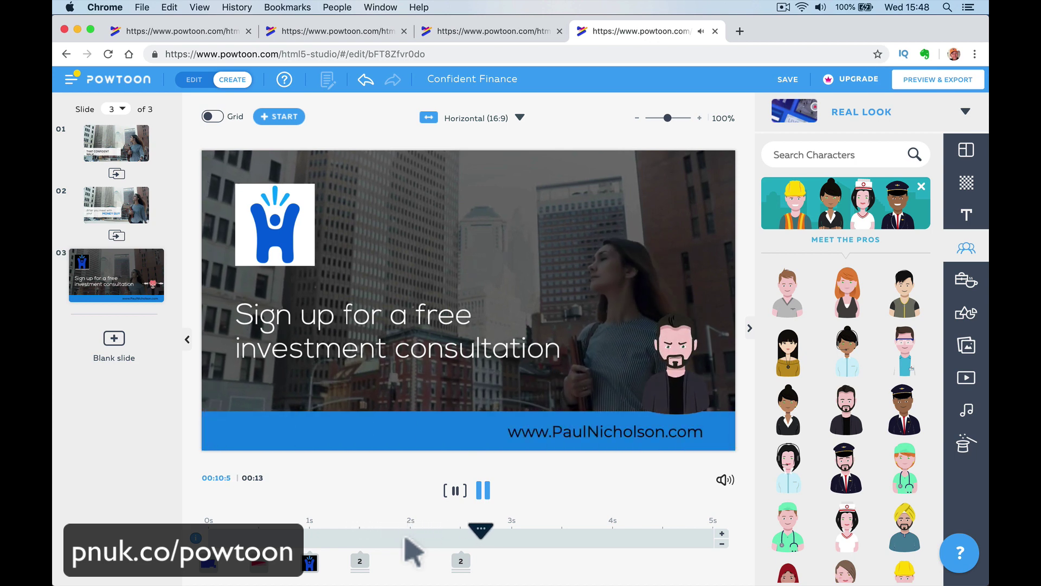
left_click(483, 491)
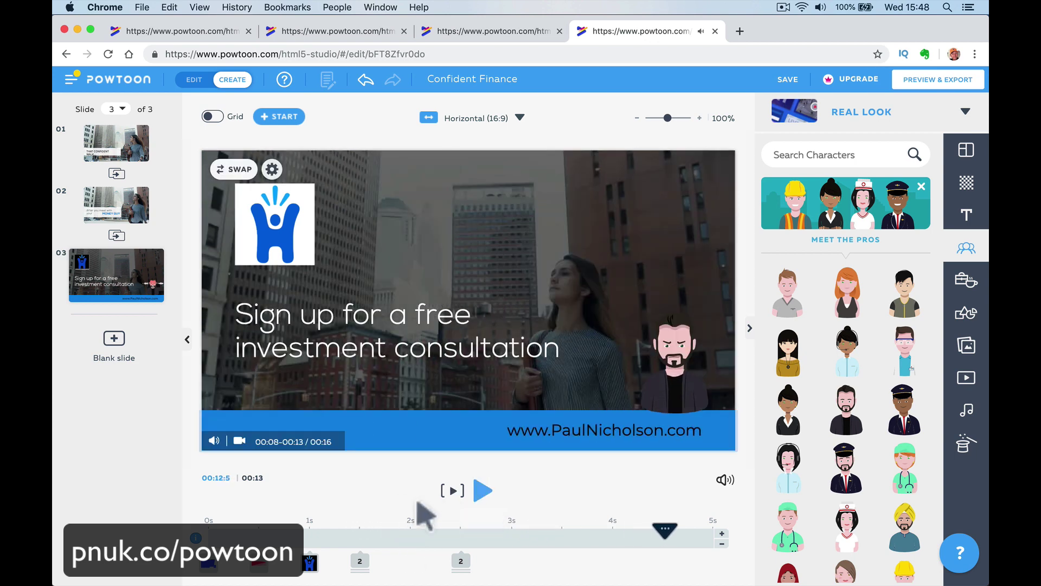